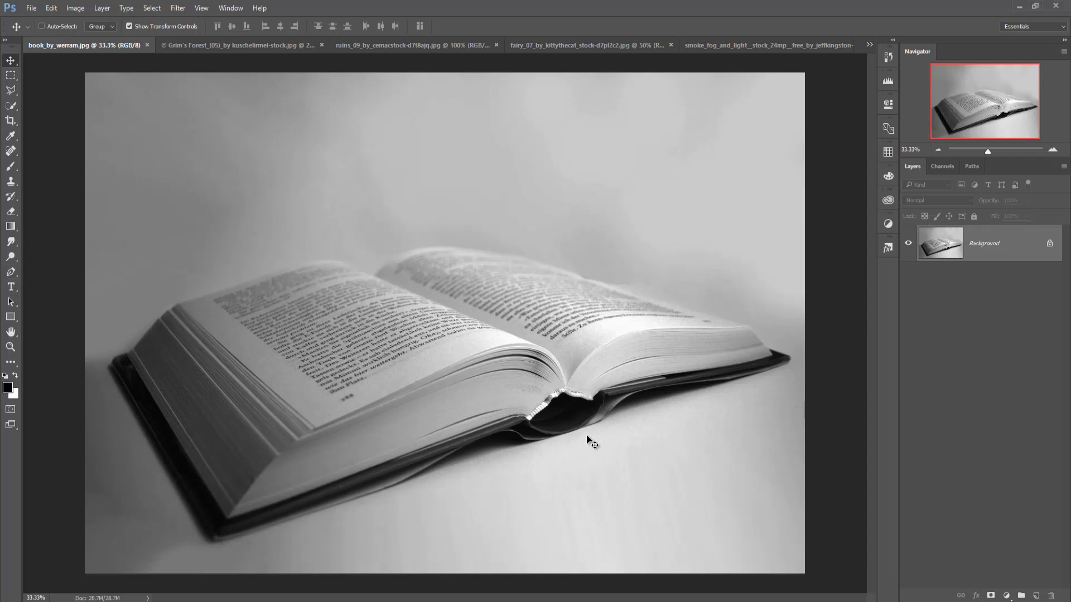
With the Pen tool, zoom in and trace the book's lower edge, lower-left corner and left edge.
left_click(15, 277)
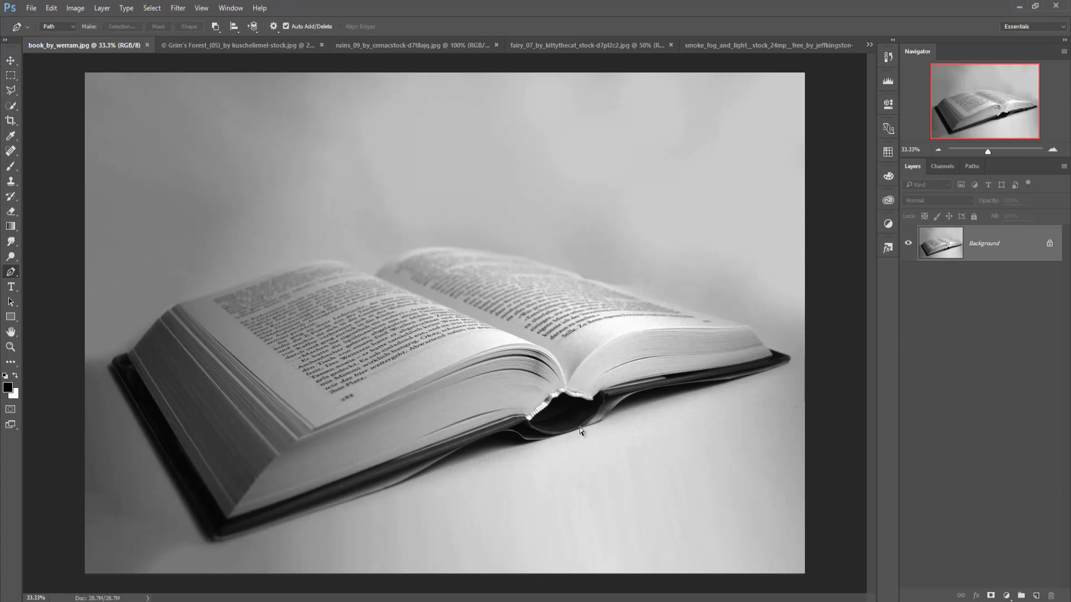
key("ctrl+plus")
key("ctrl+plus")
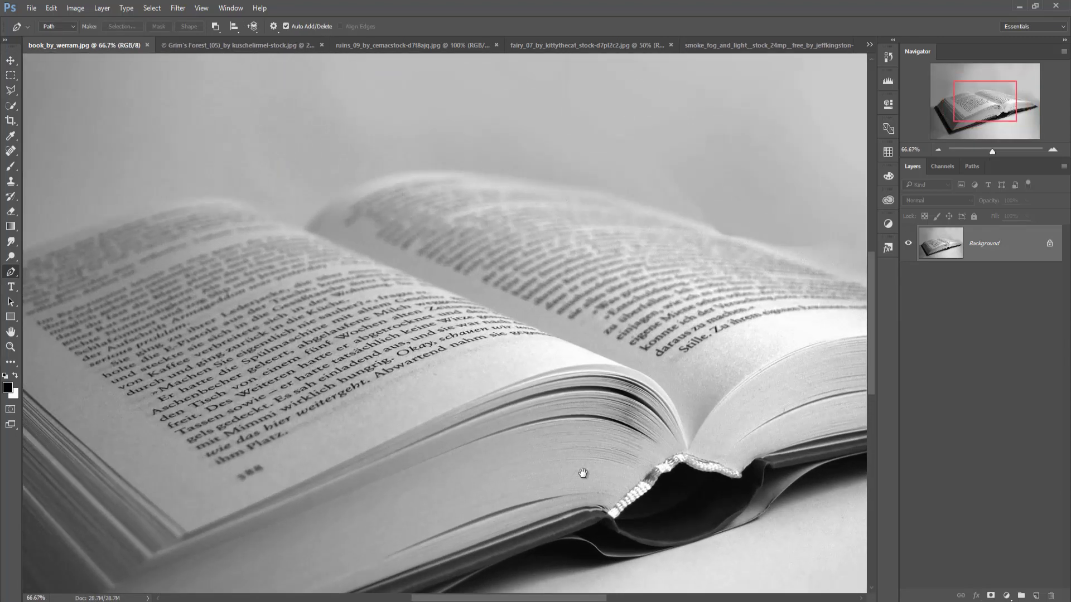
left_click_drag(581, 473, 561, 296)
left_click(667, 370)
mouse_move(581, 386)
left_mouse_down()
mouse_move(592, 387)
mouse_move(561, 378)
left_mouse_up()
left_click_drag(390, 438, 487, 388)
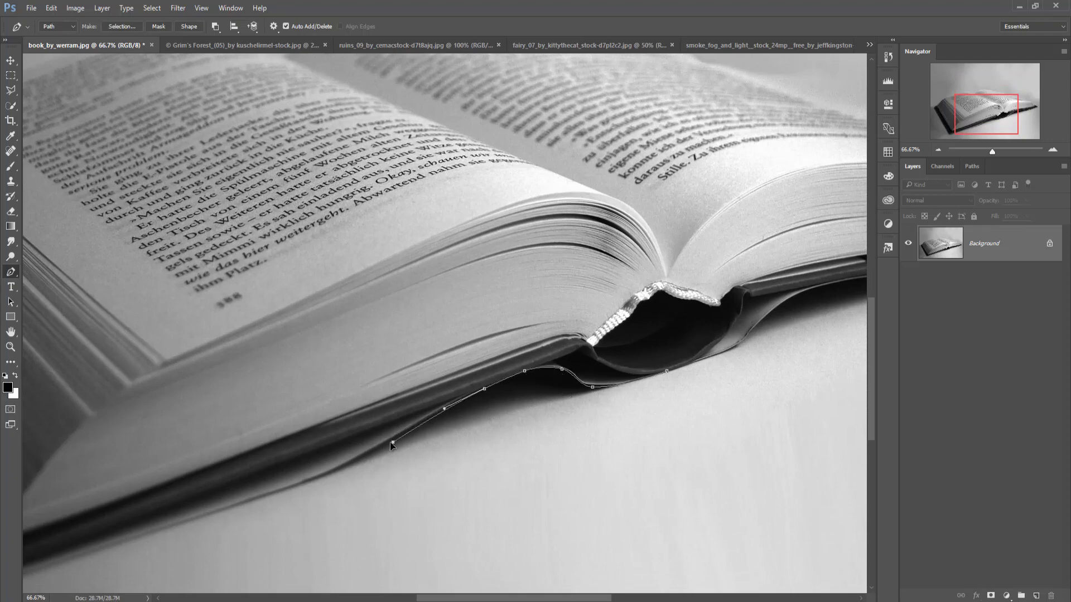
left_click_drag(392, 444, 584, 223)
left_click(151, 329)
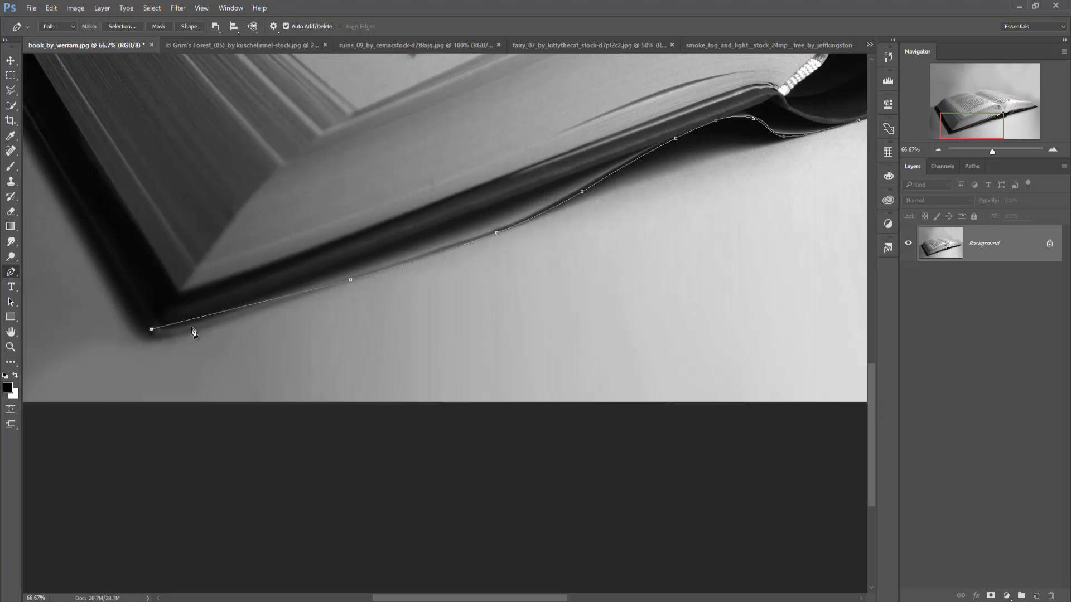
mouse_move(176, 331)
left_mouse_down()
mouse_move(234, 318)
mouse_move(264, 481)
left_mouse_up()
mouse_move(64, 186)
left_mouse_down()
mouse_move(32, 132)
mouse_move(108, 333)
left_mouse_up()
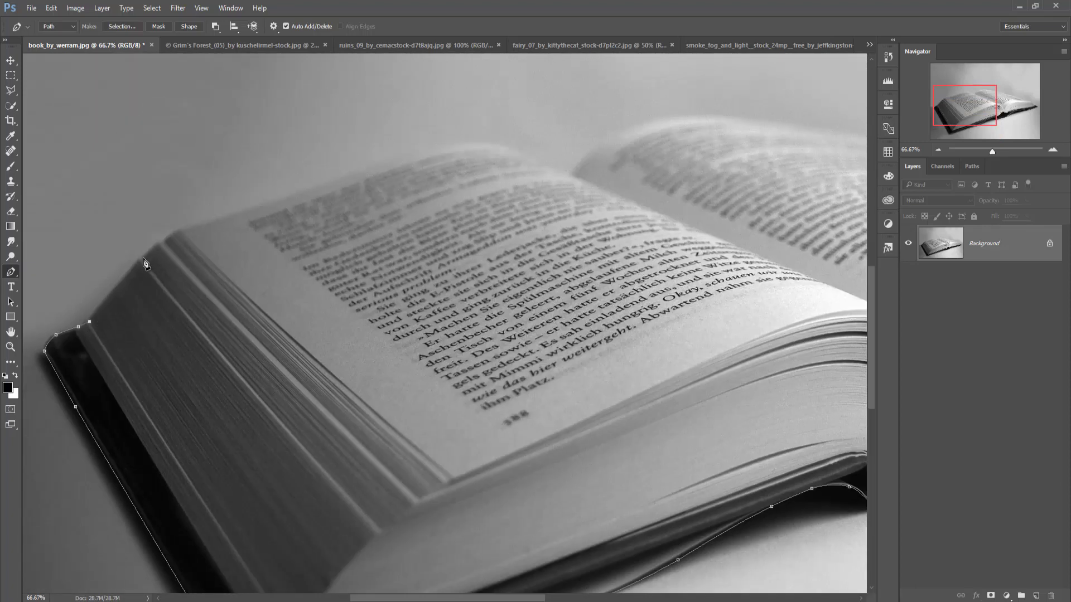
Continue the path over the tops of the near and far pages to the far page's corner.
left_click(571, 171)
left_click_drag(472, 148, 521, 138)
left_click(301, 192)
left_click_drag(551, 206, 184, 315)
left_click(466, 240)
left_click_drag(300, 228, 371, 217)
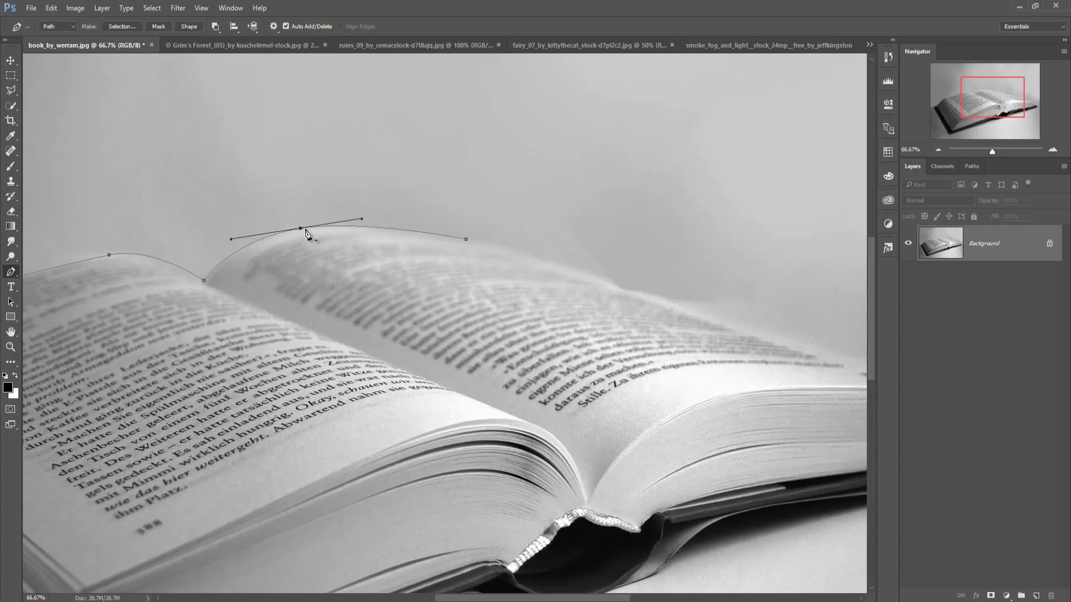
left_click(517, 247)
left_click(831, 352)
left_click_drag(839, 357, 611, 348)
left_click_drag(285, 235, 270, 237)
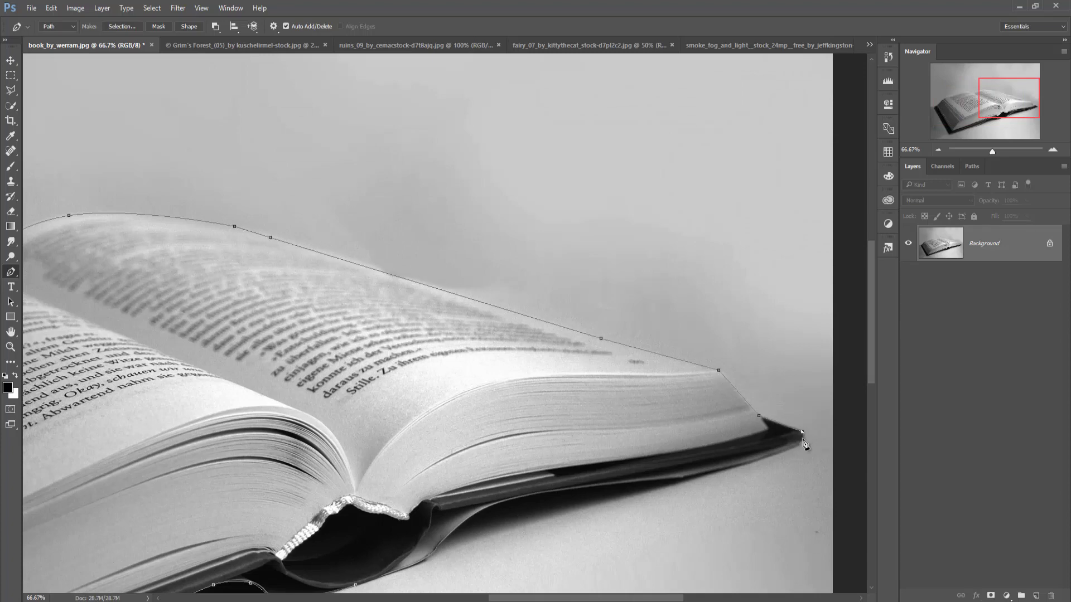
Run the path along the lower-right cover edge to the spine, close it, and zoom out.
left_click_drag(710, 472, 757, 462)
left_click(610, 484)
left_click(457, 527)
left_click(518, 499)
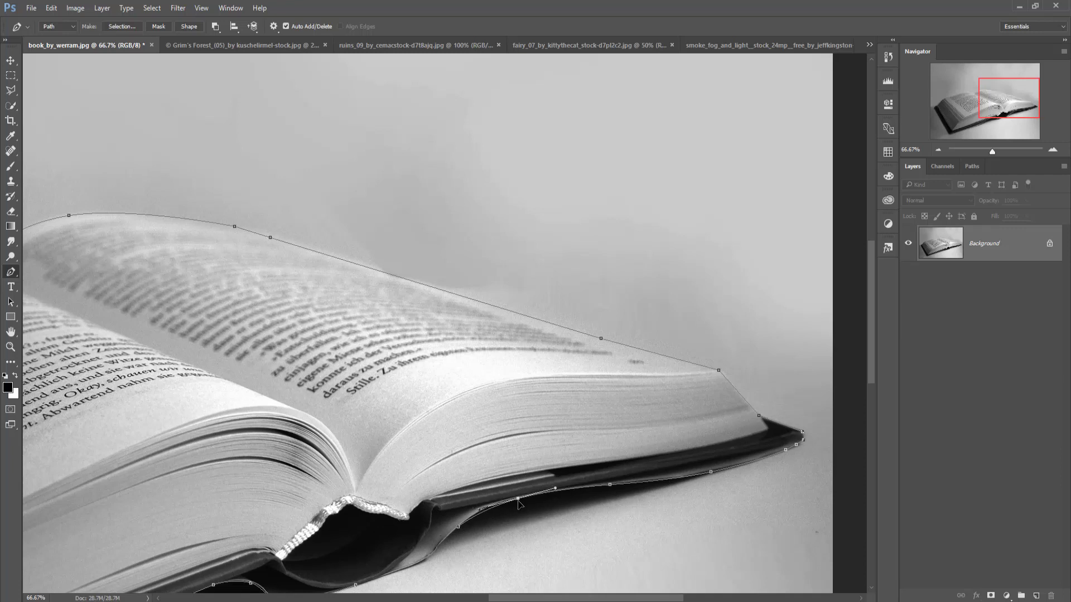
left_click(357, 585)
key("ctrl+minus")
key("ctrl+minus")
Convert the book path into a selection and invert it so only the book is selected.
right_click(383, 330)
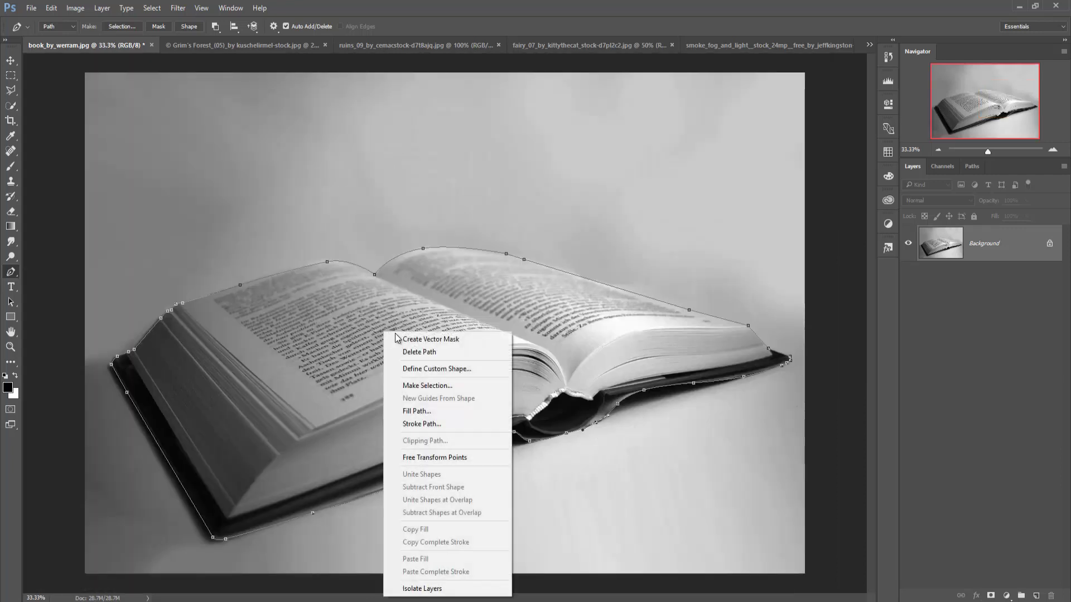
left_click(456, 386)
left_click(589, 184)
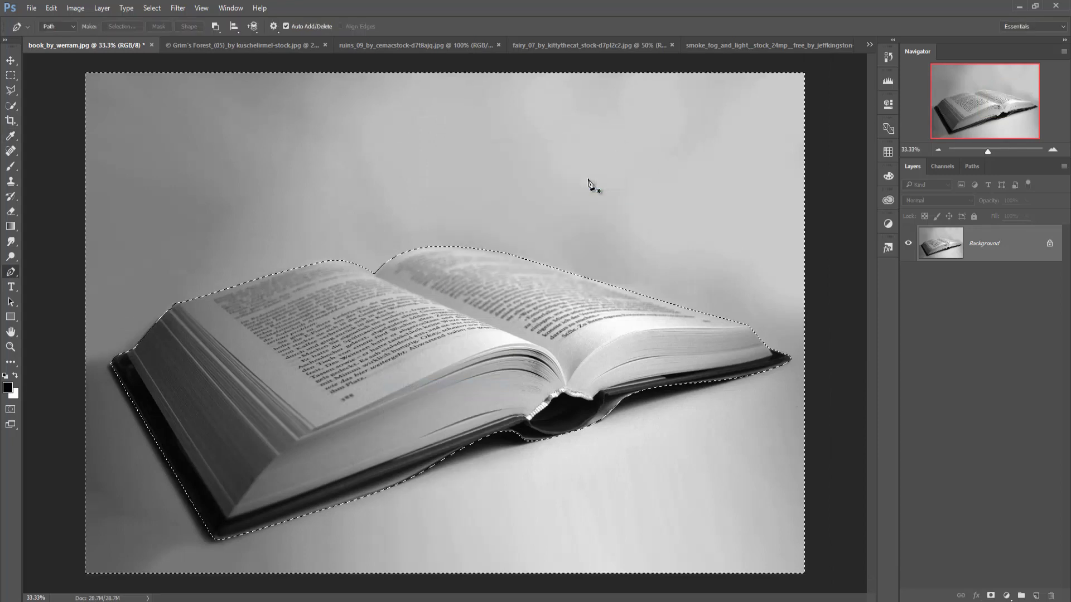
left_click(152, 8)
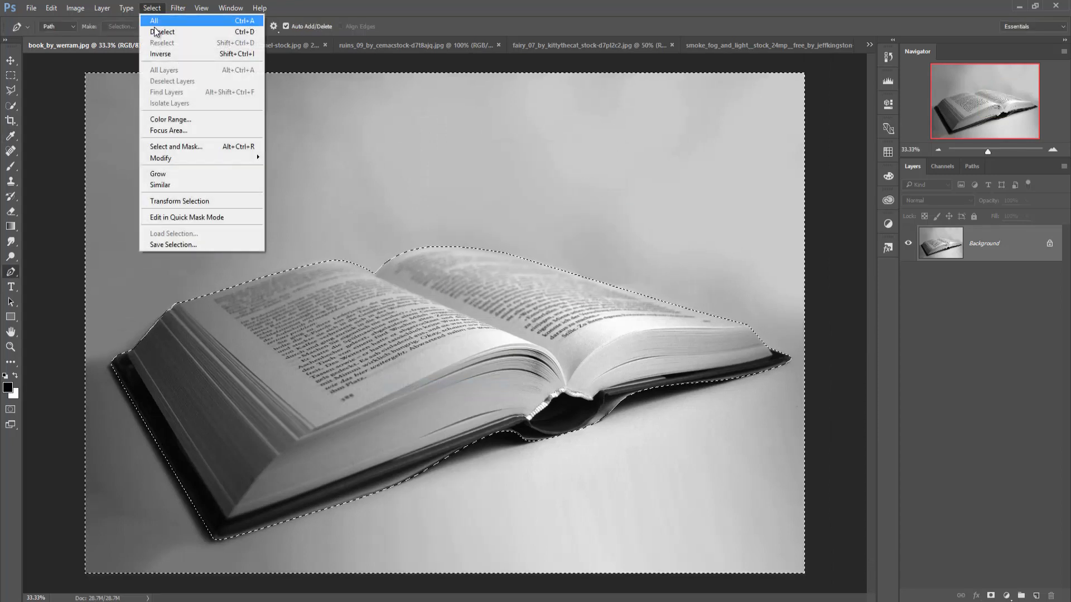
left_click(160, 53)
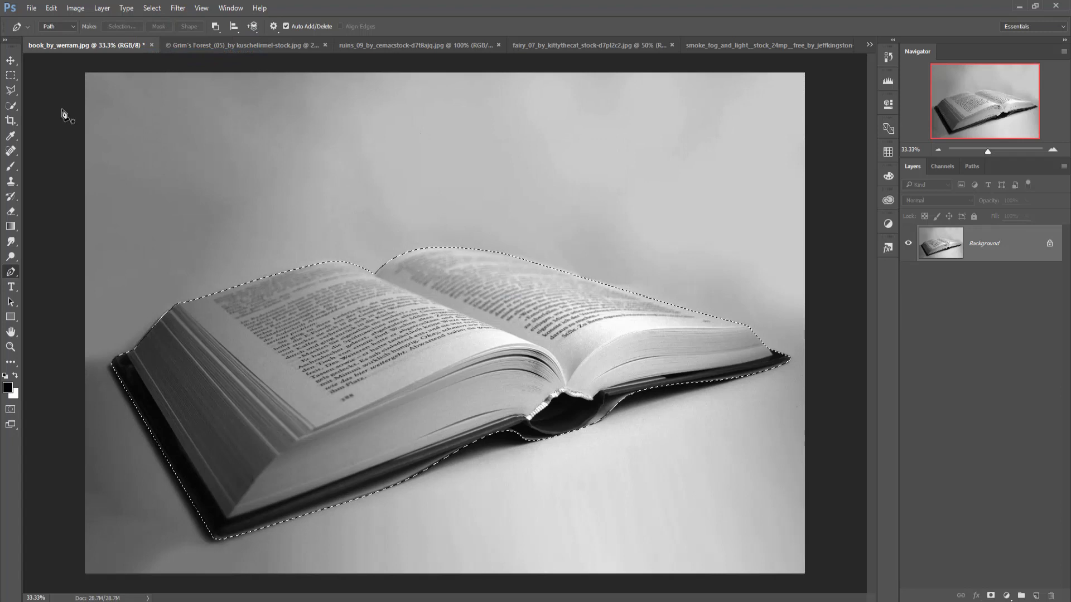
left_click(10, 60)
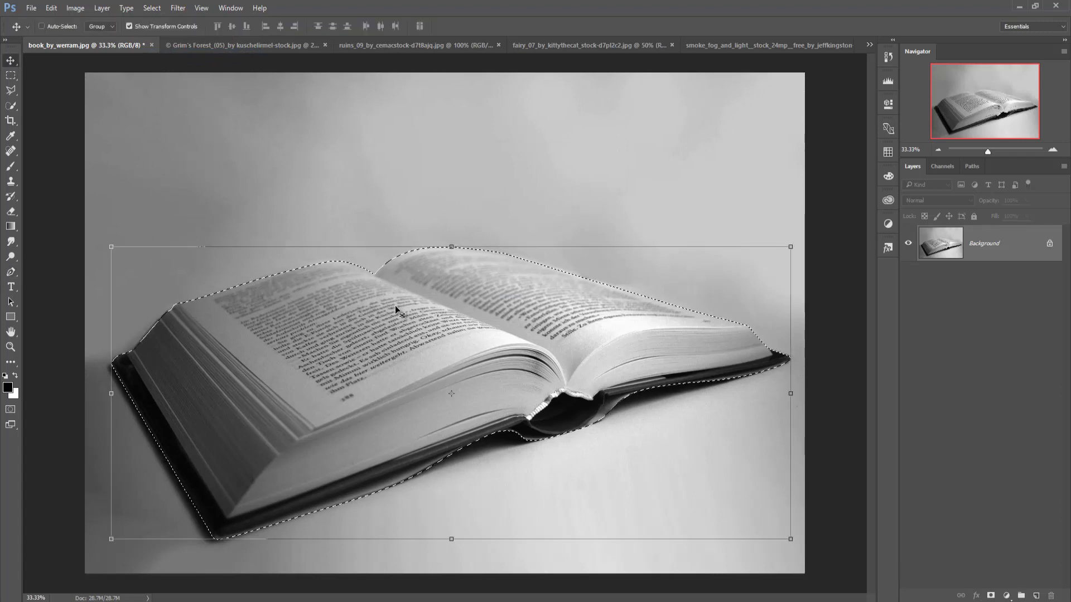
Create a new blank document using the 1280 × 720 px preset.
left_click(31, 8)
left_click(32, 9)
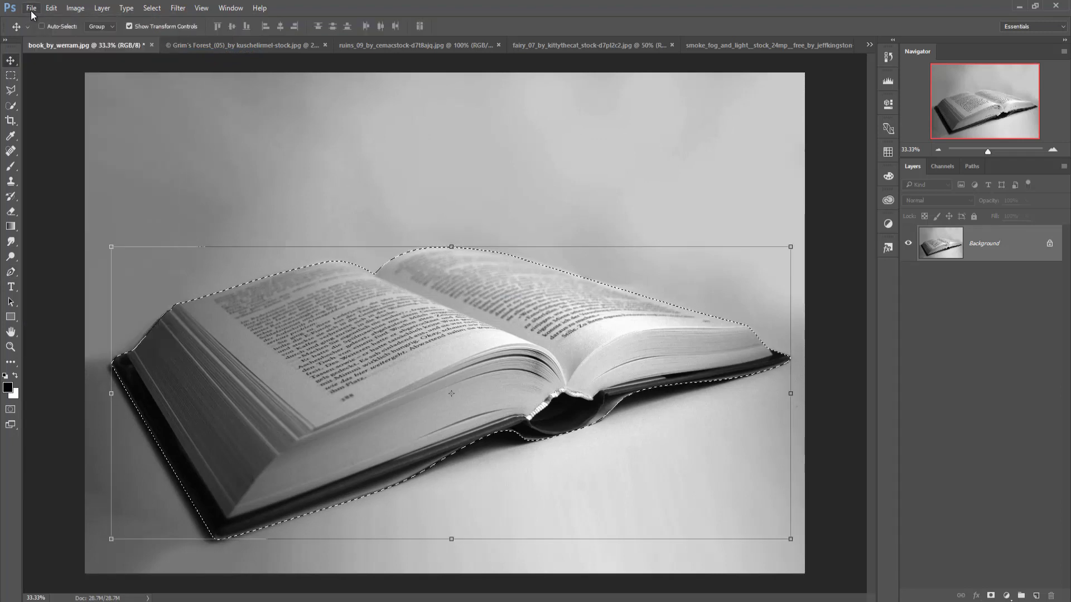
left_click(42, 19)
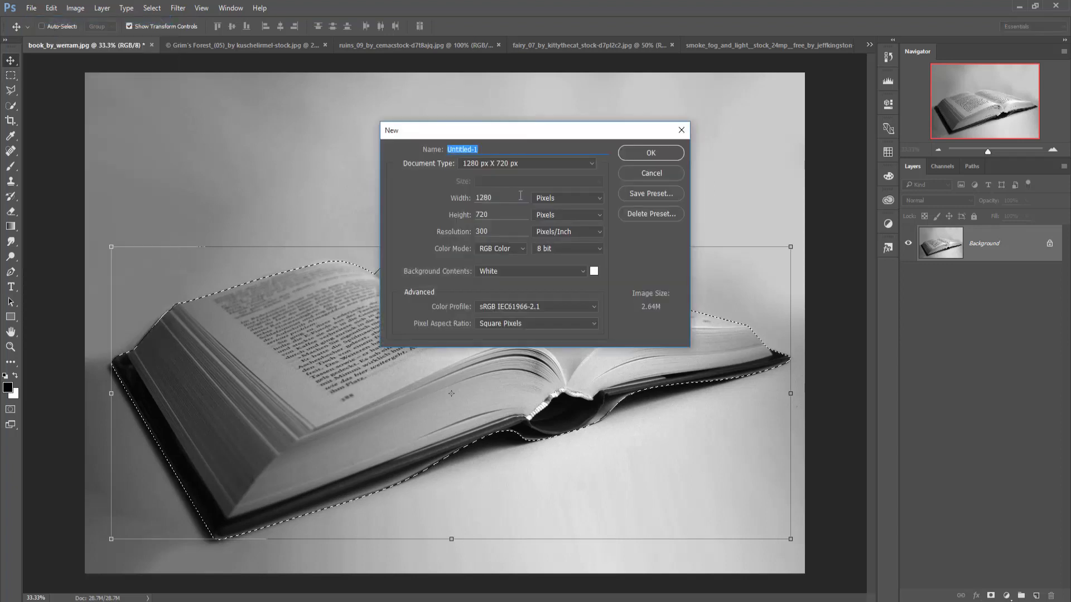
left_click(547, 161)
left_click(529, 199)
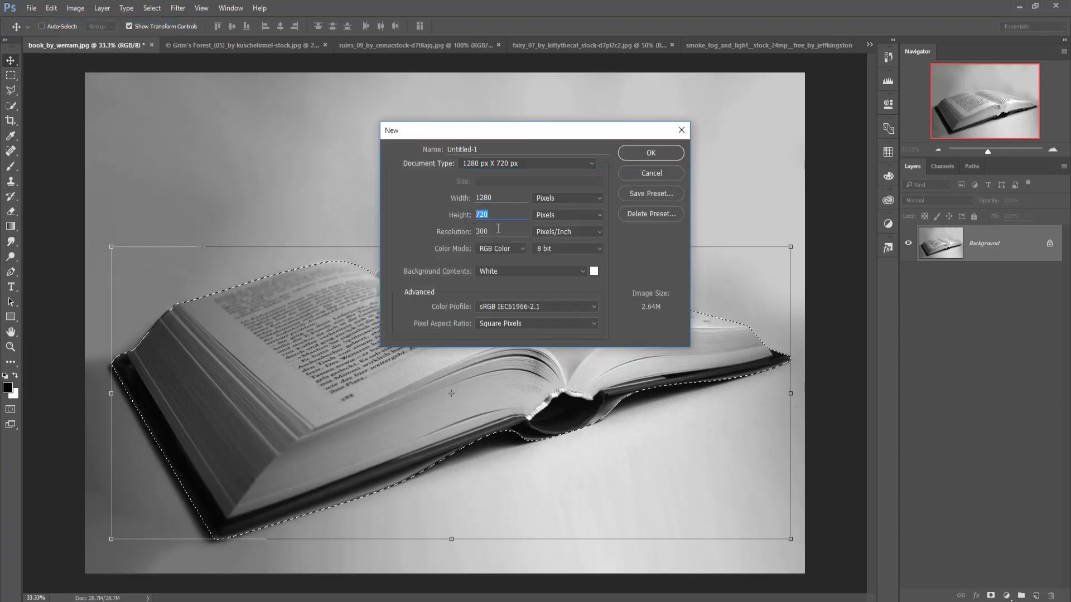
left_click(650, 154)
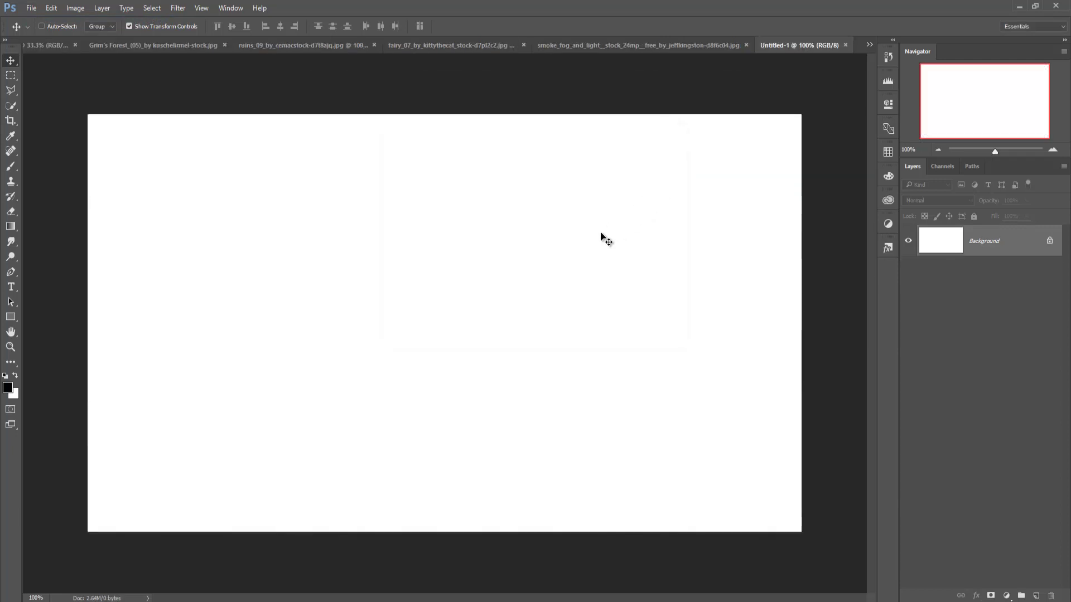
Float the book photo window and drag the selected book onto the new canvas.
left_click(868, 44)
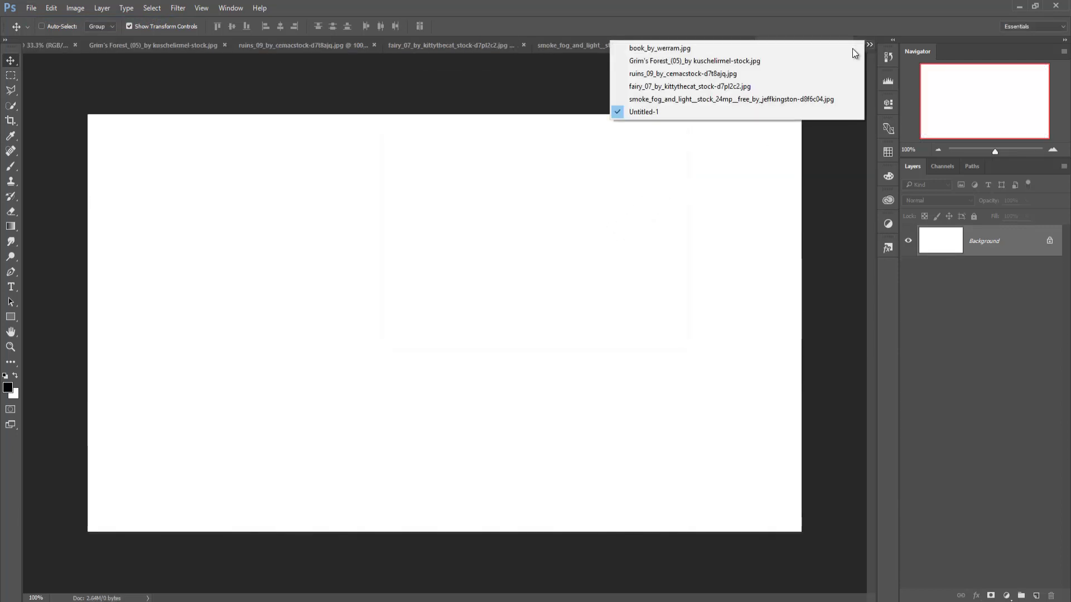
left_click(754, 50)
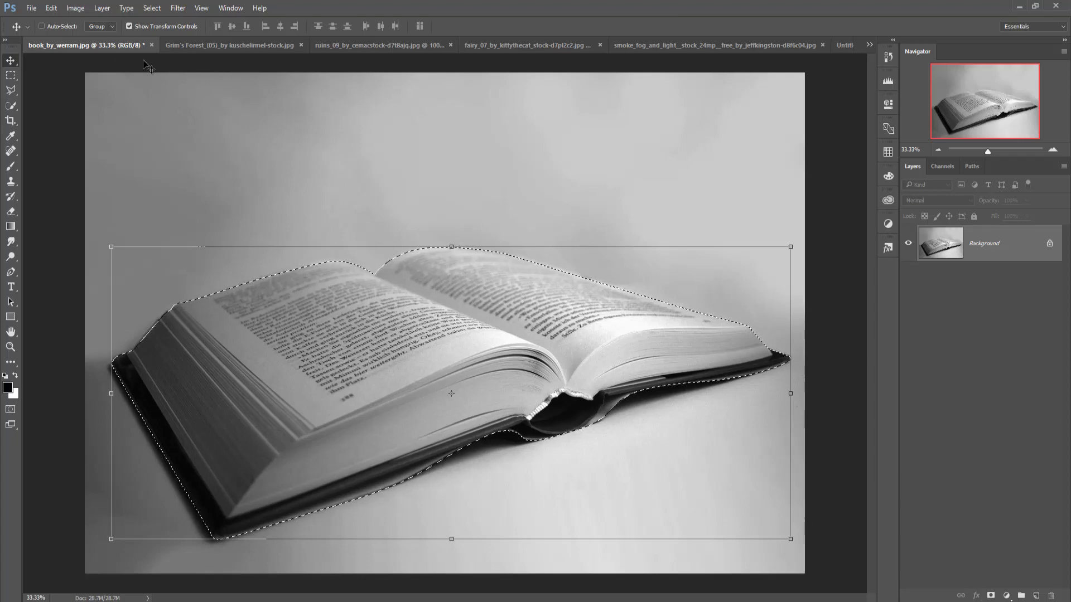
mouse_move(106, 46)
left_mouse_down()
mouse_move(764, 286)
mouse_move(371, 274)
left_mouse_up()
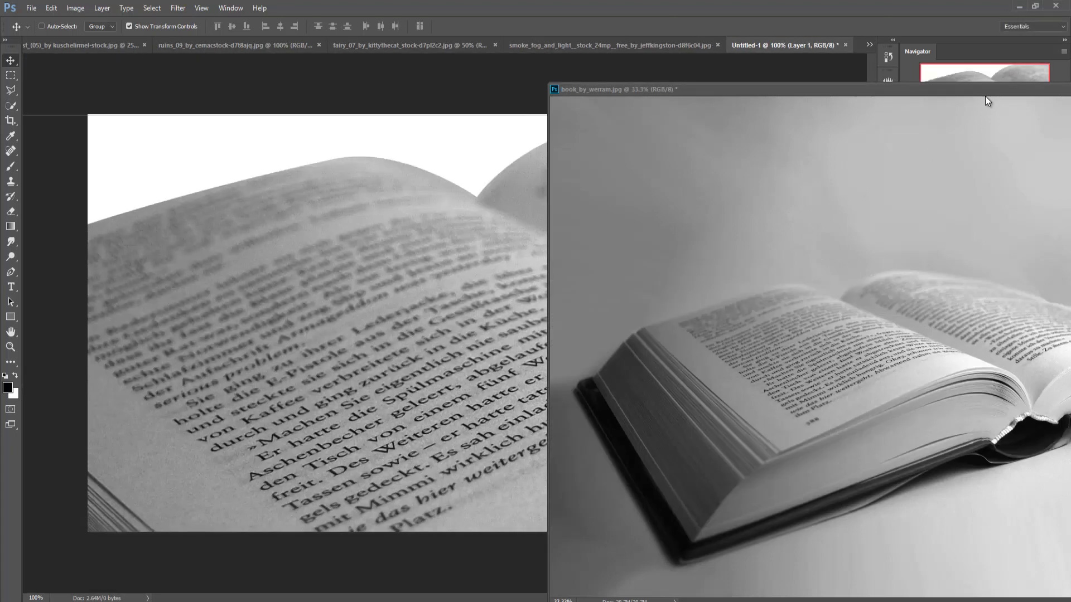
left_click_drag(985, 92, 502, 179)
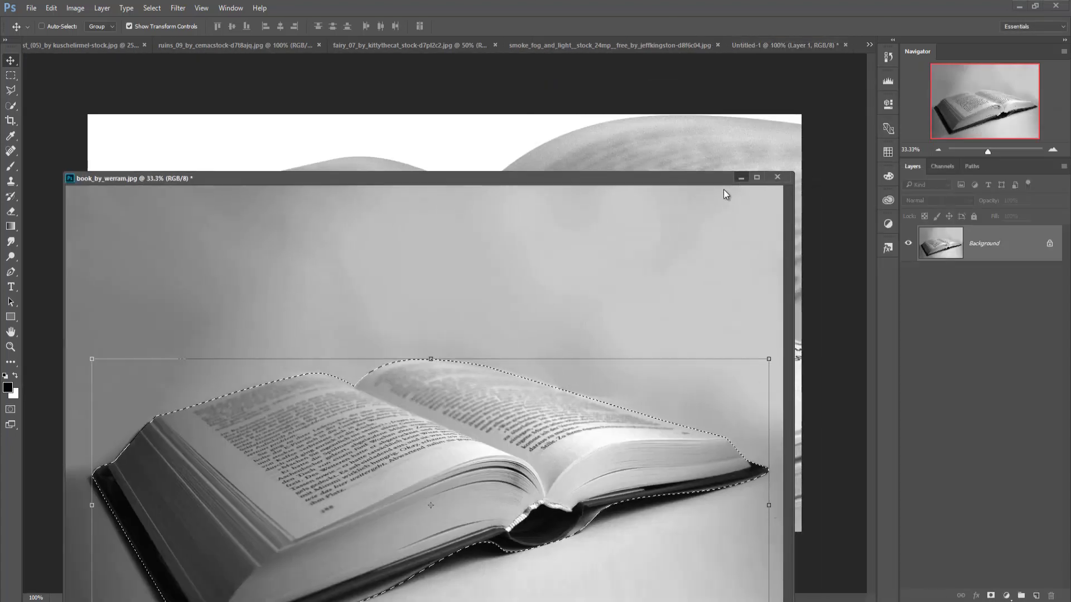
mouse_move(723, 194)
left_mouse_down()
mouse_move(466, 220)
mouse_move(780, 210)
mouse_move(412, 213)
mouse_move(770, 162)
left_mouse_up()
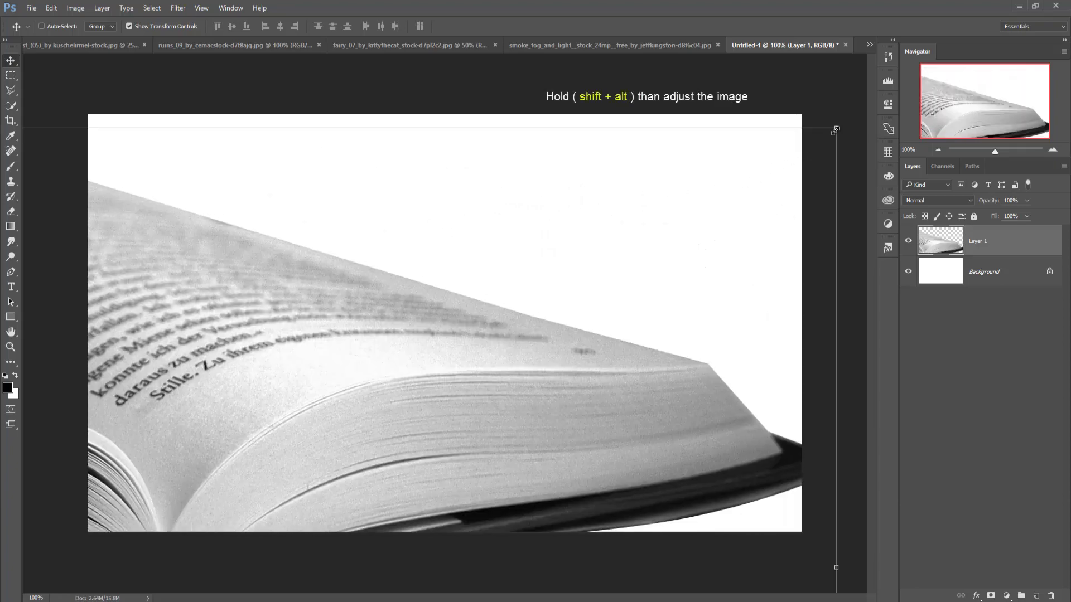
Scale the book to about 39% and place it low in the centre of the canvas.
mouse_move(835, 129)
left_mouse_down()
mouse_move(676, 200)
mouse_move(210, 359)
mouse_move(191, 438)
mouse_move(713, 212)
mouse_move(591, 258)
mouse_move(558, 295)
left_mouse_up()
left_click_drag(436, 318, 542, 362)
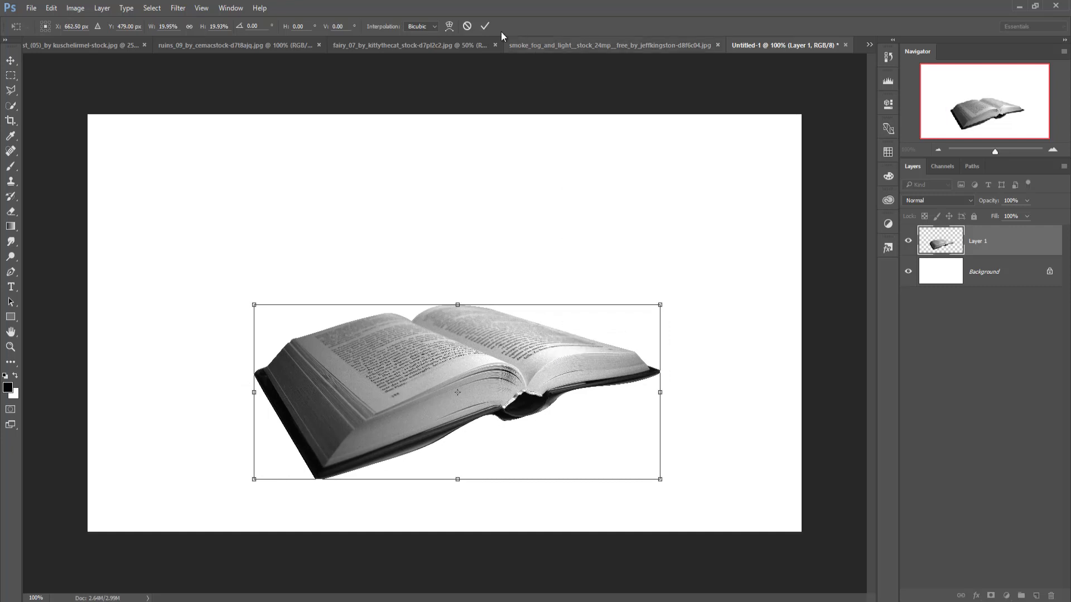
left_click(484, 27)
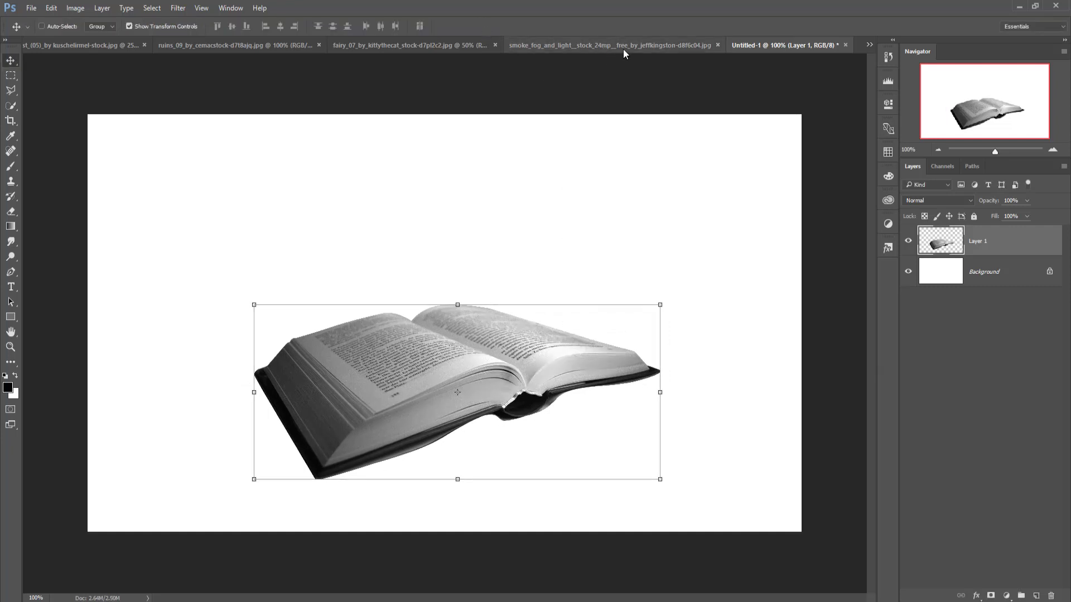
In the ruins photo, quick-select the foreground stone blocks and top slab.
left_click(193, 45)
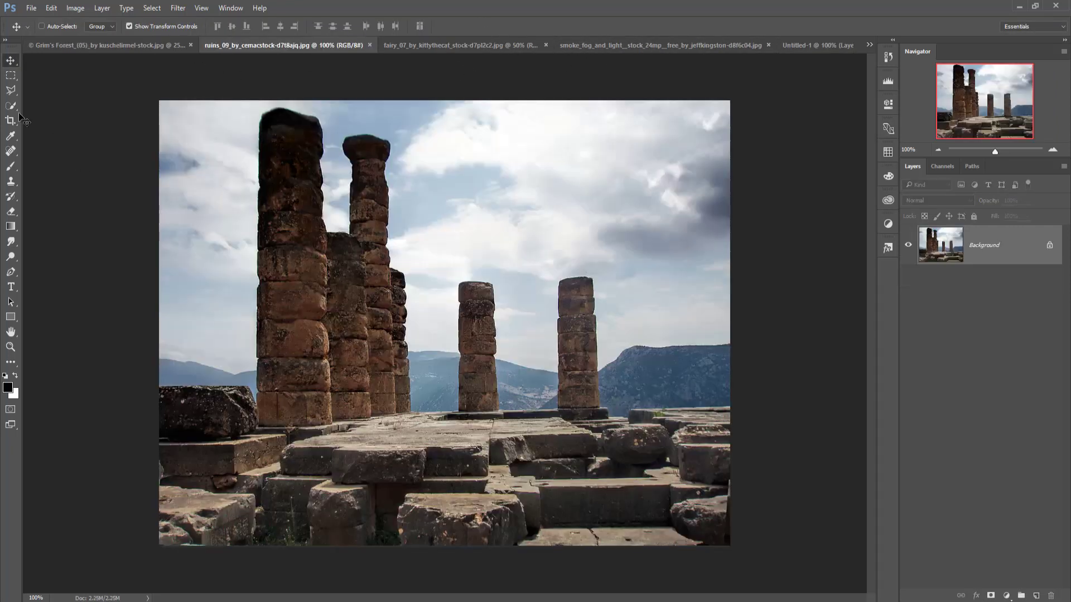
key("w")
left_click_drag(377, 468, 308, 512)
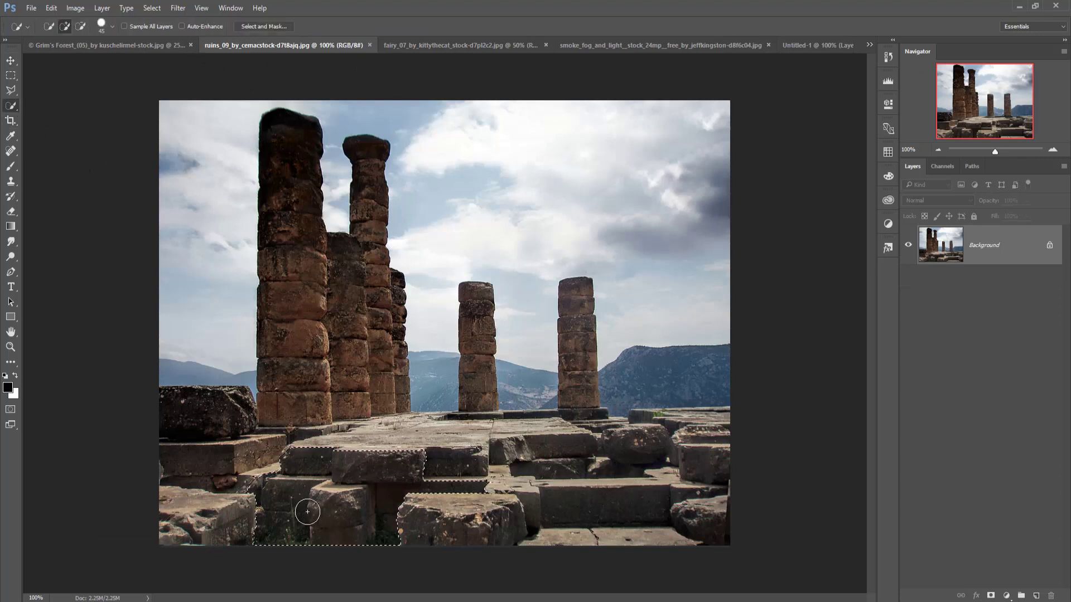
mouse_move(368, 441)
left_mouse_down()
mouse_move(480, 432)
mouse_move(623, 499)
left_mouse_up()
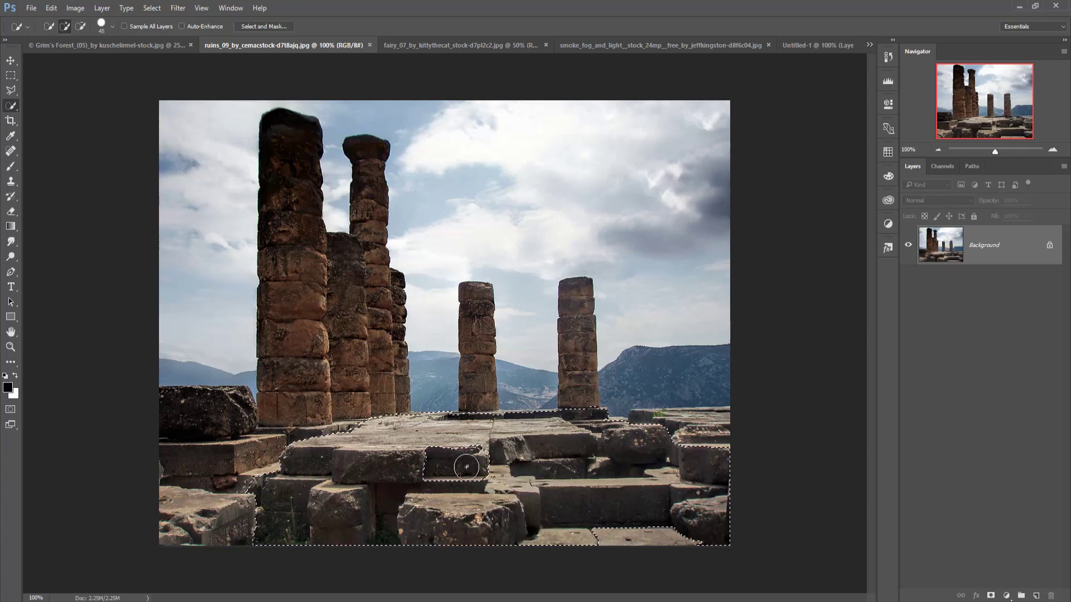
left_click_drag(622, 499, 263, 481)
Move the selected stones into the composite, low on the canvas, and enlarge them to about 142%.
key("v")
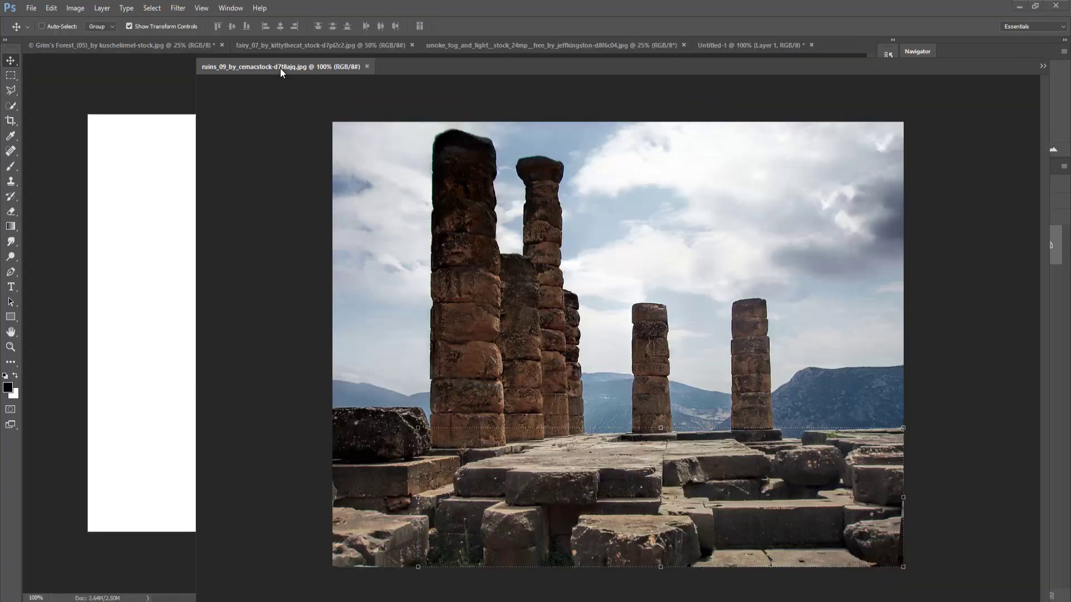
left_click_drag(280, 45, 641, 73)
left_click_drag(725, 446, 377, 338)
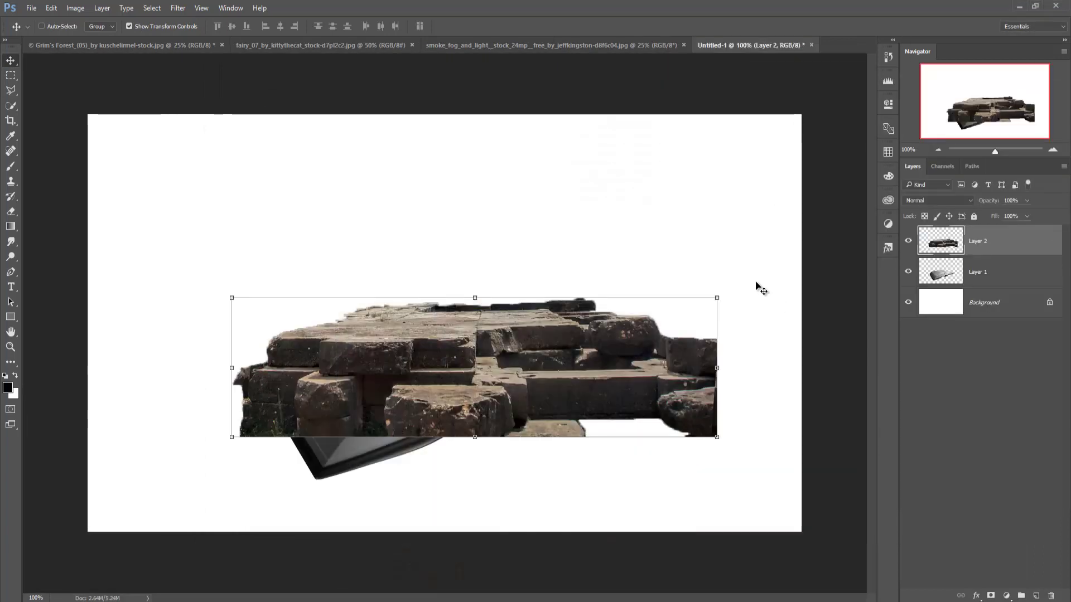
left_click_drag(614, 358, 596, 466)
key("ctrl+t")
left_click_drag(698, 415, 770, 408)
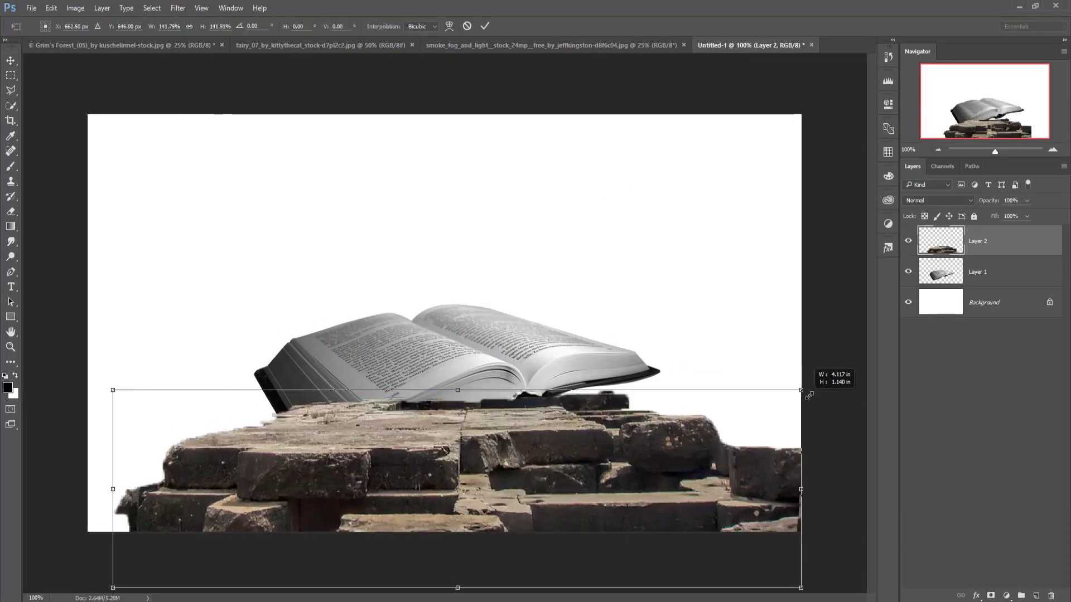
Put the book layer above the stones, move it onto them, and squash it flatter and narrower.
key("Return")
left_click(977, 272)
key("ctrl+t")
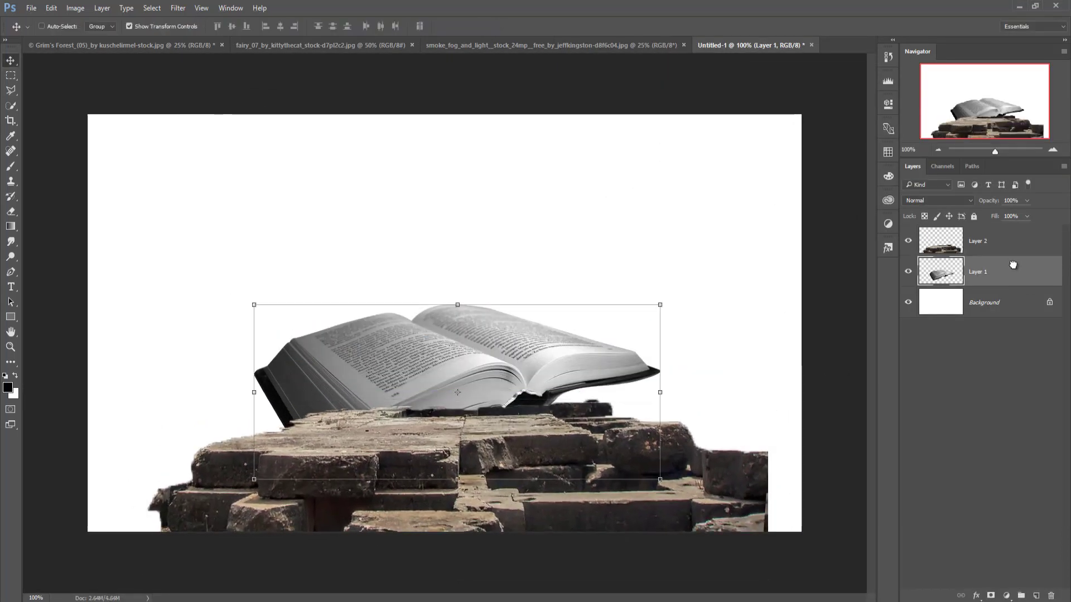
left_click_drag(660, 306, 664, 328)
key("Return")
mouse_move(592, 354)
left_mouse_down()
mouse_move(561, 400)
mouse_move(570, 388)
left_mouse_up()
key("ctrl+t")
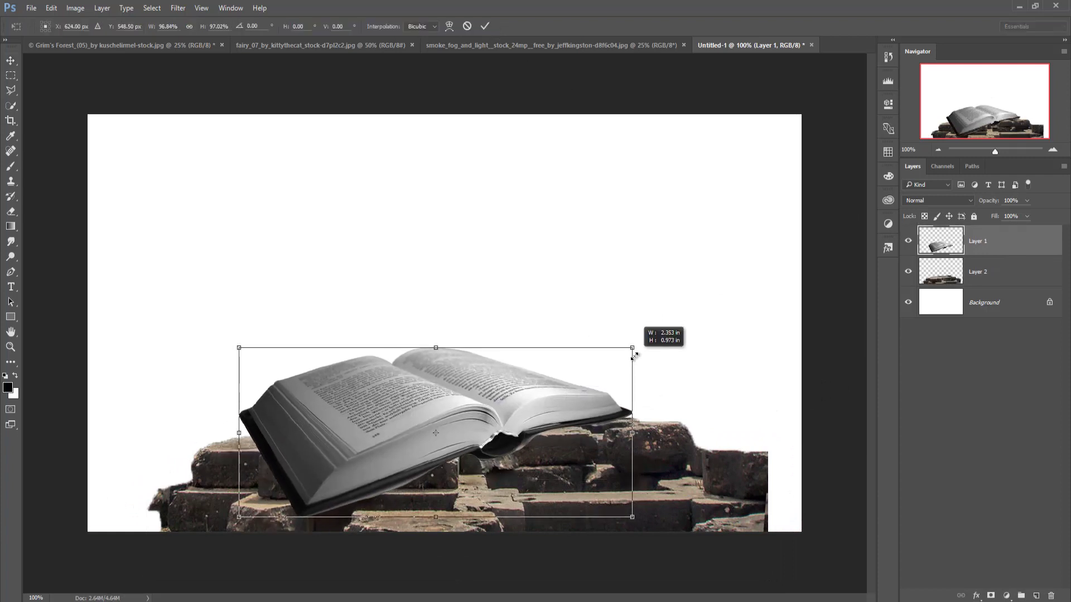
left_click_drag(633, 346, 608, 391)
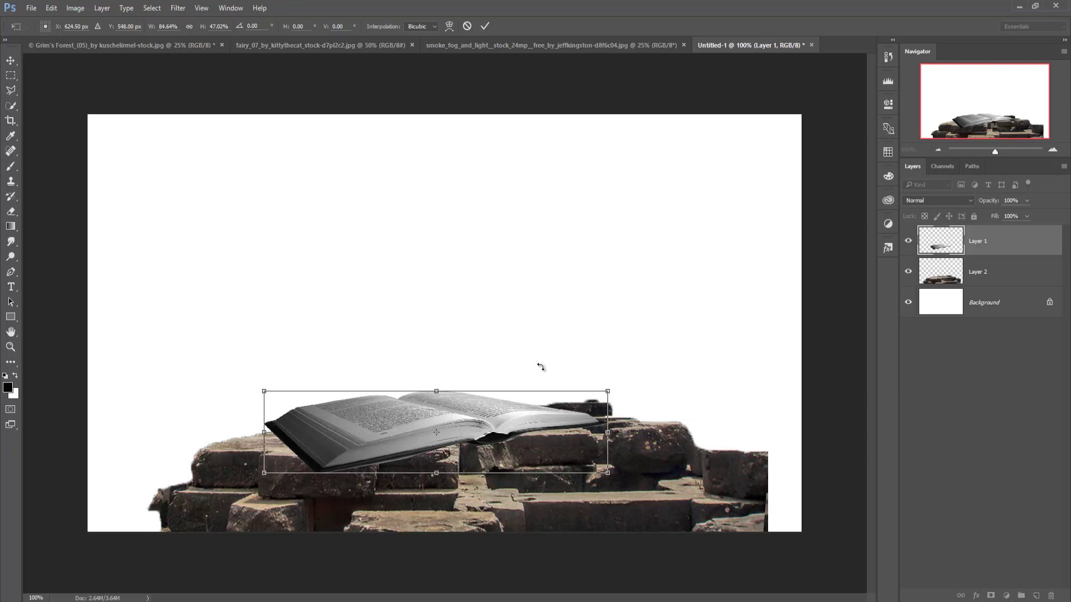
left_click_drag(263, 432, 288, 433)
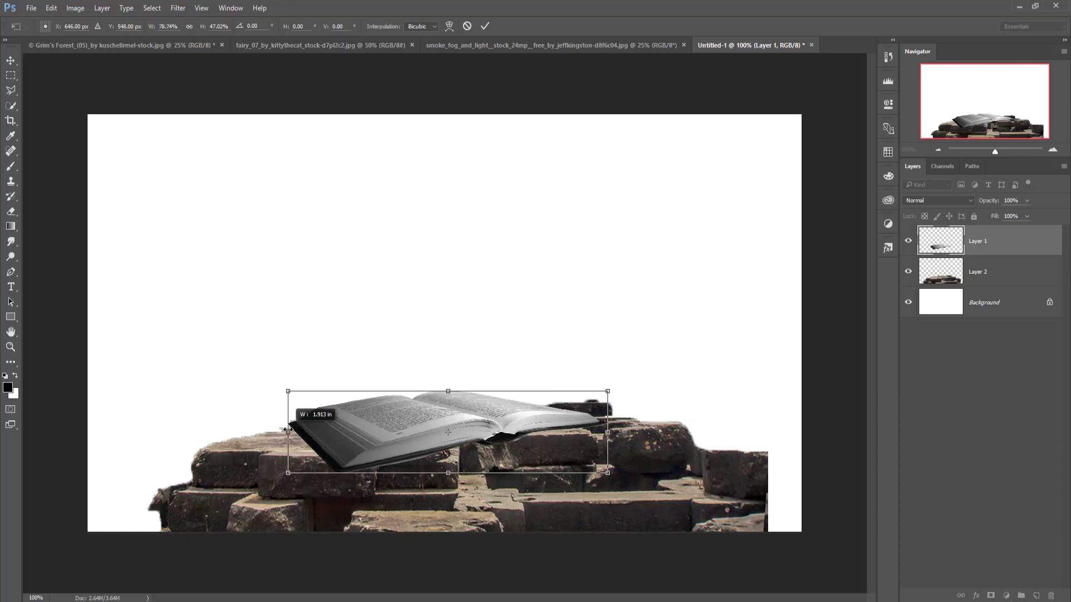
Warp the book's left side and right page so it rests on the stones.
left_click(51, 8)
mouse_move(68, 245)
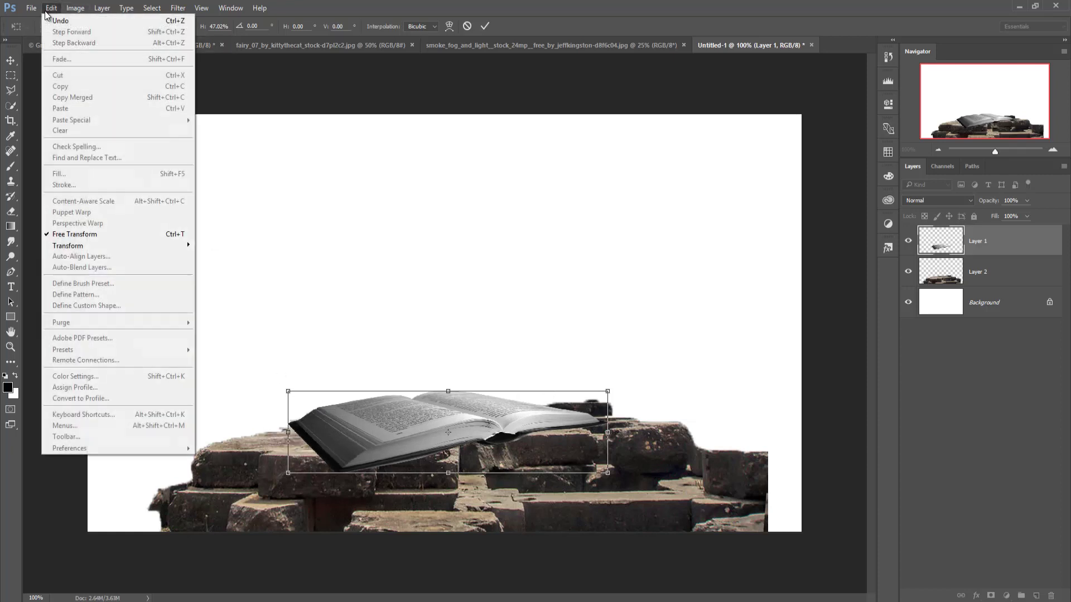
left_click(245, 316)
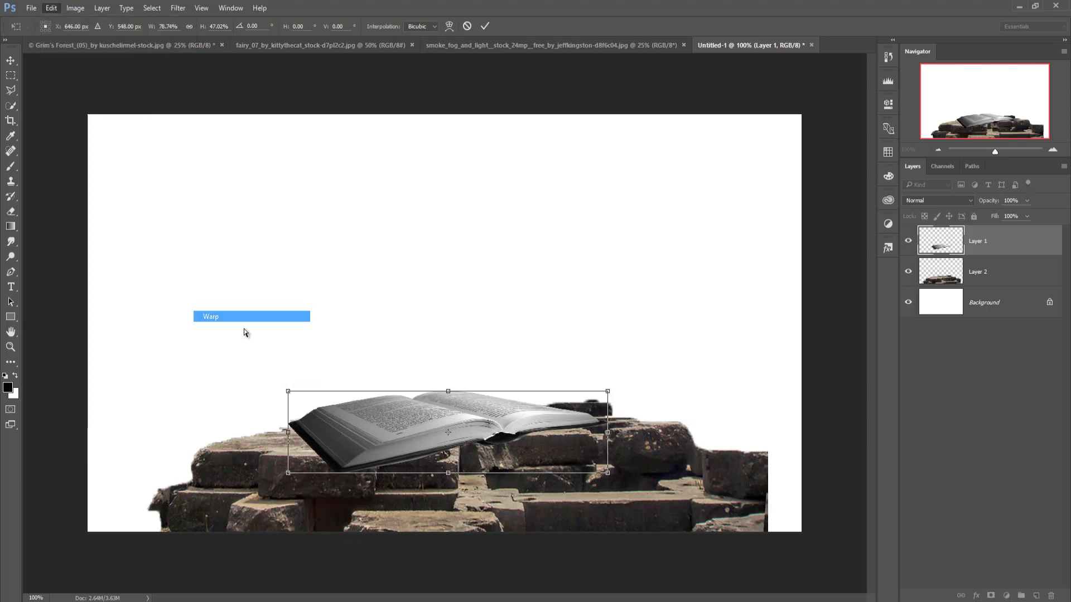
left_click_drag(298, 408, 298, 445)
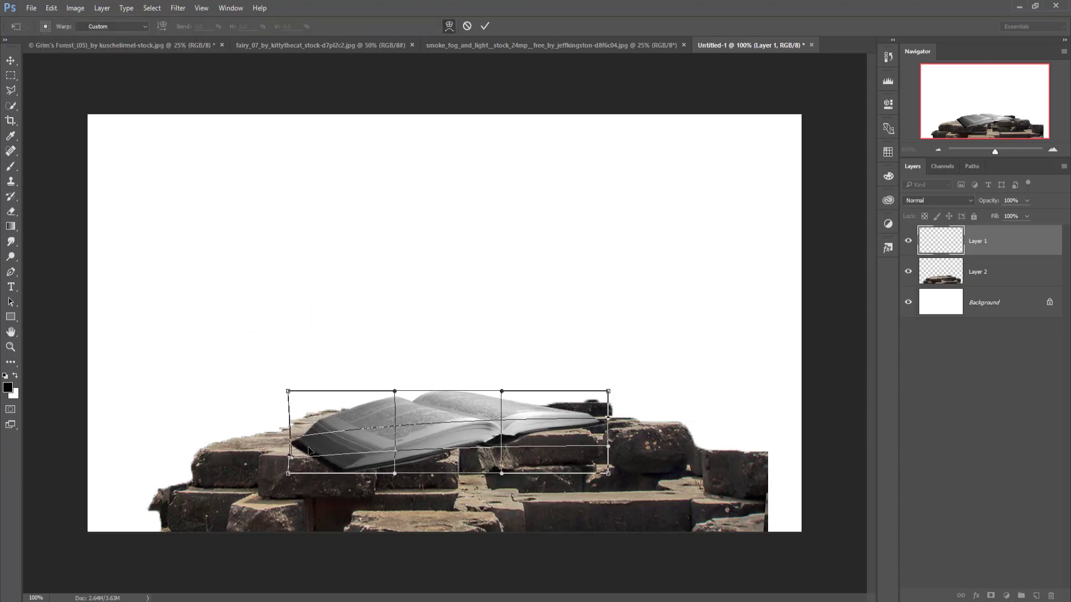
left_click_drag(350, 474, 352, 475)
left_click_drag(514, 436, 511, 437)
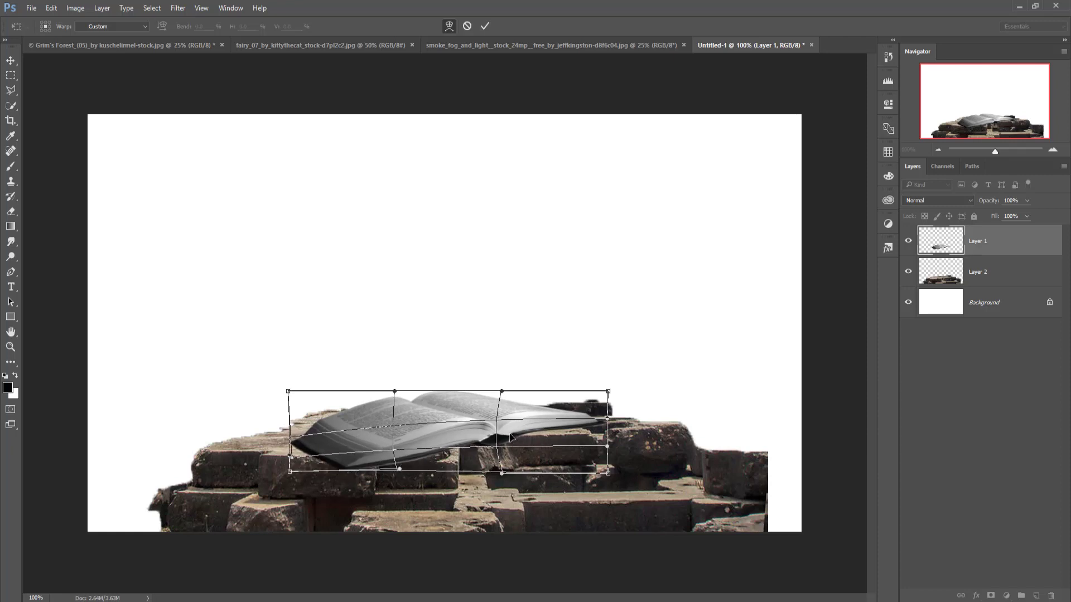
left_click(485, 26)
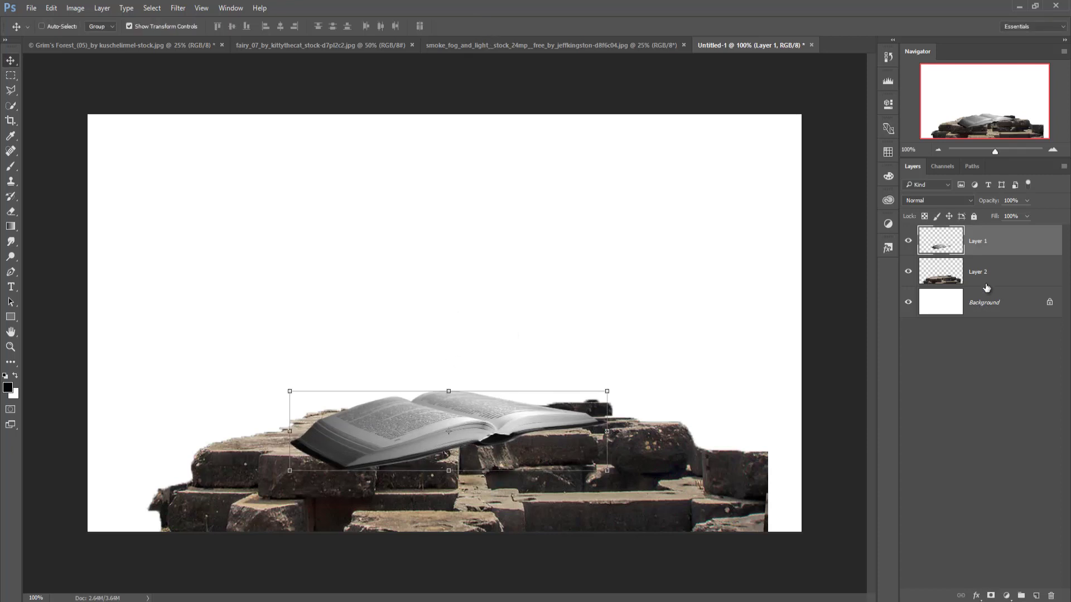
On a new layer, paint a soft black shadow along the book's lower edge.
left_click(1037, 595)
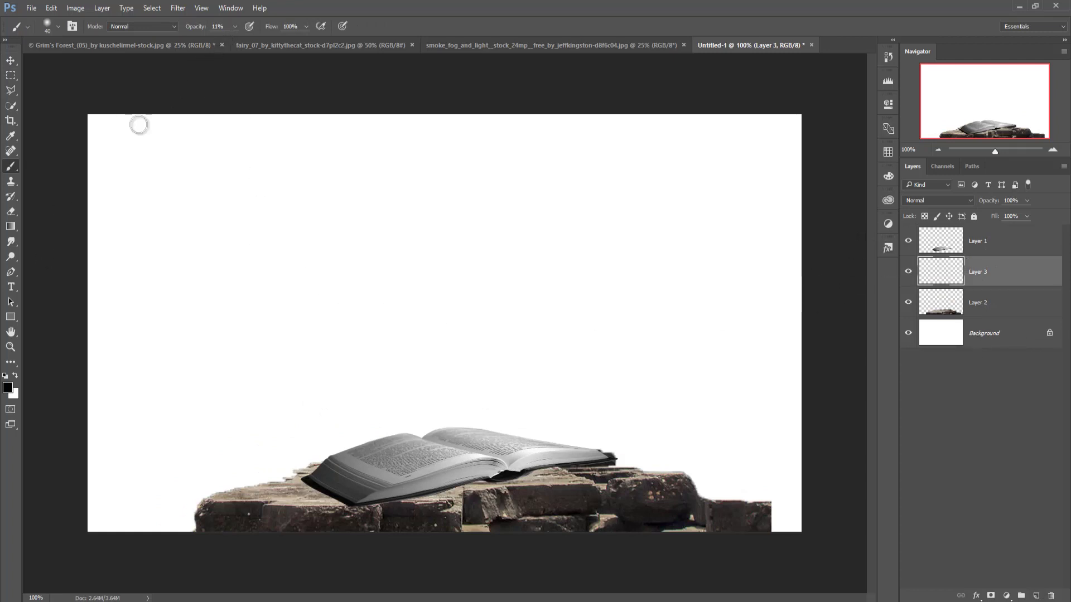
left_click(235, 26)
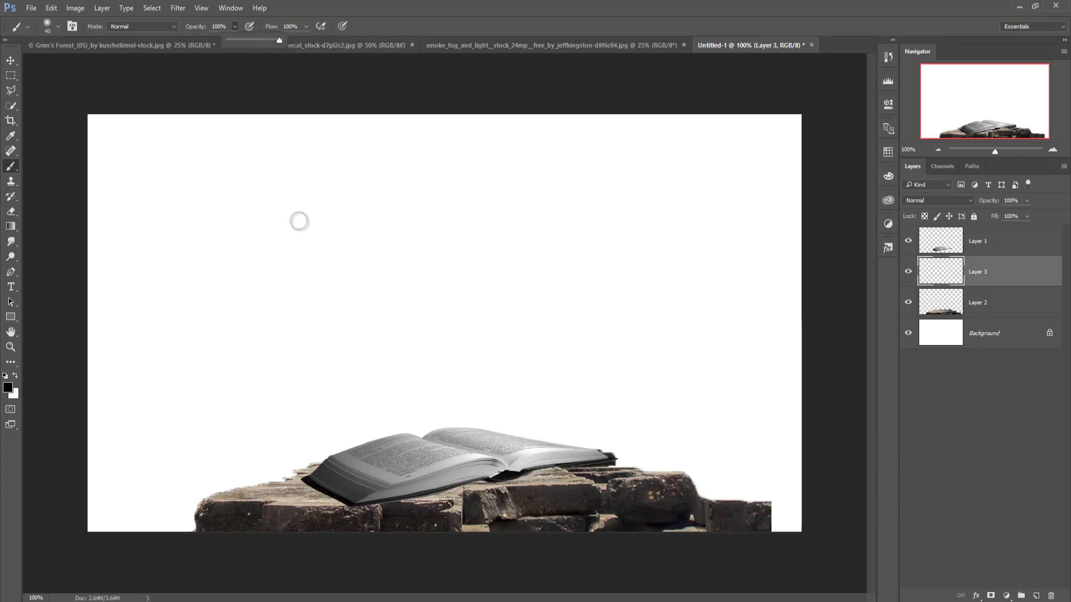
left_click(310, 485)
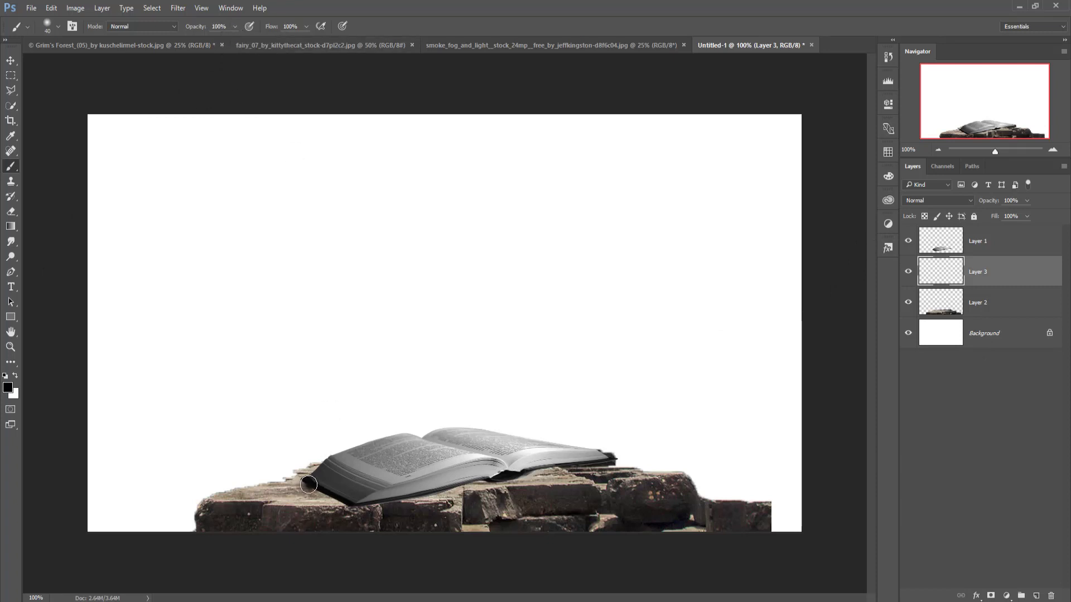
left_click_drag(305, 483, 342, 502)
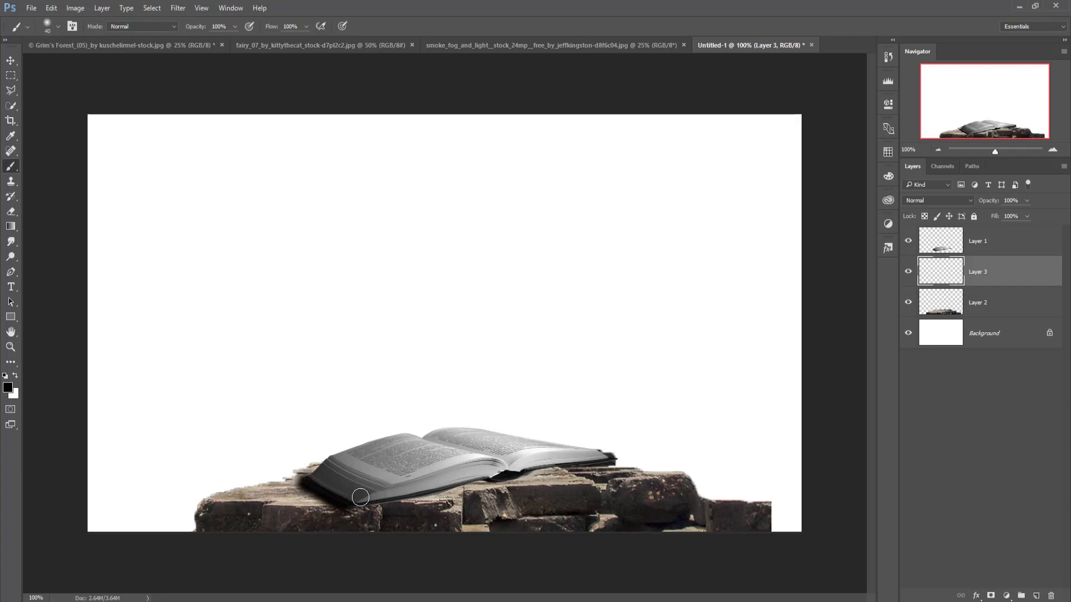
left_click_drag(379, 499, 613, 459)
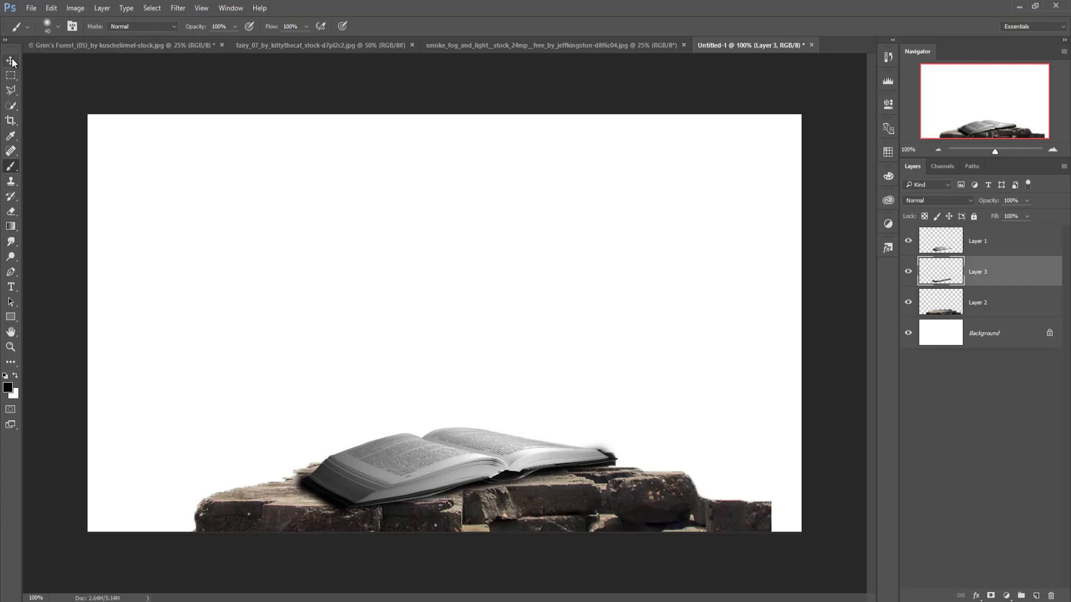
Select the book, shadow and stones layers together.
left_click(12, 61)
left_click(974, 246)
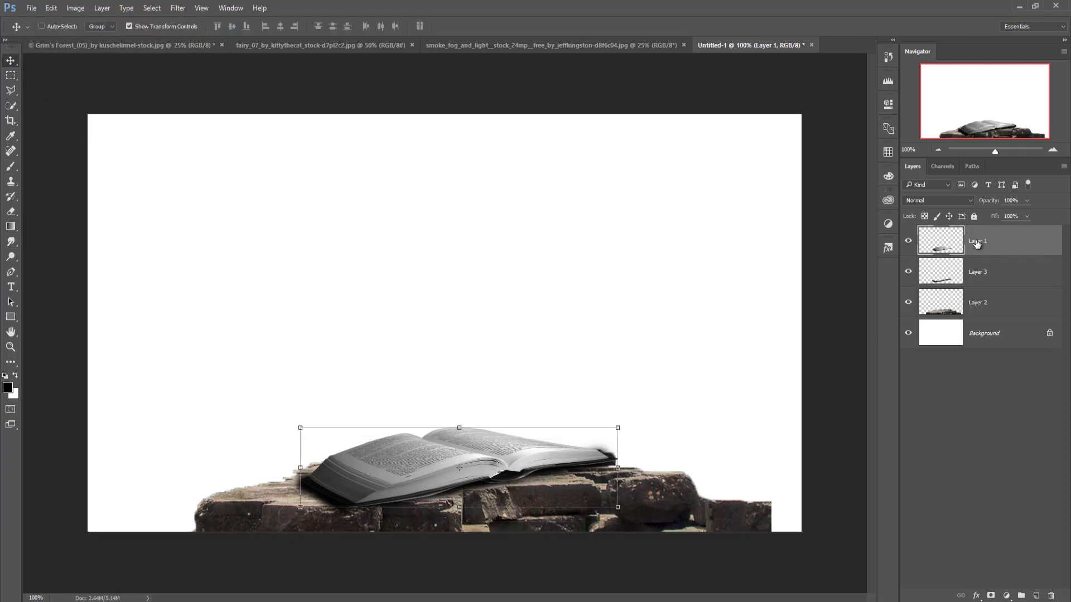
left_click(985, 306, "shift")
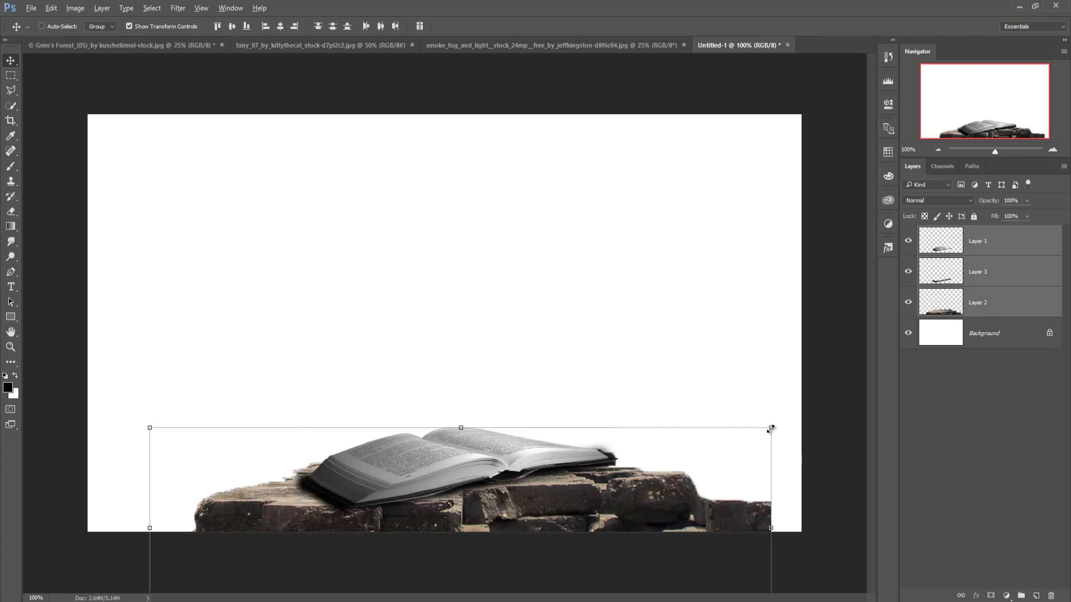
Enlarge the book, shadow and stones together and raise them about 70 px.
left_click_drag(770, 429, 795, 400)
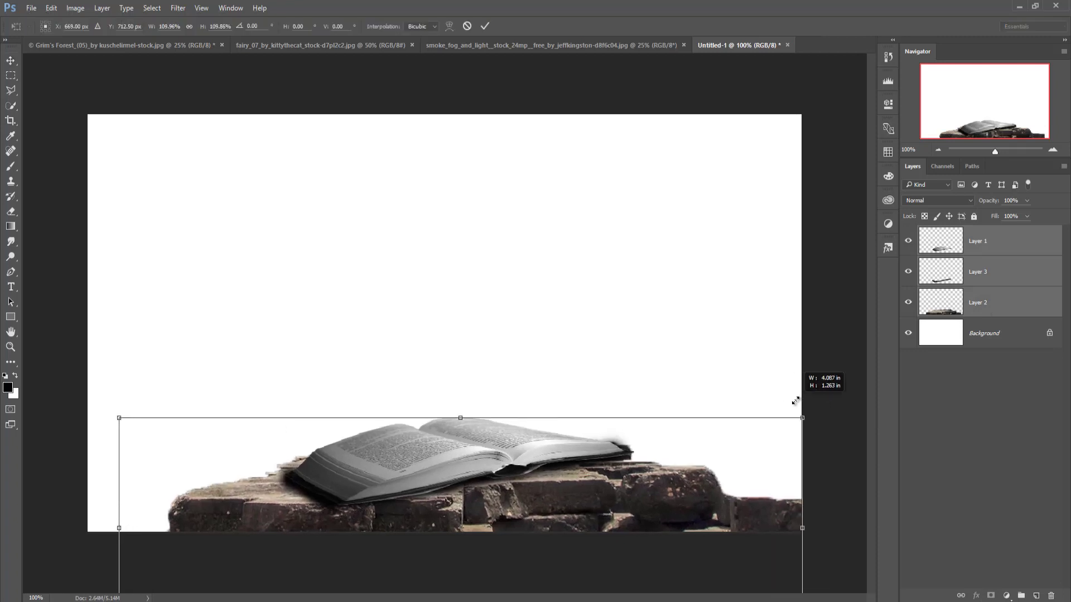
left_click_drag(625, 508, 617, 475)
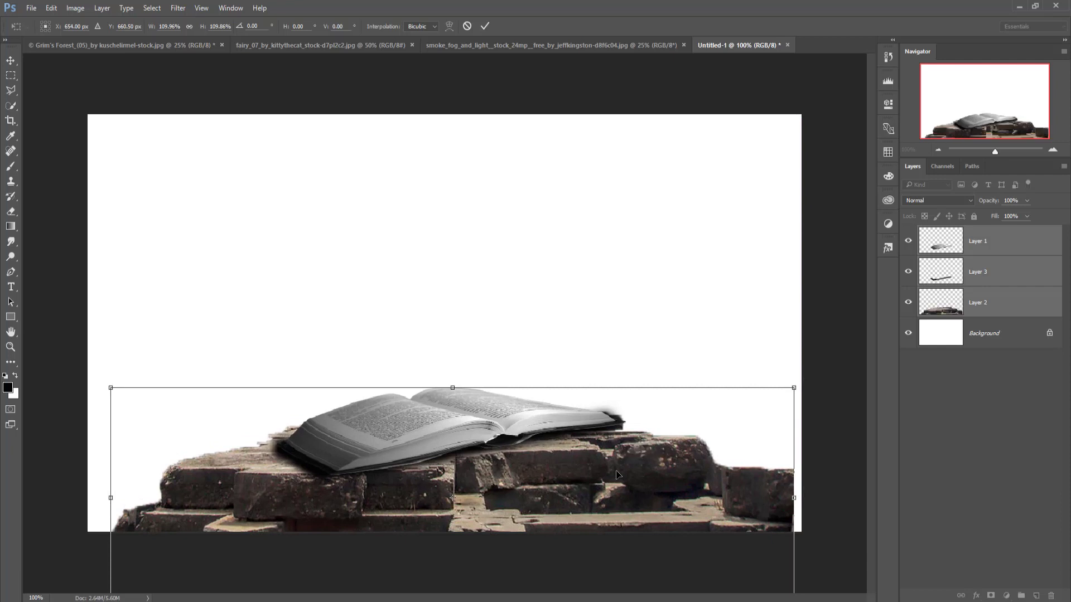
left_click(485, 26)
Merge the shadow into the book layer, then enlarge, narrow and nudge the book into place.
left_click(1000, 245)
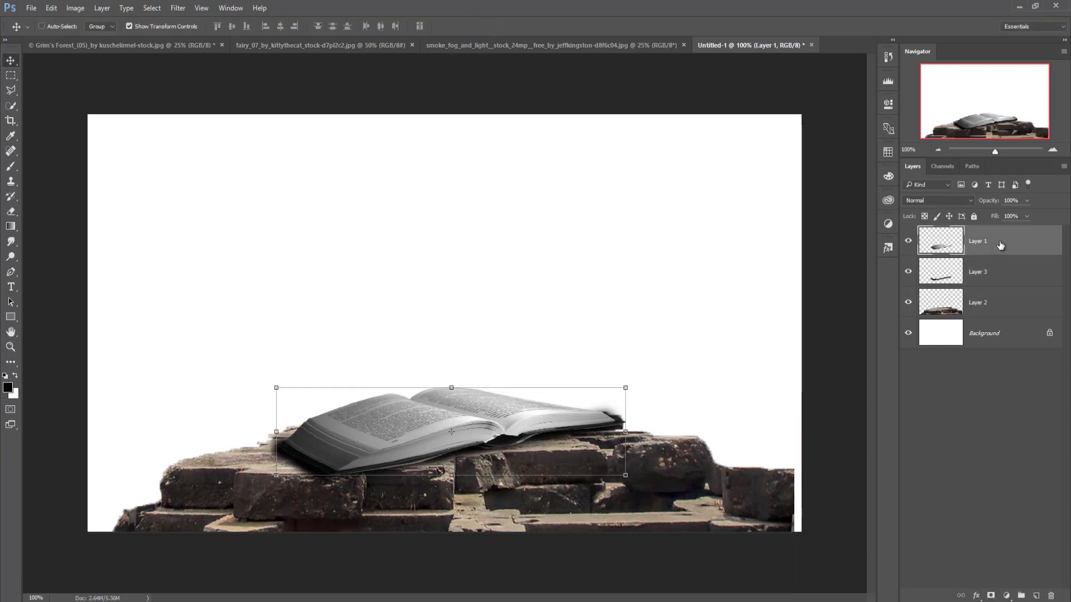
right_click(995, 235)
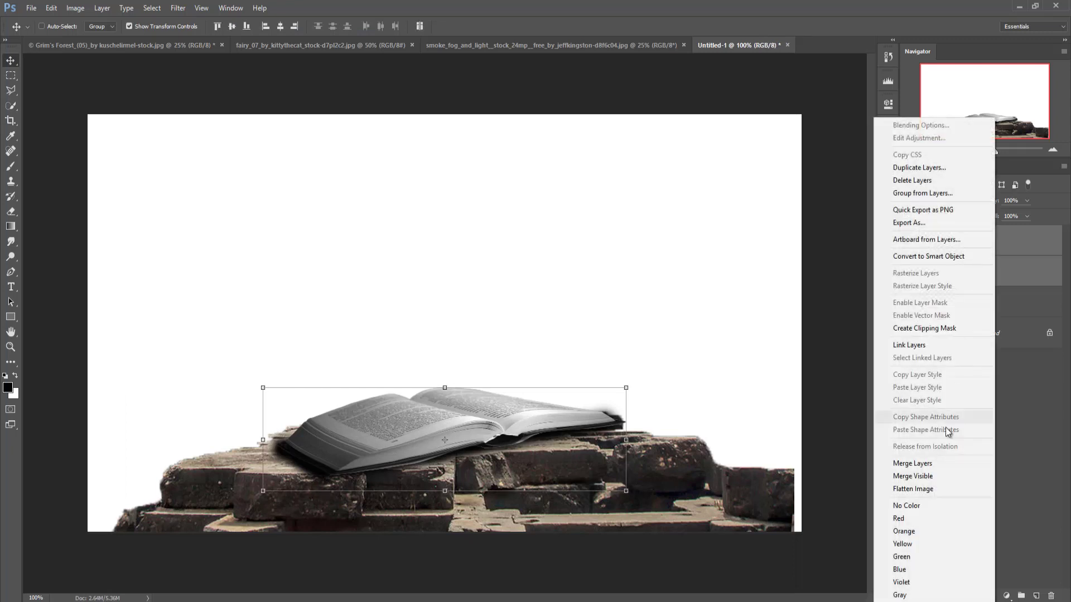
left_click(938, 463)
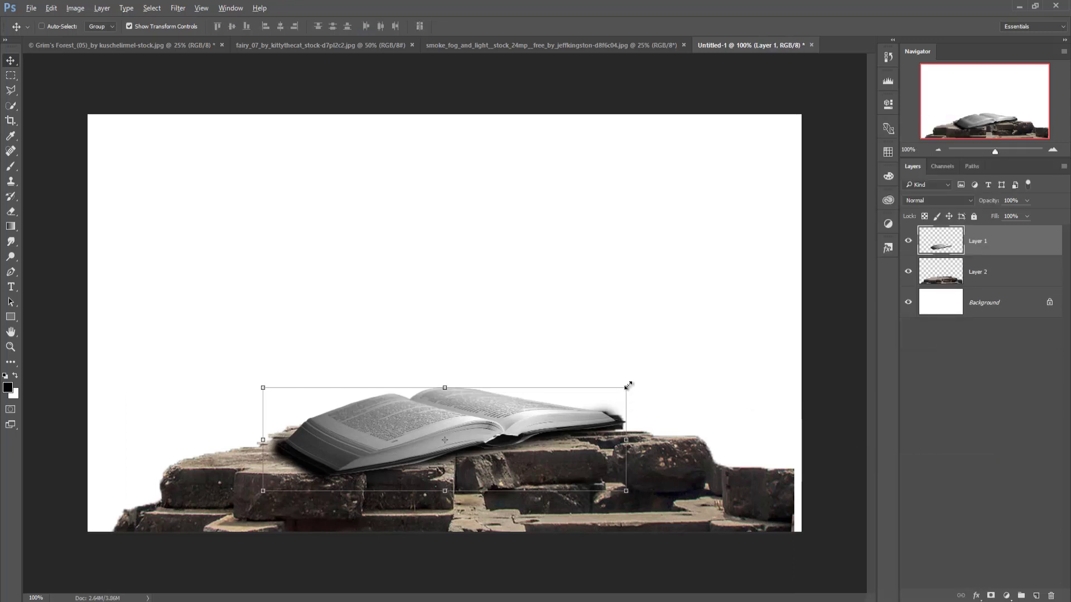
left_click_drag(625, 386, 644, 366)
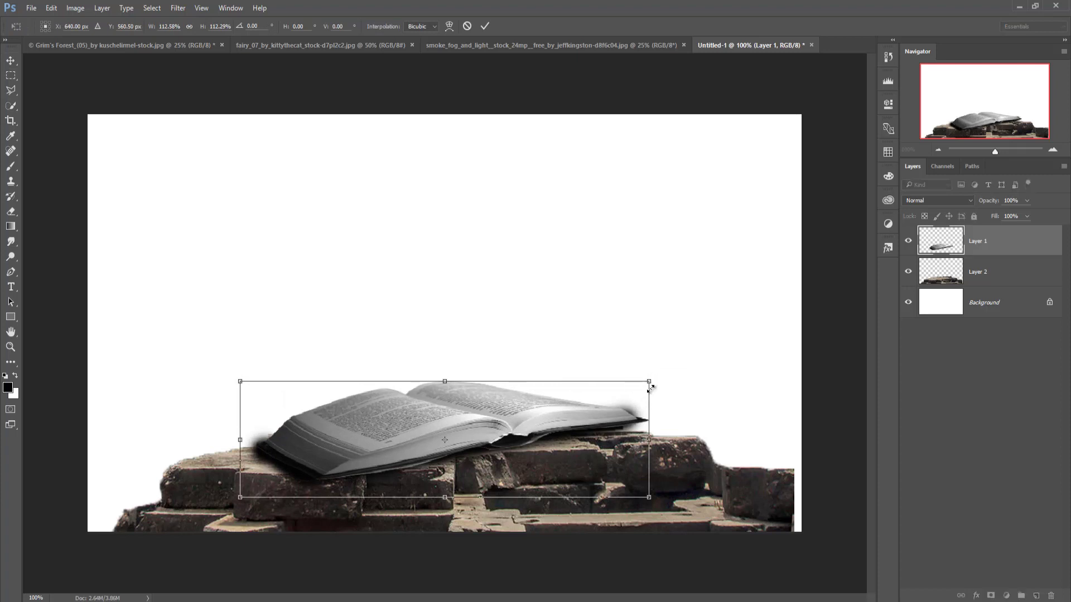
left_click_drag(649, 445, 623, 447)
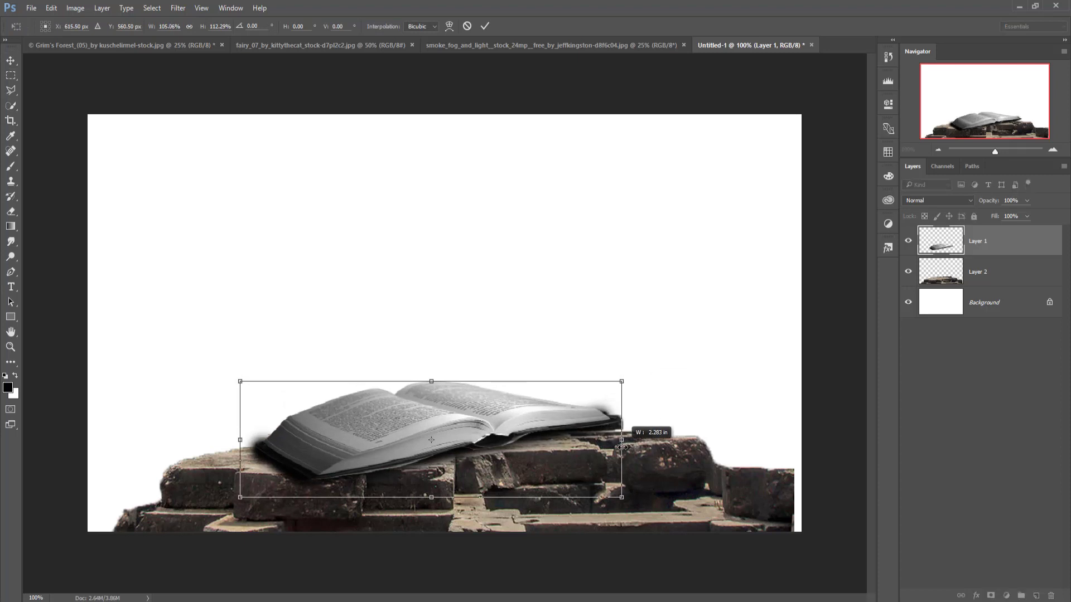
left_click_drag(508, 412, 512, 414)
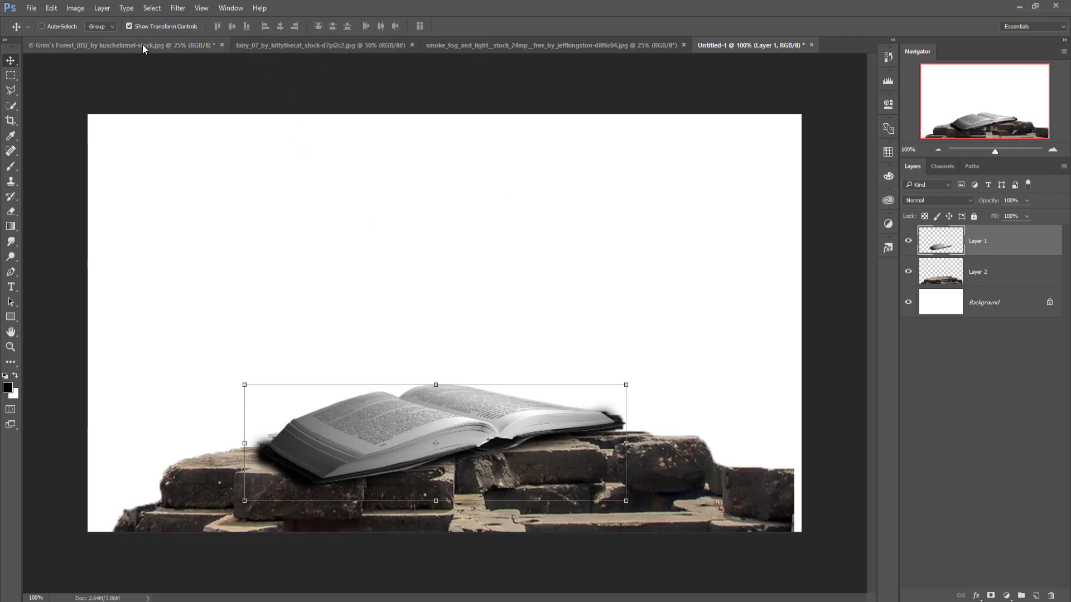
Drag the snowy forest photo into the composite document.
mouse_move(135, 45)
left_mouse_down()
mouse_move(132, 78)
mouse_move(634, 97)
left_mouse_up()
left_click_drag(659, 216, 413, 242)
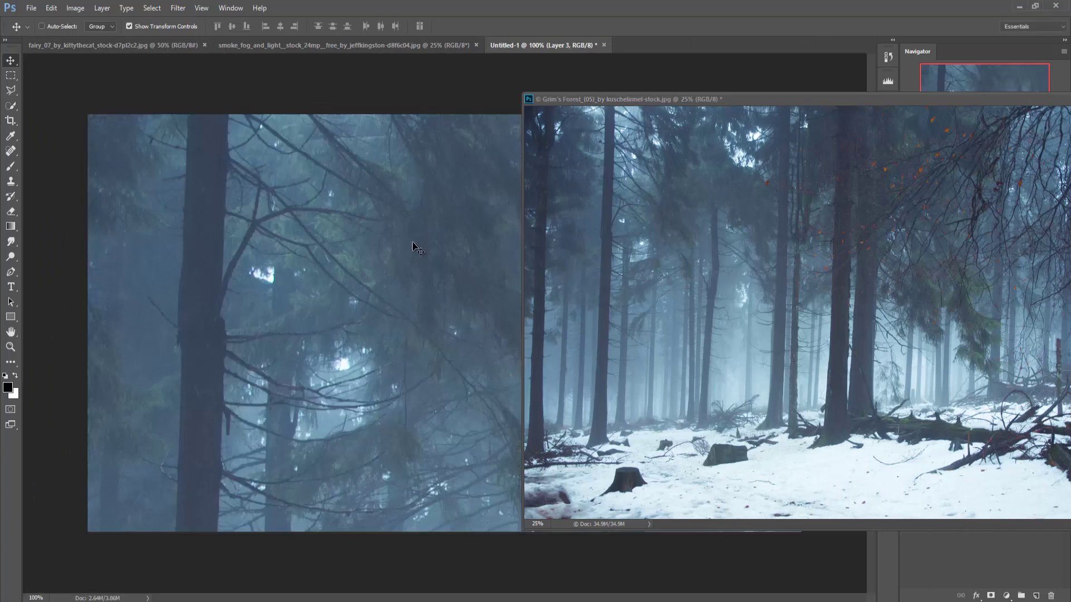
left_click_drag(1016, 104, 740, 104)
left_click(803, 103)
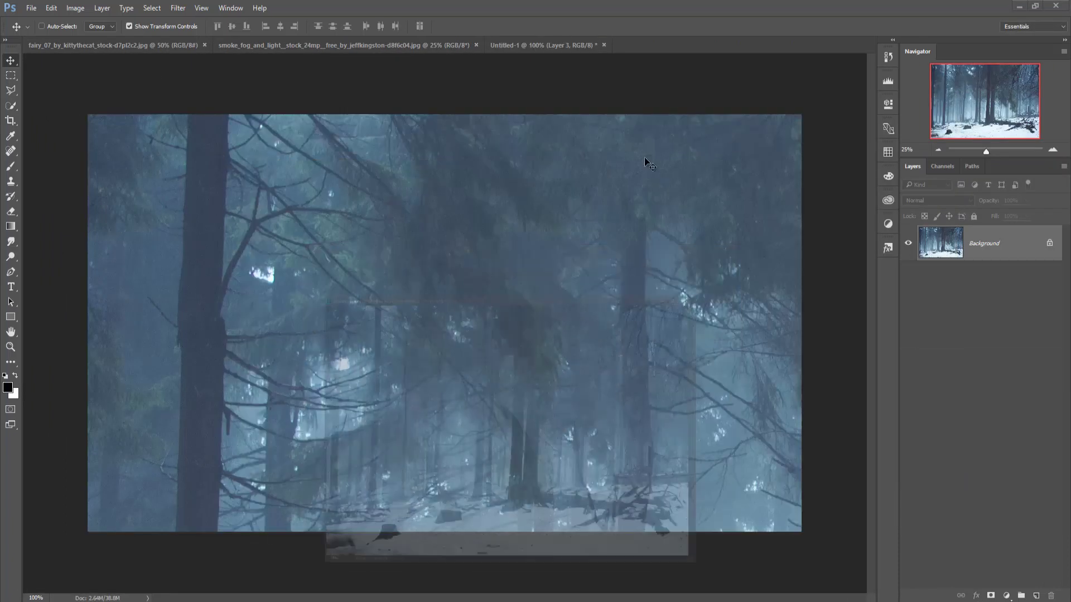
Resize and reposition the forest layer so it covers the whole canvas.
left_click_drag(644, 157, 440, 327)
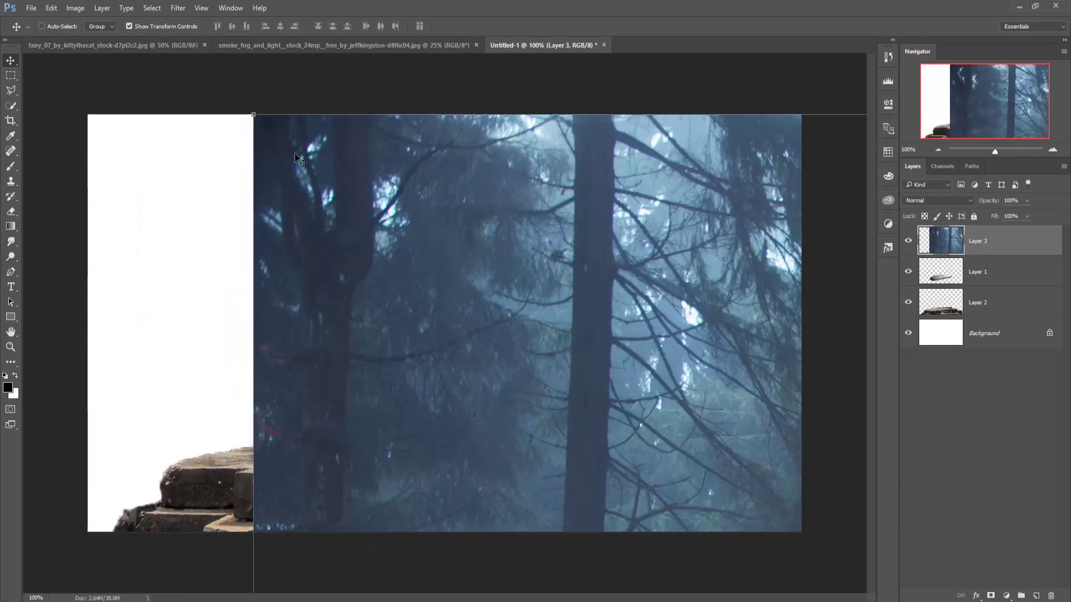
mouse_move(249, 113)
left_mouse_down()
mouse_move(694, 463)
mouse_move(43, 86)
mouse_move(600, 420)
left_mouse_up()
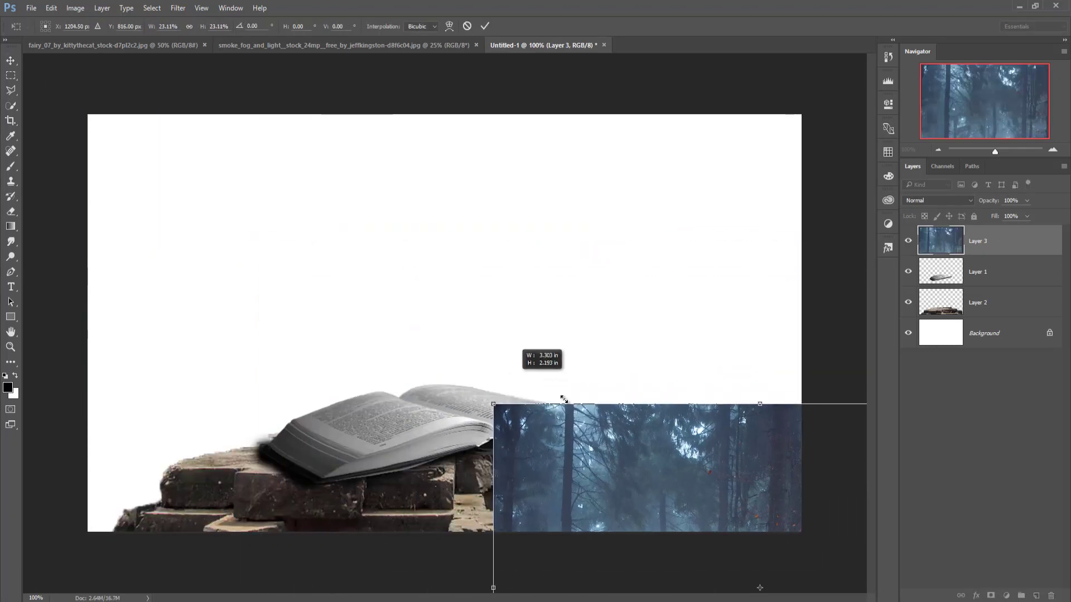
left_click_drag(625, 457, 195, 173)
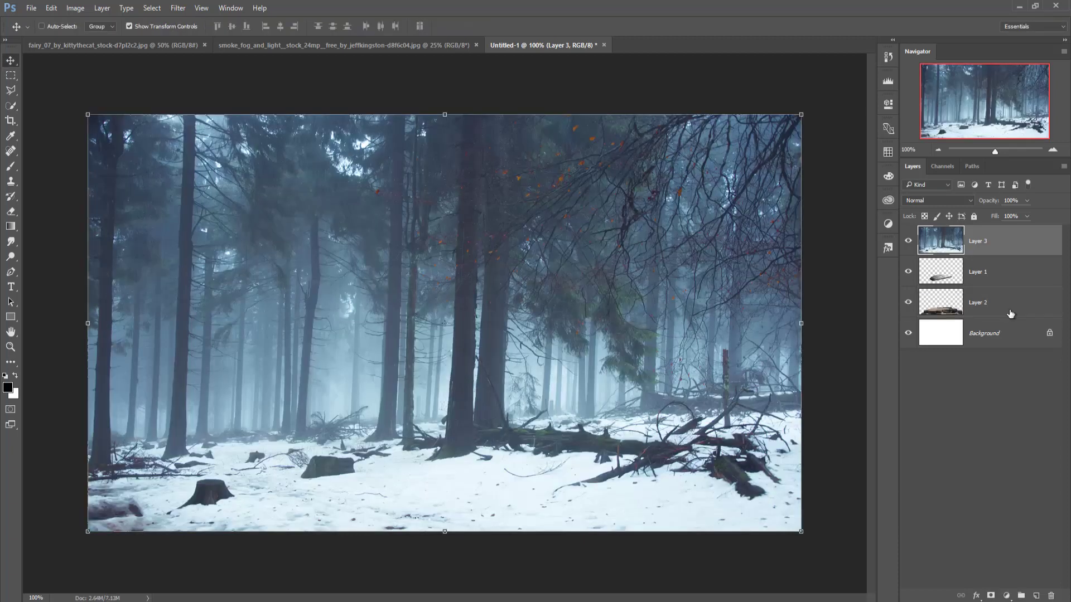
left_click_drag(981, 241, 973, 333)
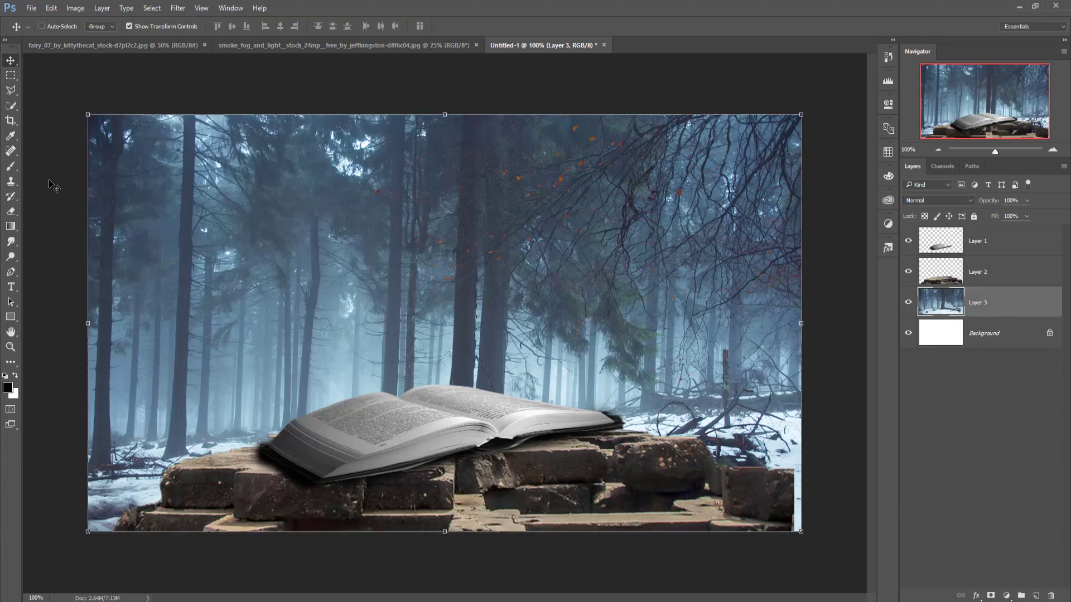
On the ruins layer, polygonal-lasso the brick at the right edge and delete it.
left_click(10, 90)
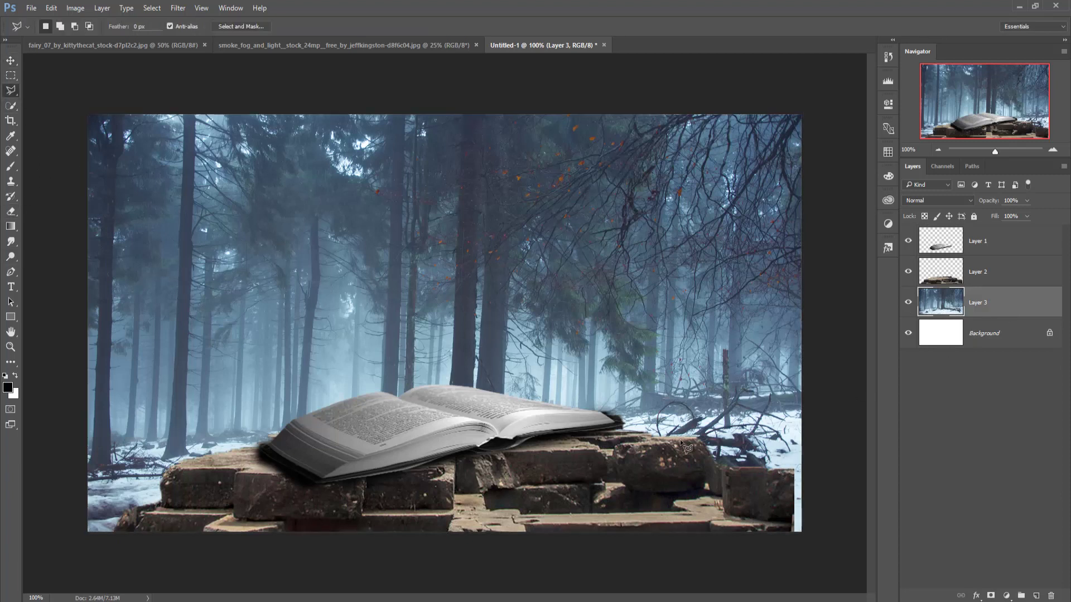
left_click(953, 284)
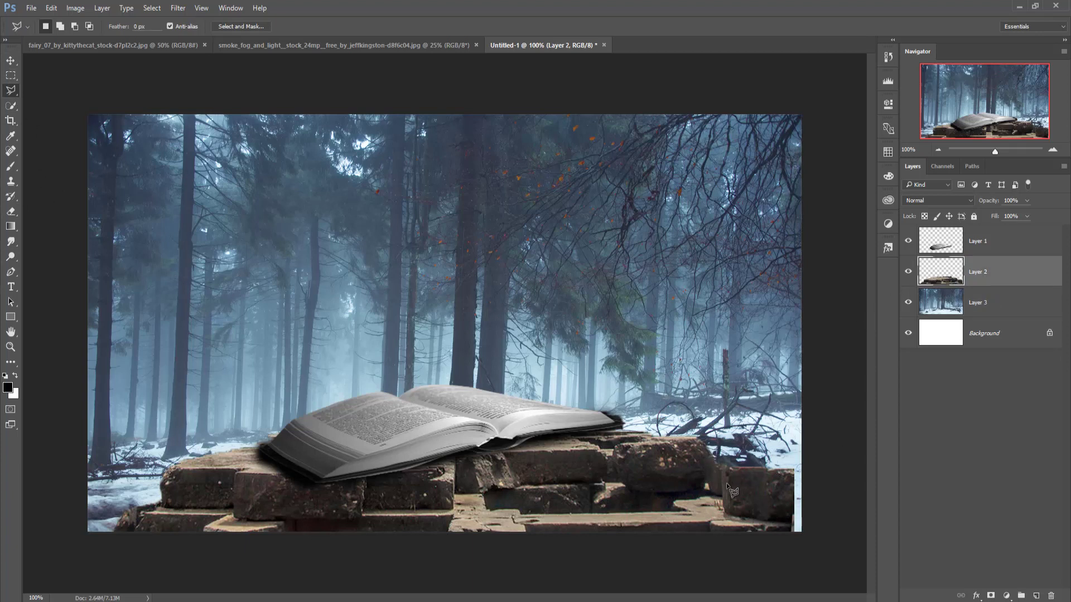
left_click(723, 512)
left_click(766, 524)
left_click(797, 527)
left_click(761, 460)
left_click(721, 467)
key("Delete")
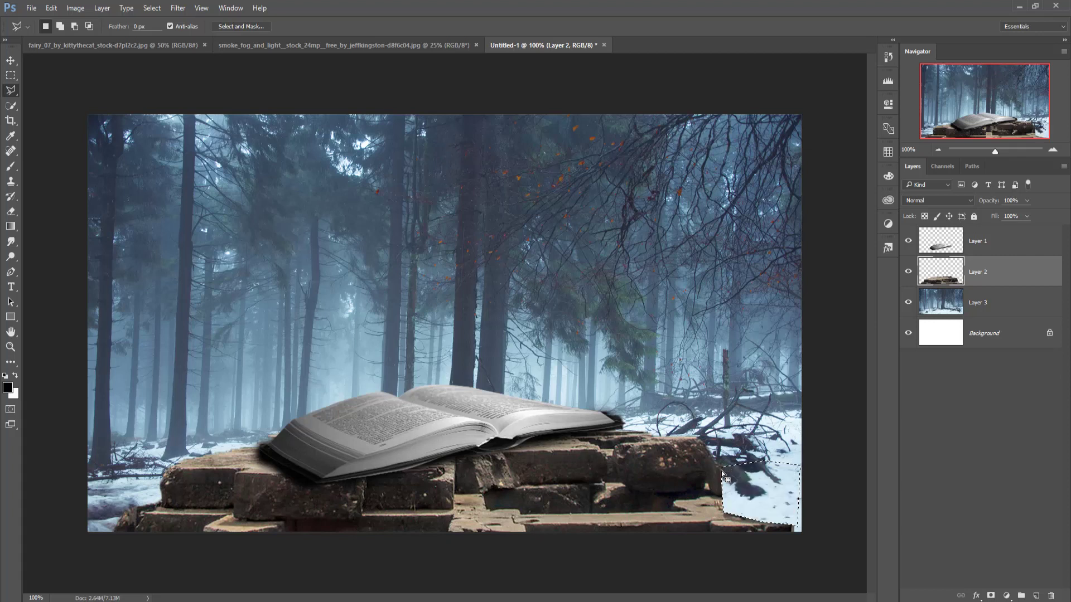
Deselect and make the forest background layer active.
left_click(155, 8)
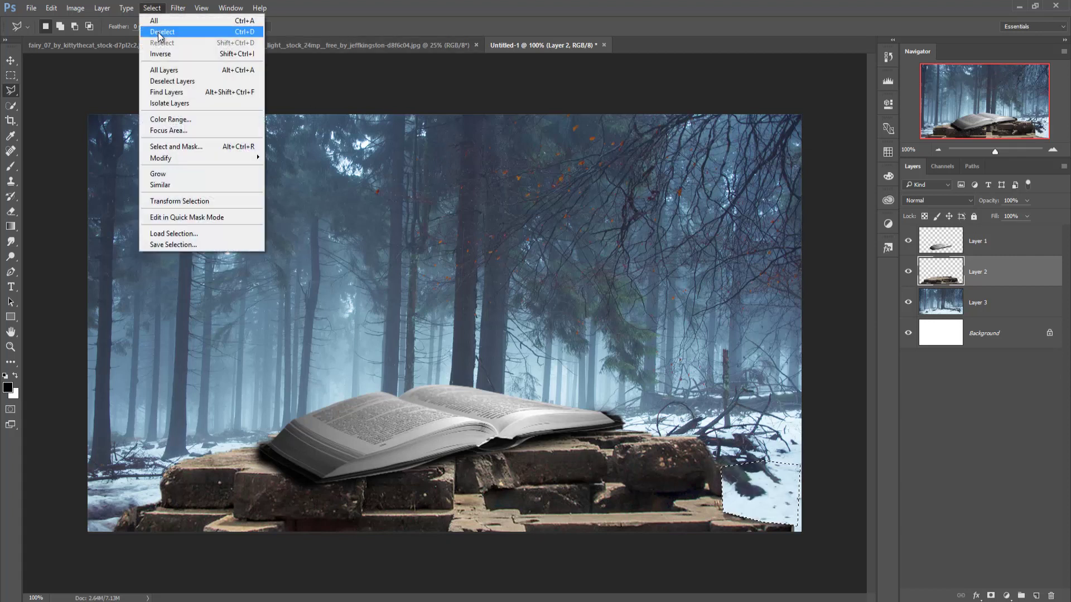
left_click(168, 32)
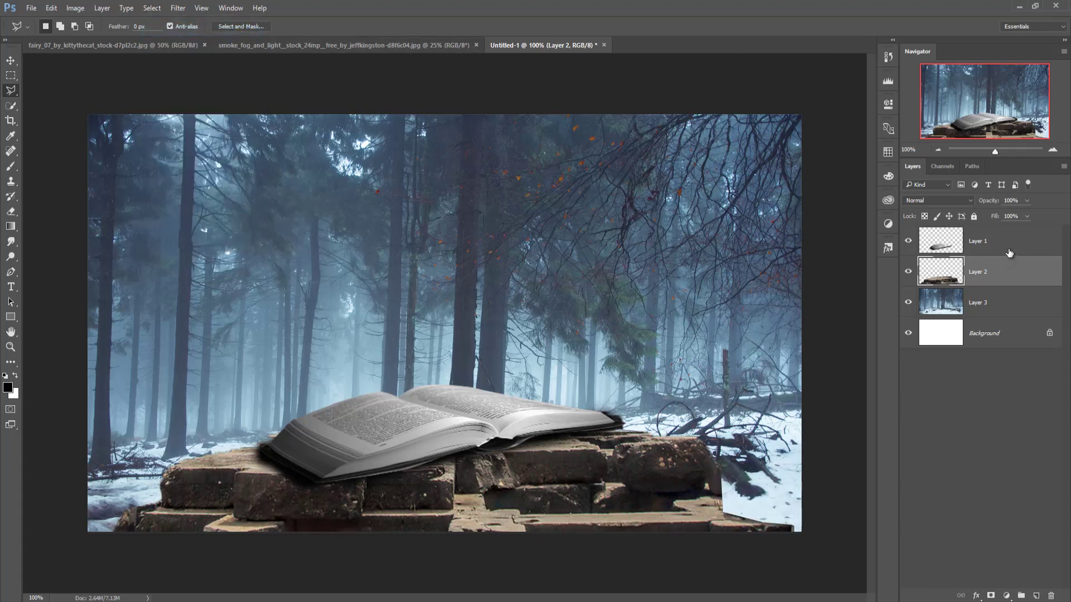
left_click(977, 305)
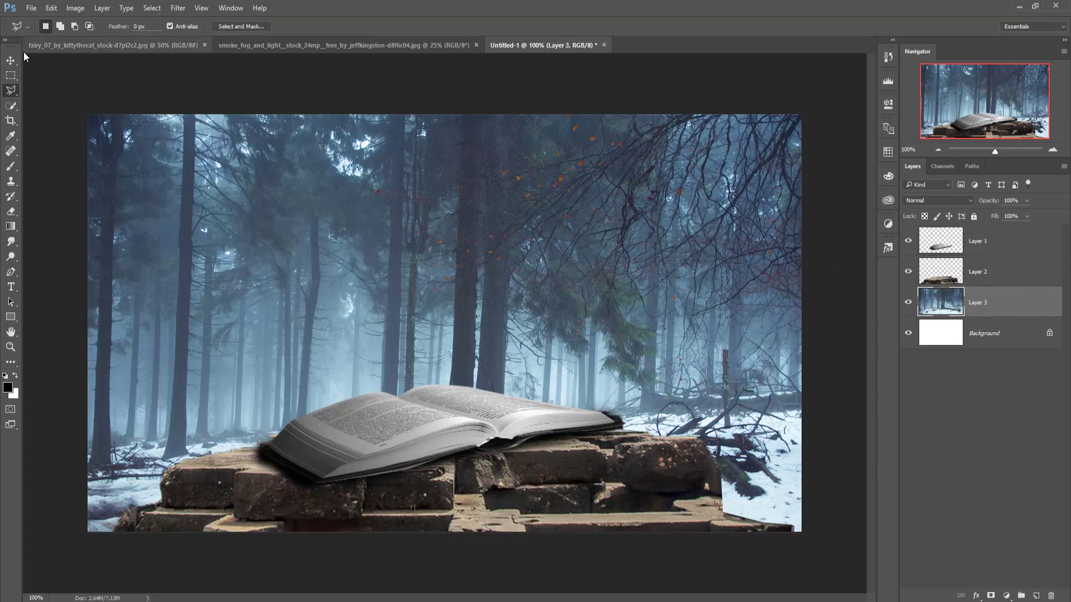
Apply a Field Blur of about 16 px to the forest layer, then select the book layer.
key("v")
left_click(177, 8)
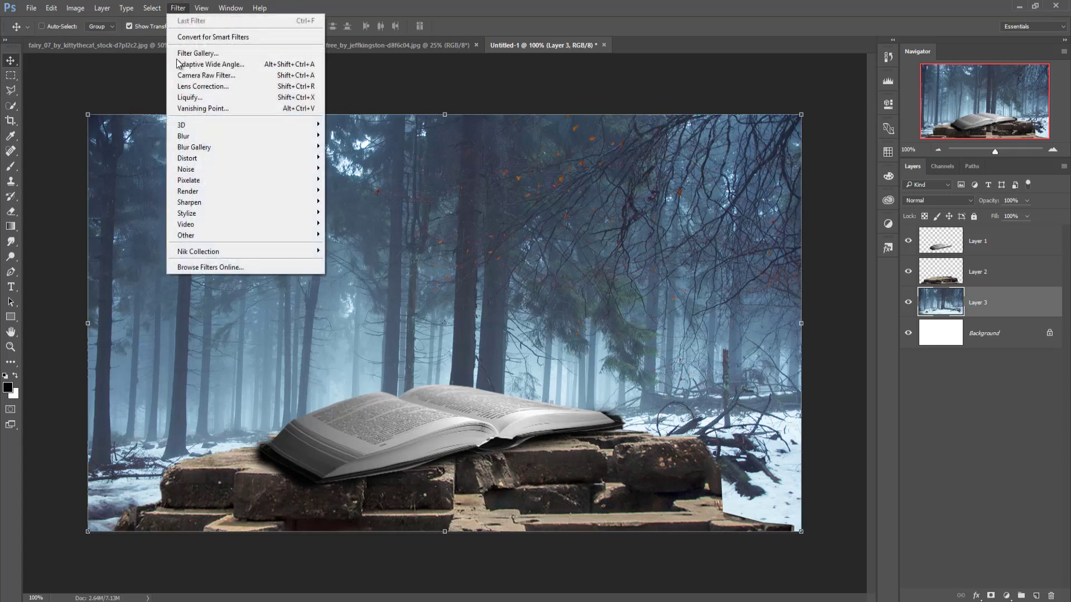
mouse_move(194, 146)
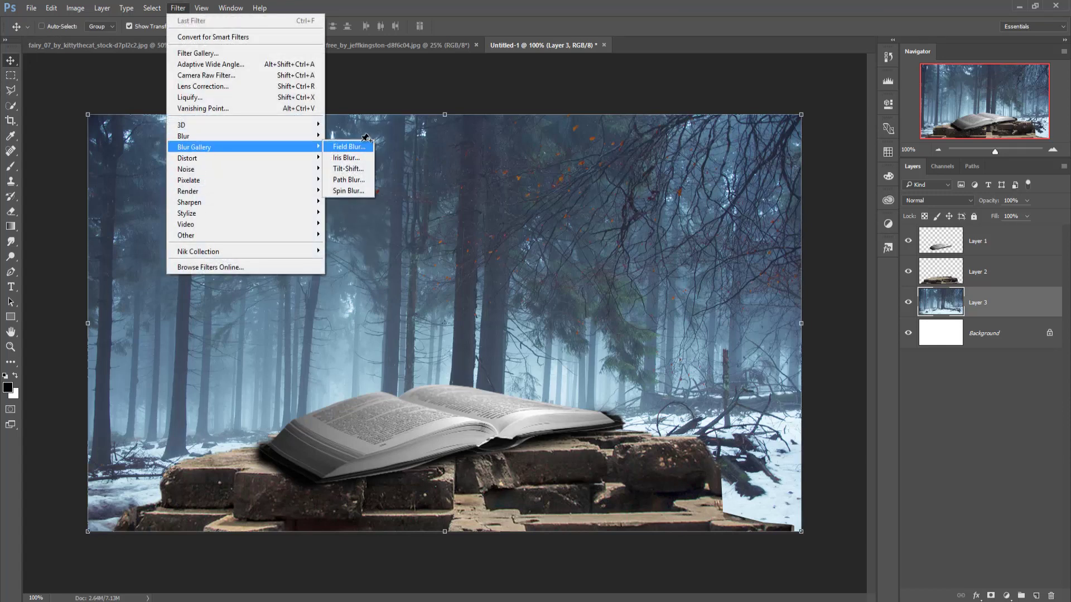
left_click(346, 146)
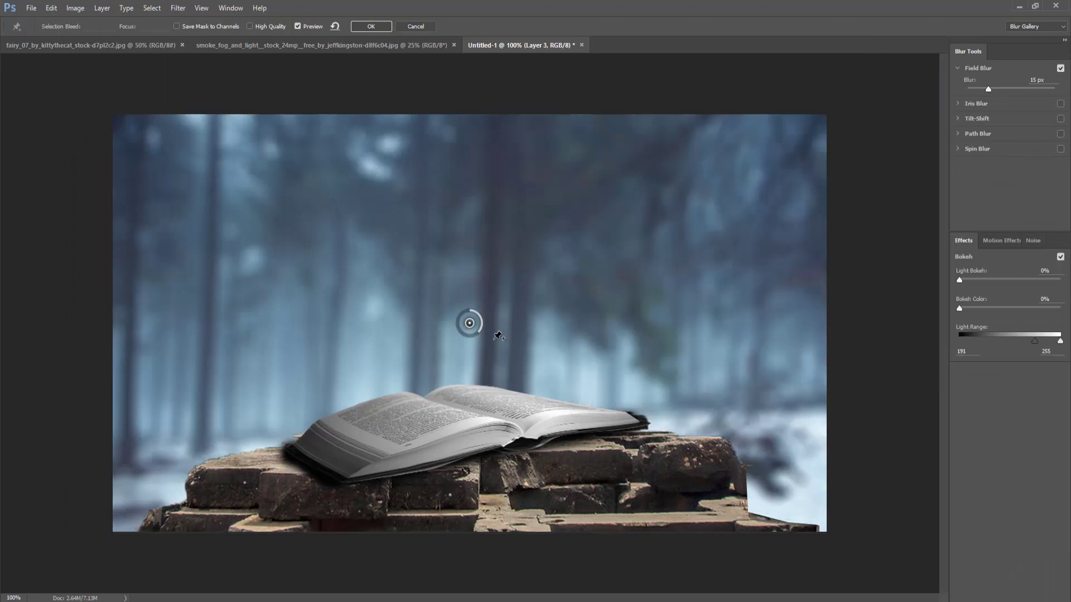
left_click_drag(478, 331, 473, 338)
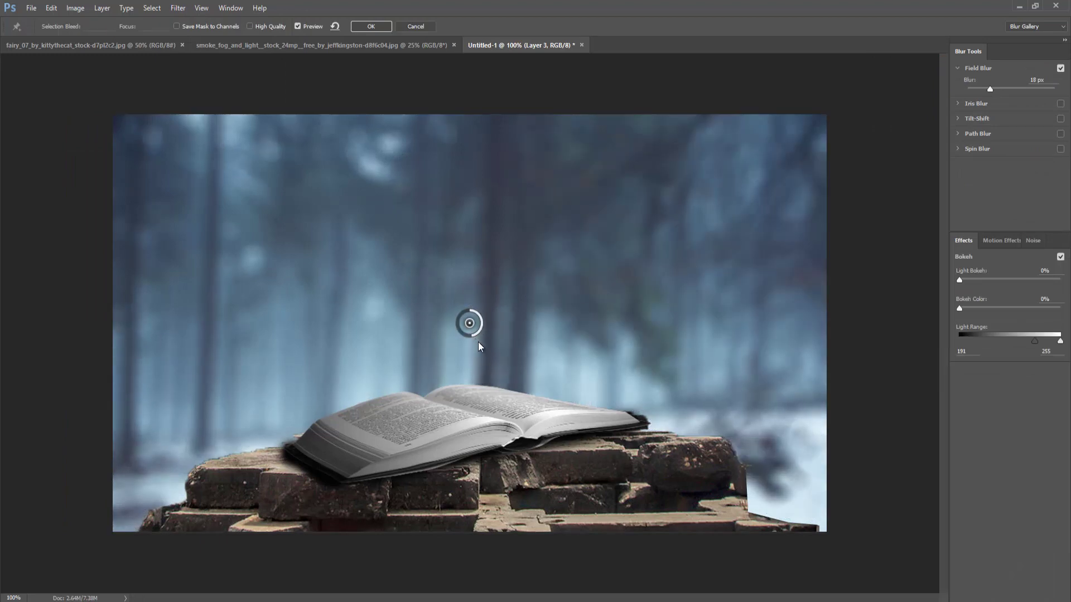
left_click(379, 28)
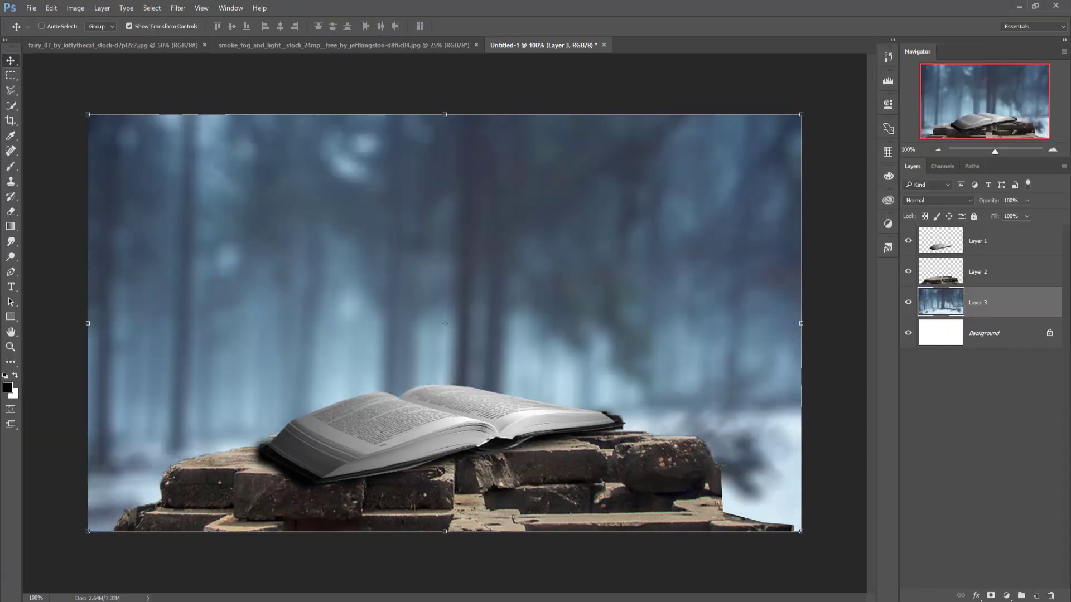
left_click(948, 243)
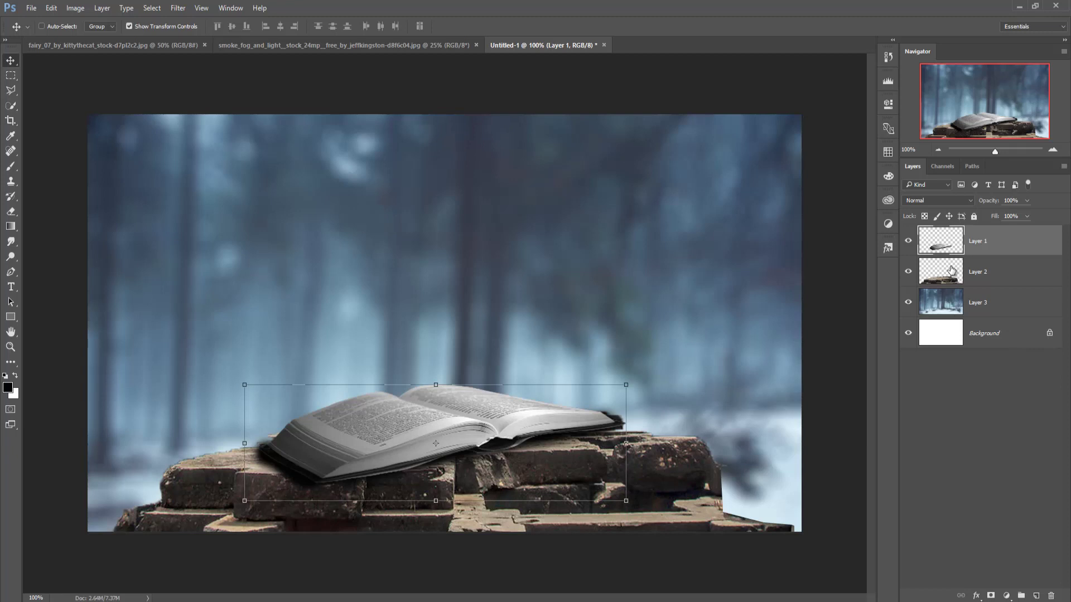
Try a Photo Filter adjustment clipped to the ruins layer, then delete it.
left_click(950, 273)
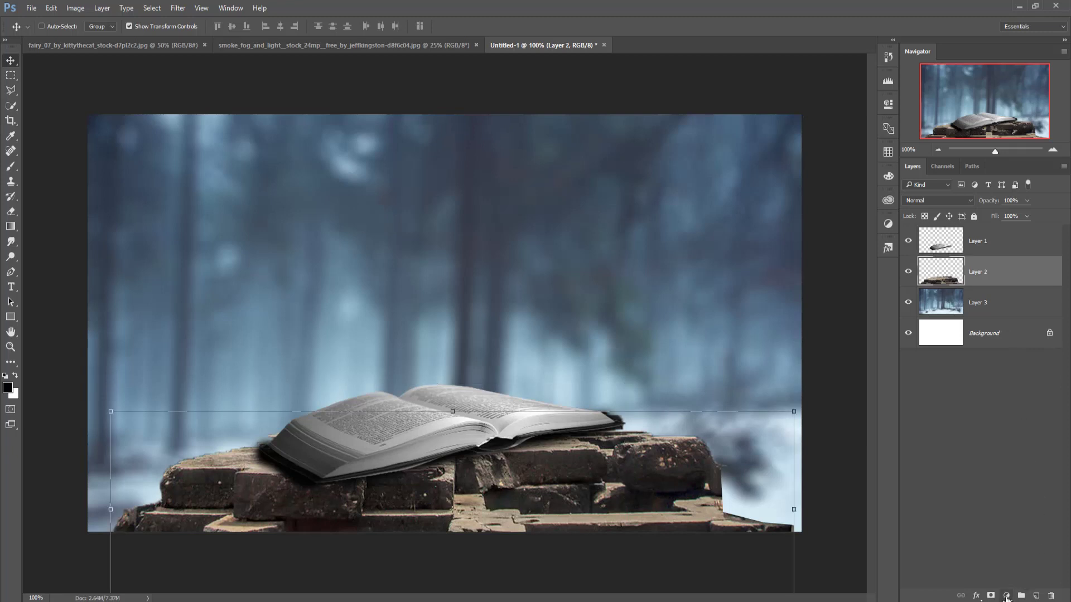
left_click(1005, 595)
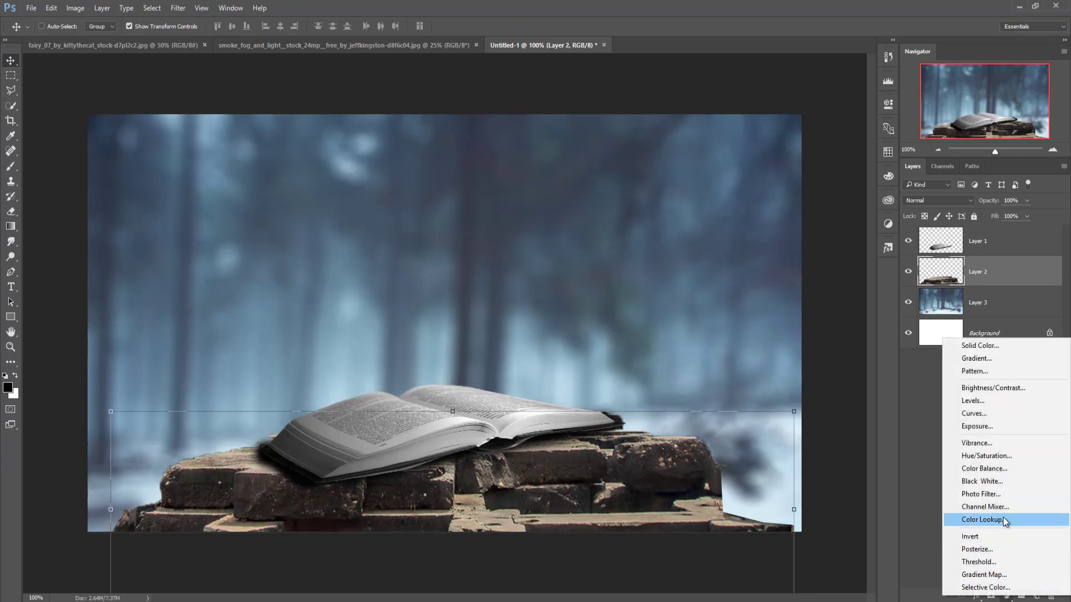
left_click(1002, 494)
left_click(790, 296)
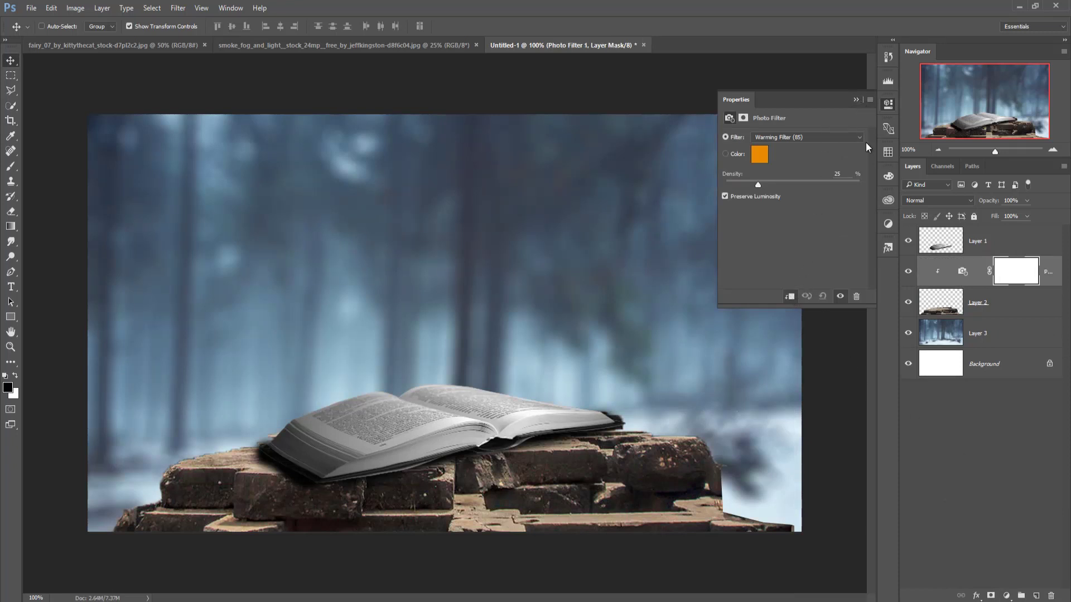
left_click(1051, 278)
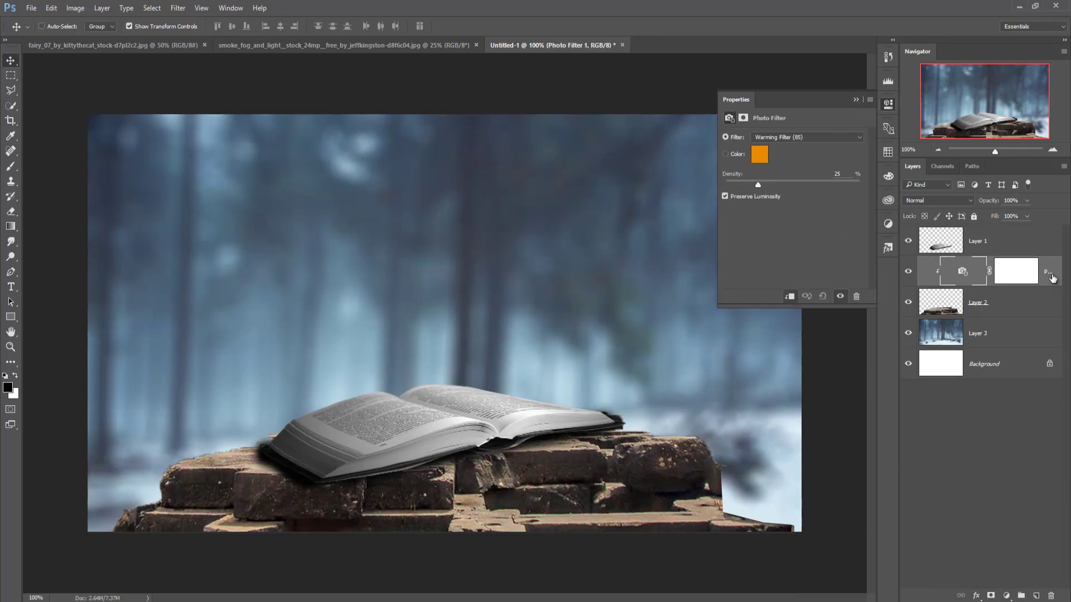
key("Delete")
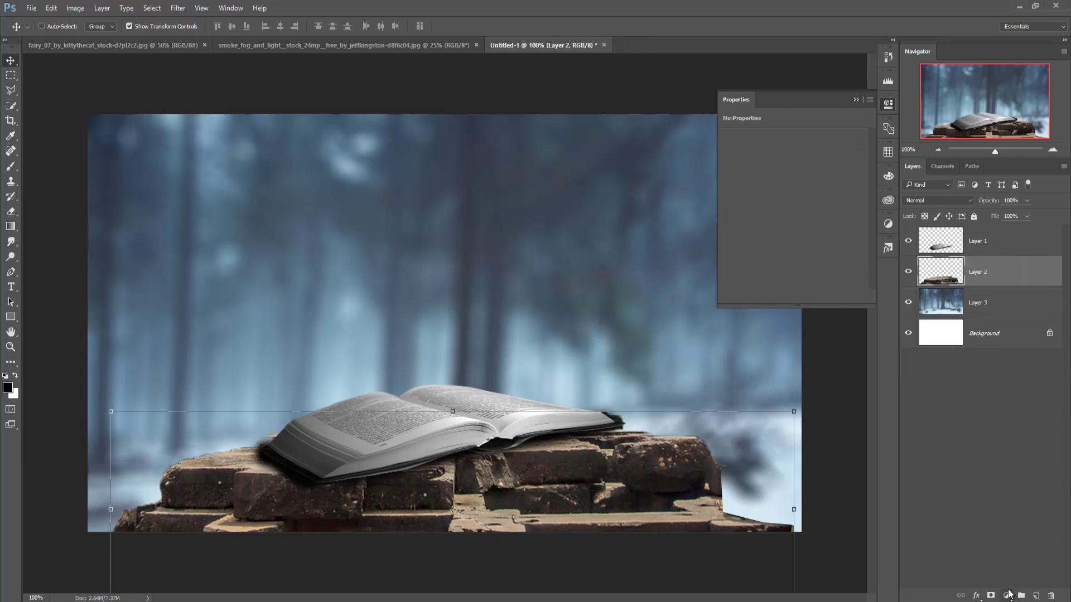
Add a Color Balance adjustment on the ruins with midtones Yellow/Blue at +12.
left_click(1007, 594)
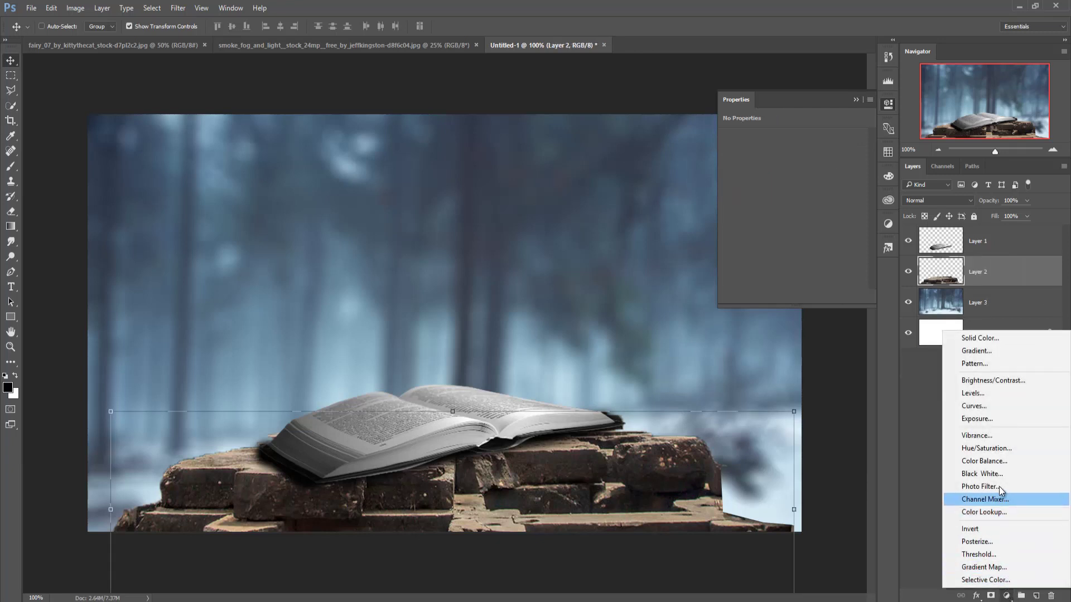
left_click(986, 461)
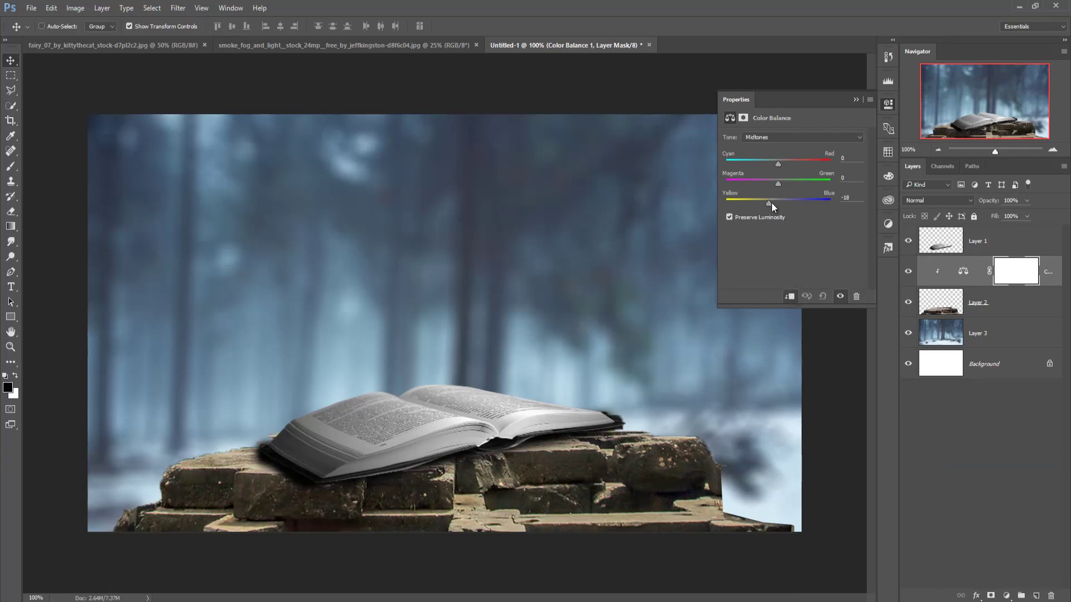
mouse_move(771, 203)
left_mouse_down()
mouse_move(790, 202)
mouse_move(785, 166)
left_mouse_up()
left_click(851, 98)
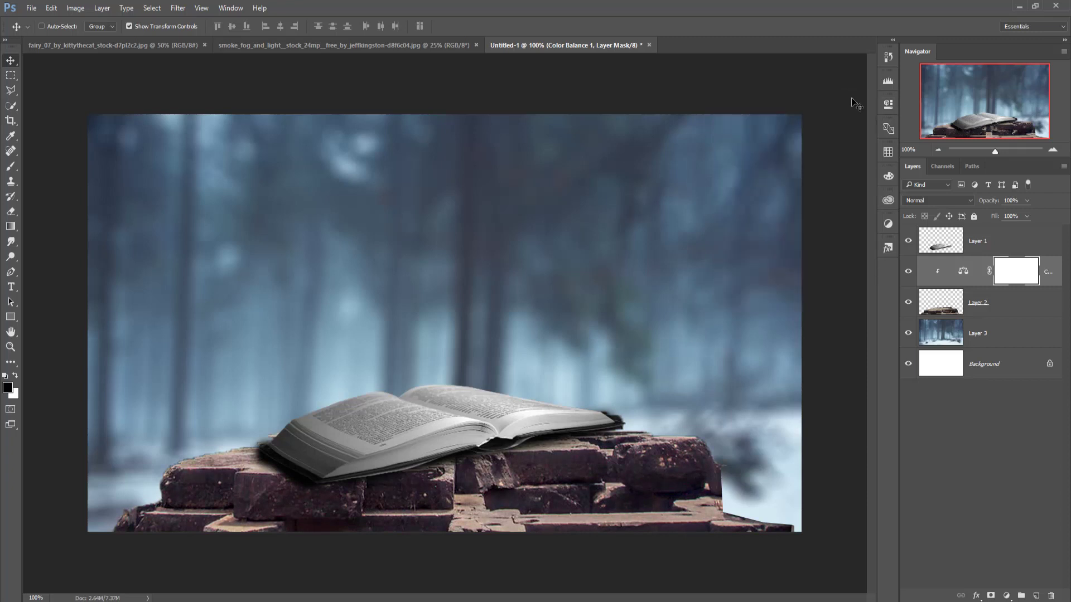
left_click(985, 244)
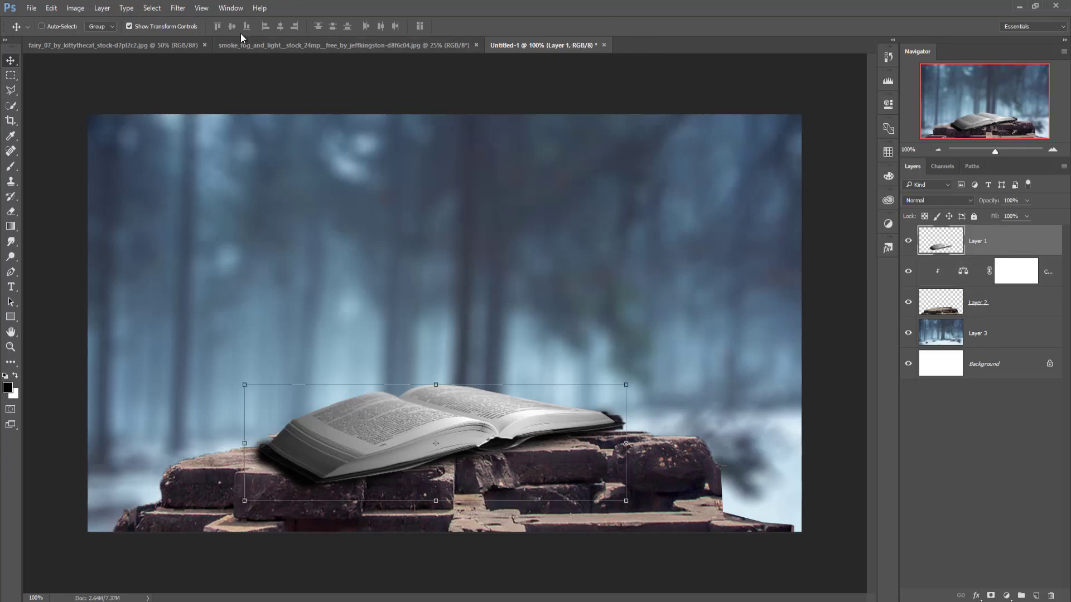
In the fairy photo at 300% zoom, trace the dress hem with the Pen tool.
left_click(146, 45)
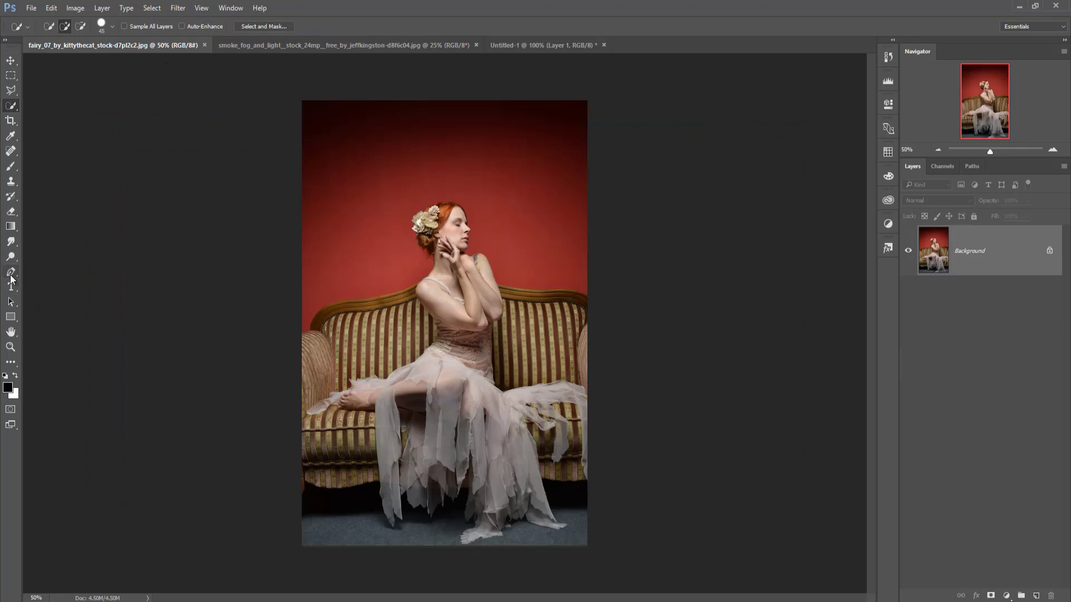
left_click(10, 272)
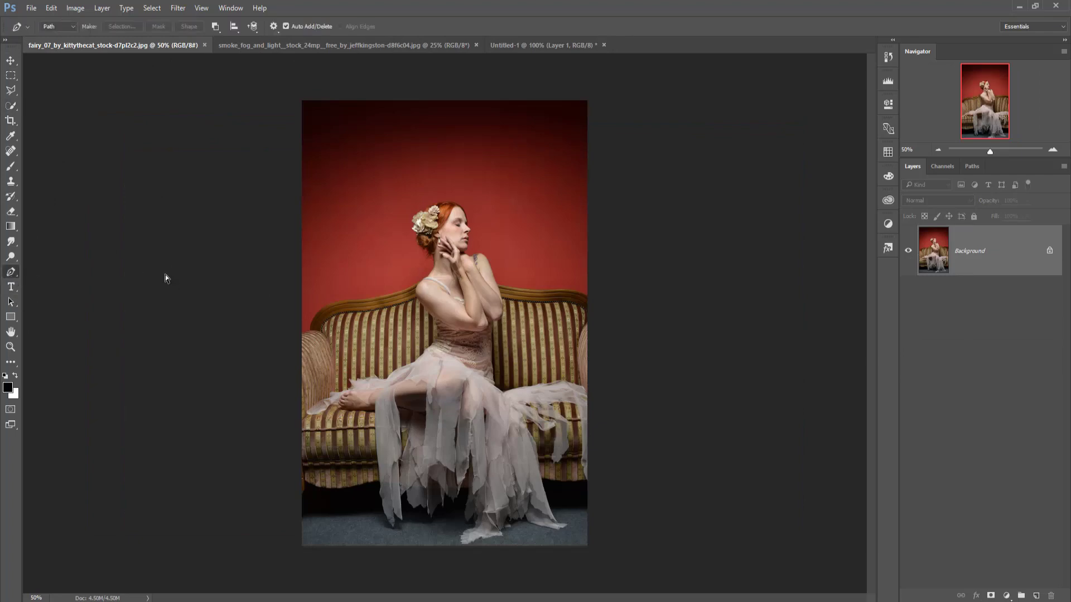
key("ctrl+plus")
key("ctrl+plus")
key("ctrl+plus")
key("ctrl+plus")
left_click_drag(390, 424, 391, 119)
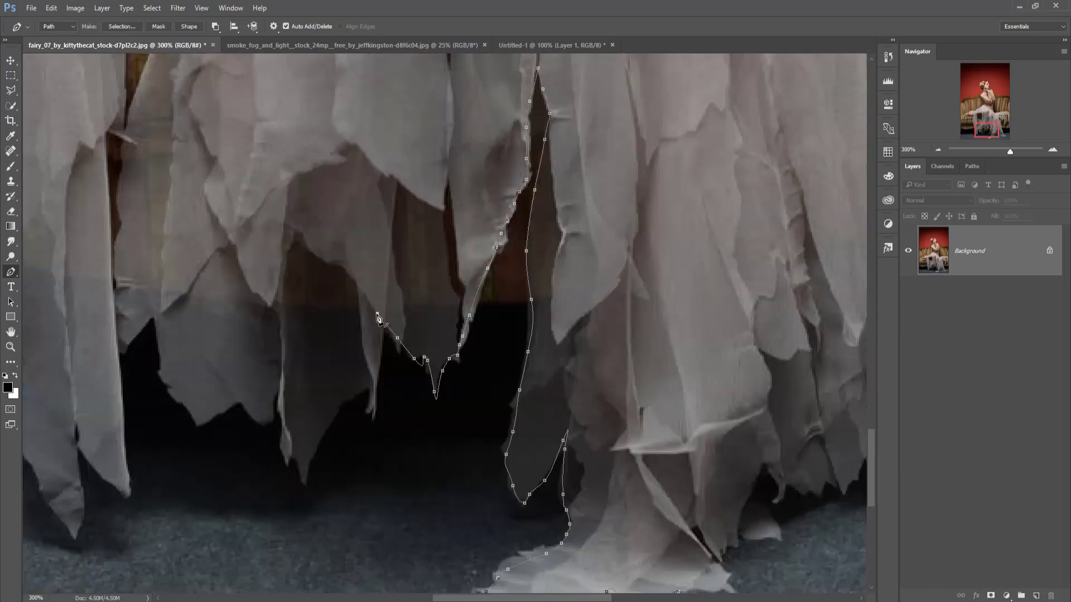
left_click(377, 373)
left_click(373, 412)
left_click(342, 403)
left_click(326, 424)
left_click(316, 445)
left_click(304, 485)
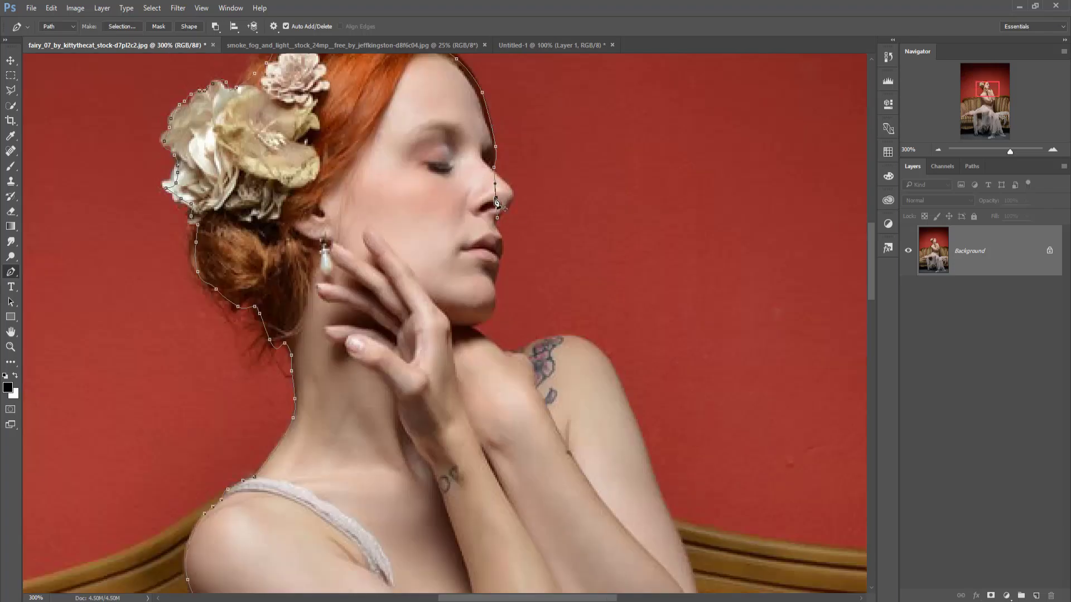
Extend the pen path along the neck, shoulder, arm and waist.
left_click_drag(502, 181, 519, 104)
left_click(501, 202)
left_click(508, 210)
left_click(521, 218)
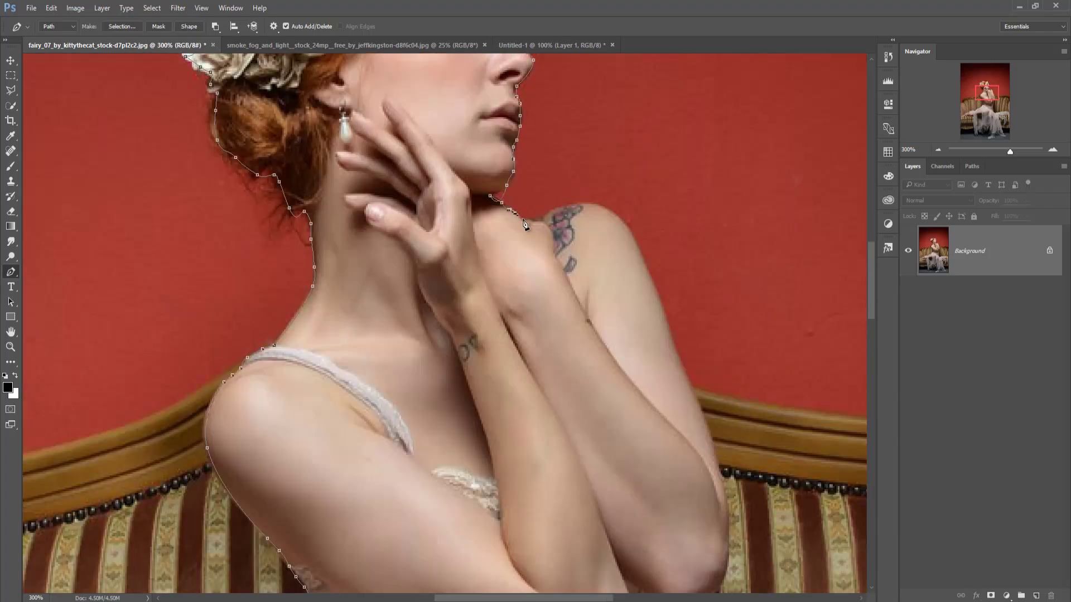
left_click_drag(612, 249, 644, 263)
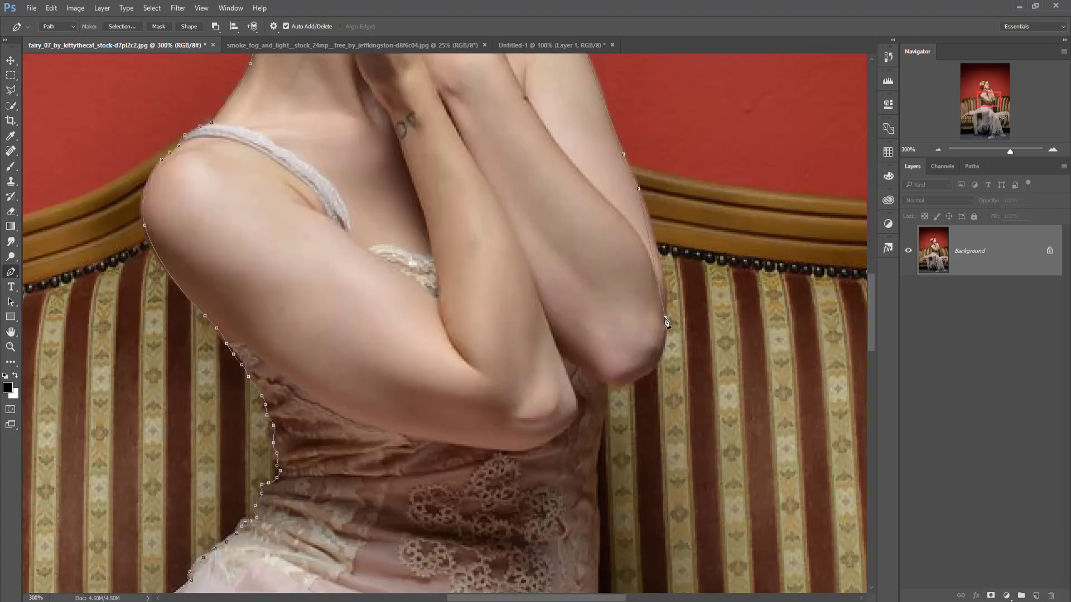
mouse_move(686, 402)
left_mouse_down()
mouse_move(653, 212)
mouse_move(643, 211)
left_mouse_up()
left_click(659, 220)
left_click(606, 290)
left_click(601, 396)
left_click(603, 509)
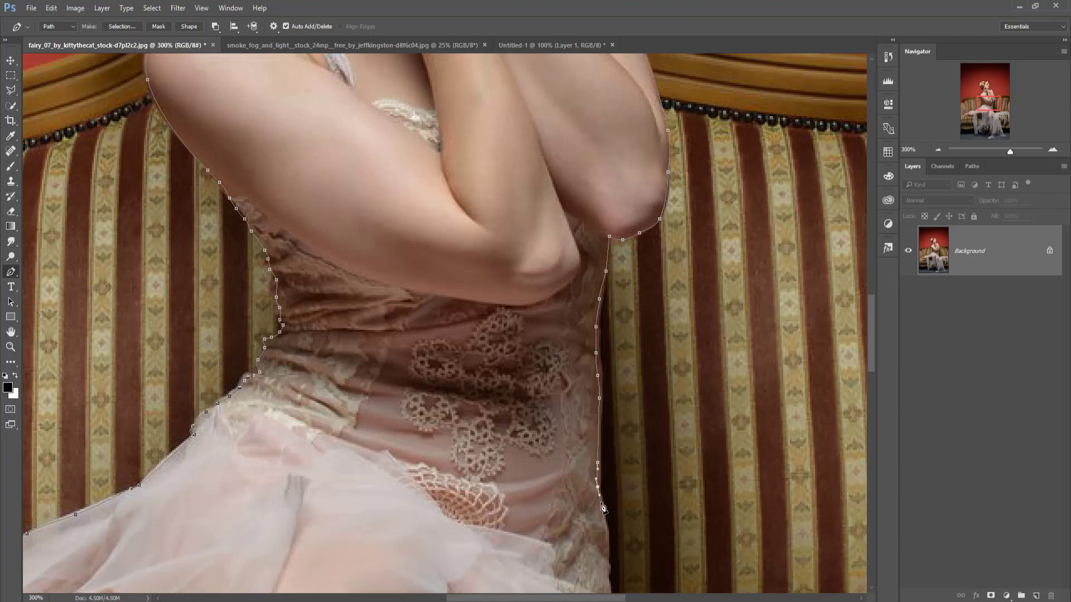
left_click_drag(602, 509, 559, 146)
left_click(572, 249)
left_click(627, 309)
Continue the outline along the dress's top edge and leftward along the fabric.
left_click(819, 270)
left_click_drag(820, 270, 402, 270)
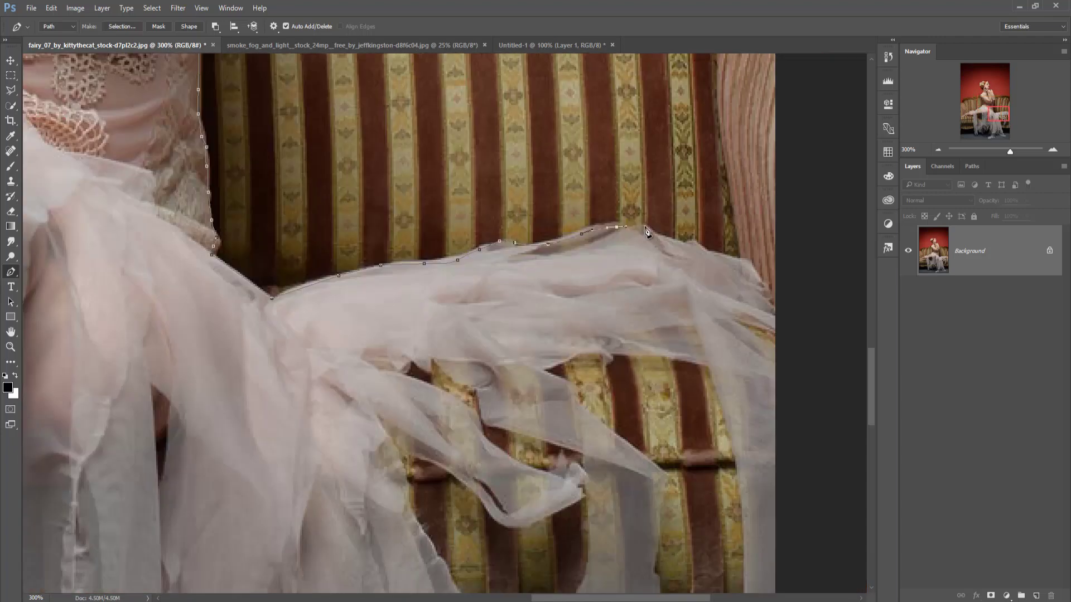
left_click(720, 302)
left_click_drag(720, 301, 318, 162)
left_click(368, 192)
left_click_drag(375, 201, 421, 421)
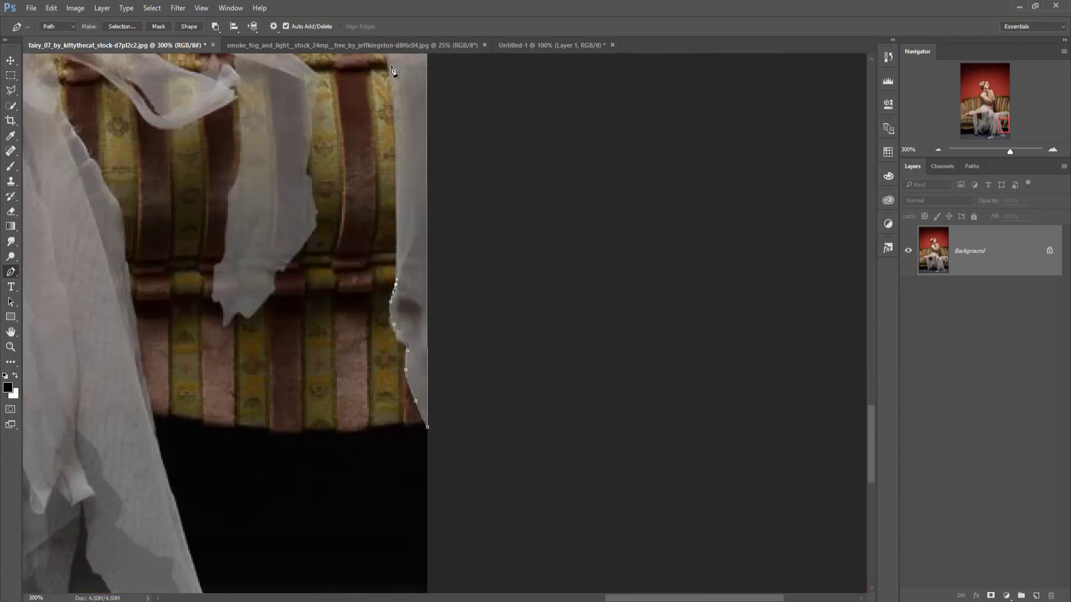
left_click_drag(391, 288, 441, 382)
left_click(417, 200)
left_click(359, 188)
left_click(322, 189)
left_click(298, 188)
left_click(257, 197)
left_click(250, 204)
left_click(276, 219)
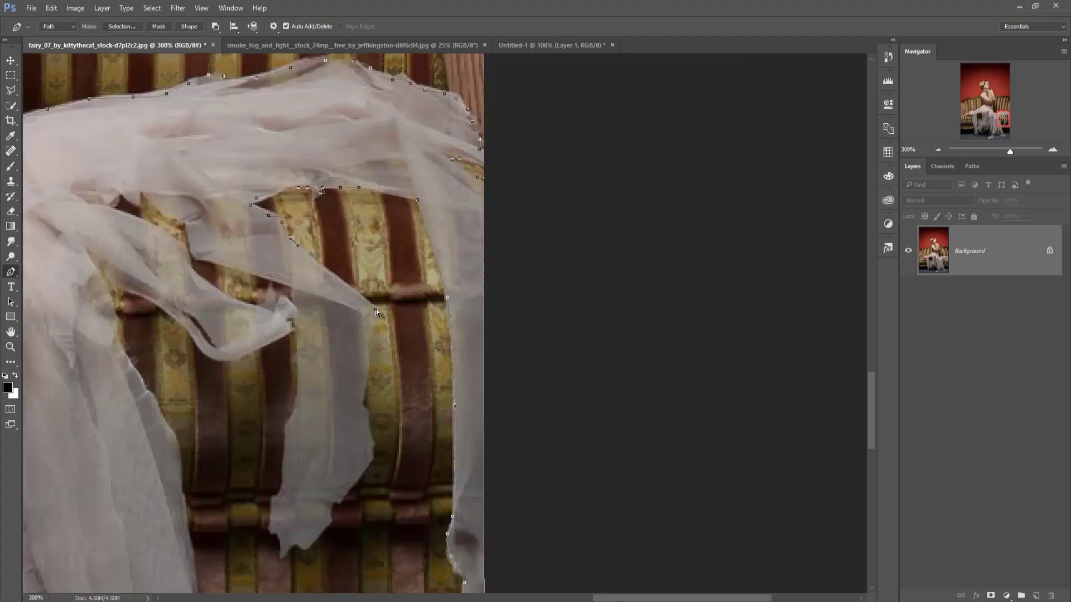
Outline the hanging fabric piece and its lower edge.
left_click(367, 360)
left_click(369, 415)
left_click(362, 471)
left_click(300, 544)
left_click(299, 328)
left_click_drag(278, 530, 468, 299)
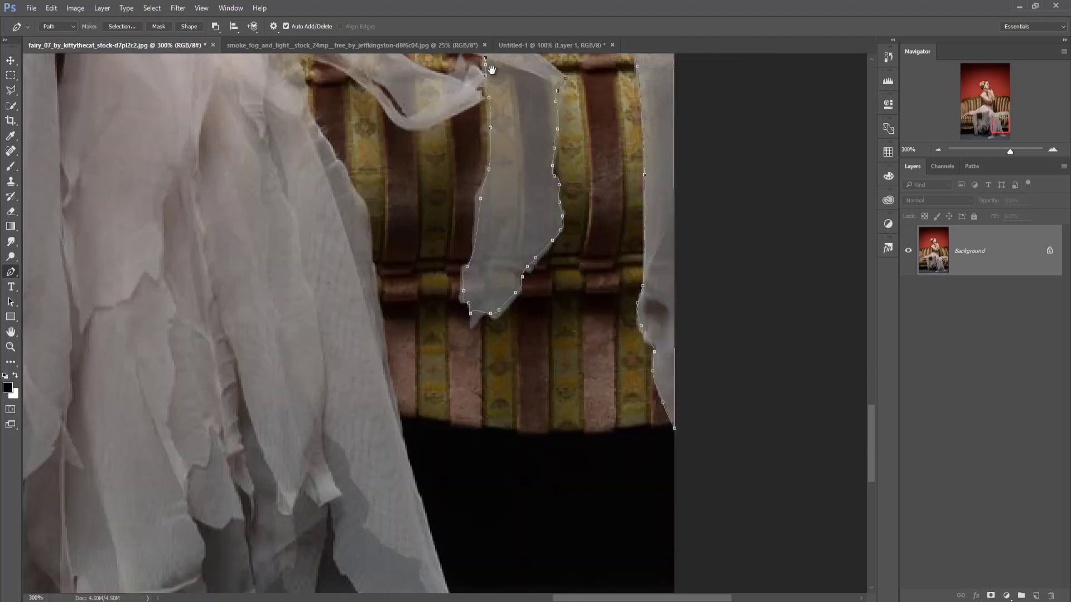
left_click_drag(492, 69, 530, 262)
left_click(384, 193)
left_click(429, 236)
left_click(484, 271)
left_click(506, 251)
left_click(505, 305)
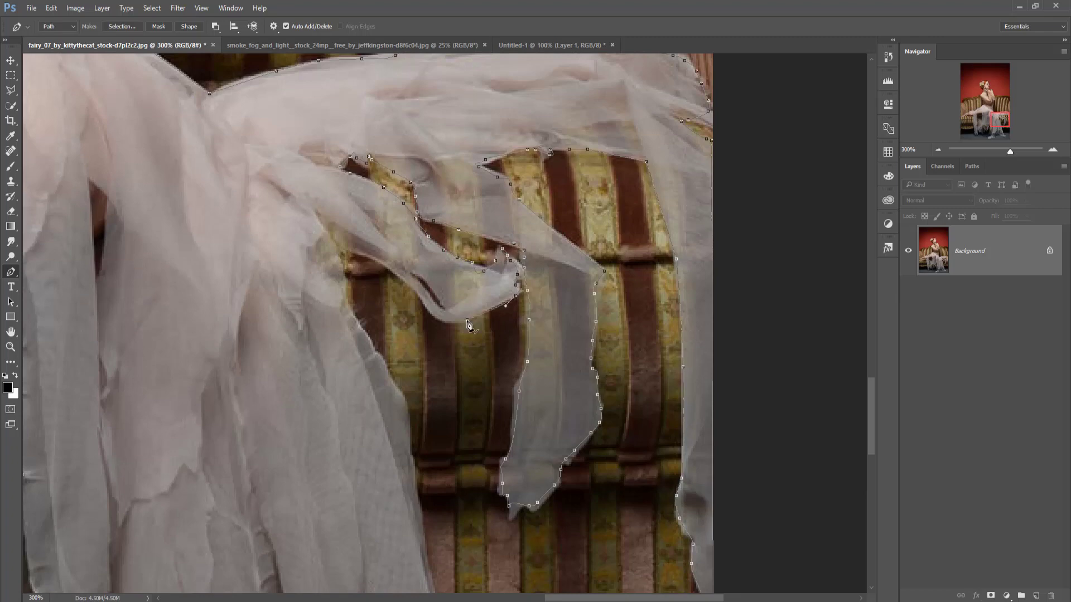
Trace the skirt's right edge and around the hem to close the path.
left_click(411, 443)
left_click(422, 532)
left_click_drag(423, 538, 393, 189)
left_click(412, 292)
left_click(432, 368)
left_click(458, 440)
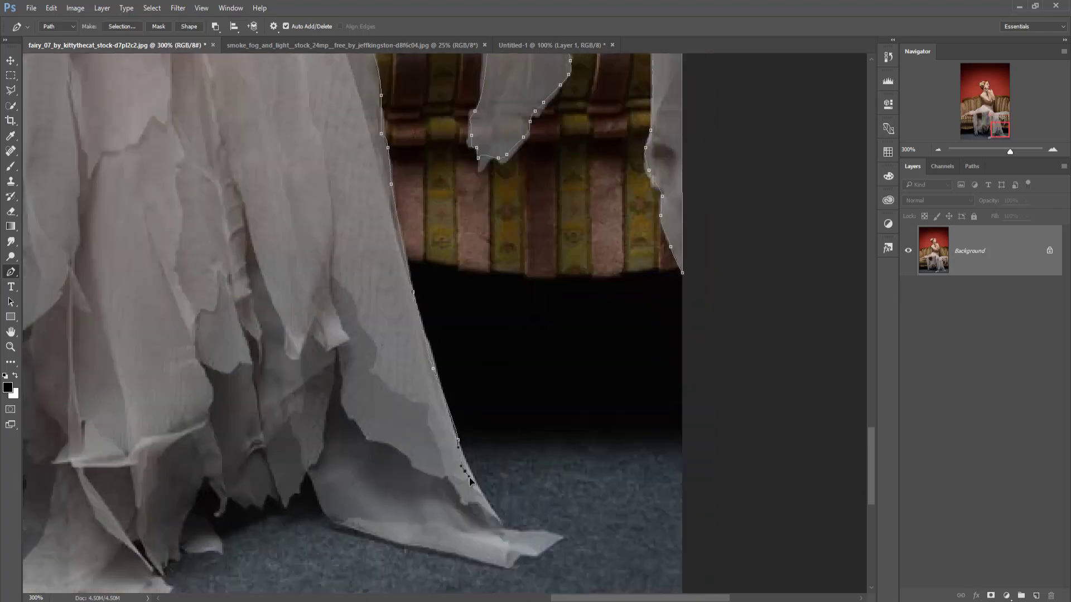
left_click(471, 559)
left_click(328, 518)
left_click(268, 490)
left_click(205, 474)
left_click(194, 560)
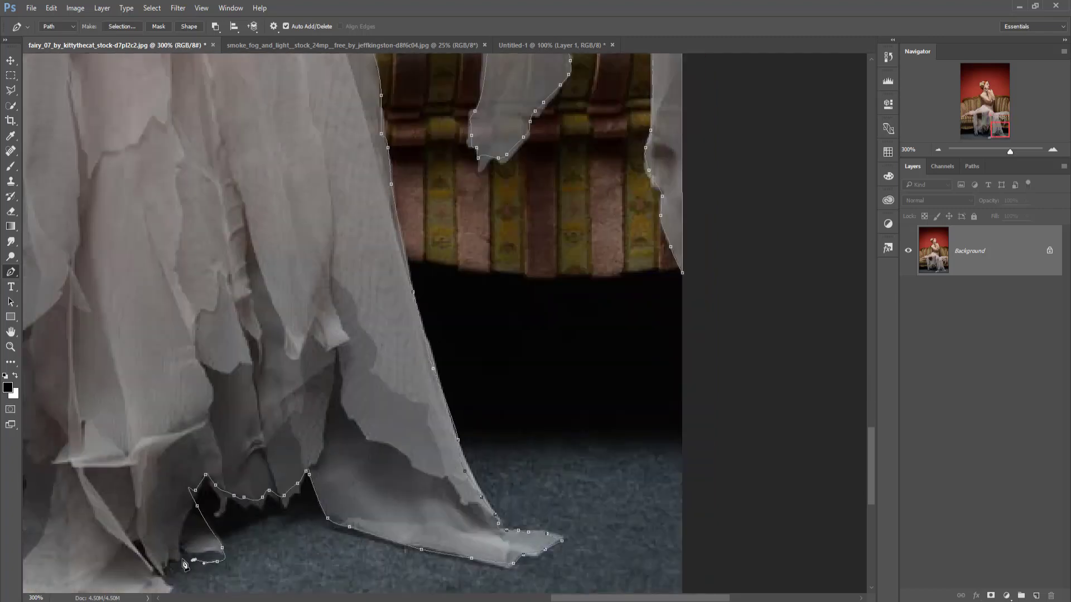
left_click_drag(185, 566, 476, 405)
Convert the finished path into a selection and zoom out to the whole photo.
right_click(398, 285)
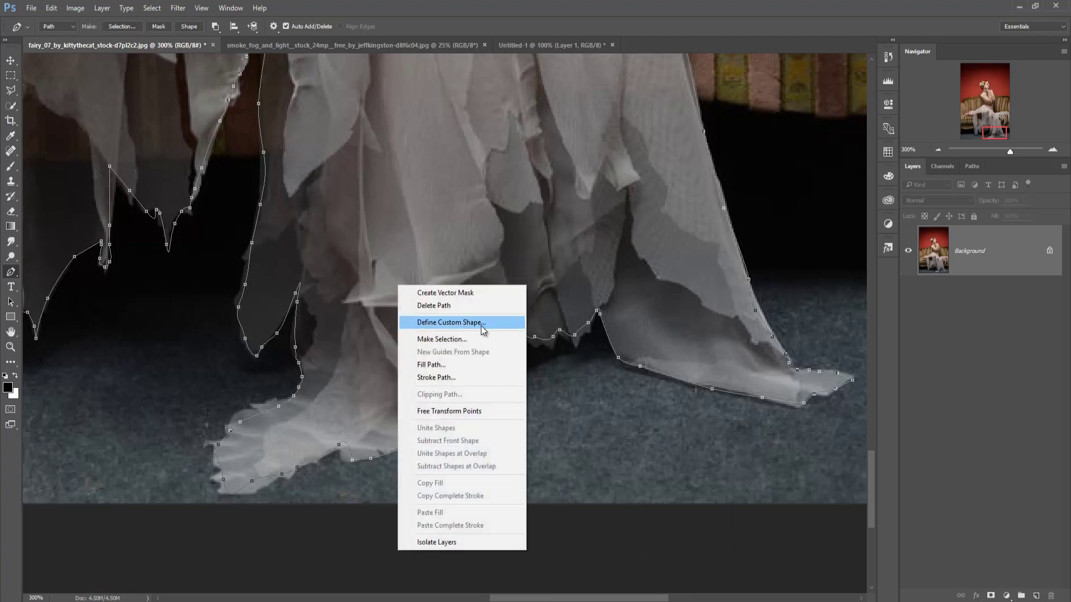
left_click(446, 339)
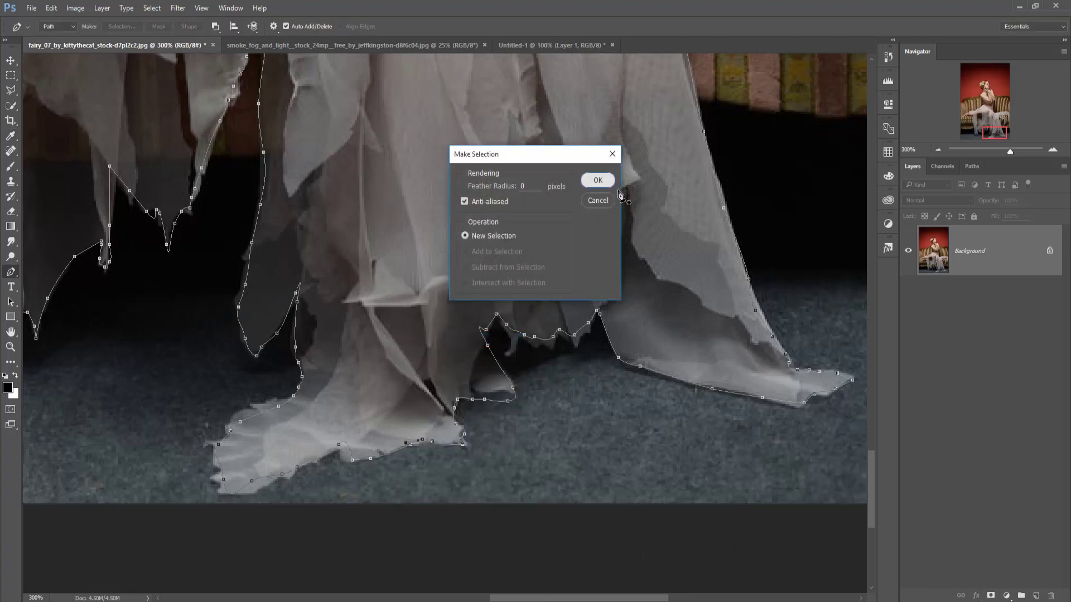
left_click(597, 180)
key("ctrl+minus")
key("ctrl+minus")
key("ctrl+minus")
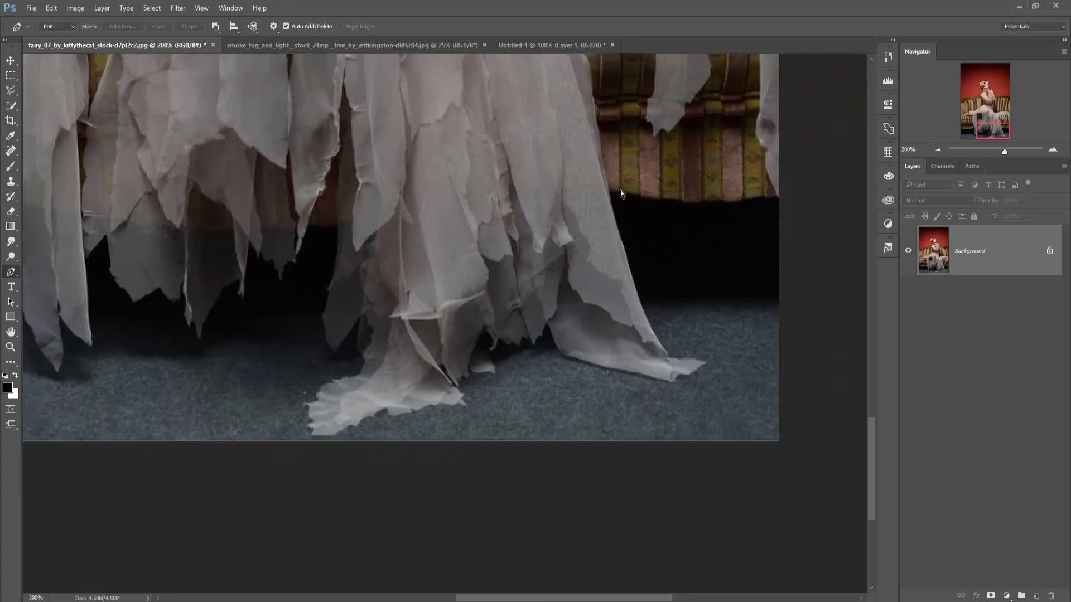
key("ctrl+minus")
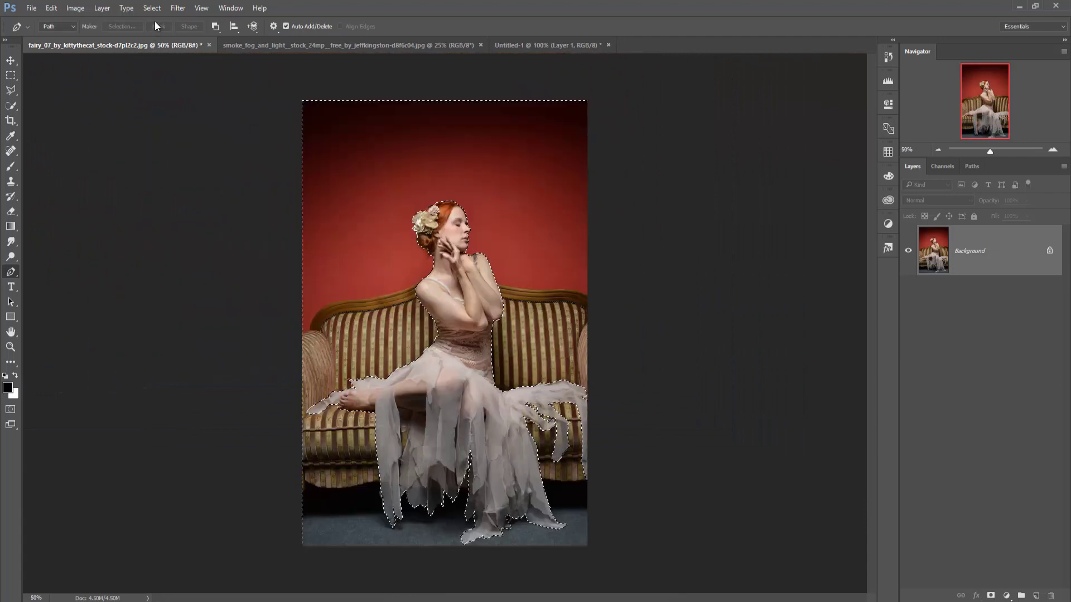
Invert the selection and drag the woman into the forest composite.
left_click(152, 8)
left_click(160, 53)
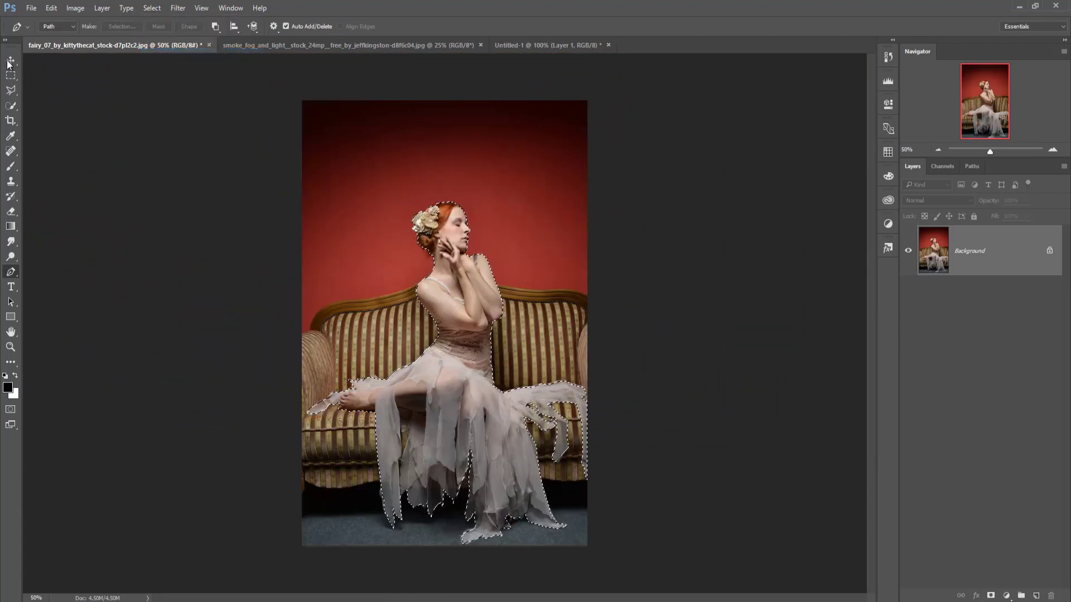
key("v")
mouse_move(136, 45)
left_mouse_down()
mouse_move(586, 92)
mouse_move(759, 90)
left_mouse_up()
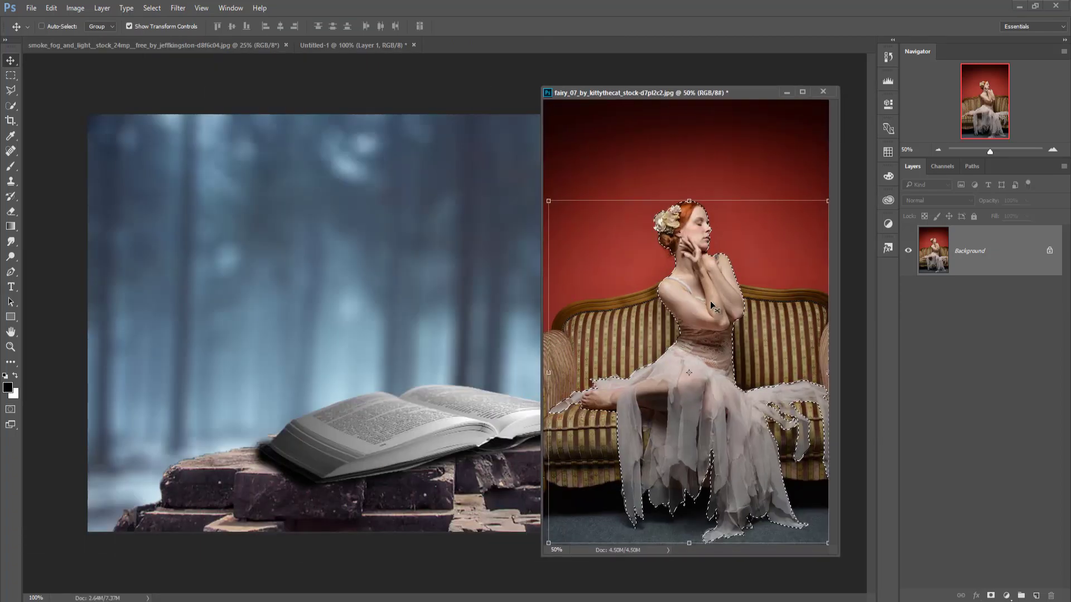
left_click_drag(711, 300, 371, 270)
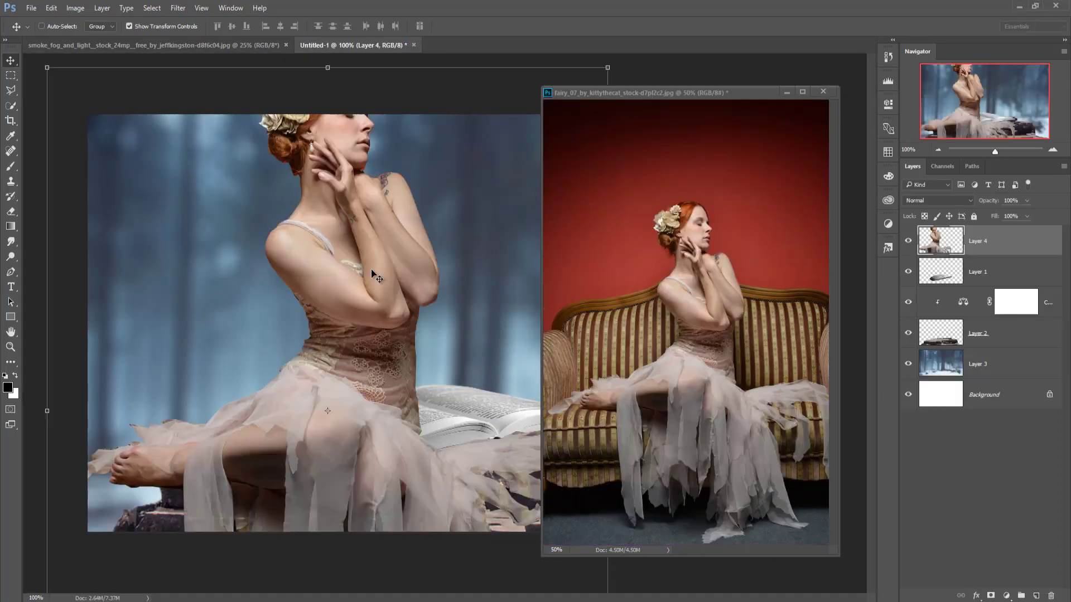
left_click(787, 92)
Scale the woman to about 39% and seat her on the open book.
mouse_move(607, 67)
left_mouse_down()
mouse_move(574, 163)
mouse_move(457, 290)
left_mouse_up()
mouse_move(413, 357)
left_mouse_down()
mouse_move(482, 320)
mouse_move(500, 330)
left_mouse_up()
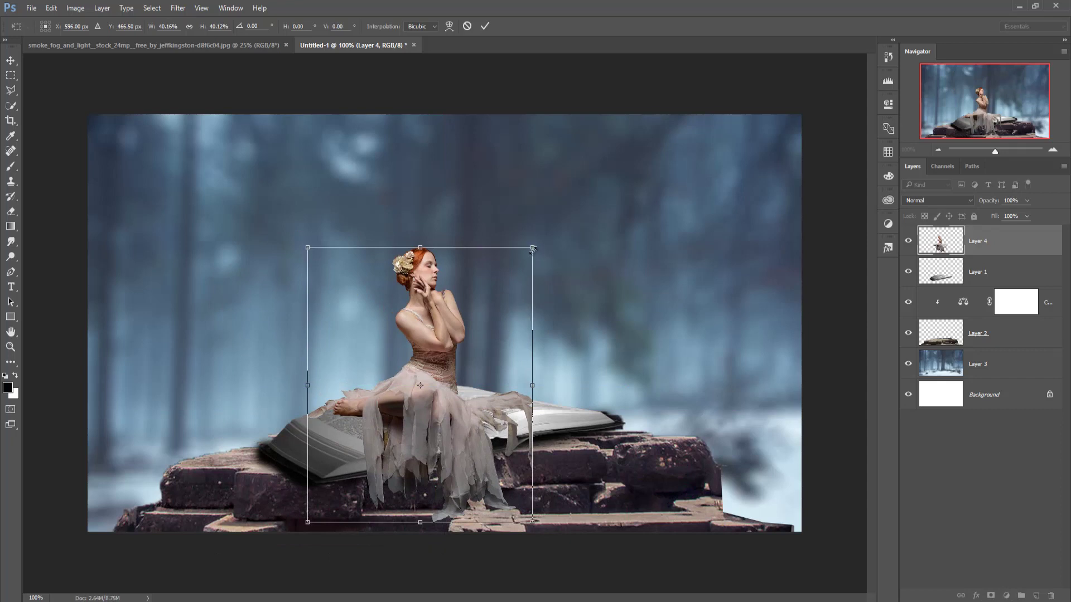
left_click_drag(531, 252, 533, 260)
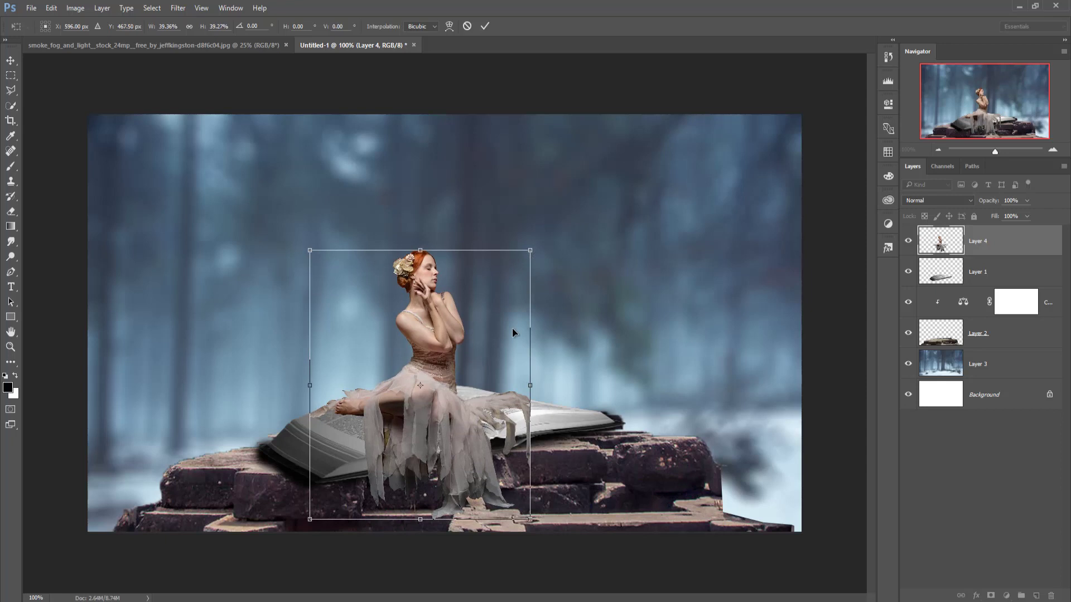
key("Down")
key("Down")
key("Down")
key("Down")
key("Down")
key("Down")
key("Down")
key("Down")
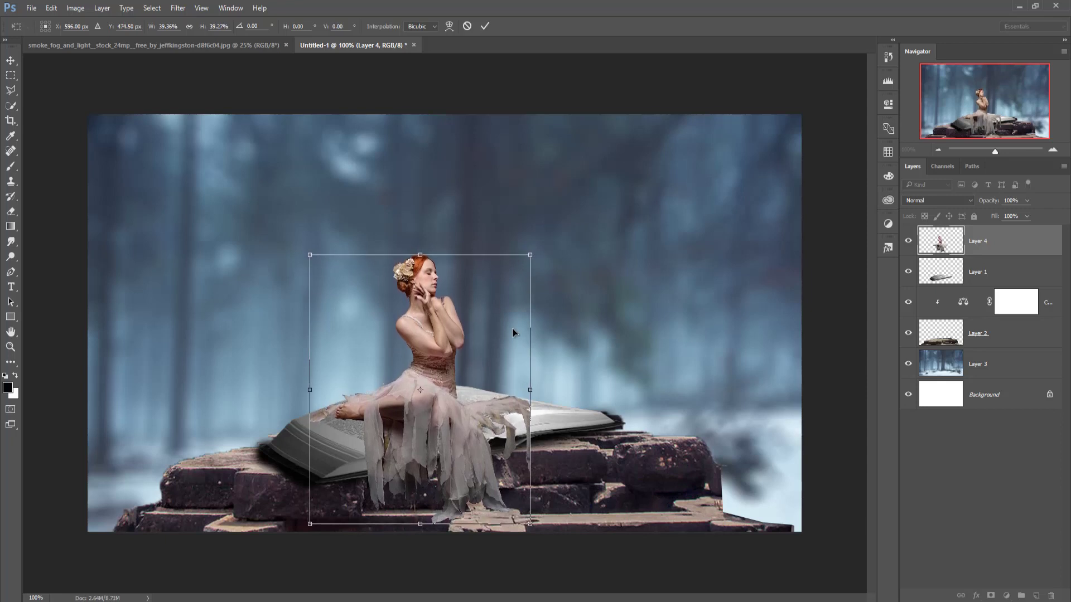
key("Down")
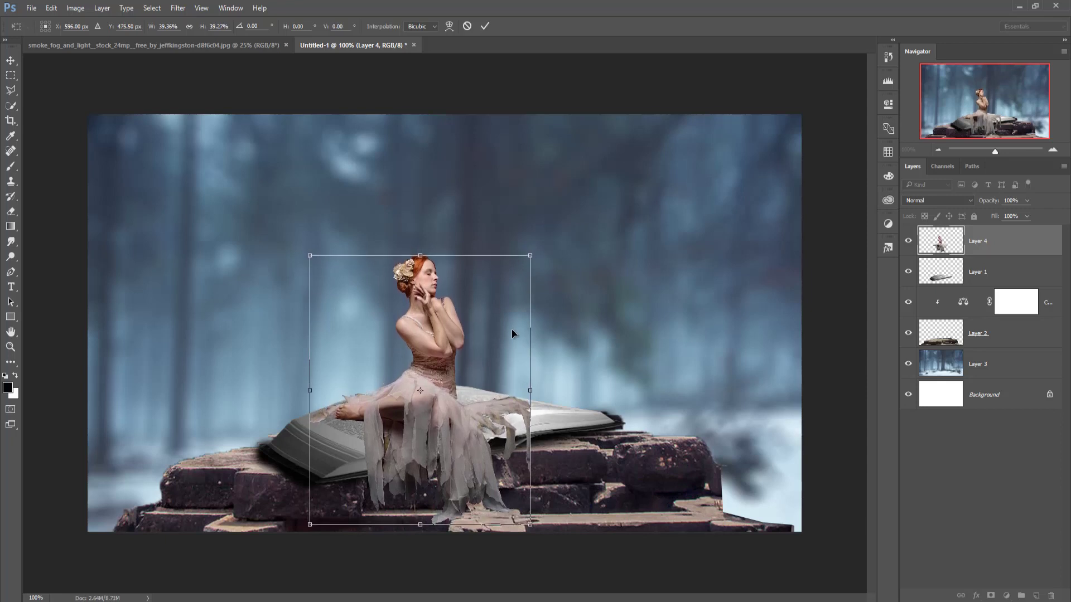
left_click(484, 26)
Blur the ruins' bottom rocks with the Blur tool at 100% strength and a 200 px brush.
key("alt+bracketleft")
key("alt+bracketleft")
key("alt+bracketleft")
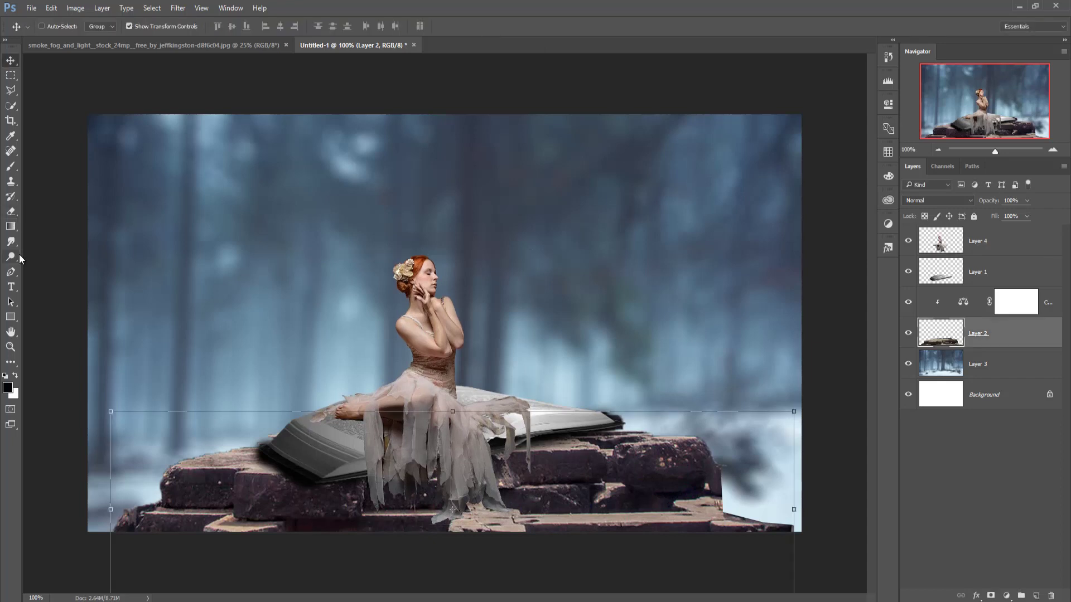
left_click(11, 241)
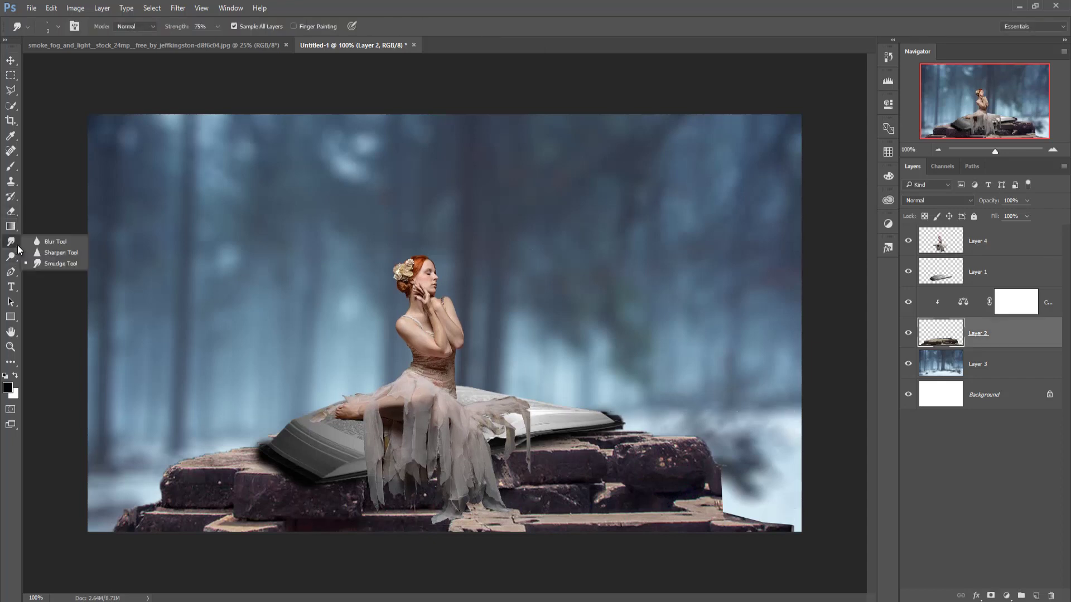
left_click(53, 241)
left_click(229, 26)
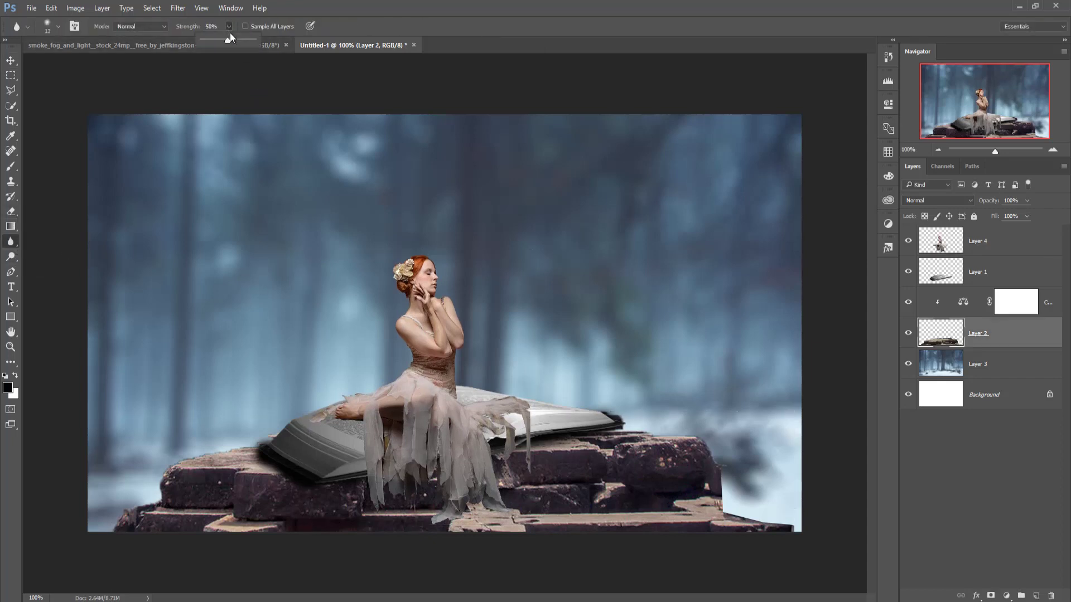
left_click_drag(228, 41, 254, 42)
key("bracketright")
key("bracketright")
key("bracketright")
key("bracketright")
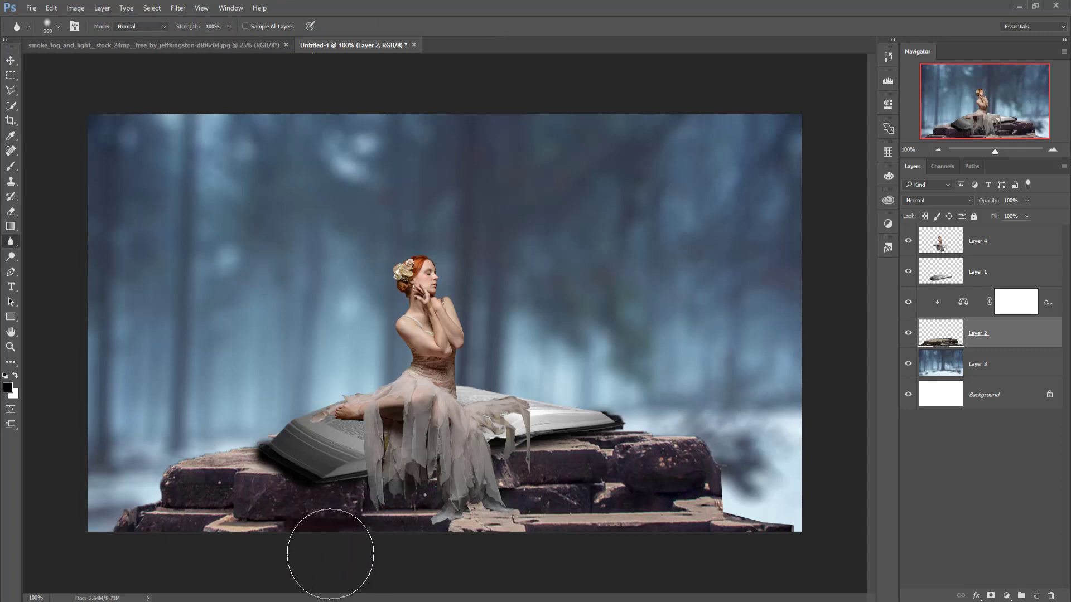
mouse_move(276, 544)
left_mouse_down()
mouse_move(676, 549)
mouse_move(621, 533)
mouse_move(304, 540)
mouse_move(191, 513)
mouse_move(509, 555)
mouse_move(617, 508)
mouse_move(748, 528)
mouse_move(543, 474)
mouse_move(502, 552)
mouse_move(444, 550)
mouse_move(698, 518)
left_mouse_up()
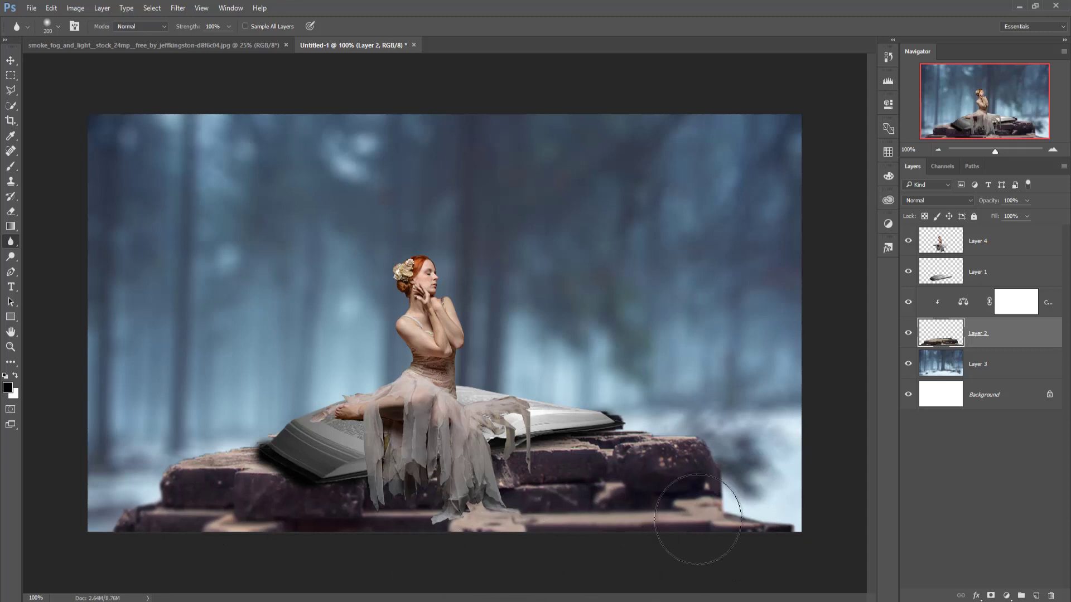
Enlarge the woman and book layers together to about 118%.
left_click(977, 241)
left_click(977, 272, "shift")
key("ctrl+t")
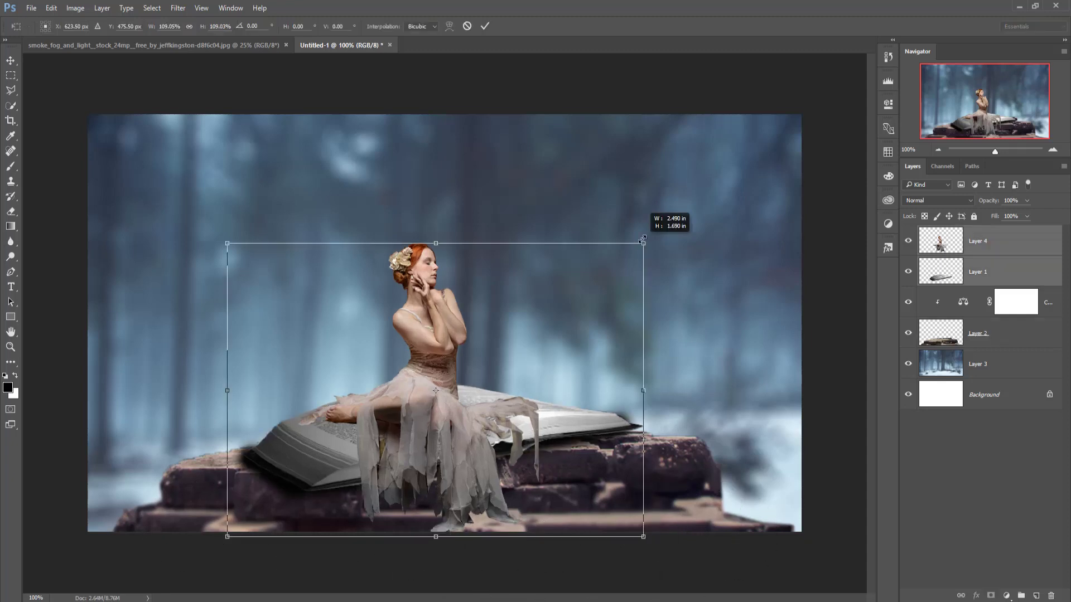
left_click_drag(646, 241, 668, 221)
left_click_drag(618, 425, 618, 427)
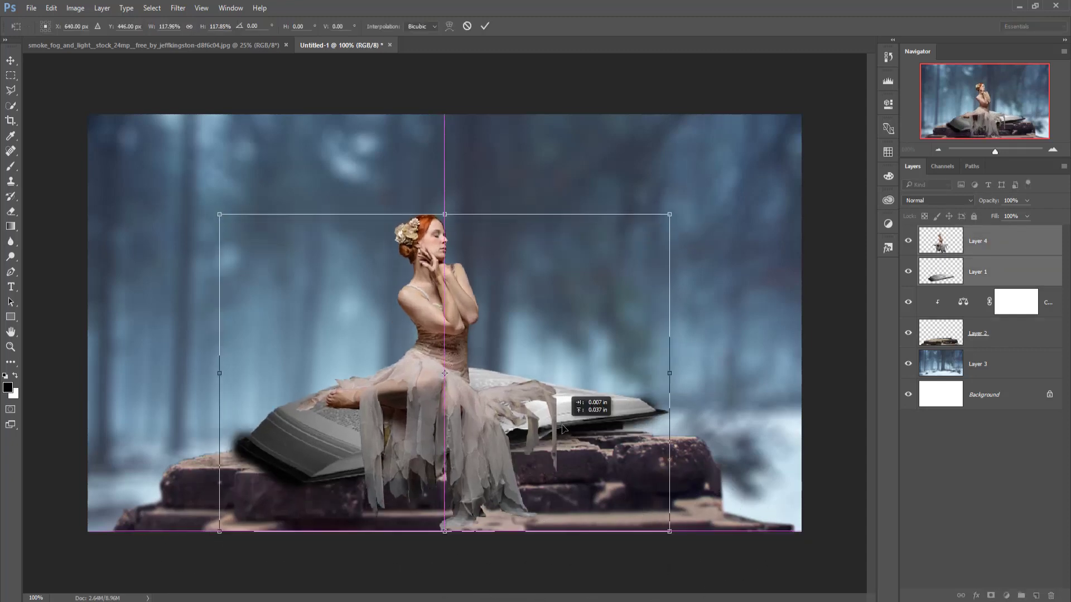
left_click(484, 27)
Add a Color Balance clipped to the book with midtones +65 red, -10 magenta, -41 yellow.
left_click(946, 277)
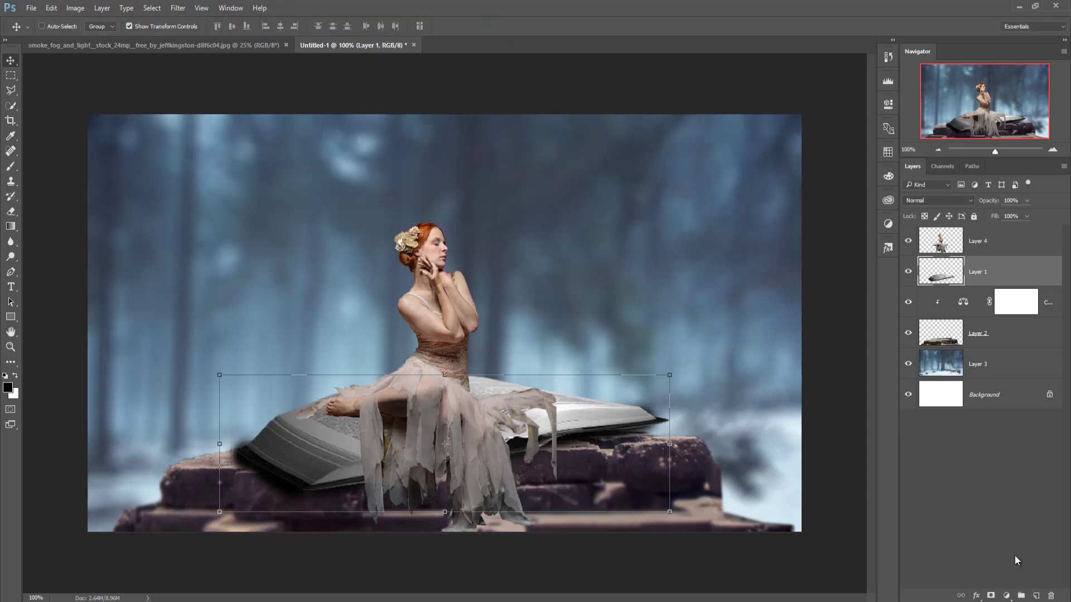
left_click(1007, 595)
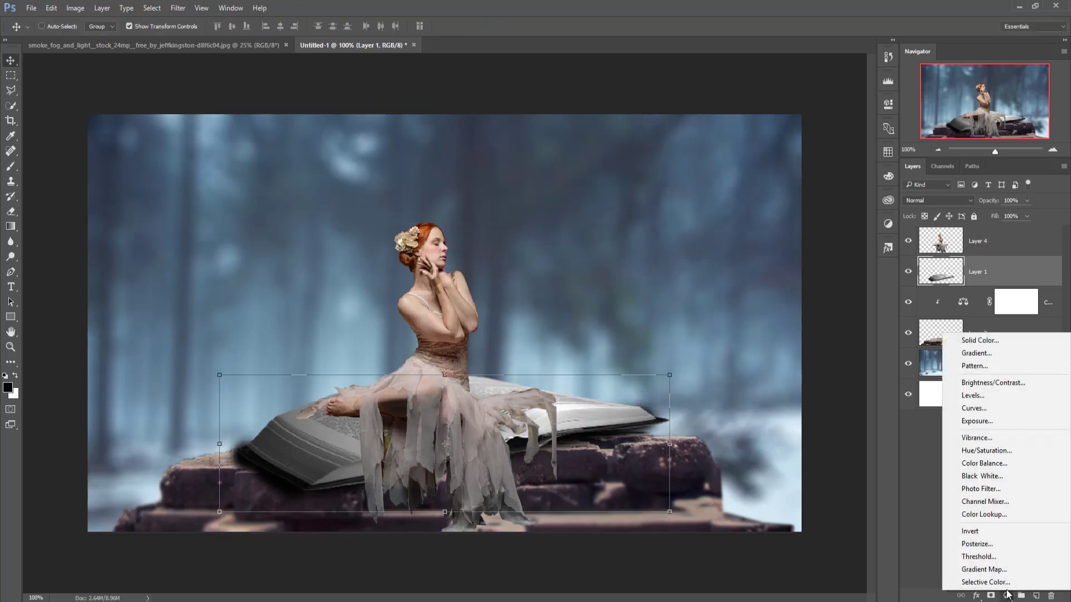
left_click(980, 463)
left_click(791, 297)
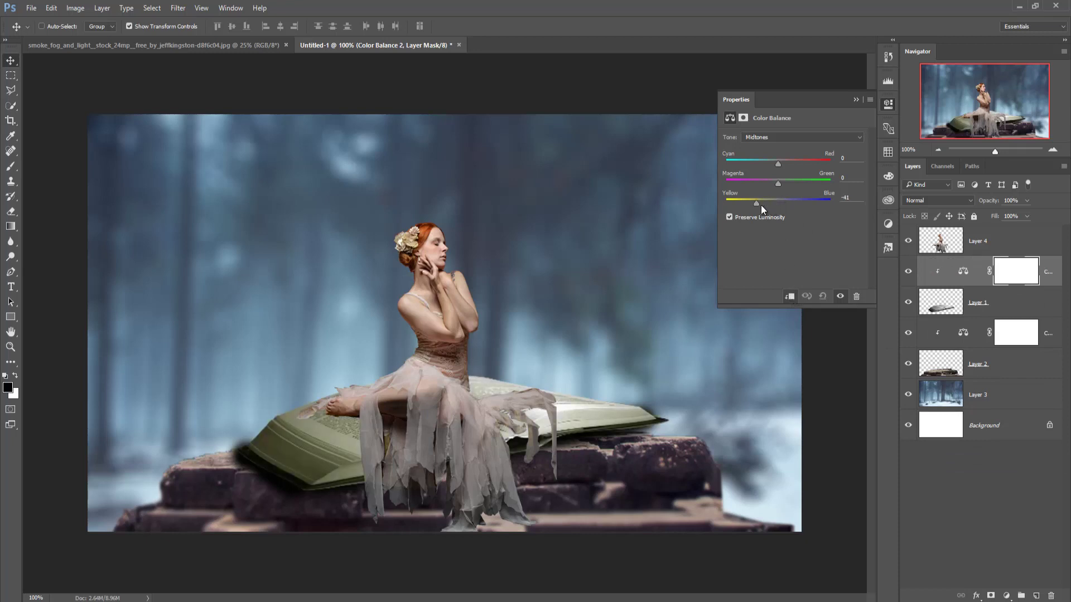
left_click_drag(762, 203, 756, 203)
left_click_drag(778, 182, 774, 184)
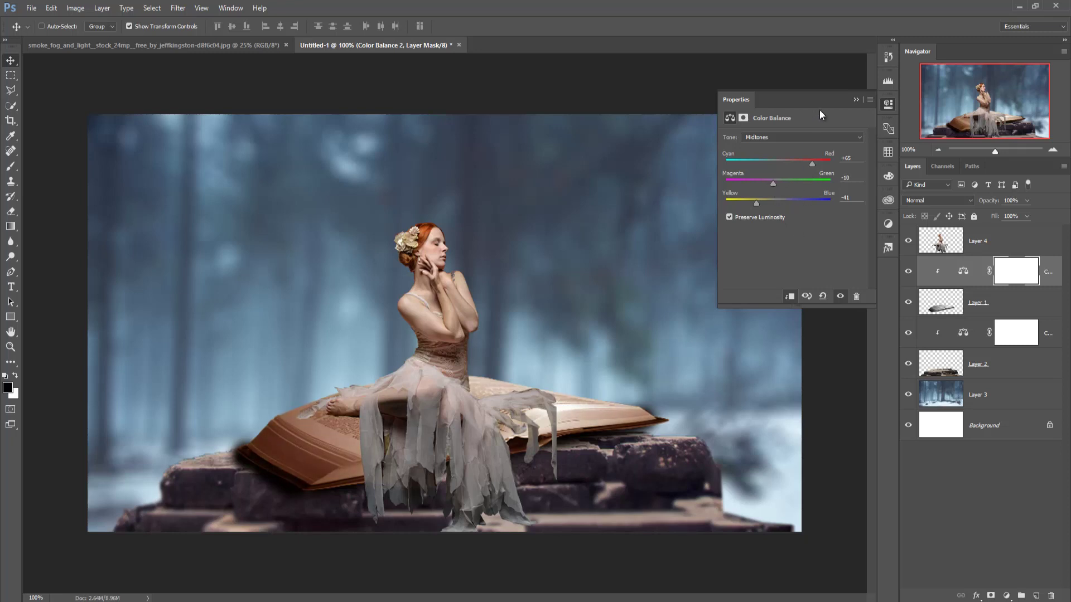
left_click(853, 101)
left_click(1011, 242)
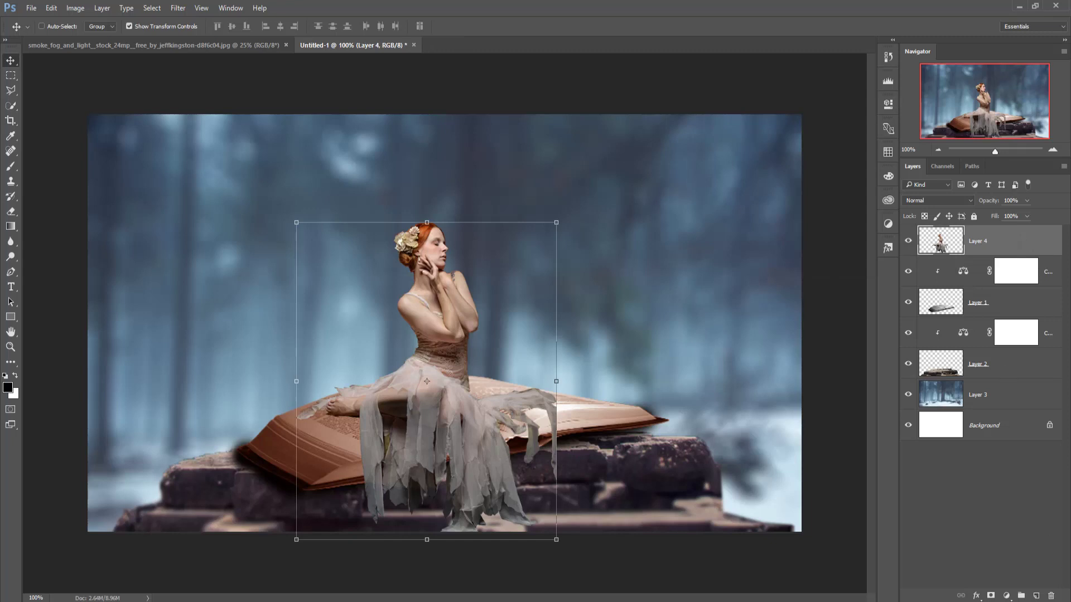
Create a new layer above the woman filled with 50% Gray.
left_click(1036, 595)
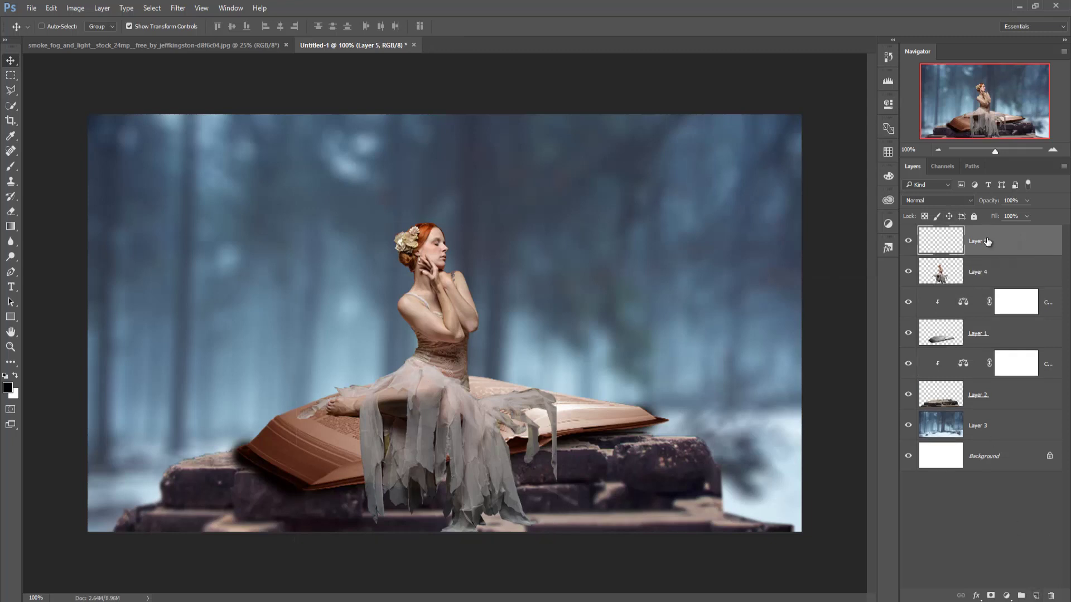
left_click(47, 9)
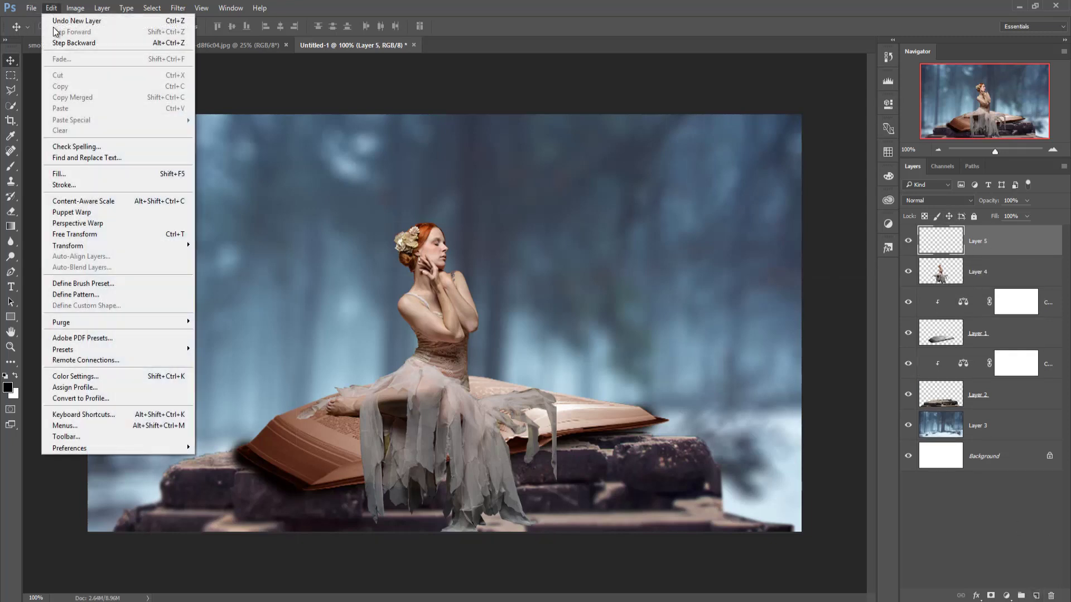
left_click(86, 174)
left_click(559, 178)
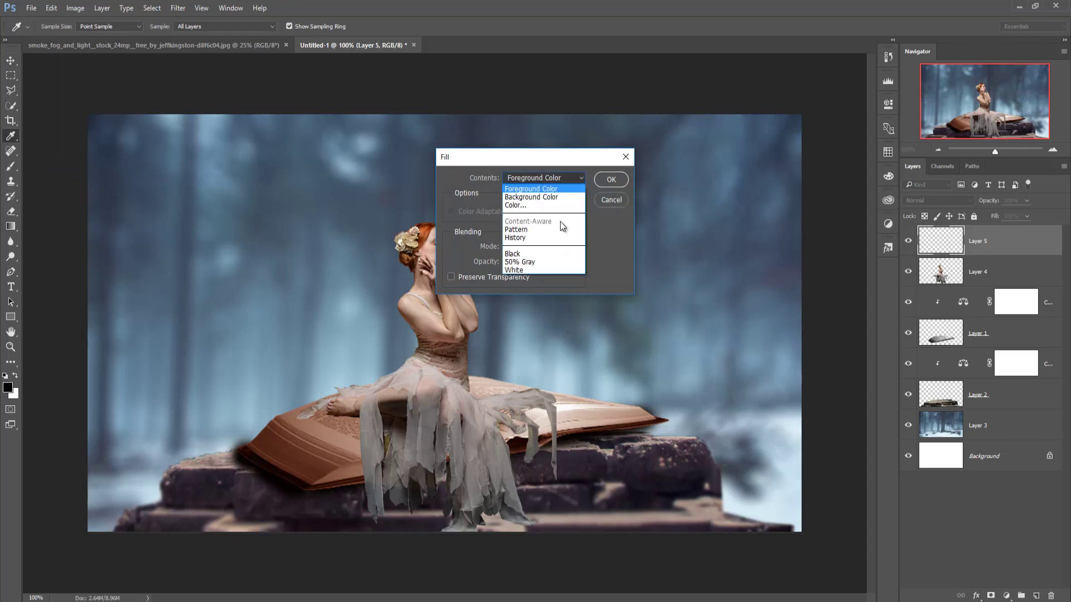
left_click(550, 258)
left_click(611, 179)
Clip the gray layer to the woman in Overlay mode and select the Dodge tool.
key("v")
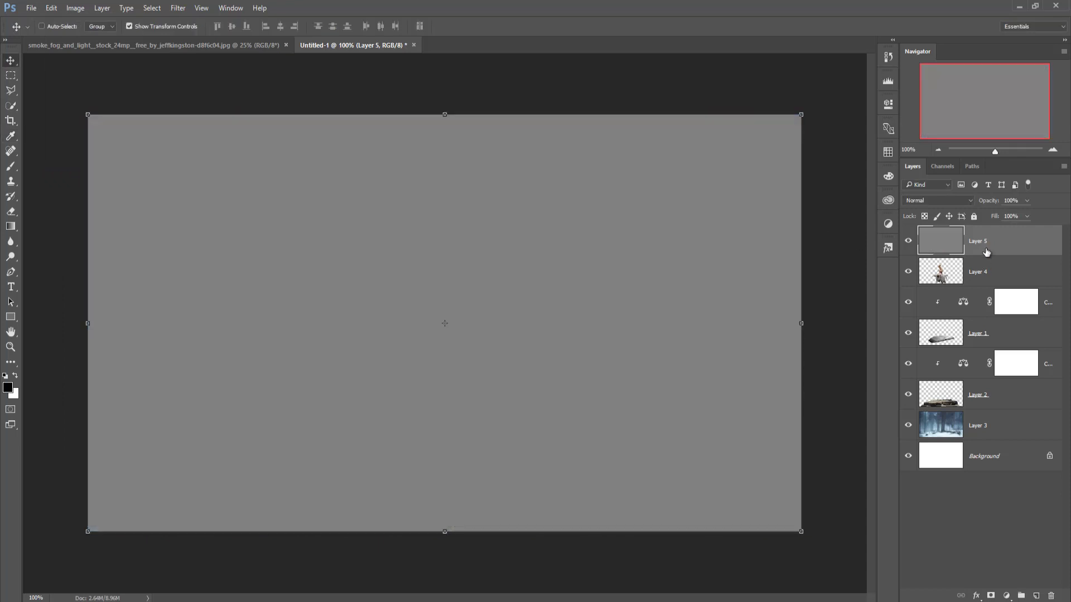
right_click(985, 246)
left_click(922, 329)
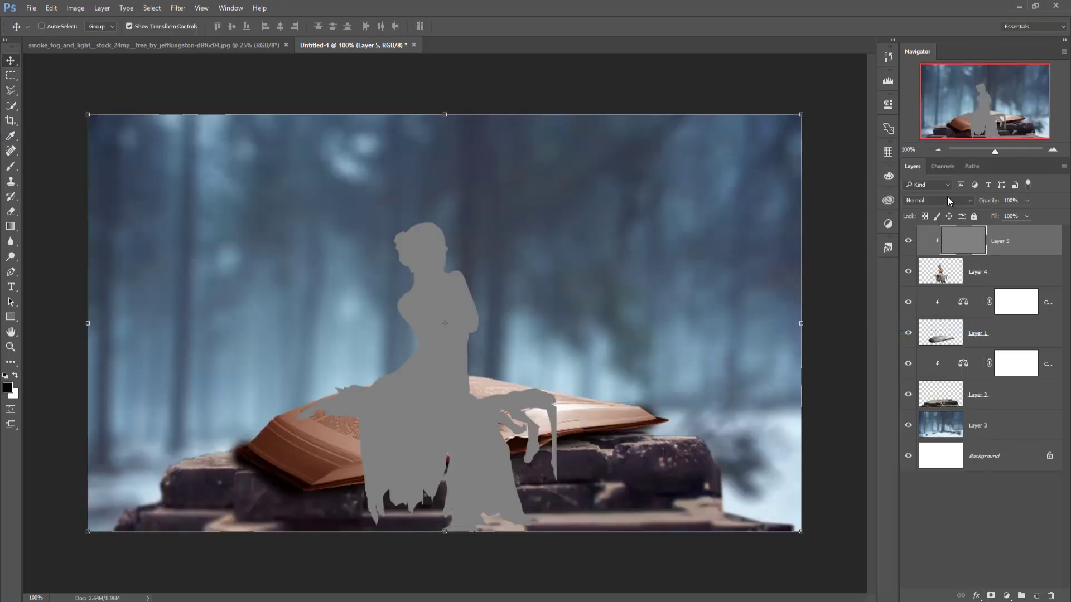
left_click(947, 200)
left_click(915, 314)
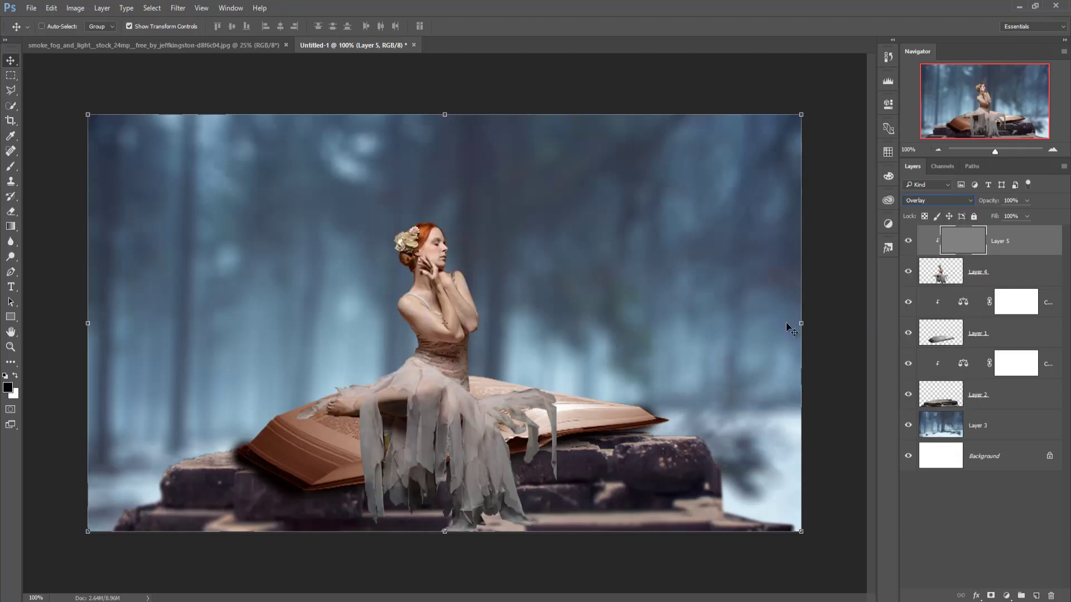
left_click(10, 257)
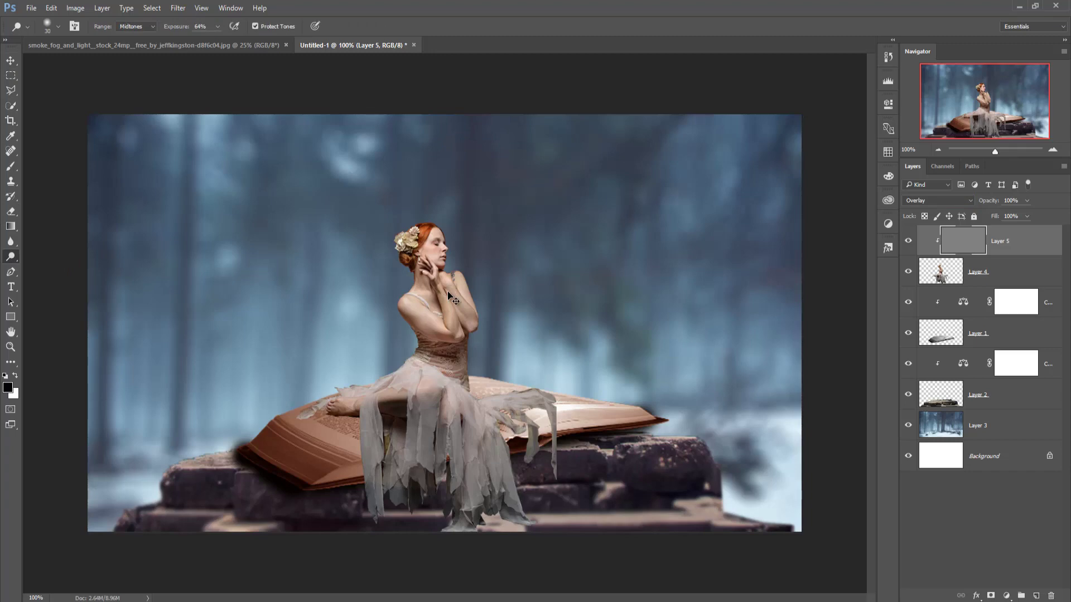
Undo a stray forehead dodge and lower the Dodge exposure to 34%.
scroll(449, 295, "up", 1)
scroll(448, 291, "up", 2)
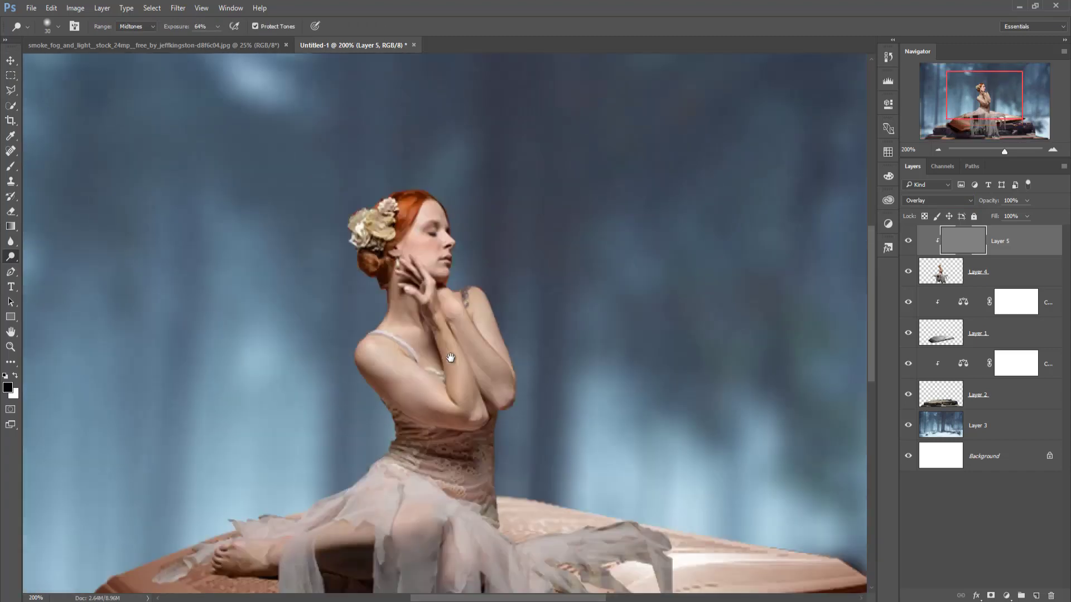
scroll(449, 343, "up", 1)
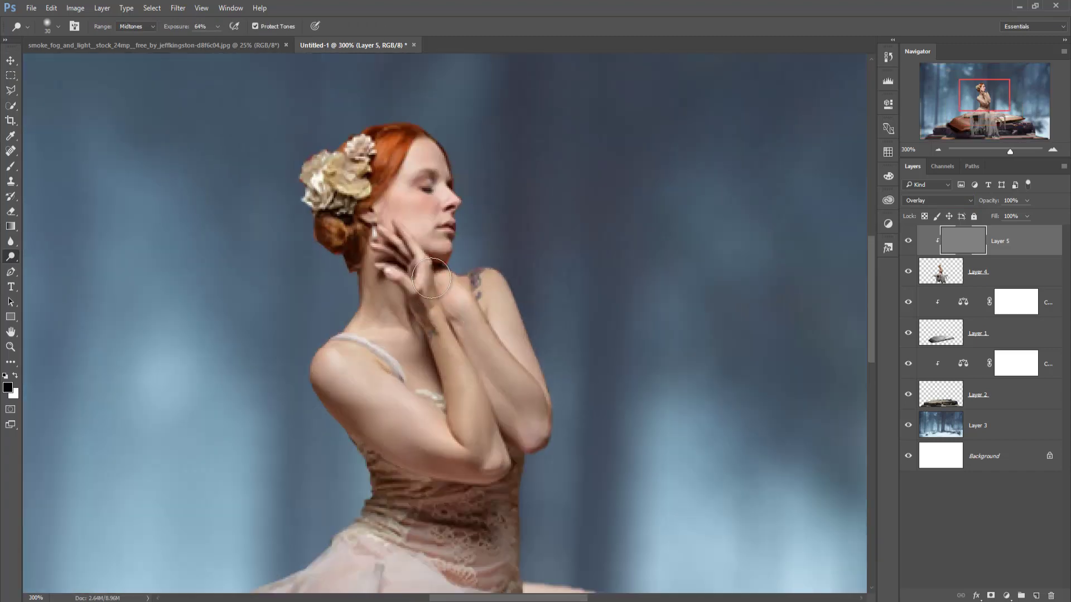
left_click_drag(380, 184, 411, 171)
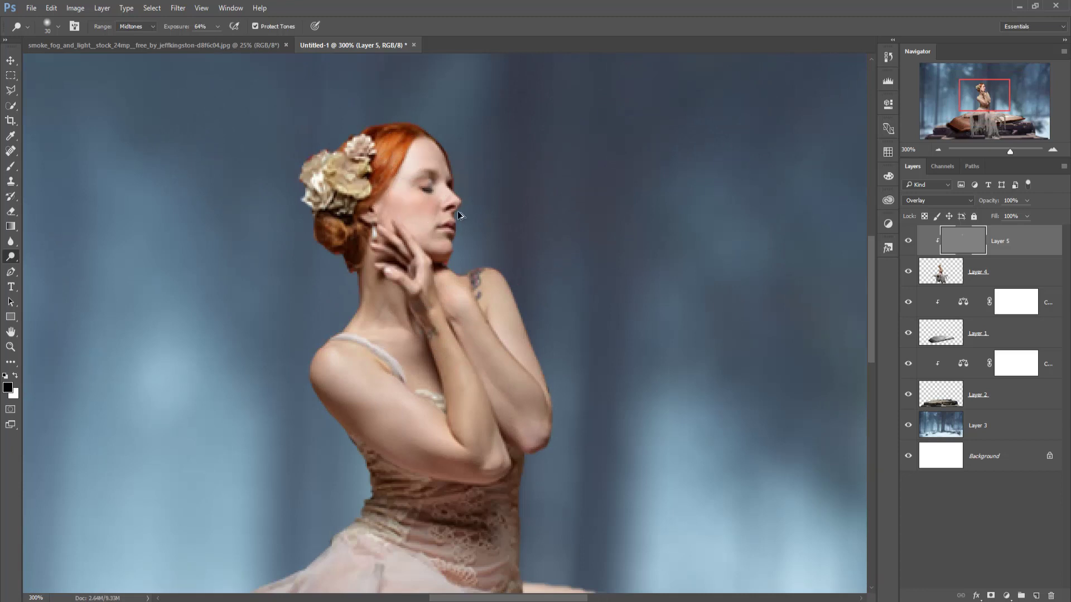
key("ctrl+alt+z")
key("ctrl+alt+z")
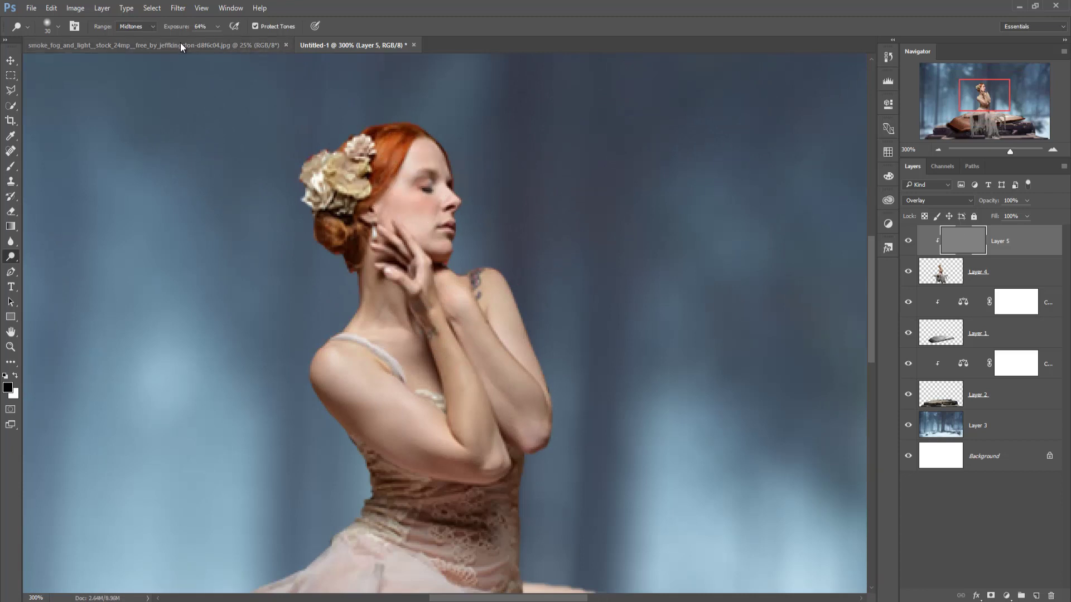
left_click(218, 27)
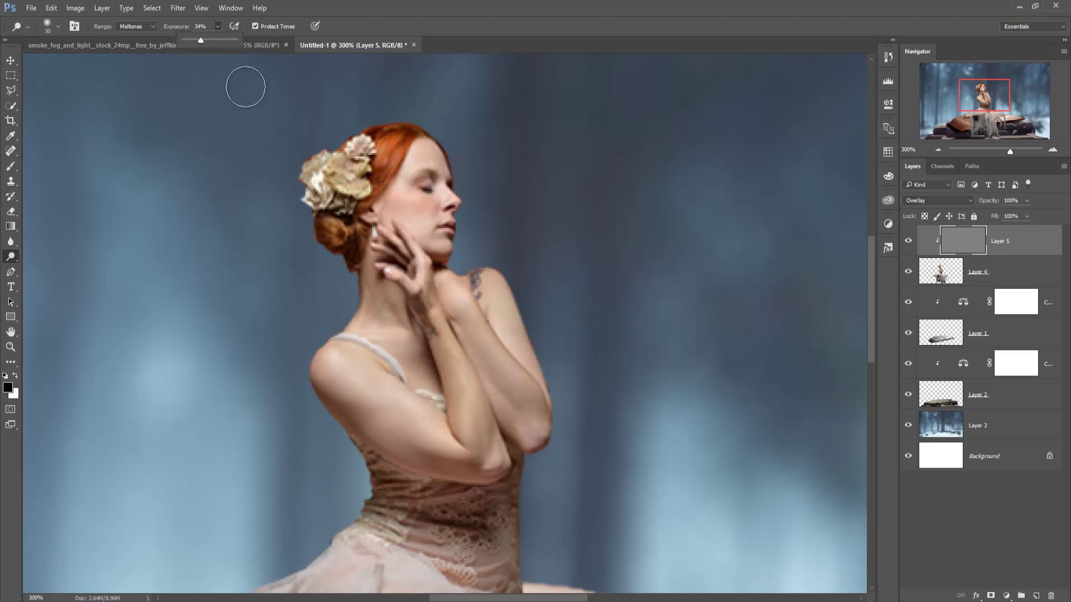
left_click(402, 184)
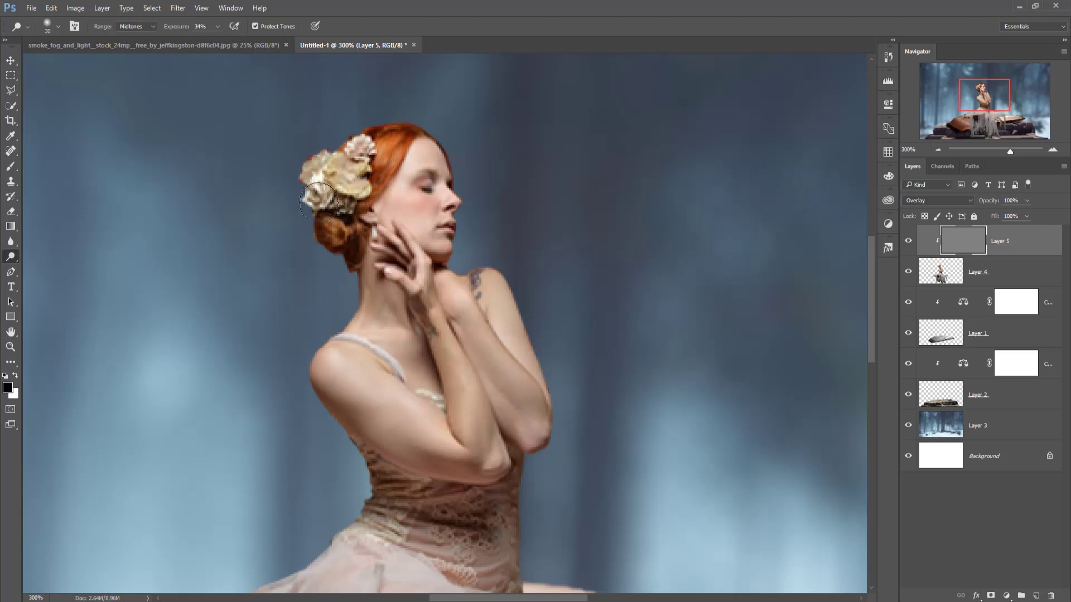
Dodge the hair flowers, forearm, waist lace, and leg and foot.
left_click_drag(349, 192, 319, 184)
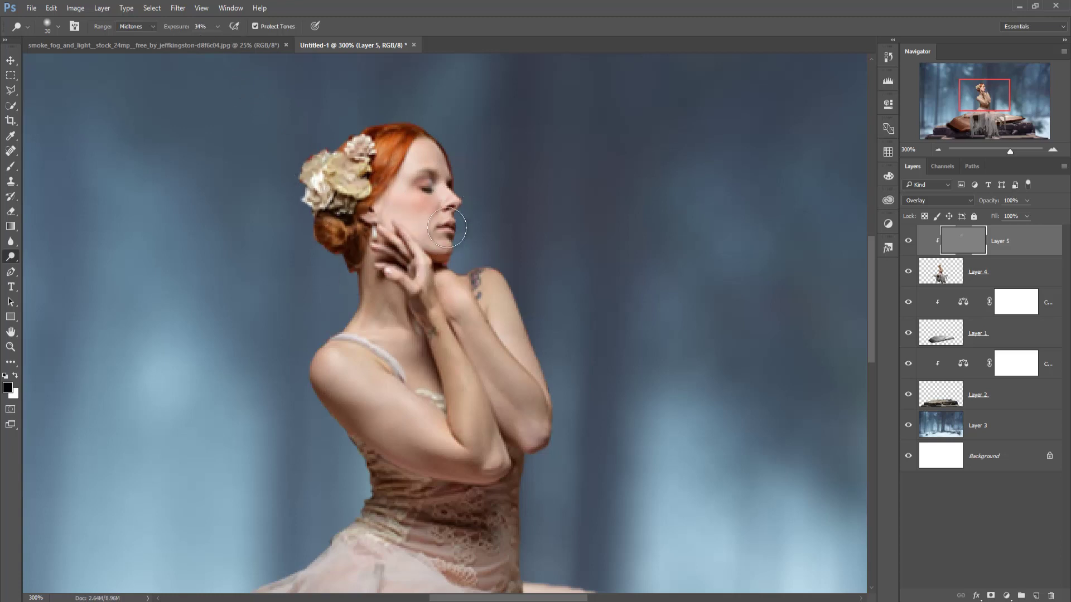
mouse_move(488, 287)
left_mouse_down()
mouse_move(524, 371)
mouse_move(472, 483)
mouse_move(359, 407)
mouse_move(335, 363)
mouse_move(391, 449)
left_mouse_up()
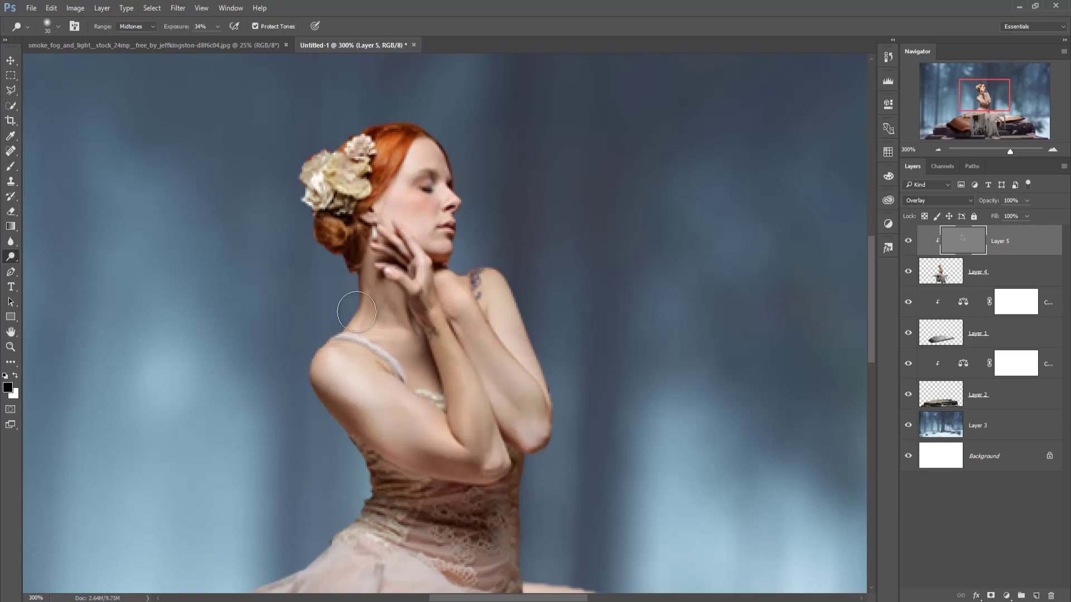
mouse_move(440, 425)
left_mouse_down()
mouse_move(441, 332)
mouse_move(454, 361)
left_mouse_up()
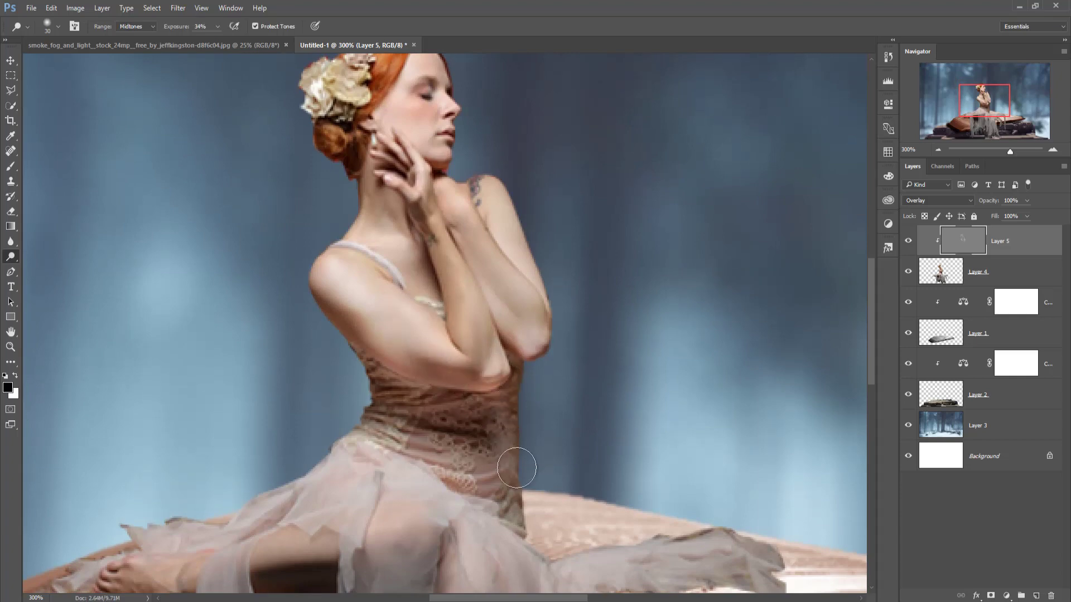
mouse_move(493, 408)
left_mouse_down()
mouse_move(477, 438)
mouse_move(519, 410)
mouse_move(447, 435)
left_mouse_up()
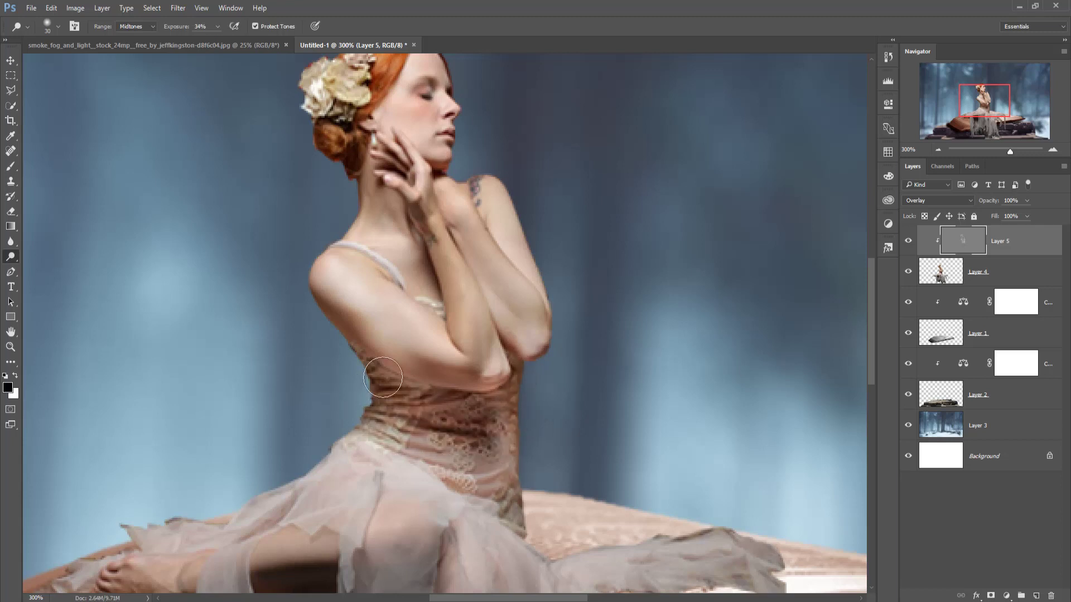
left_click_drag(469, 278, 555, 59)
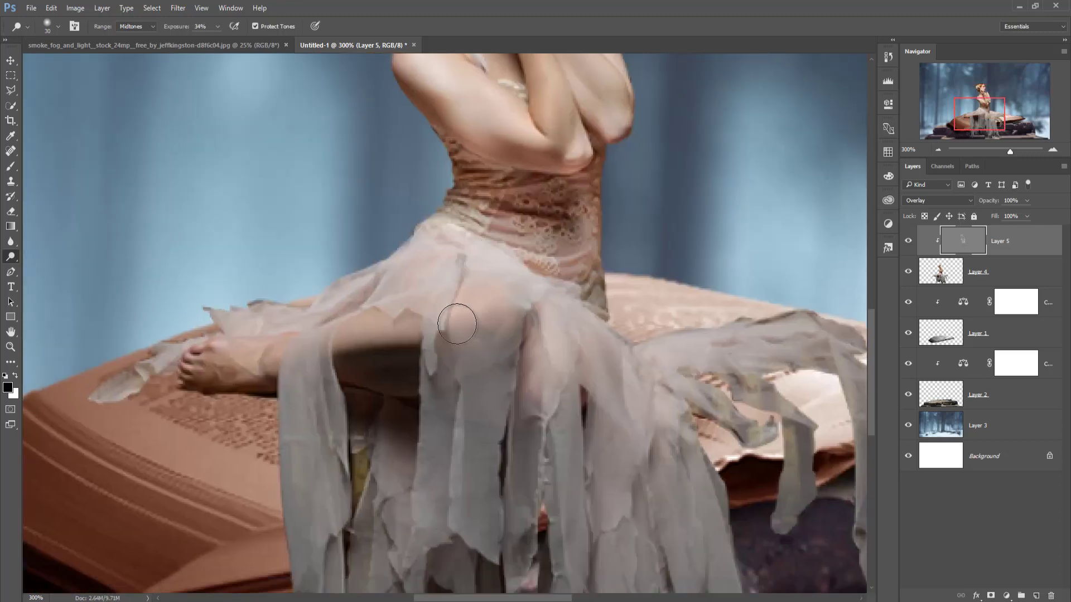
mouse_move(459, 314)
left_mouse_down()
mouse_move(287, 327)
mouse_move(212, 351)
mouse_move(221, 366)
mouse_move(268, 359)
mouse_move(502, 304)
left_mouse_up()
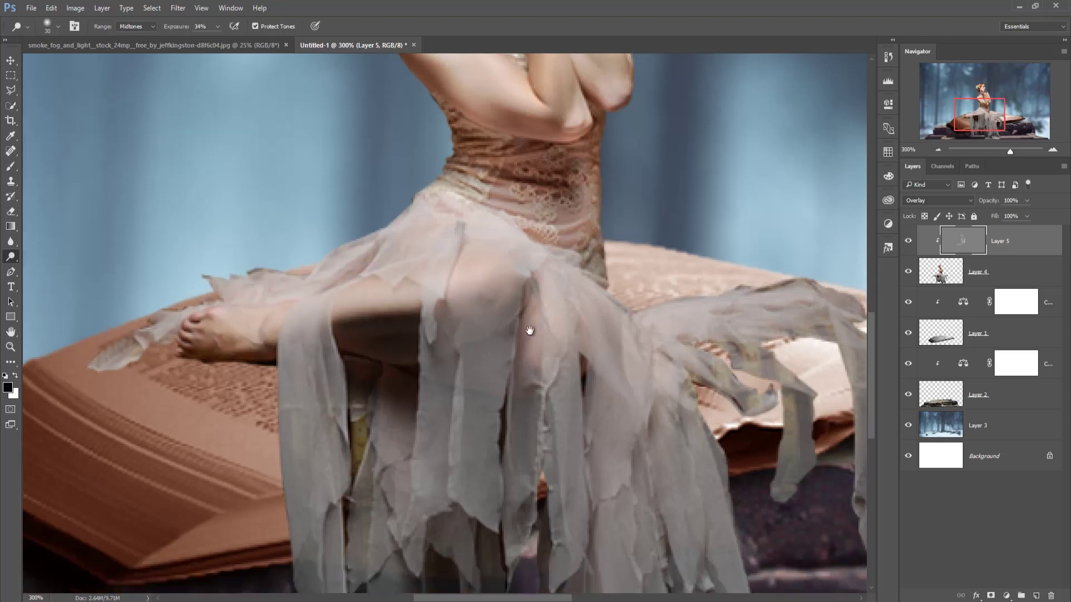
Brighten the skirt over the foot and knee, zoom out, and switch to the Burn tool.
left_click_drag(527, 362, 520, 245)
left_click_drag(300, 235, 301, 249)
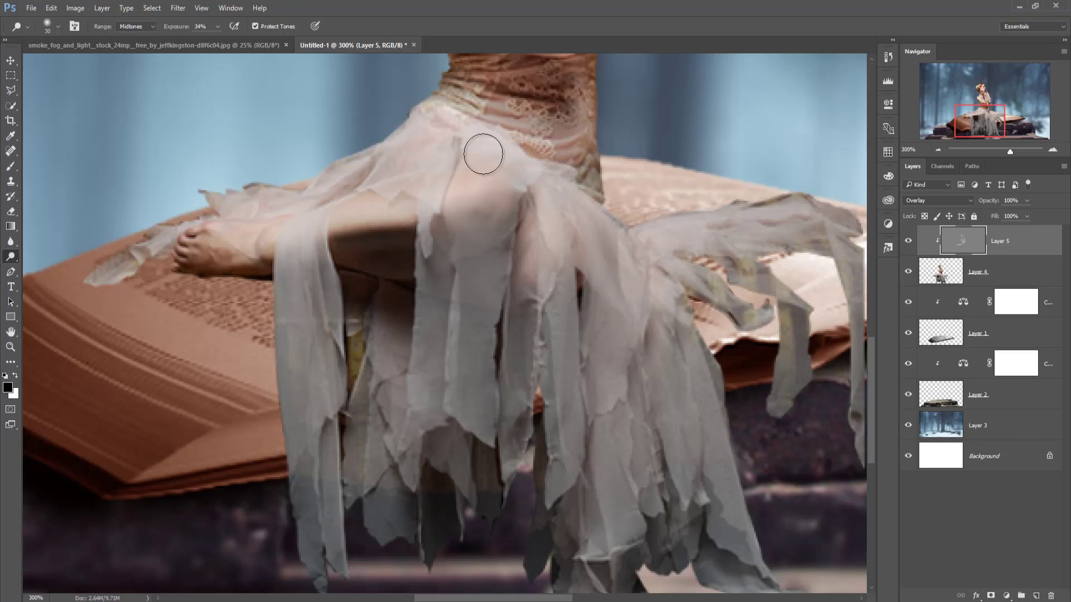
left_click_drag(485, 155, 532, 212)
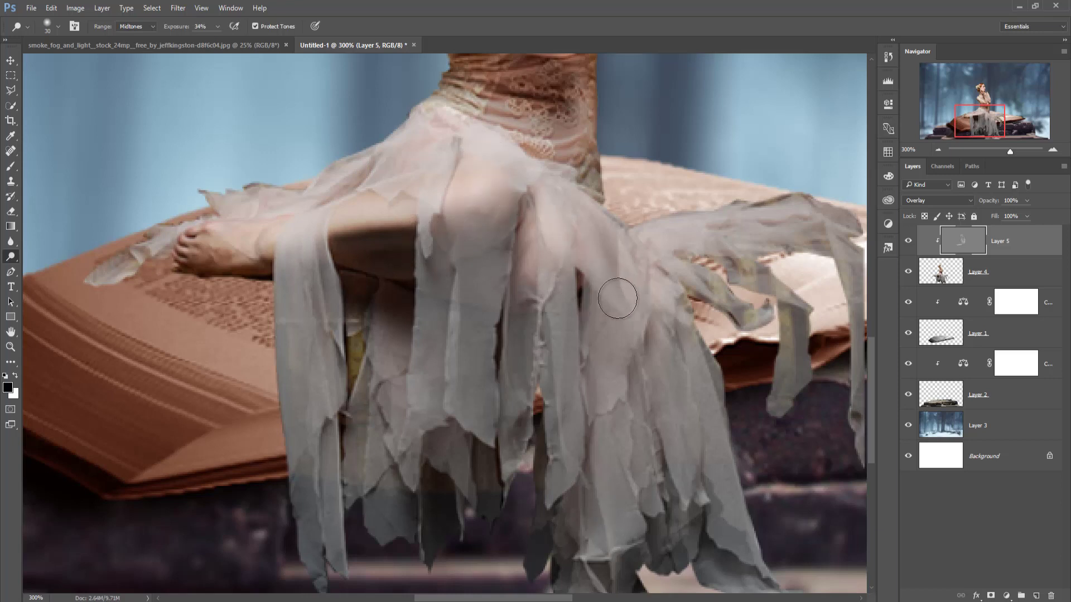
left_click_drag(562, 211, 540, 373)
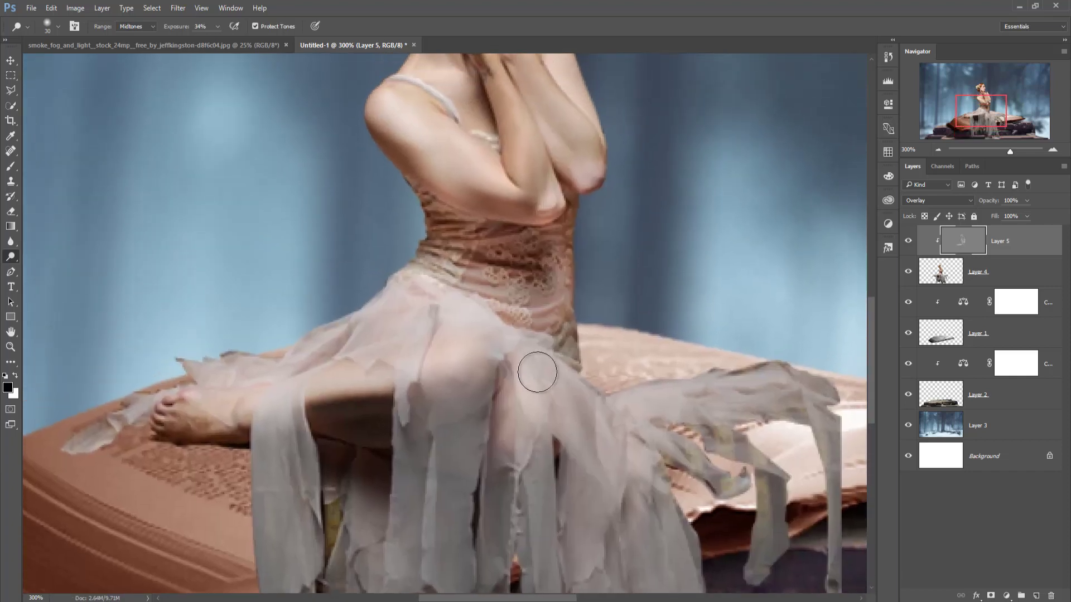
key("ctrl+minus")
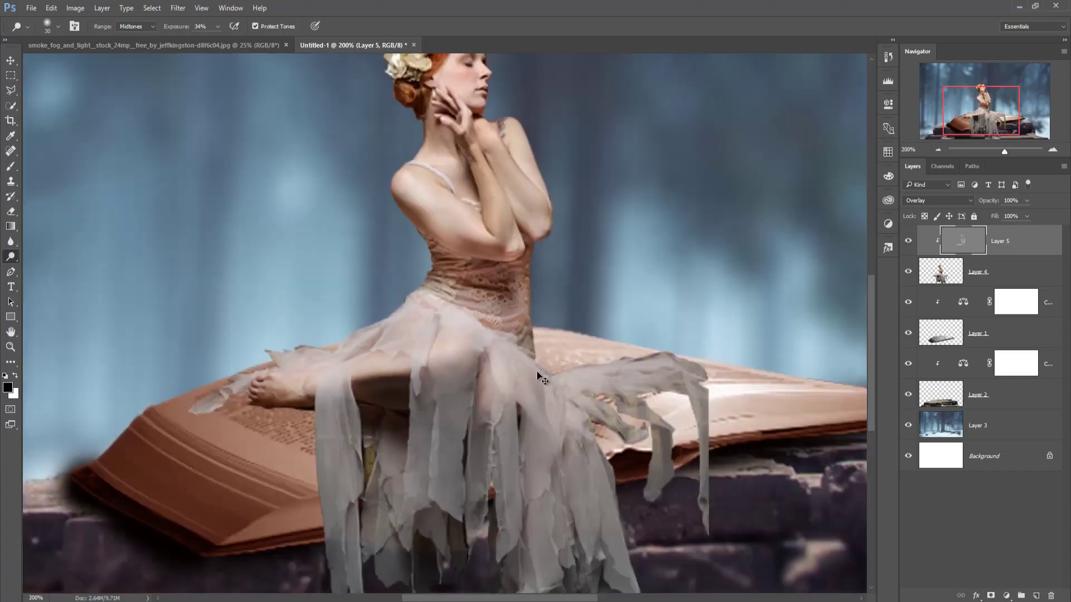
key("ctrl+minus")
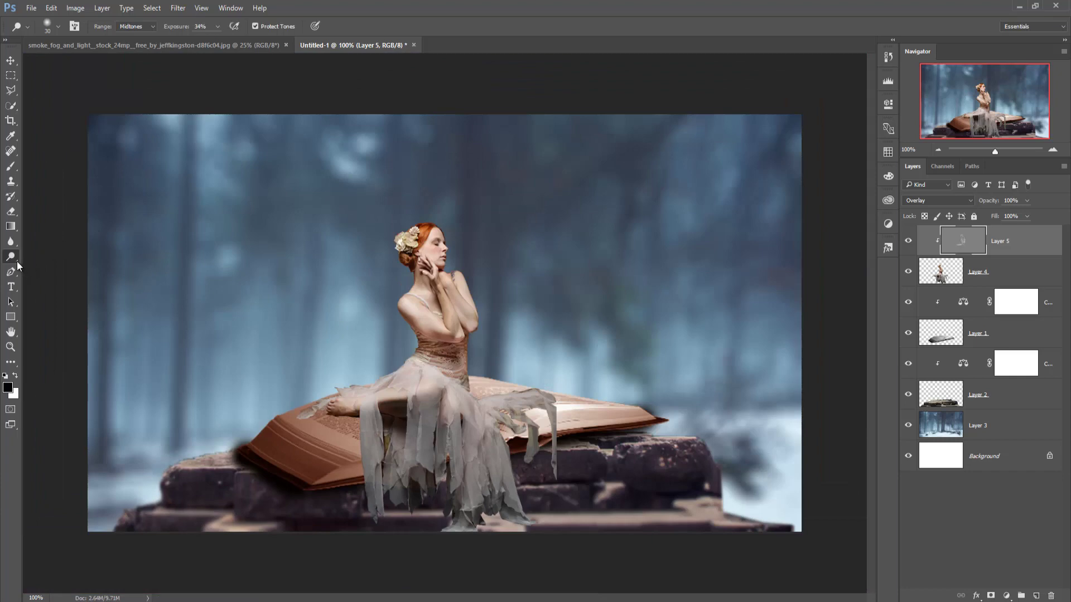
right_click(16, 261)
left_click(58, 272)
With a 10 px burn brush, darken the forearm's underside and outer edge near the elbow.
key("ctrl+plus")
key("ctrl+plus")
key("ctrl+plus")
key("ctrl+plus")
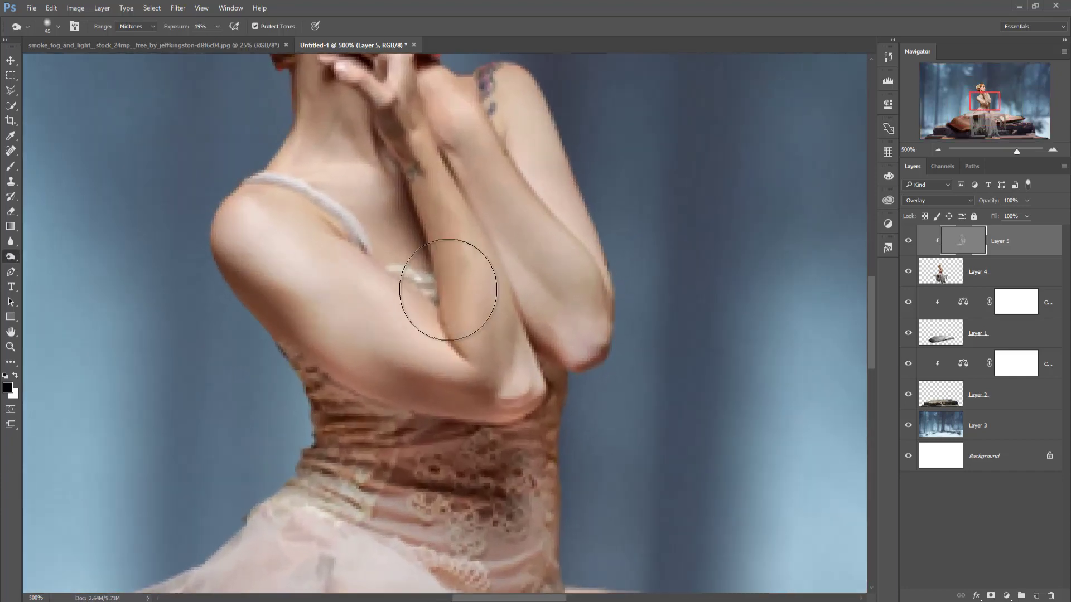
key("ctrl+z")
key("bracketleft")
key("bracketleft")
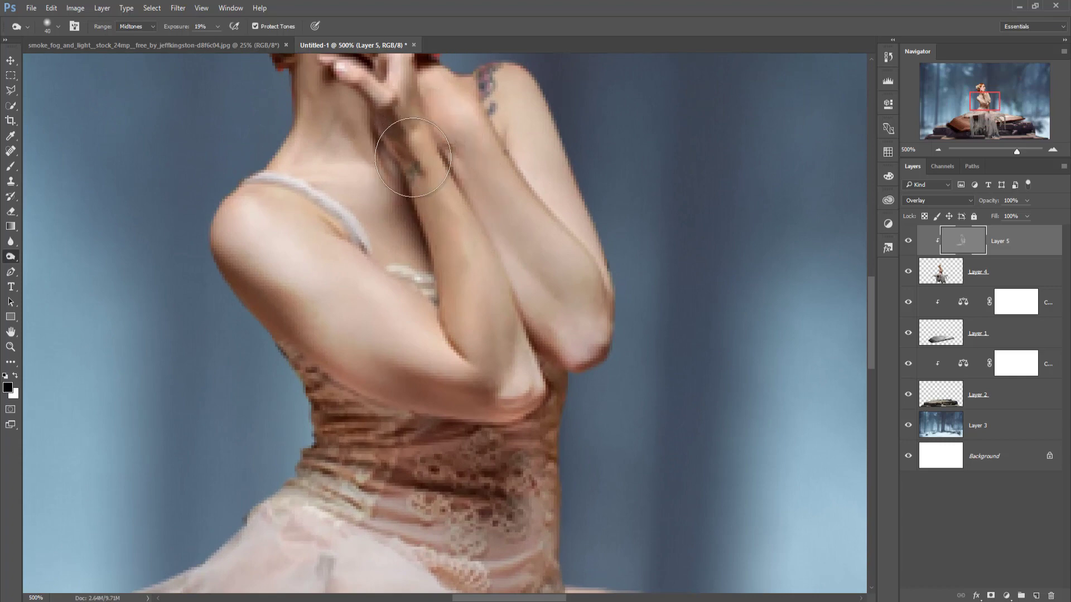
key("bracketleft")
key("bracketleft")
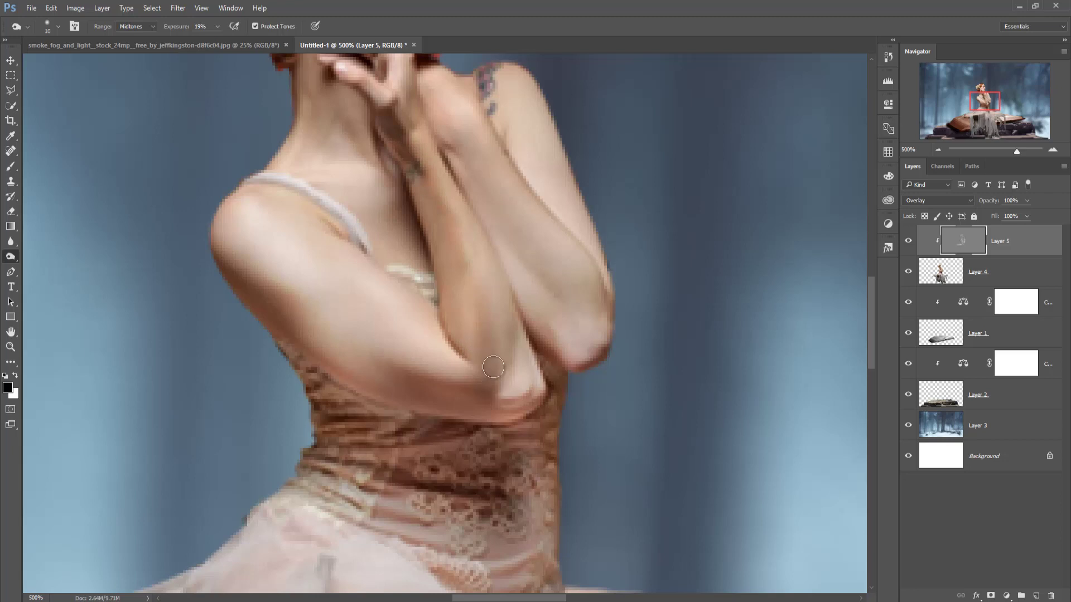
left_click_drag(507, 387, 390, 353)
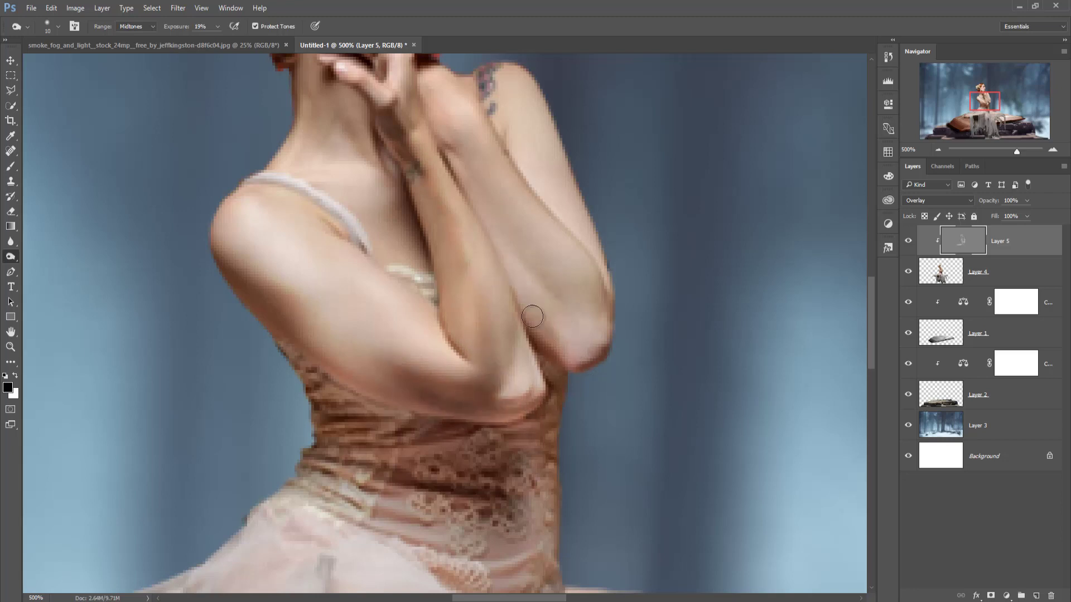
left_click_drag(603, 335, 602, 301)
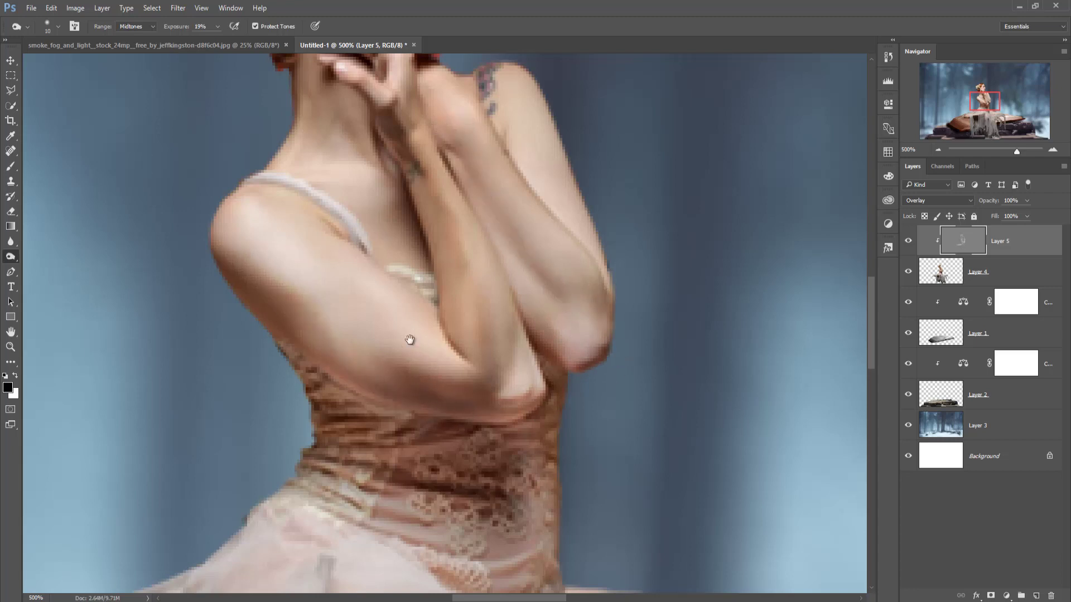
left_click_drag(406, 340, 452, 469)
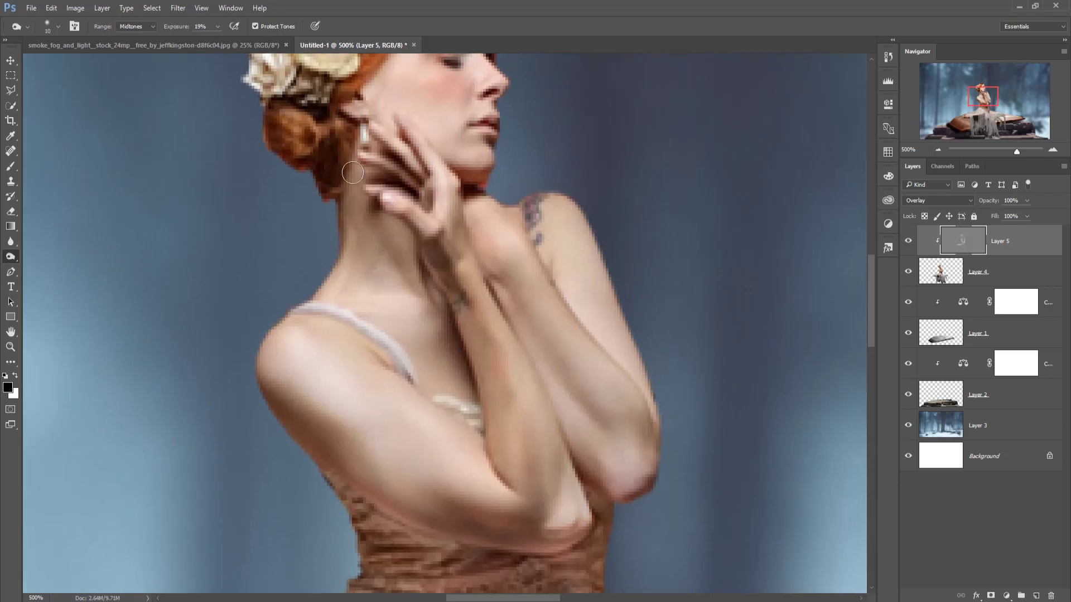
Burn the neck crease, shadows between hand and neck, and the lace at the waist.
left_click_drag(352, 173, 459, 377)
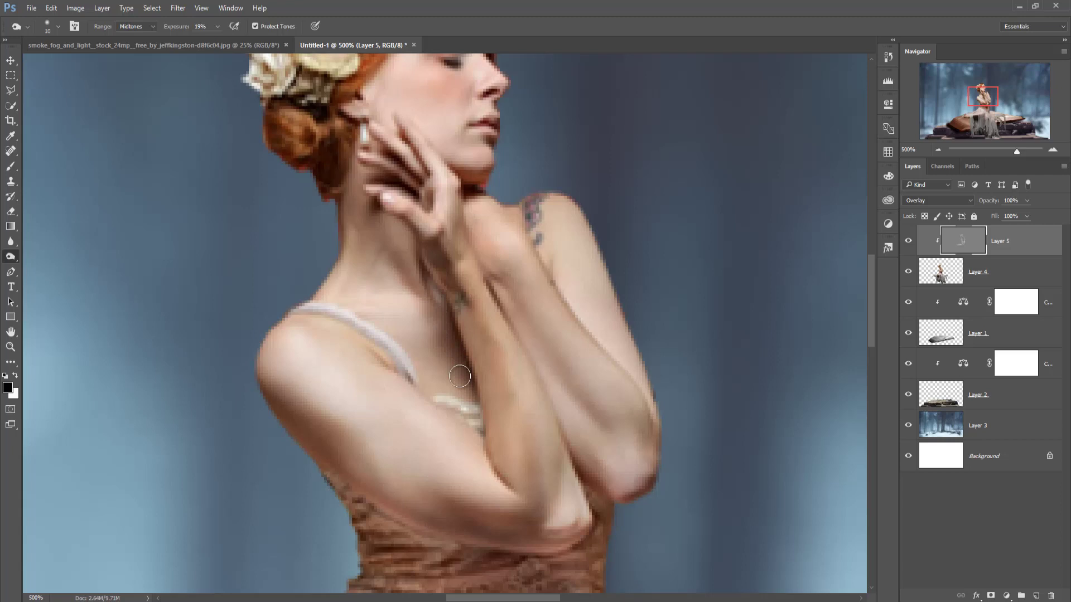
scroll(491, 195, "up", 3)
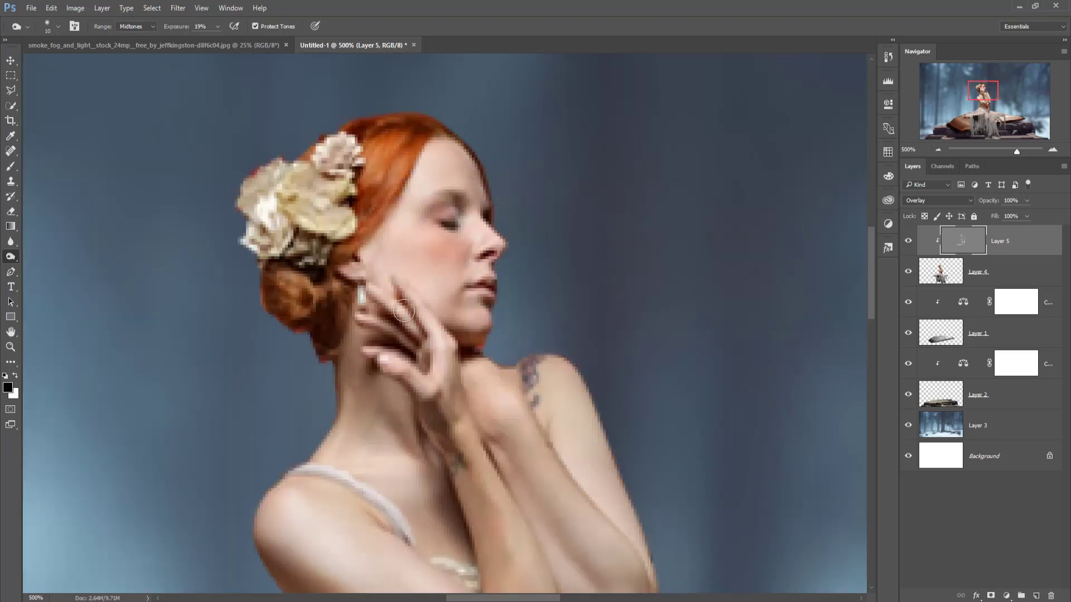
left_click_drag(434, 383, 462, 463)
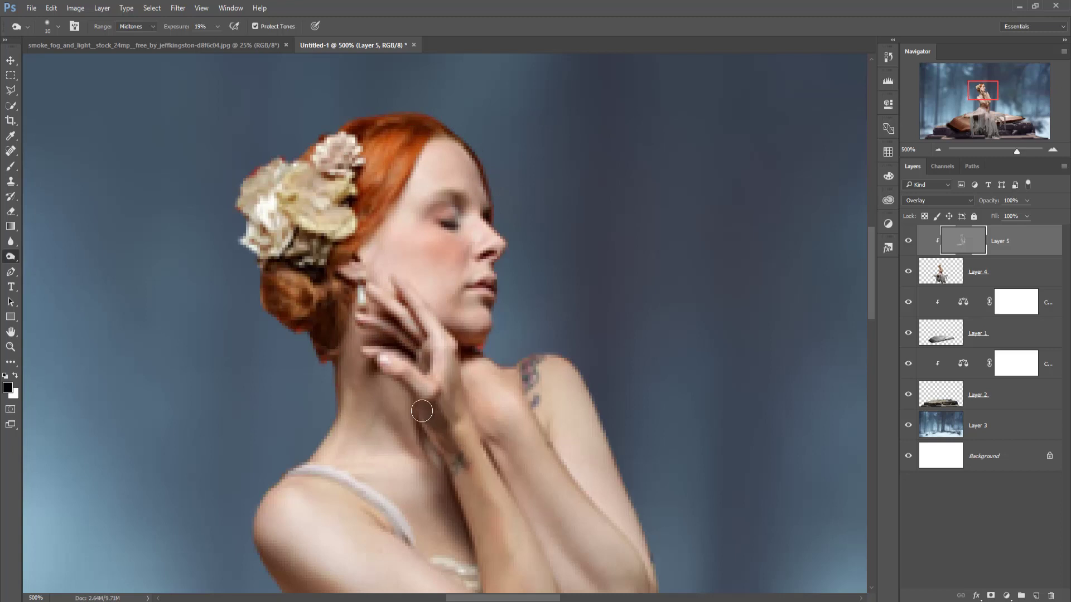
mouse_move(421, 411)
left_mouse_down()
mouse_move(425, 446)
mouse_move(460, 471)
mouse_move(468, 103)
left_mouse_up()
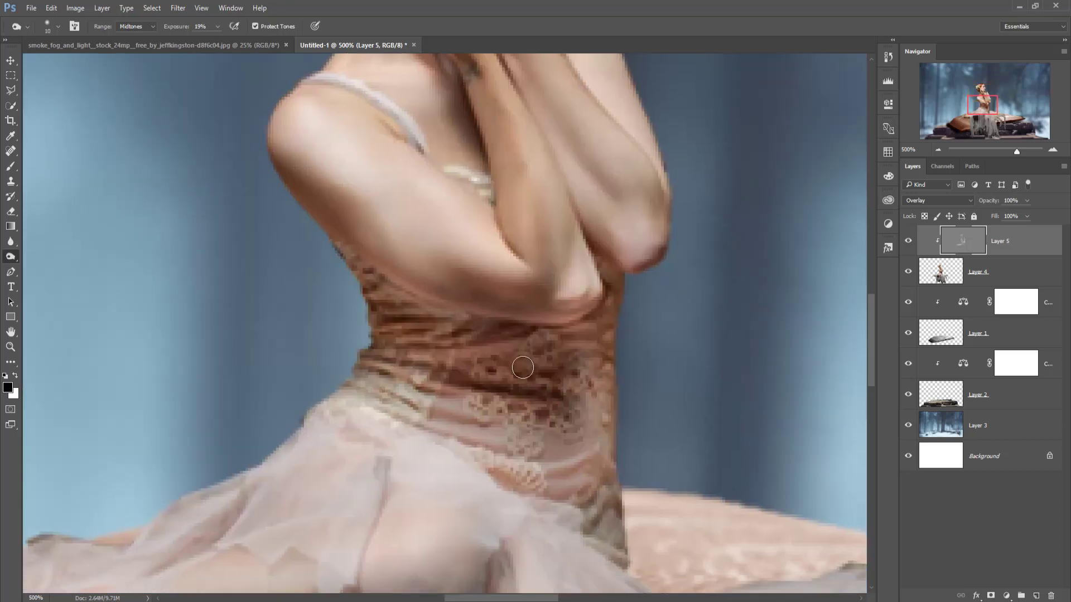
left_click_drag(421, 405, 541, 449)
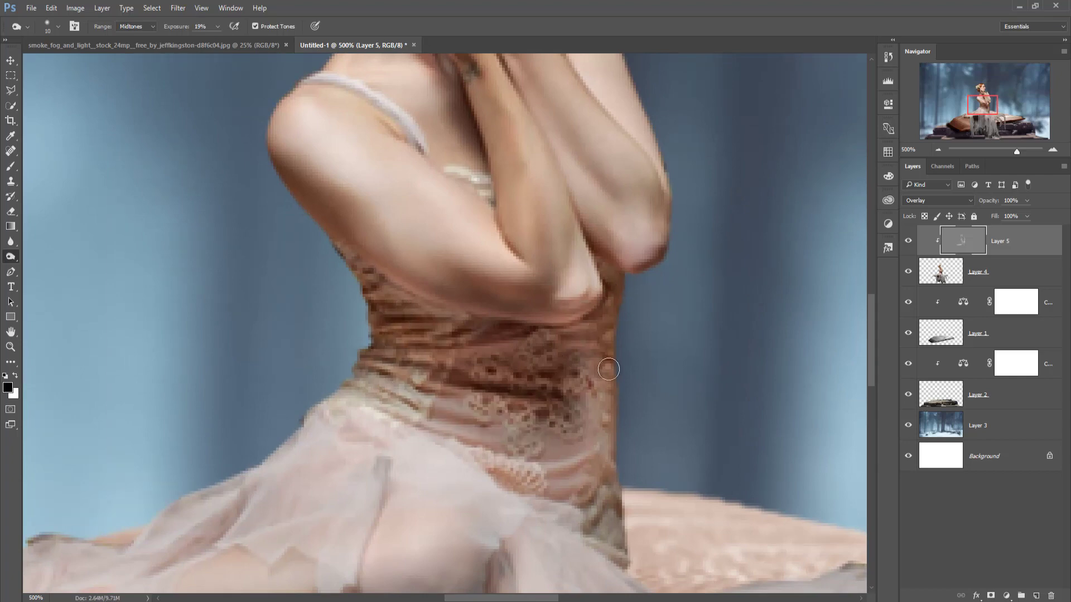
mouse_move(608, 370)
left_mouse_down()
mouse_move(616, 508)
mouse_move(608, 440)
mouse_move(600, 563)
mouse_move(606, 494)
mouse_move(355, 373)
mouse_move(552, 454)
mouse_move(558, 440)
mouse_move(599, 460)
mouse_move(563, 462)
mouse_move(578, 410)
mouse_move(563, 485)
mouse_move(602, 423)
mouse_move(568, 494)
left_mouse_up()
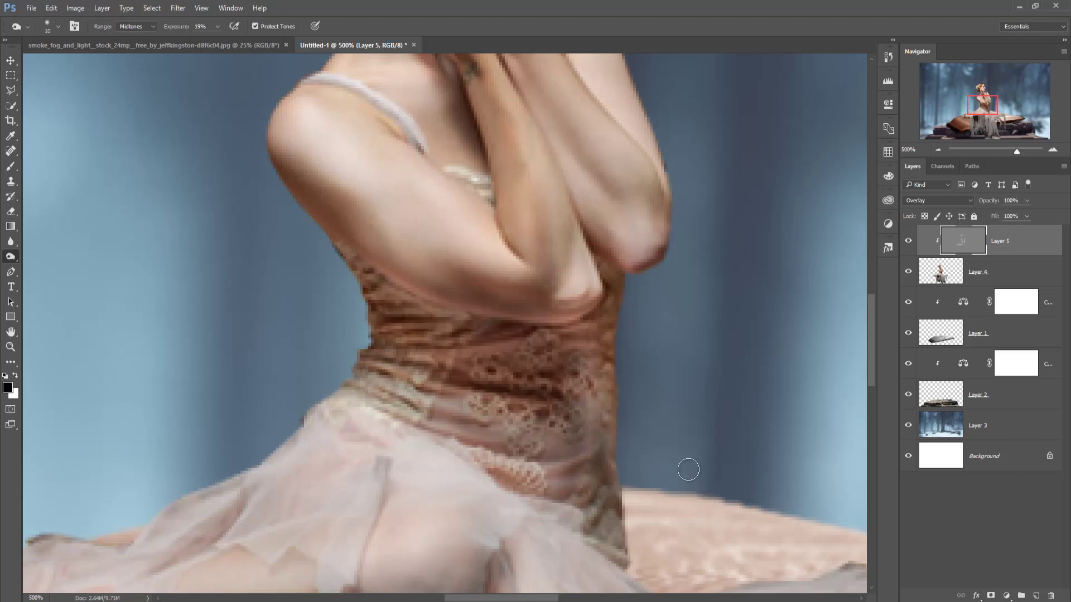
Select Layer 4 and Layer 5 and merge them into one layer.
left_click(9, 60)
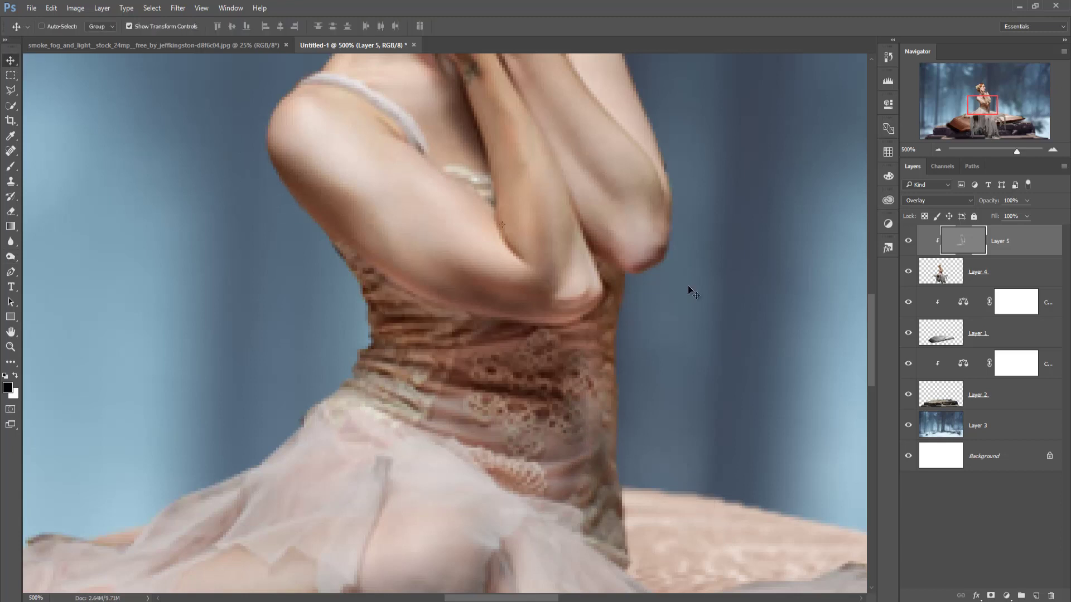
right_click(1013, 270)
left_click(1026, 239)
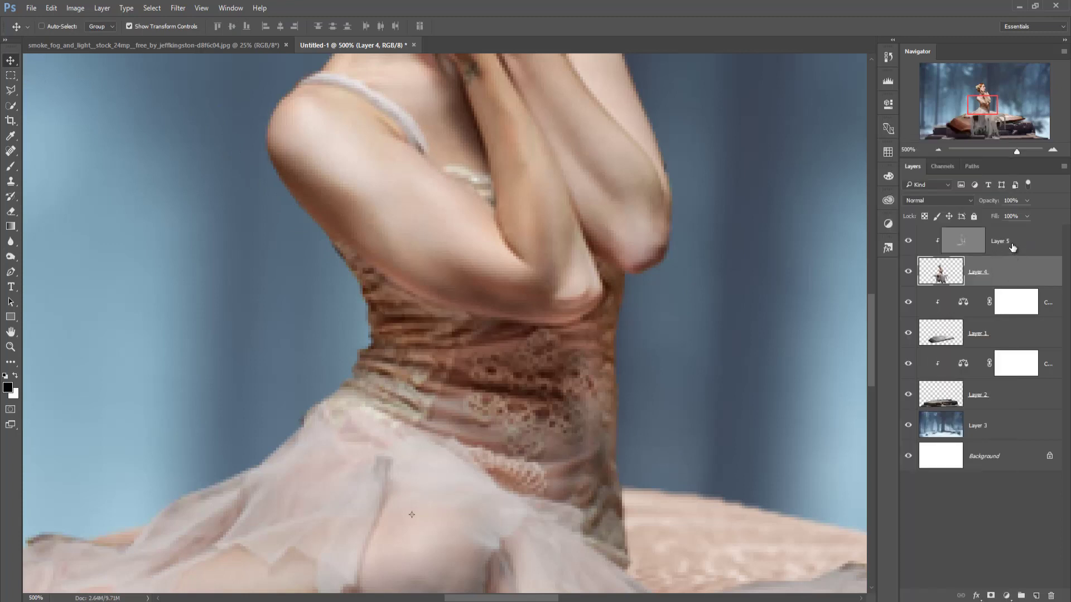
left_click(1011, 240)
left_click(1007, 273, "shift")
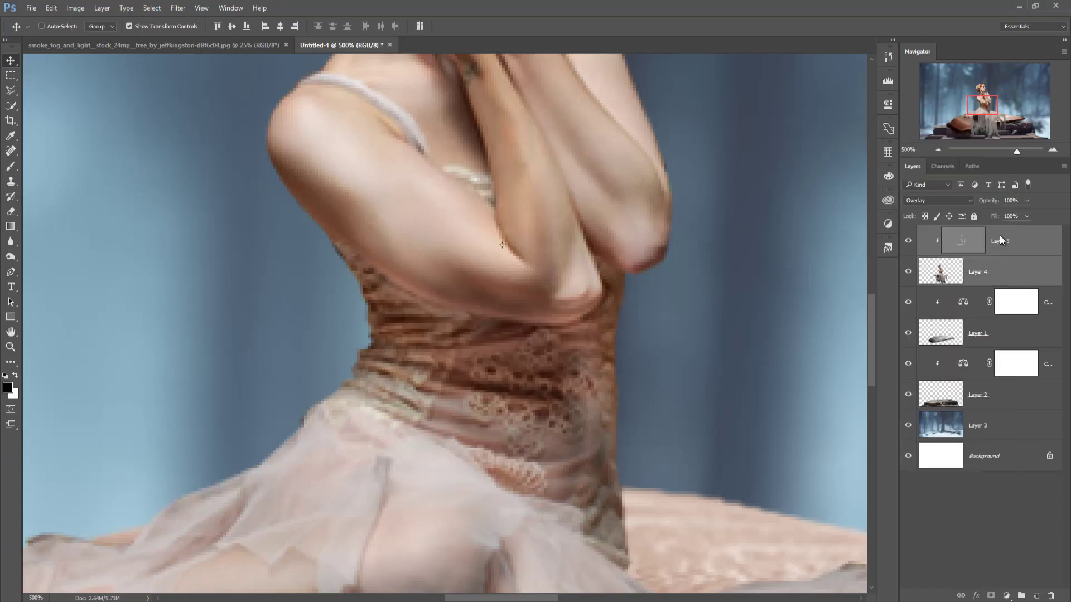
right_click(999, 235)
left_click(959, 466)
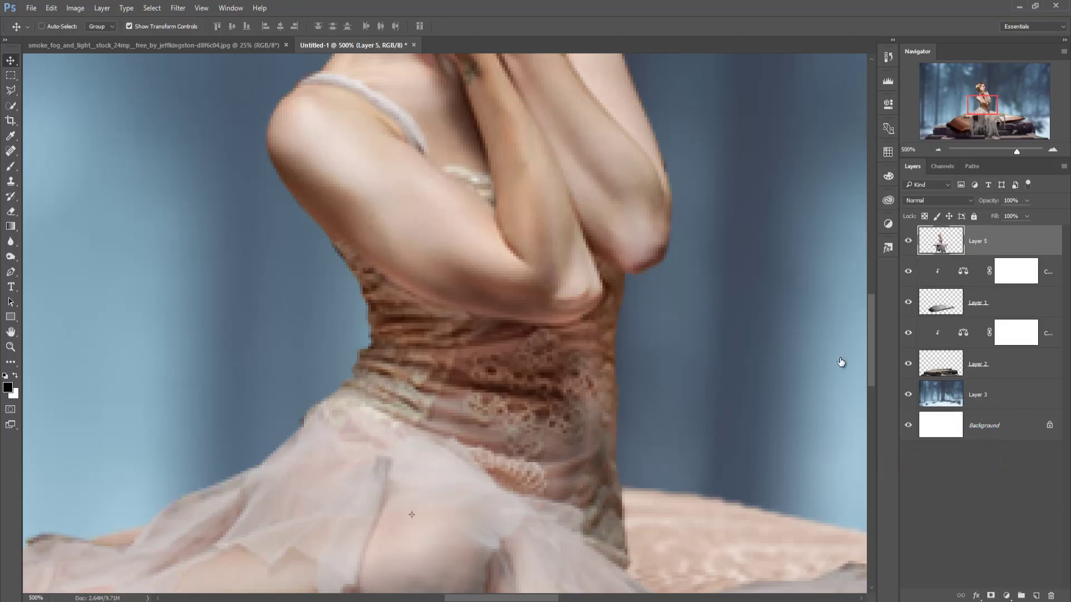
Apply Viveza 2 with Structure raised to 65% and Saturation to 23% as a new layer.
left_click(177, 9)
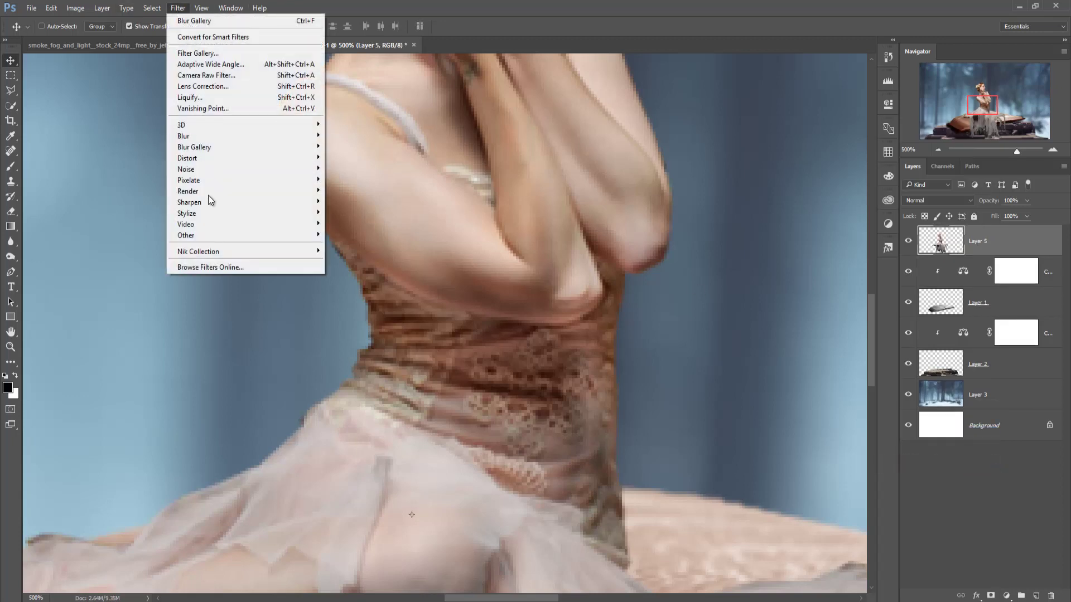
mouse_move(199, 251)
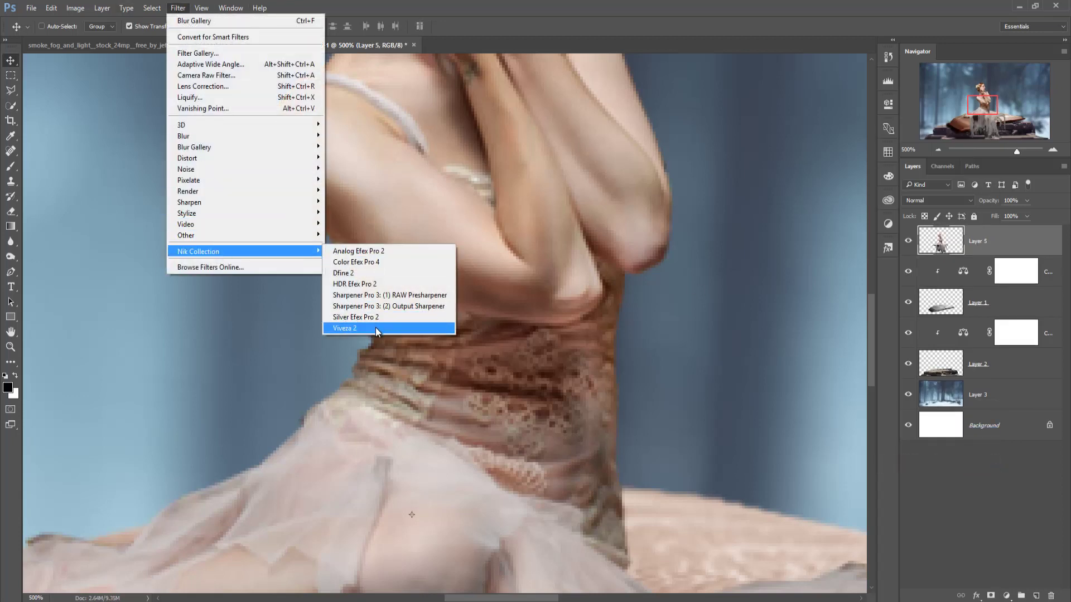
left_click(376, 328)
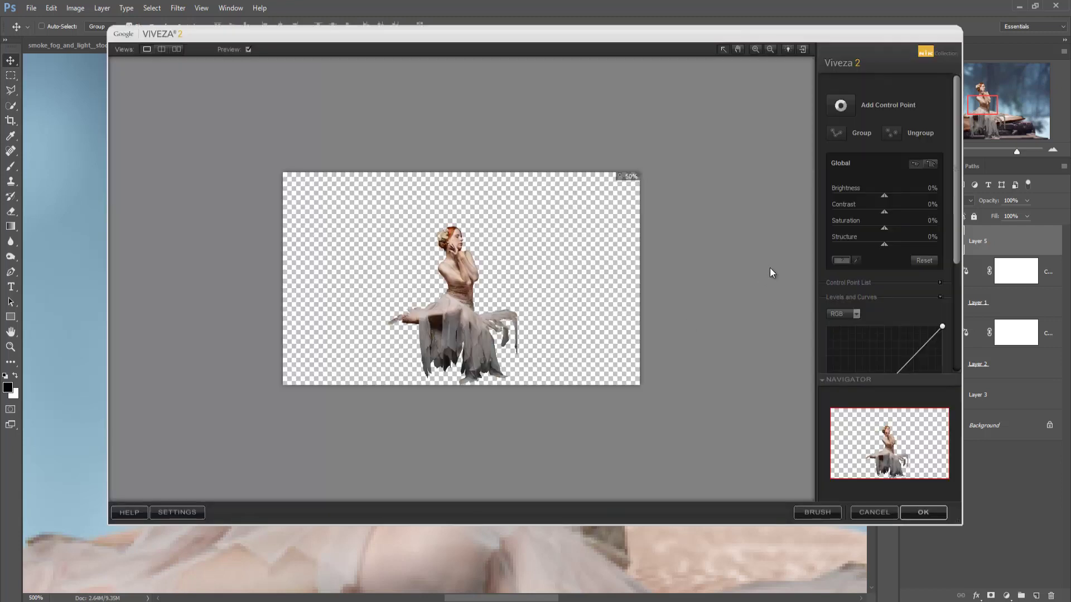
left_click_drag(884, 246, 918, 246)
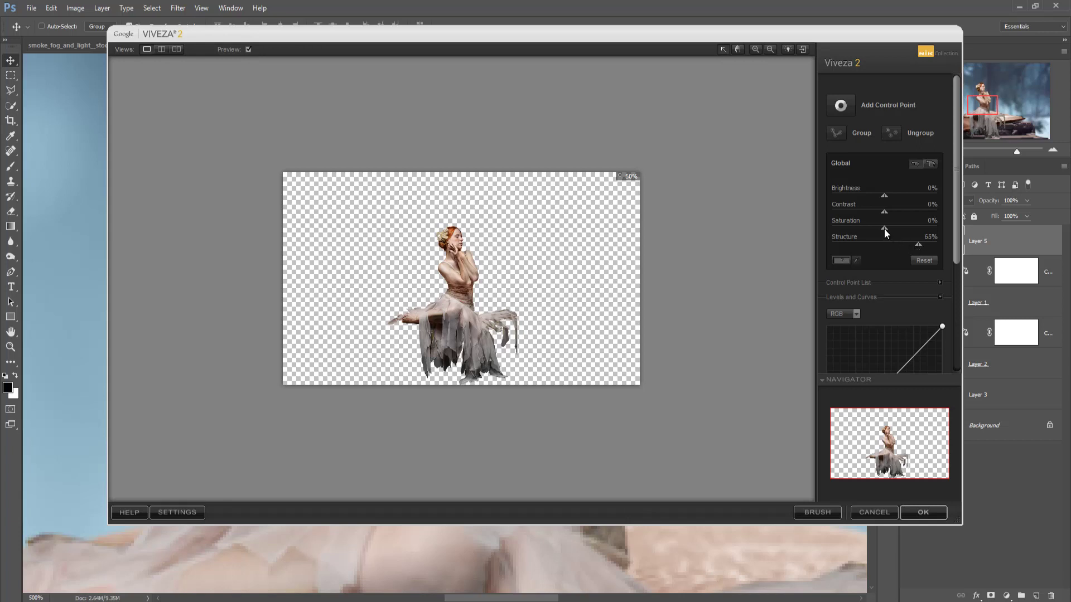
left_click_drag(891, 229, 895, 229)
left_click(921, 510)
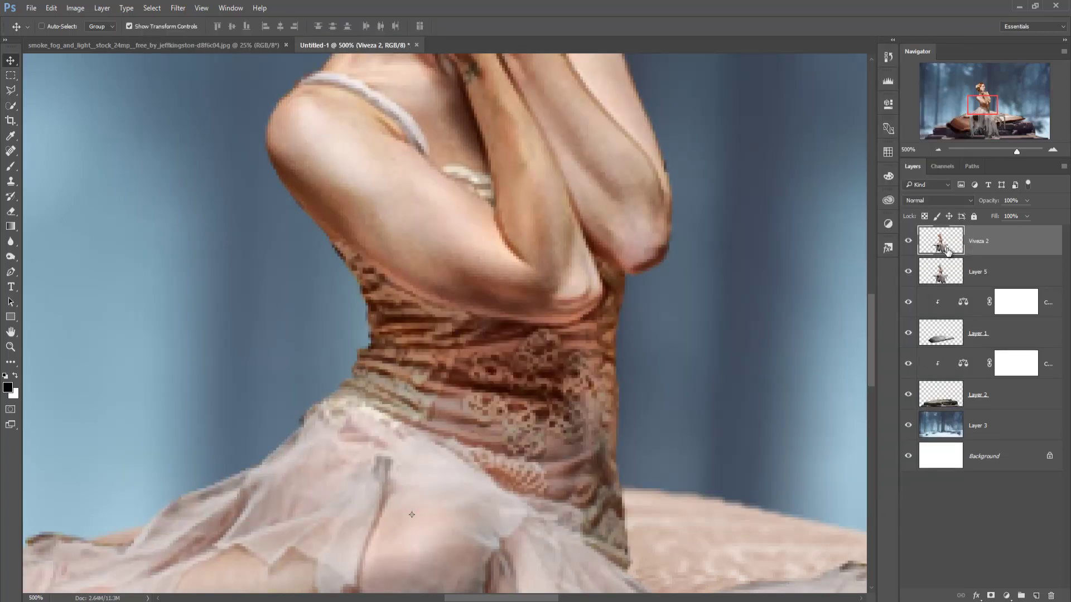
Hide the original Layer 5 so only the Viveza 2 version of the fairy shows.
key("ctrl+minus")
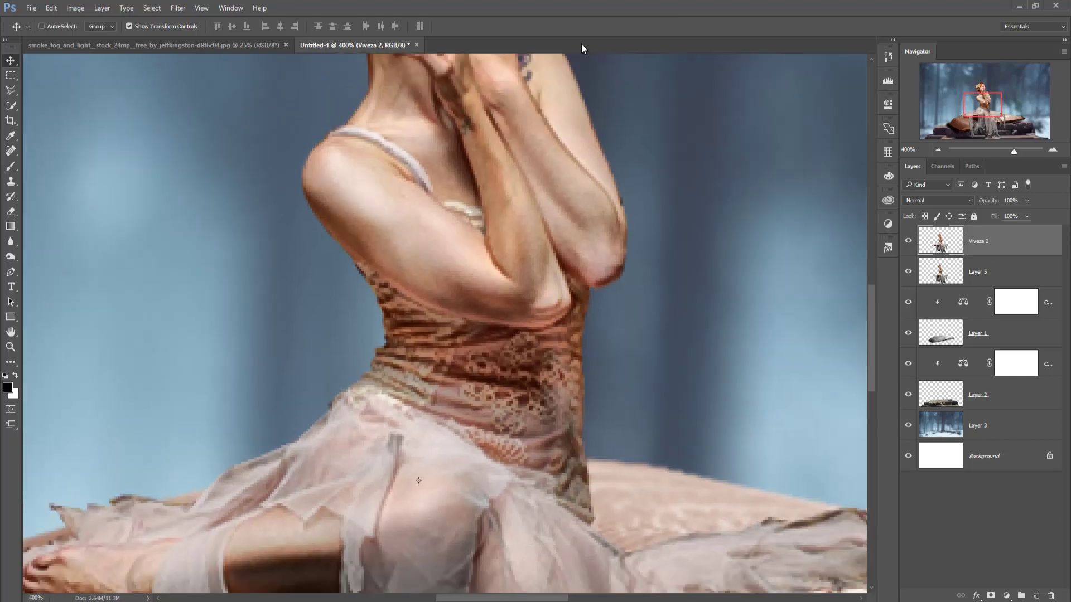
scroll(446, 358, "up", 2)
scroll(451, 398, "up", 5)
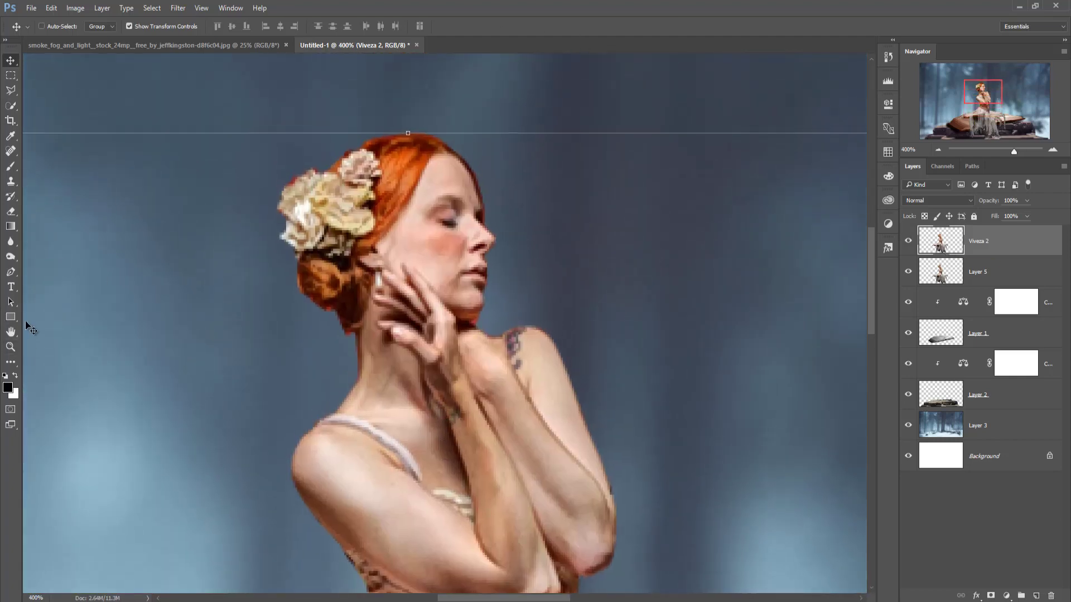
left_click(10, 241)
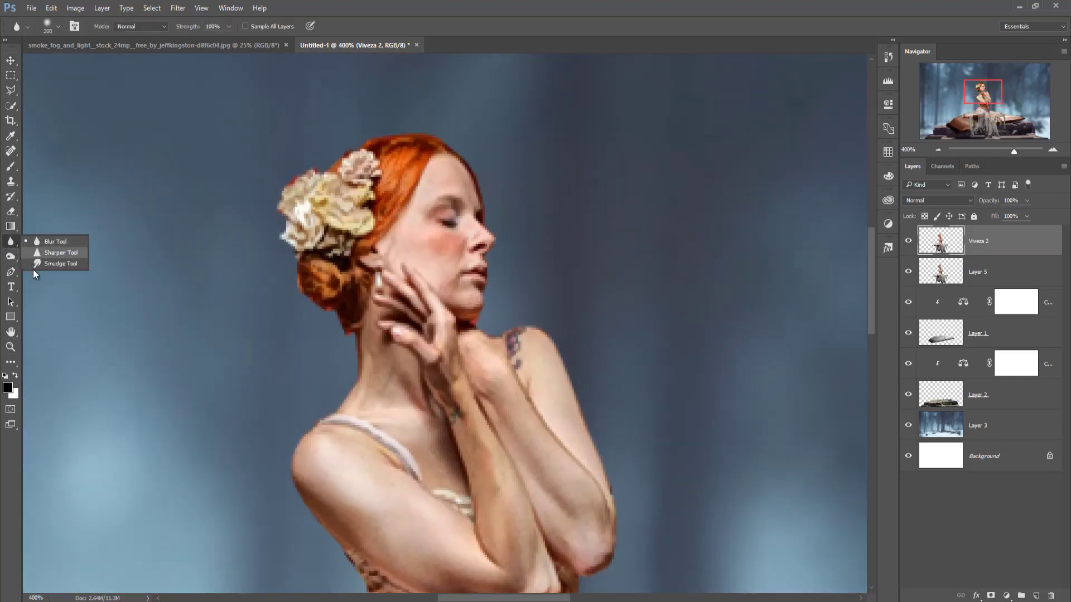
left_click(908, 272)
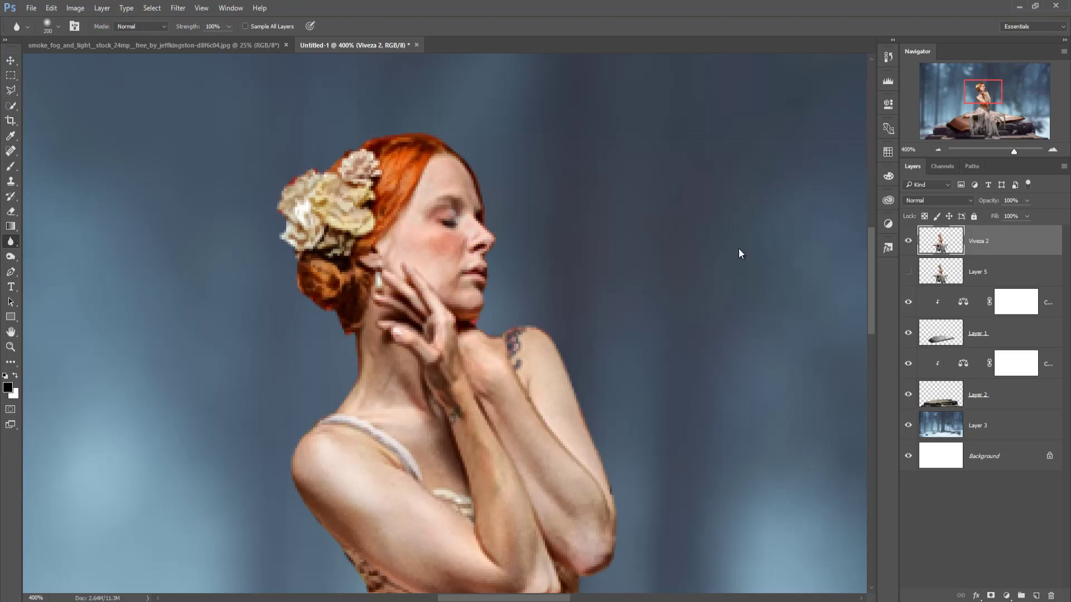
key("bracketleft")
key("bracketleft")
key("bracketleft")
key("bracketleft")
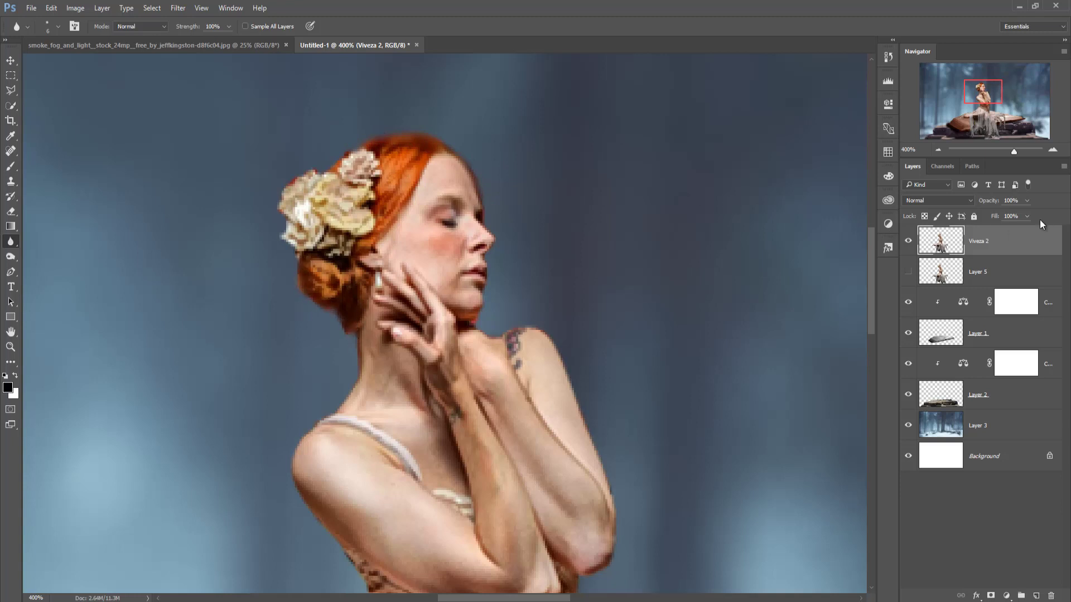
right_click(983, 241)
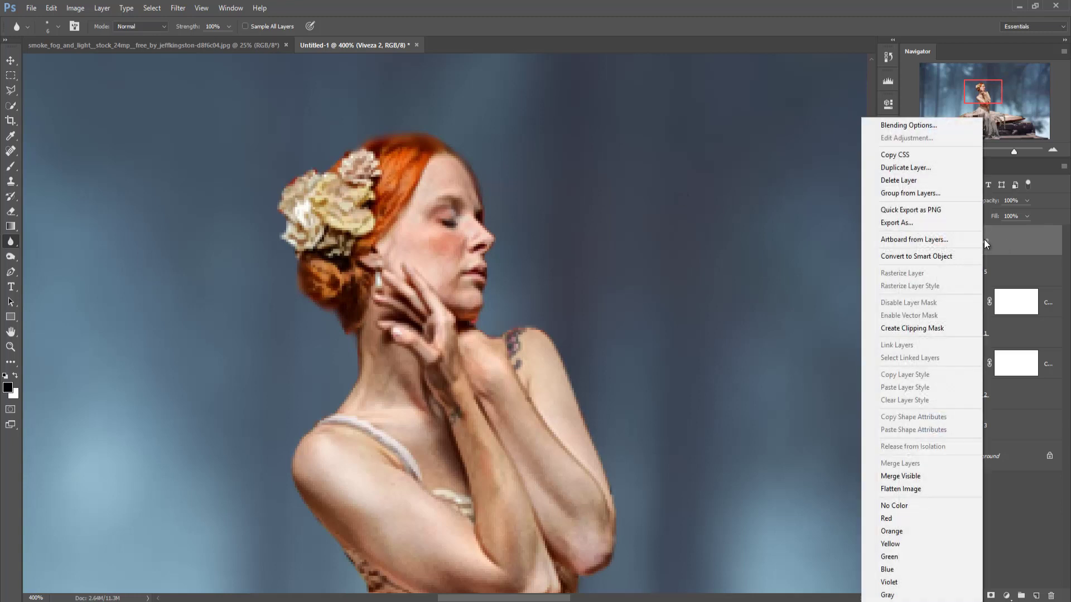
left_click(1018, 247)
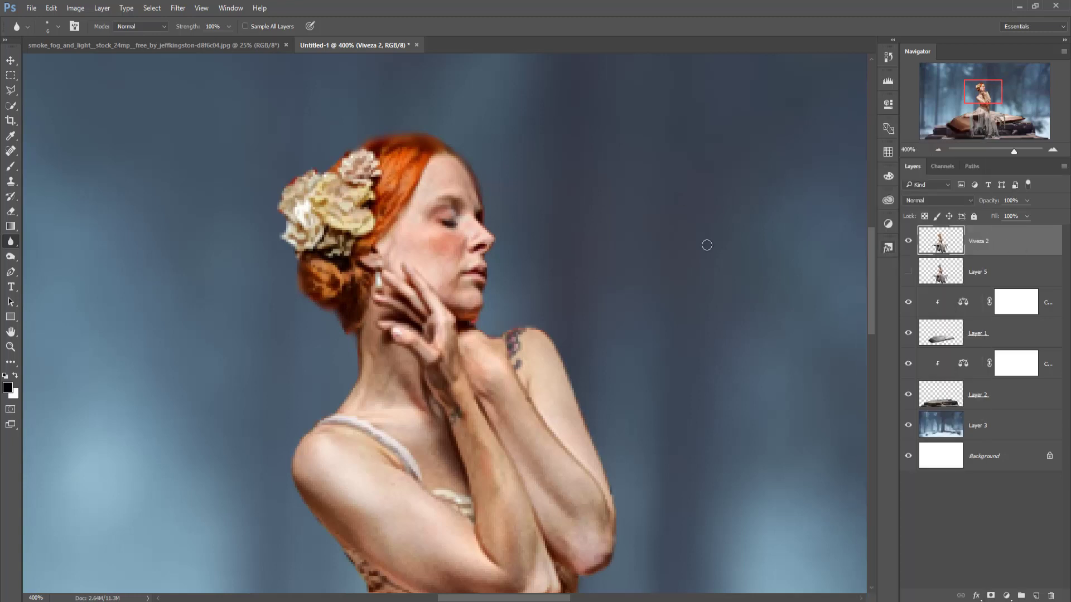
Zoom out to the whole composite and close the smoke_fog image.
left_click(15, 64)
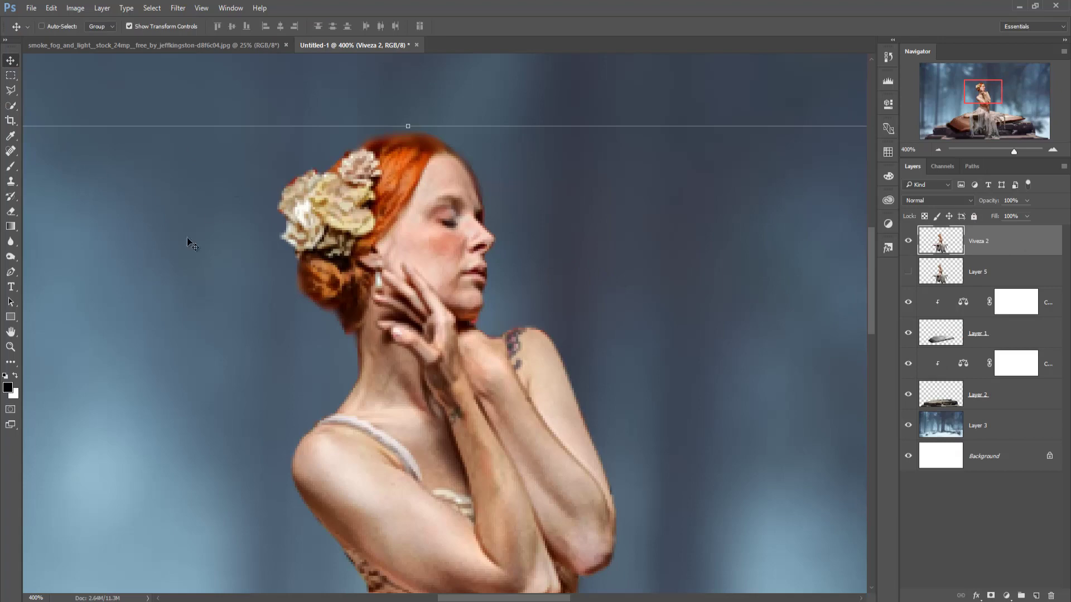
key("ctrl+minus")
key("ctrl+minus")
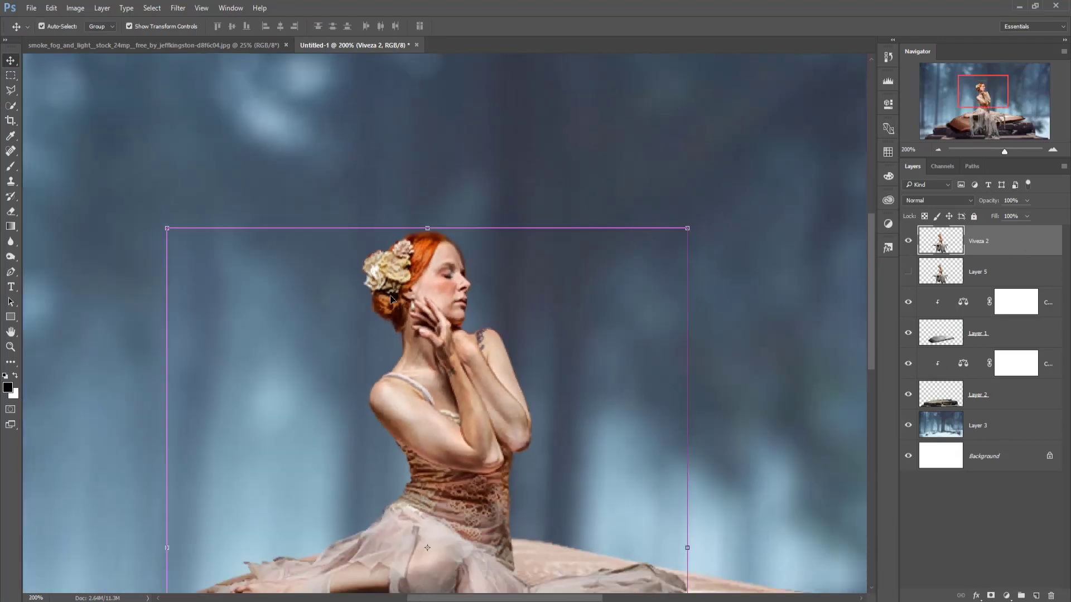
key("ctrl+minus")
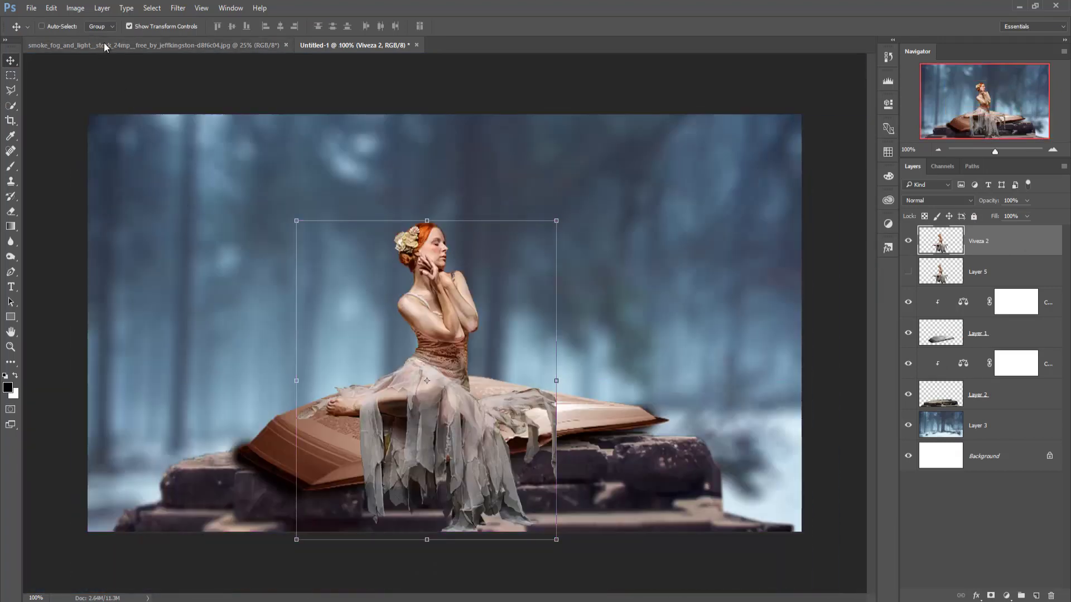
left_click(286, 45)
Add an empty layer above Viveza 2 and load a 200 px smoke brush.
left_click(11, 166)
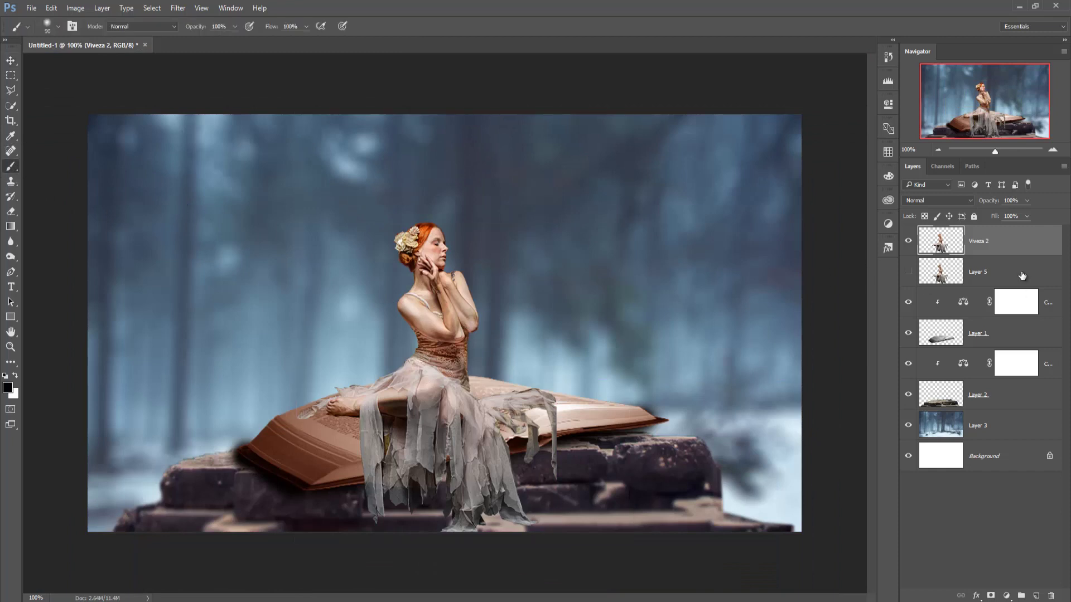
left_click(1036, 595)
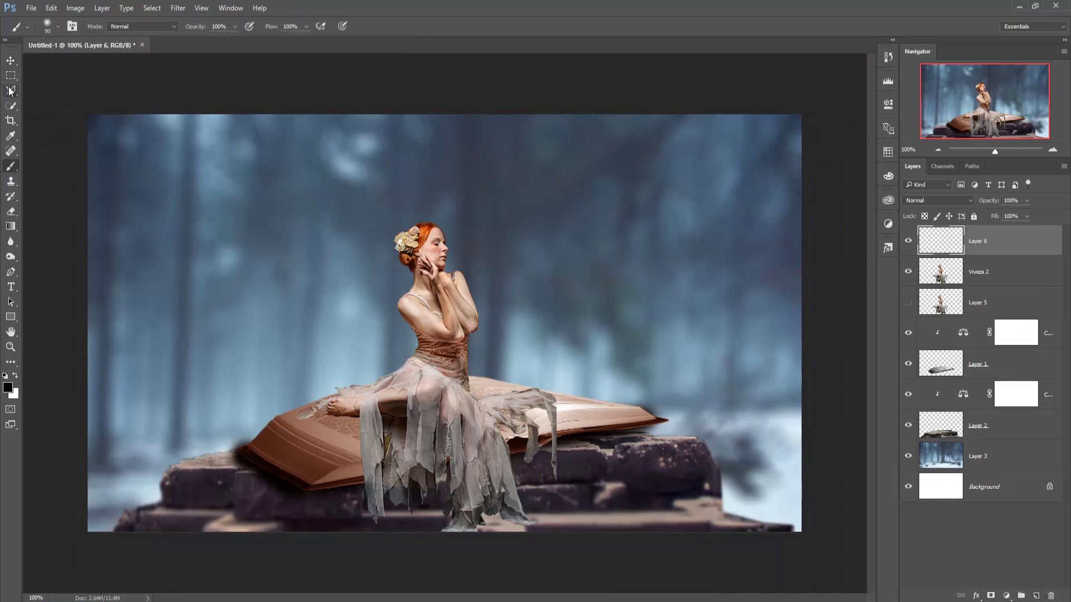
left_click(55, 28)
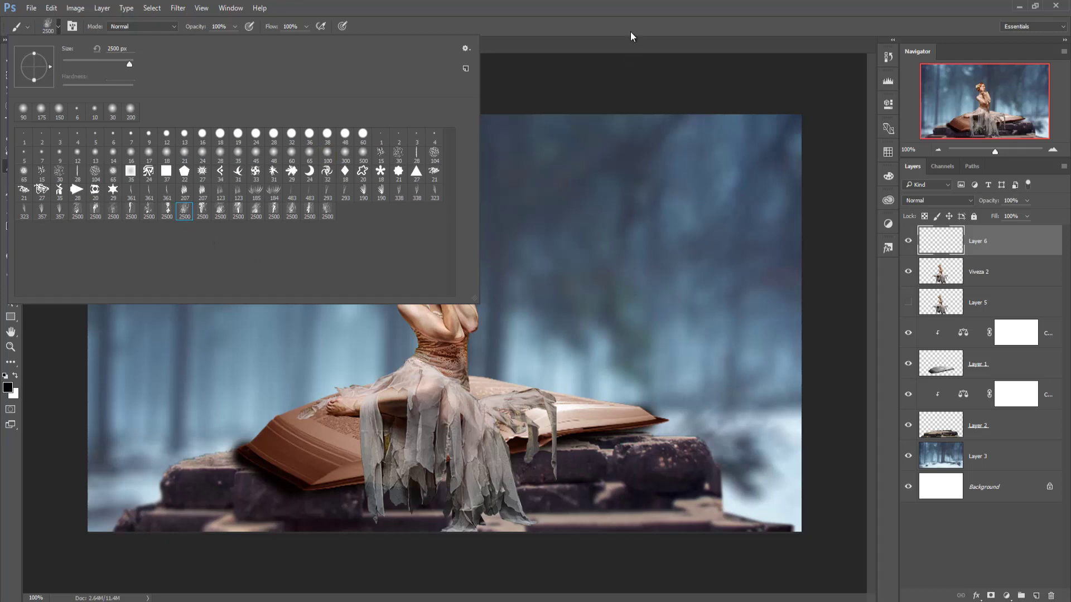
left_click(629, 6)
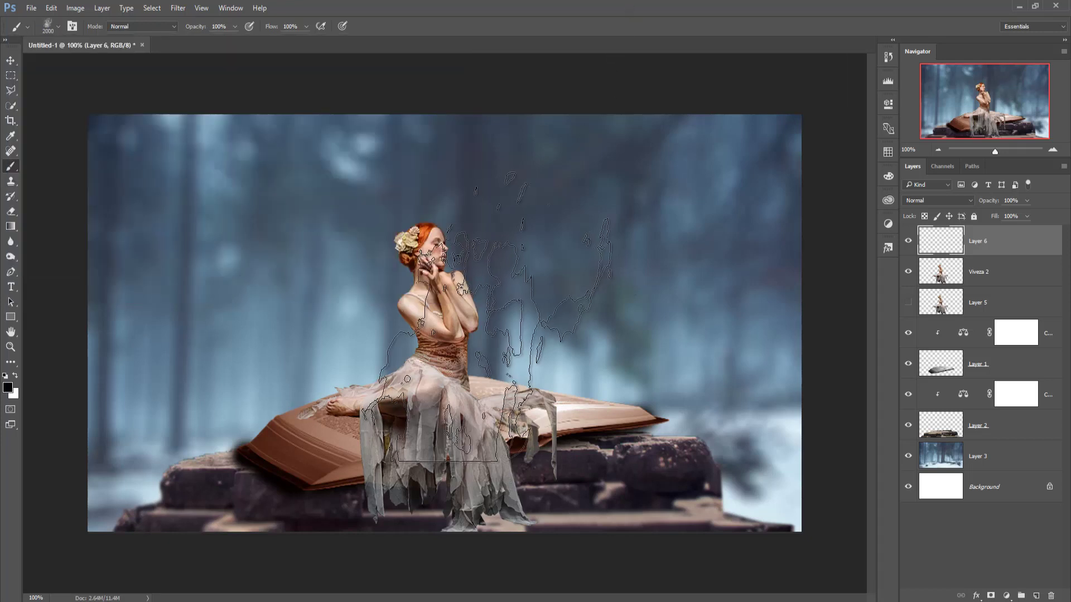
key("bracketleft")
key("bracketleft")
key("bracketleft")
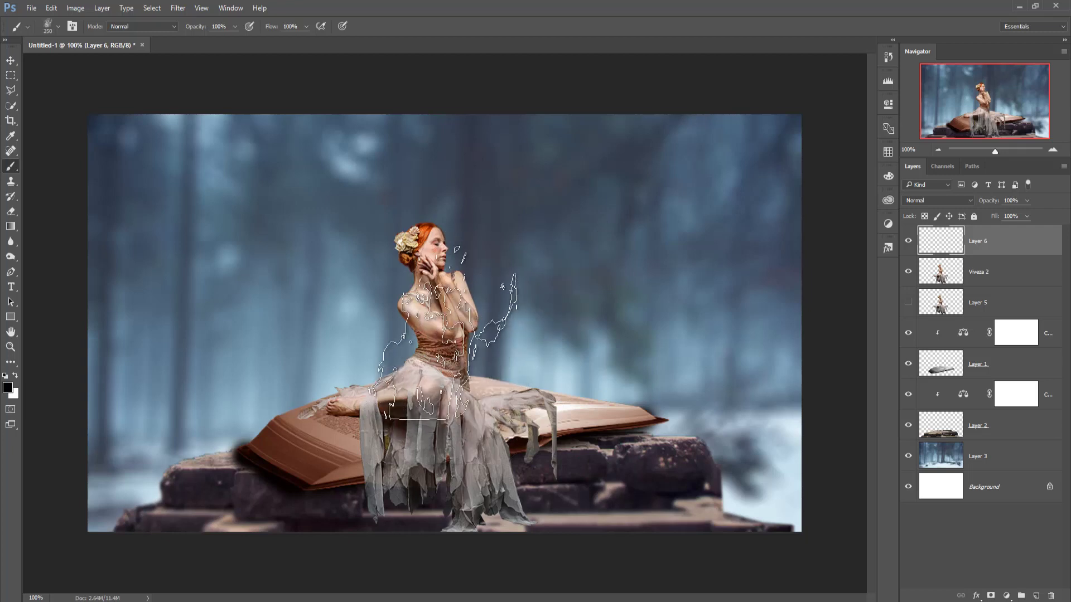
key("bracketleft")
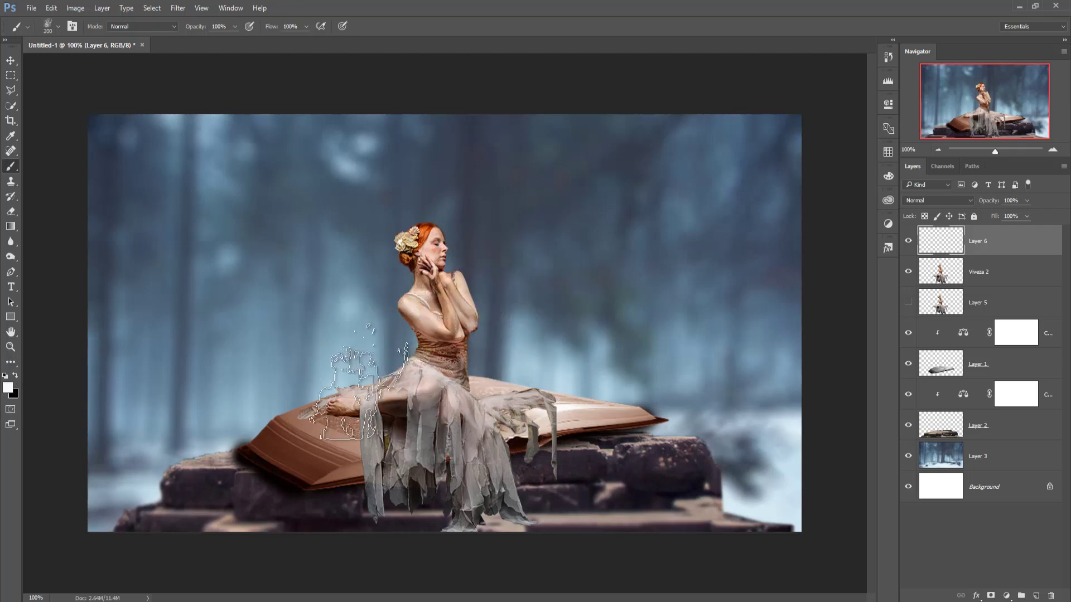
right_click(402, 337)
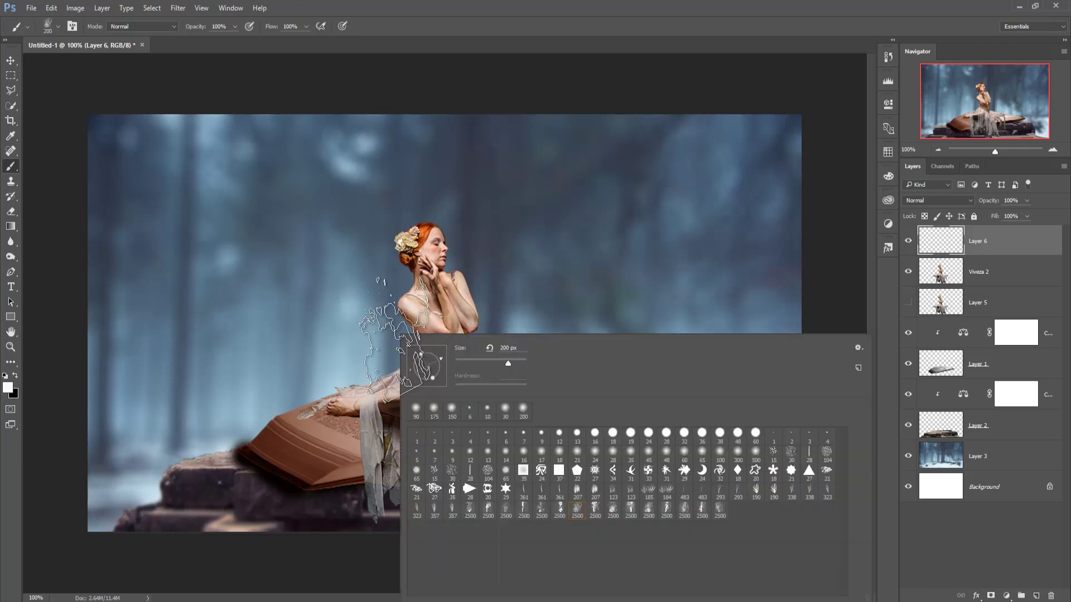
left_click(462, 9)
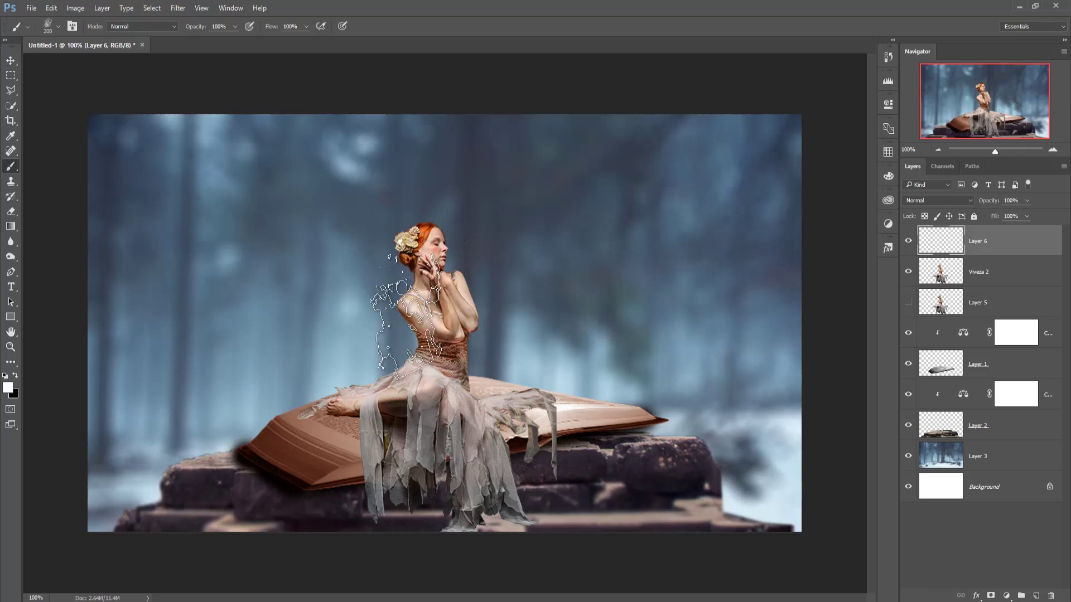
Stamp white smoke left of the woman and beside her head on a new layer.
left_click(410, 315)
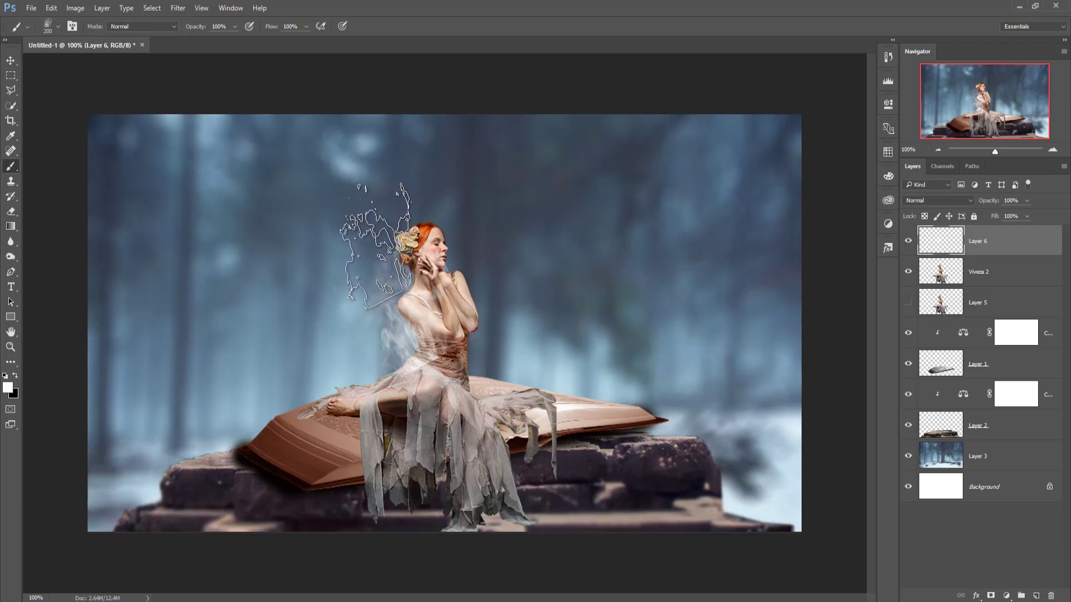
left_click(368, 243)
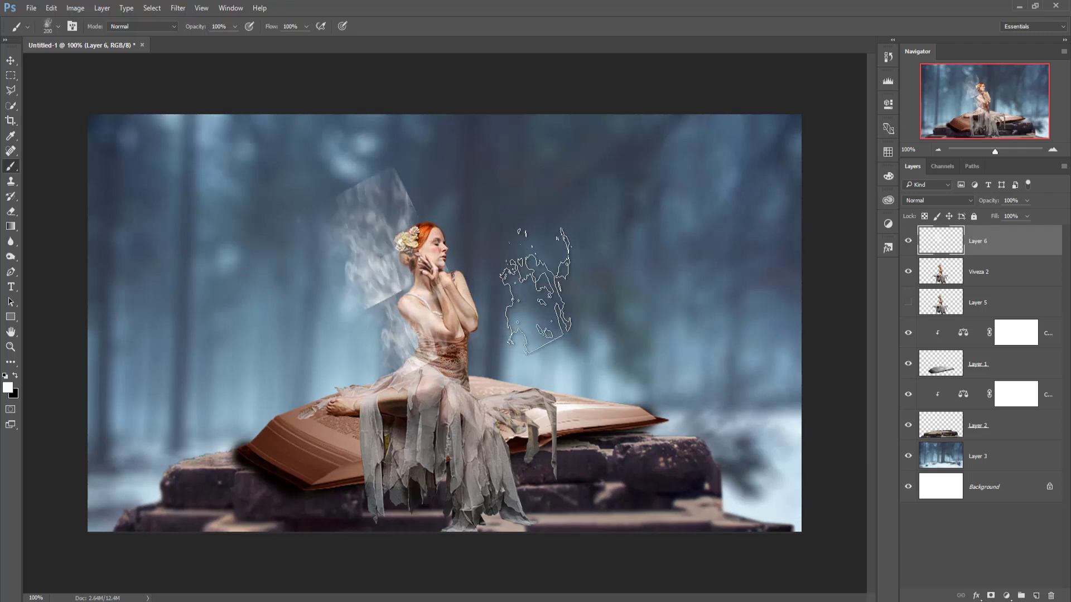
key("ctrl+z")
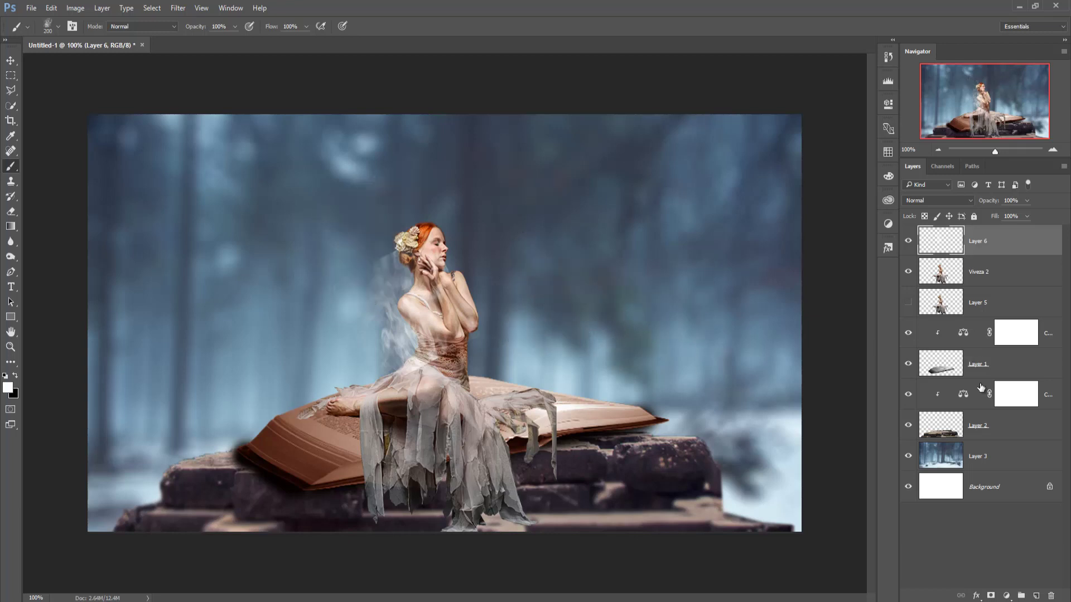
left_click(1031, 595)
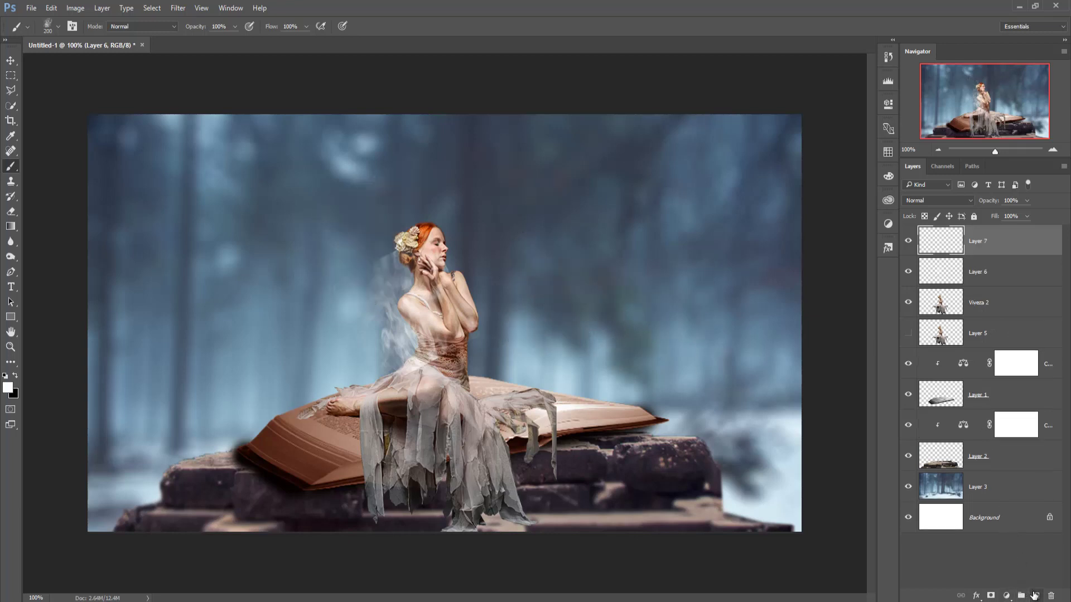
left_click(386, 237)
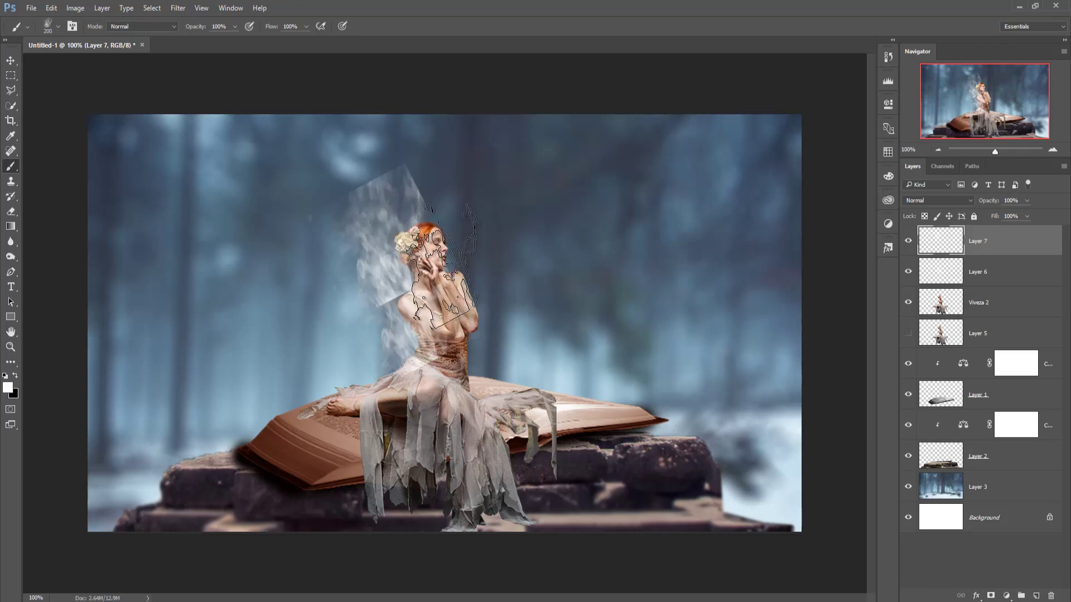
Stamp more smoke right of, above, and upper-left of her head, each on a new layer.
key("ctrl+shift+alt+n")
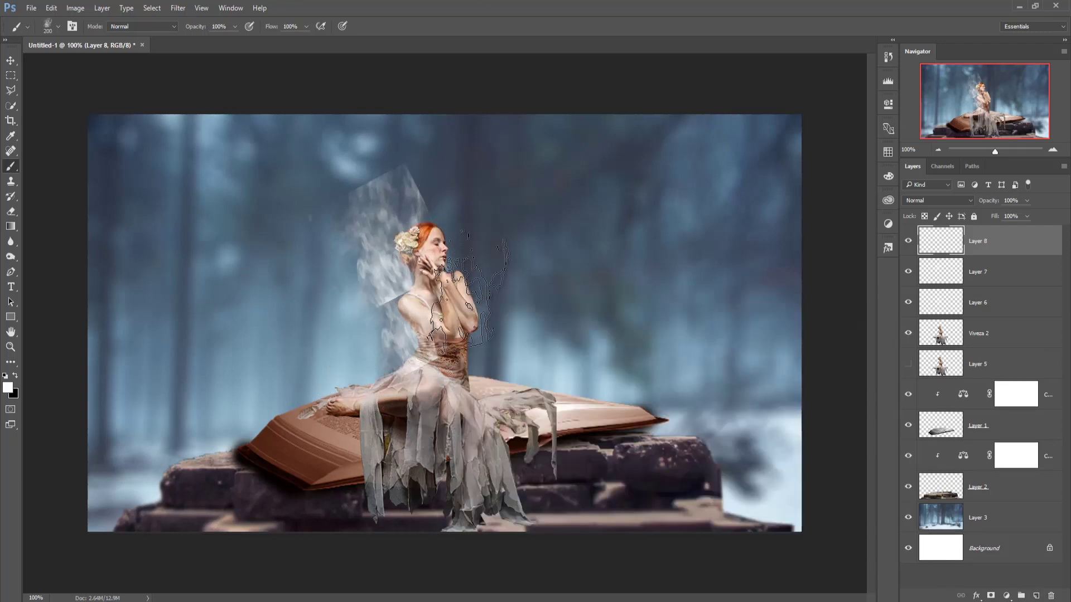
left_click(474, 281)
key("ctrl+shift+alt+n")
left_click(1035, 595)
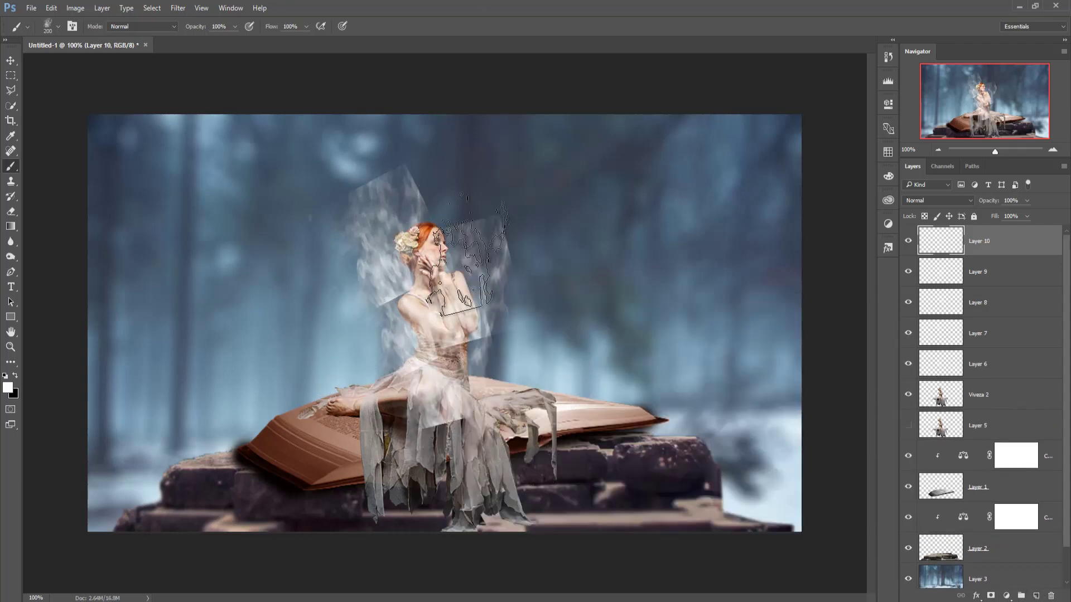
left_click(462, 223)
left_click(1036, 595)
right_click(360, 198)
key("Escape")
left_click(359, 175)
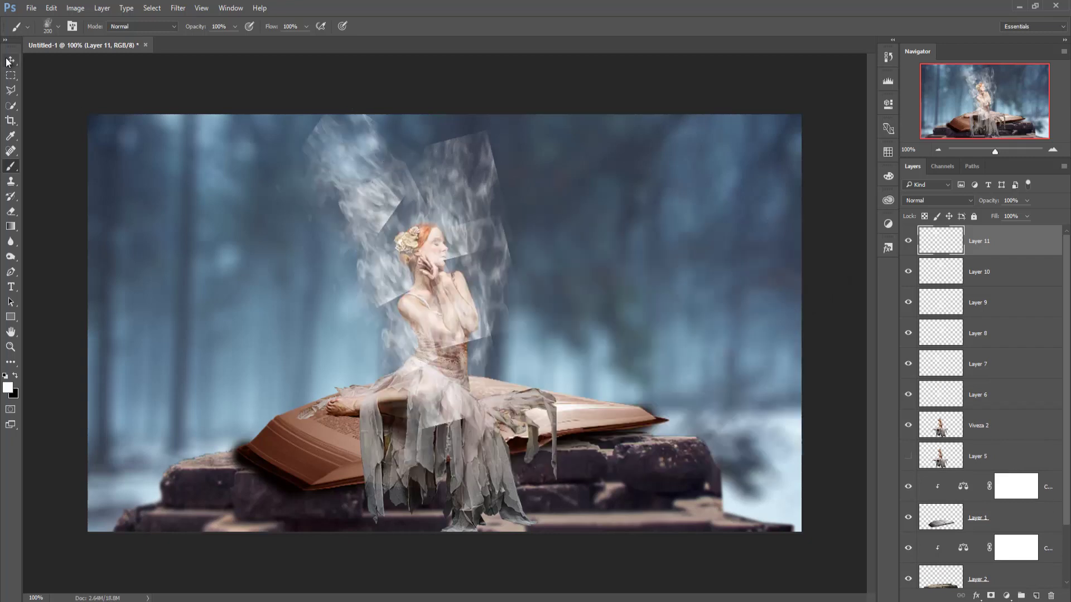
Mask Layer 11 and new Layer 12 with a 150 px black brush to hide smoke above her head.
left_click(990, 595)
key("x")
left_click_drag(235, 26, 196, 48)
key("bracketleft")
key("bracketleft")
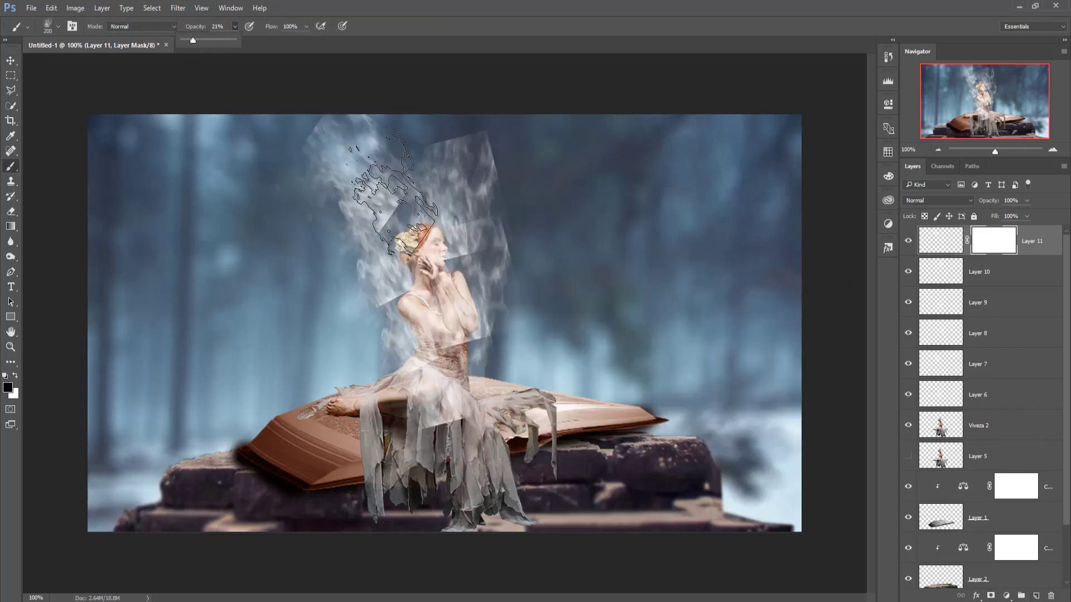
left_click_drag(374, 168, 390, 195)
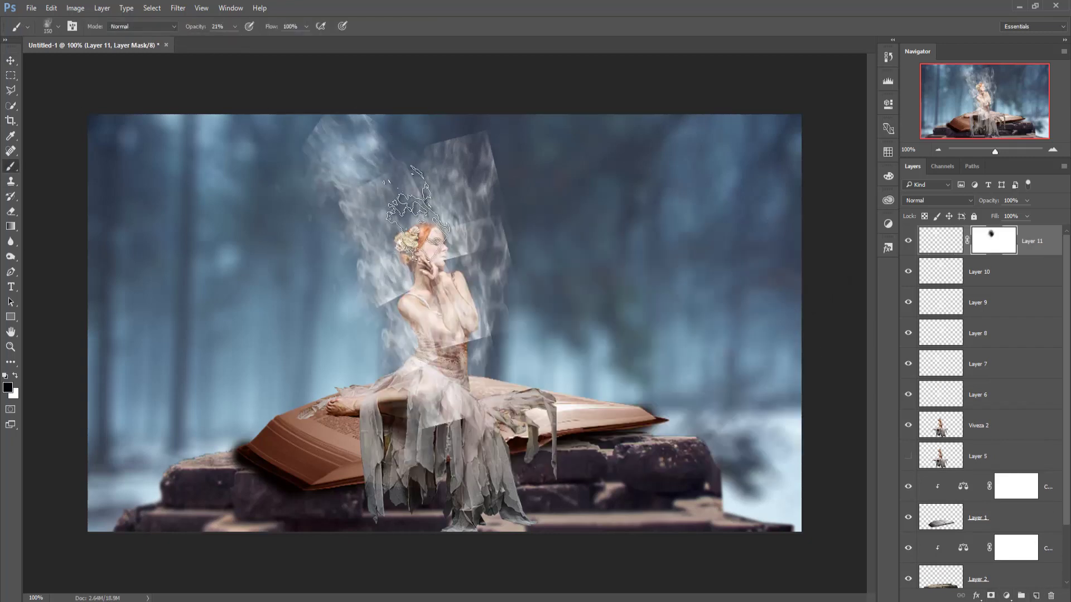
left_click(982, 363)
key("x")
left_click(1036, 595)
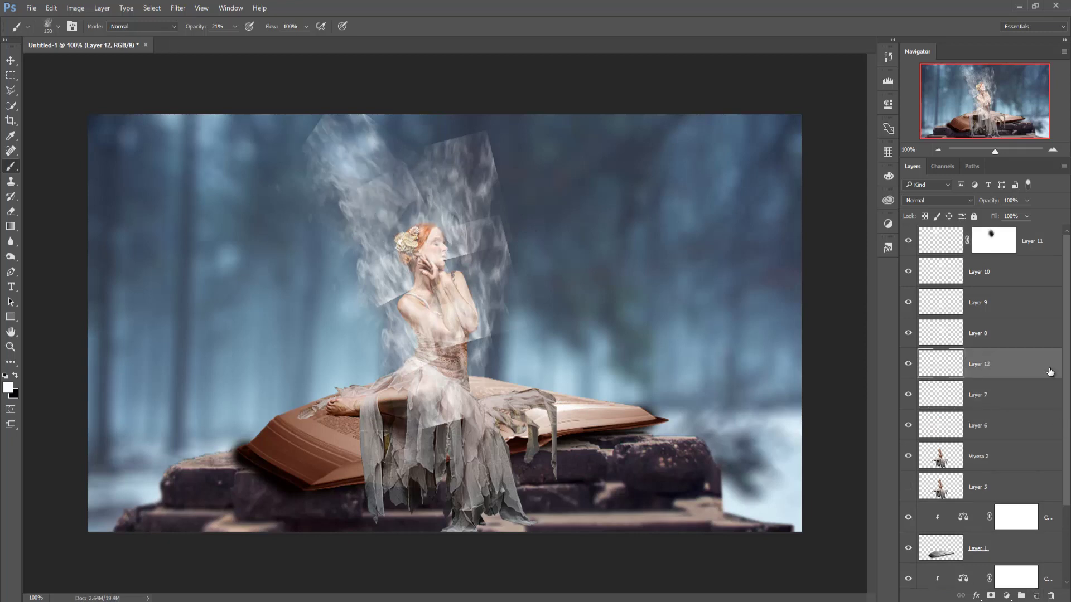
left_click(991, 595)
left_click_drag(399, 167, 399, 234)
At 50% opacity, mask Layer 7's smoke over her chest and Layer 6's smoke left of her.
key("5")
key("alt+bracketleft")
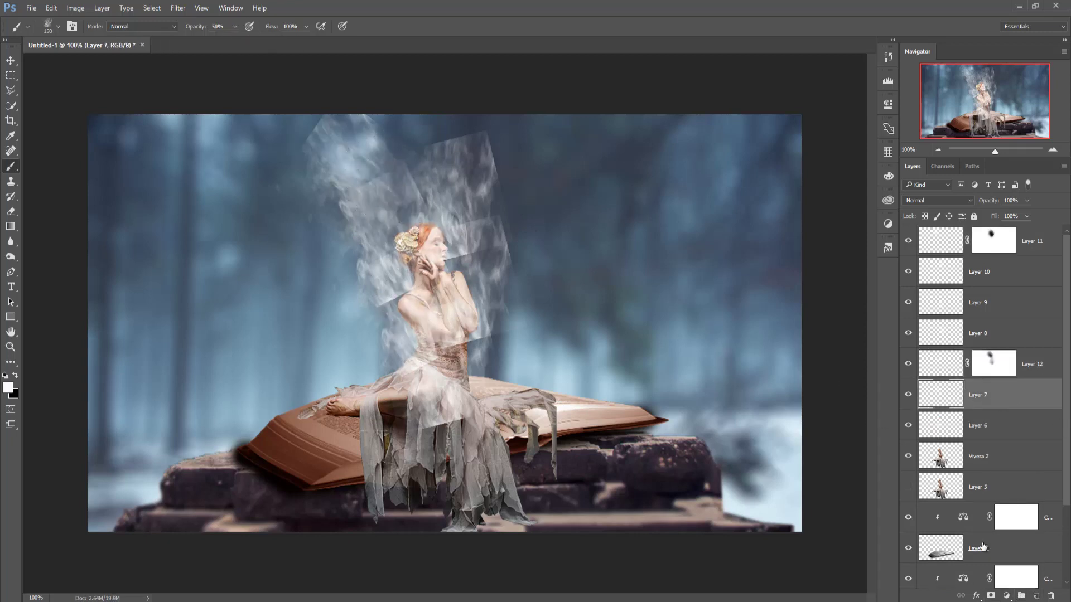
left_click(991, 595)
left_click_drag(390, 145, 412, 351)
key("alt+bracketleft")
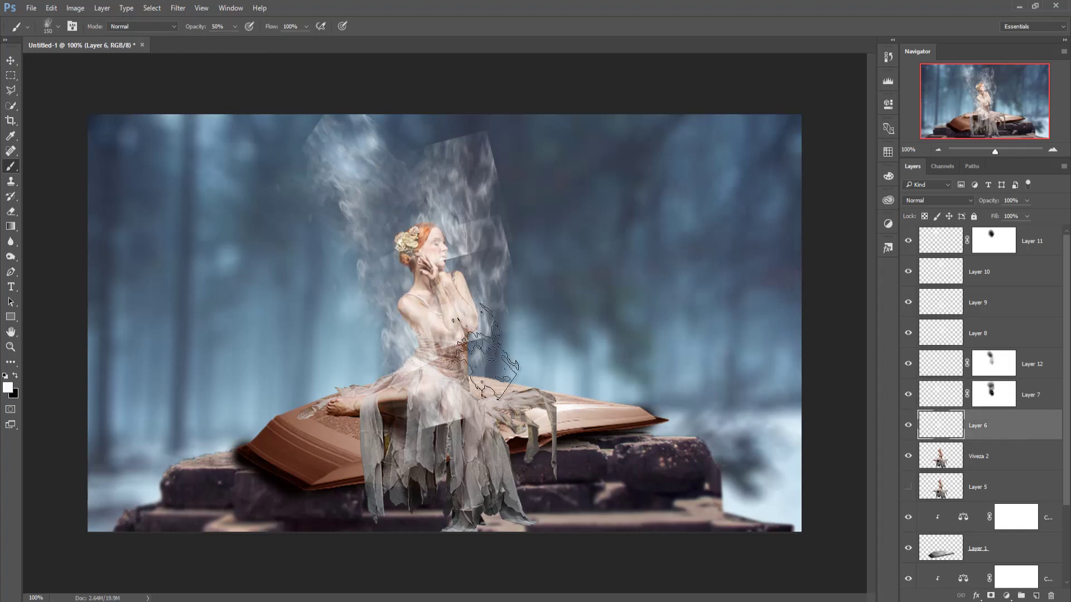
left_click(990, 595)
key("x")
left_click_drag(412, 290, 318, 218)
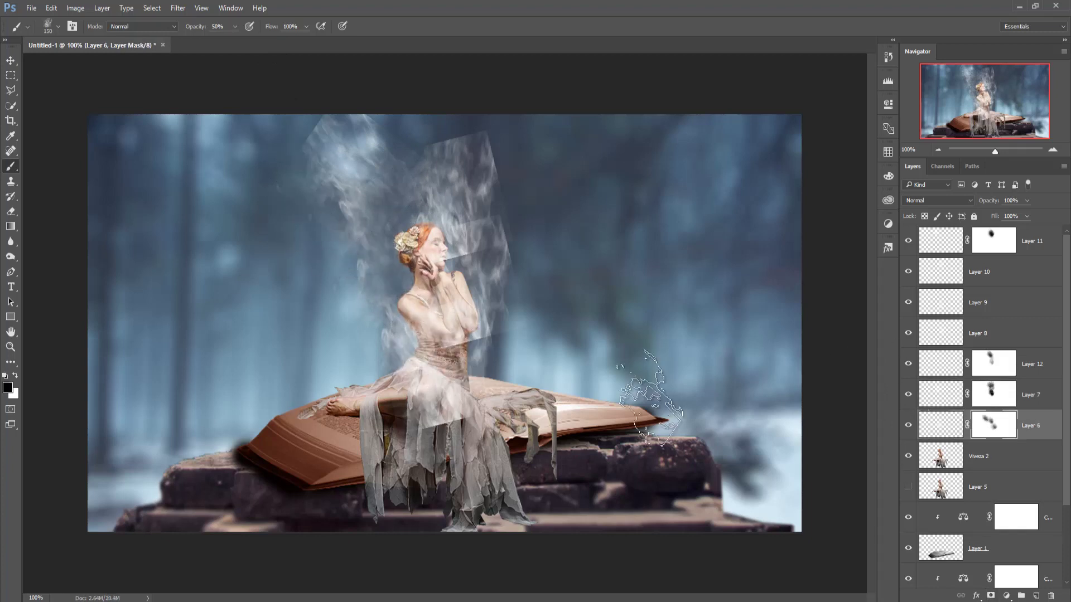
Mask away smoke near her face on the upper smoke layers and Layer 8.
key("alt+bracketright")
key("alt+bracketright")
key("alt+bracketright")
key("alt+bracketright")
left_click_drag(435, 313, 502, 379)
key("alt+bracketright")
mouse_move(446, 200)
left_mouse_down()
mouse_move(477, 231)
mouse_move(490, 143)
mouse_move(491, 156)
left_mouse_up()
key("alt+bracketleft")
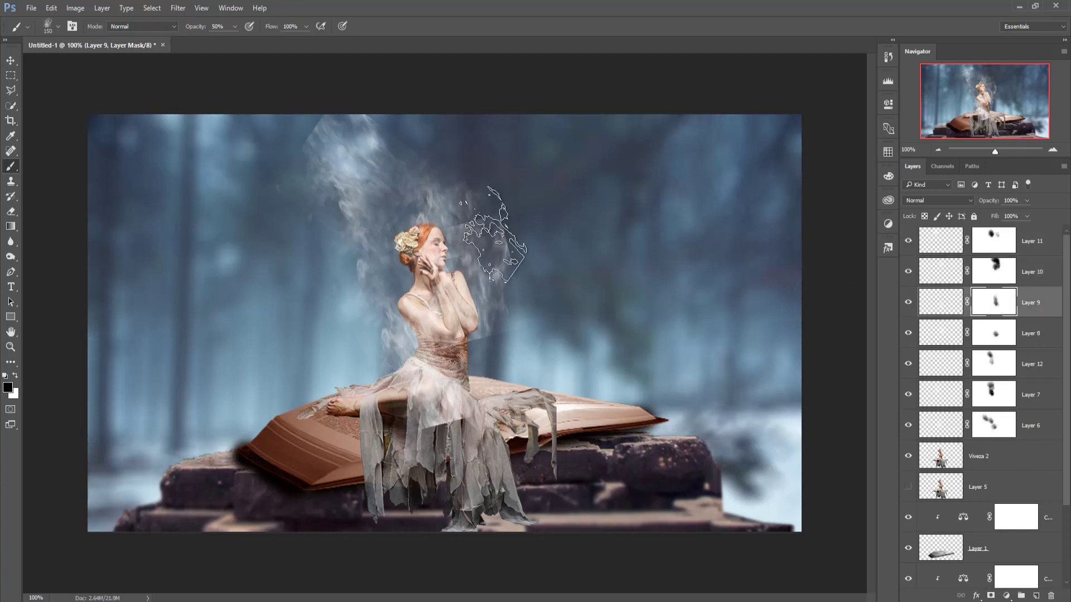
key("alt+bracketleft")
left_click_drag(489, 227, 485, 340)
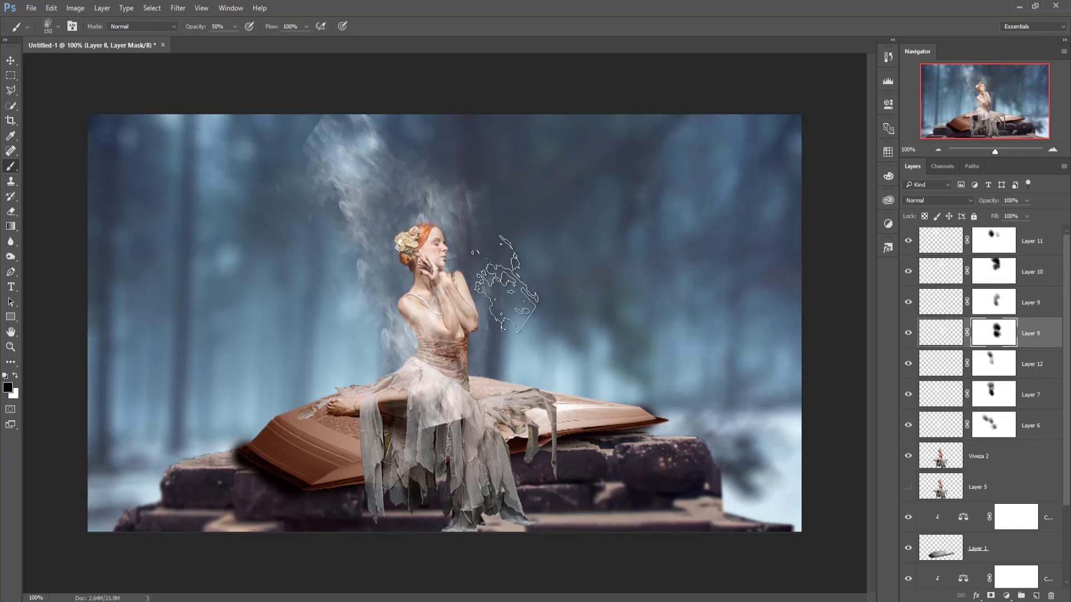
Hide smoke upper-left of the woman on Layer 11, then select smoke Layers 6 through 11.
key("alt+bracketright")
key("alt+bracketright")
key("alt+bracketright")
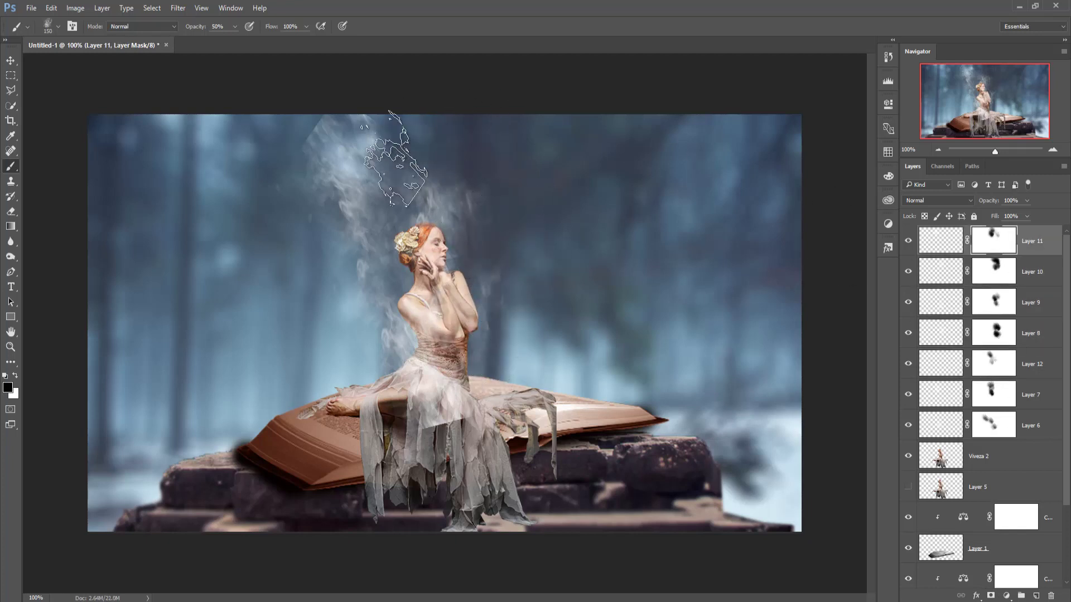
left_click_drag(395, 159, 322, 291)
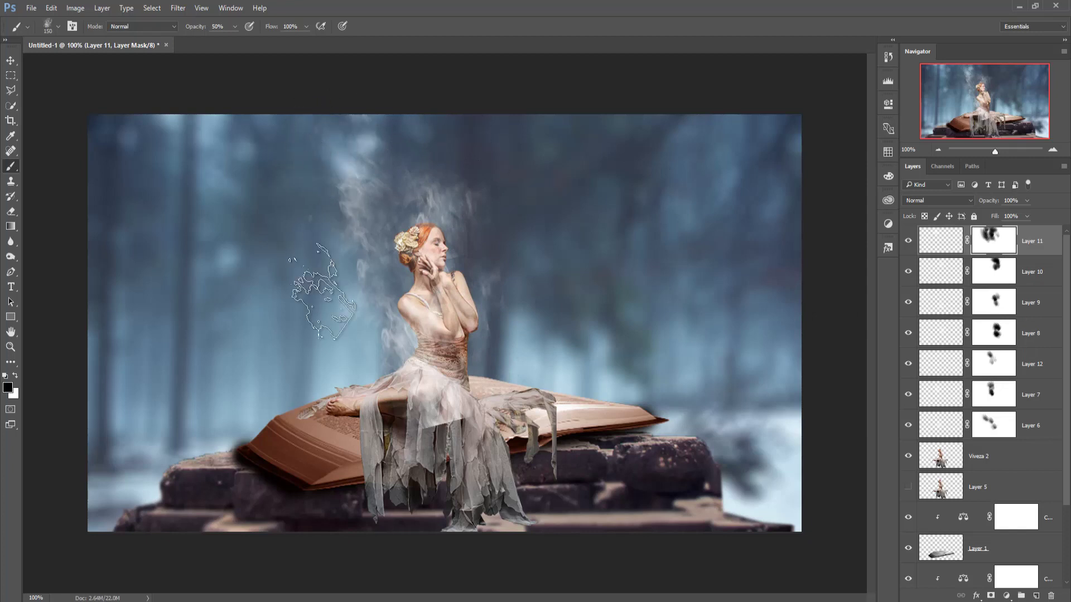
left_click(940, 240)
key("x")
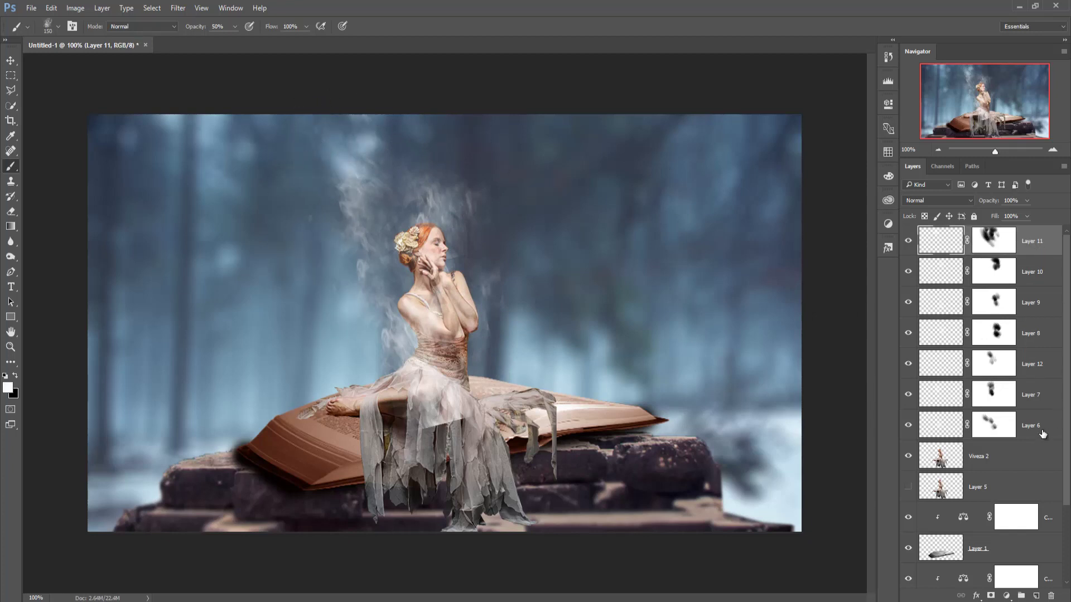
left_click(1043, 434, "shift")
Merge the selected smoke layers into one and add a layer mask.
right_click(1033, 240)
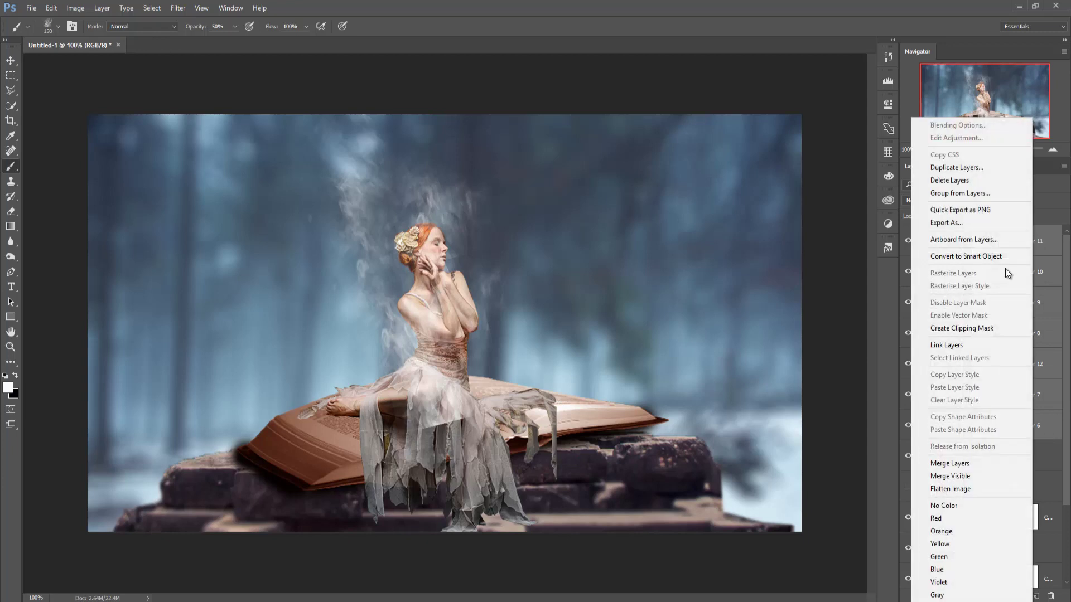
left_click(955, 463)
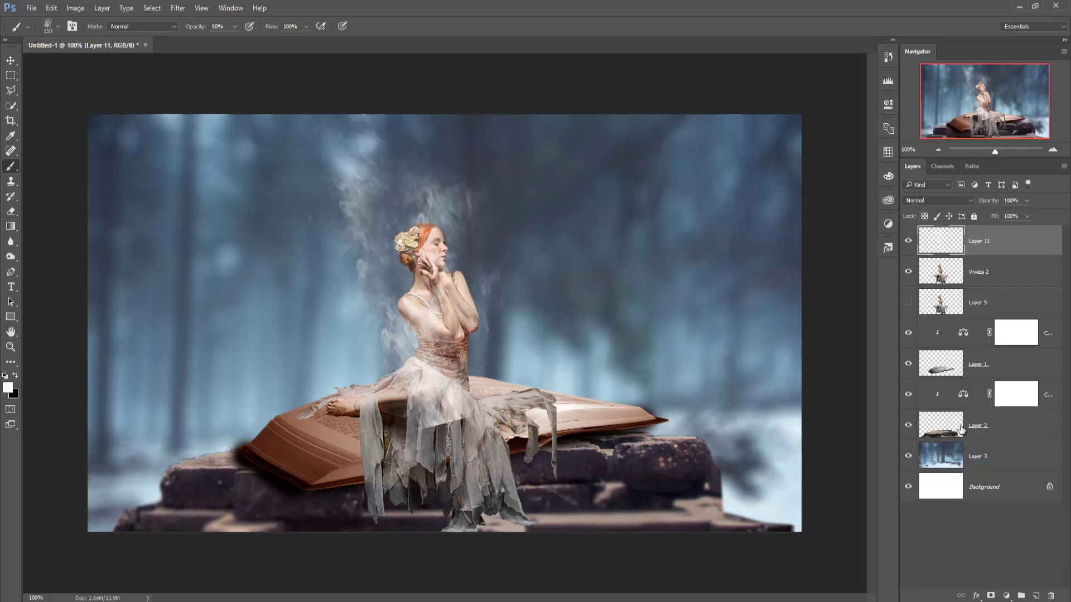
left_click(992, 595)
With a 100 px black brush, hide smoke near her face, above her head and over the dress.
key("x")
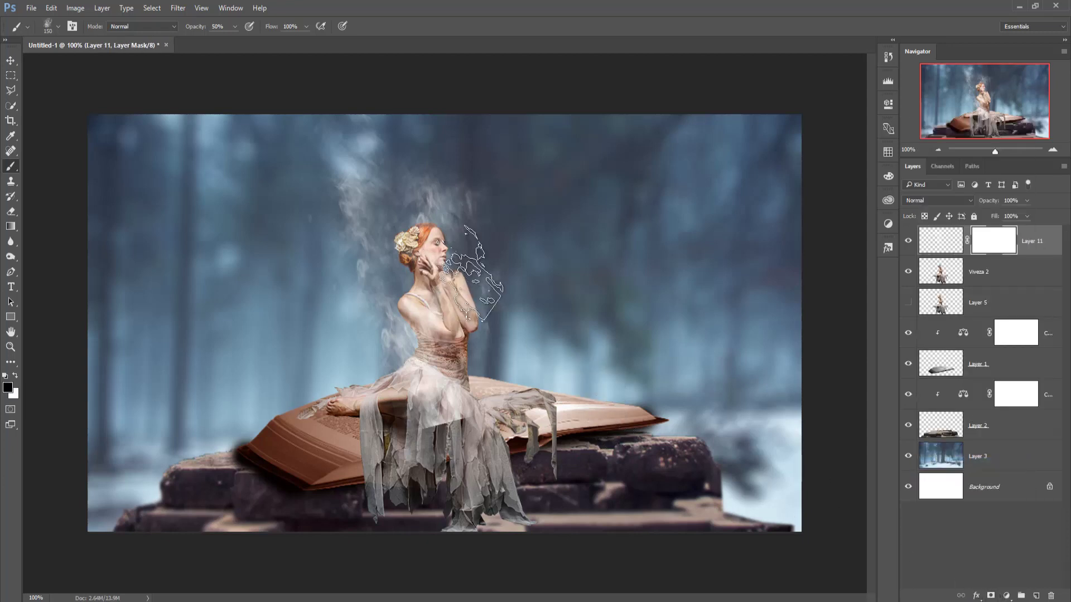
key("bracketleft")
key("bracketleft")
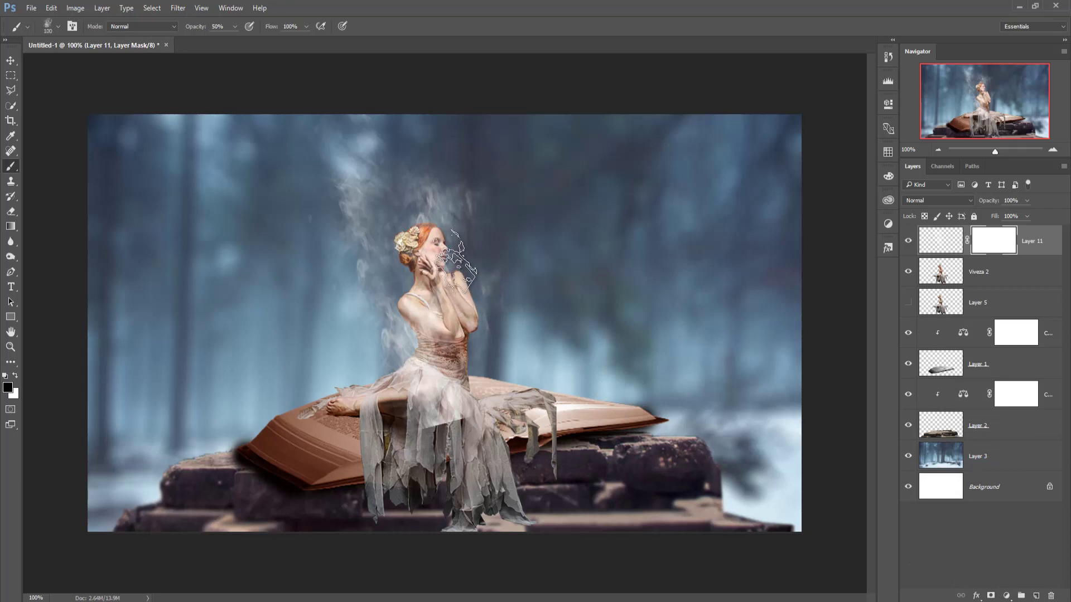
left_click(443, 257)
left_click(392, 254)
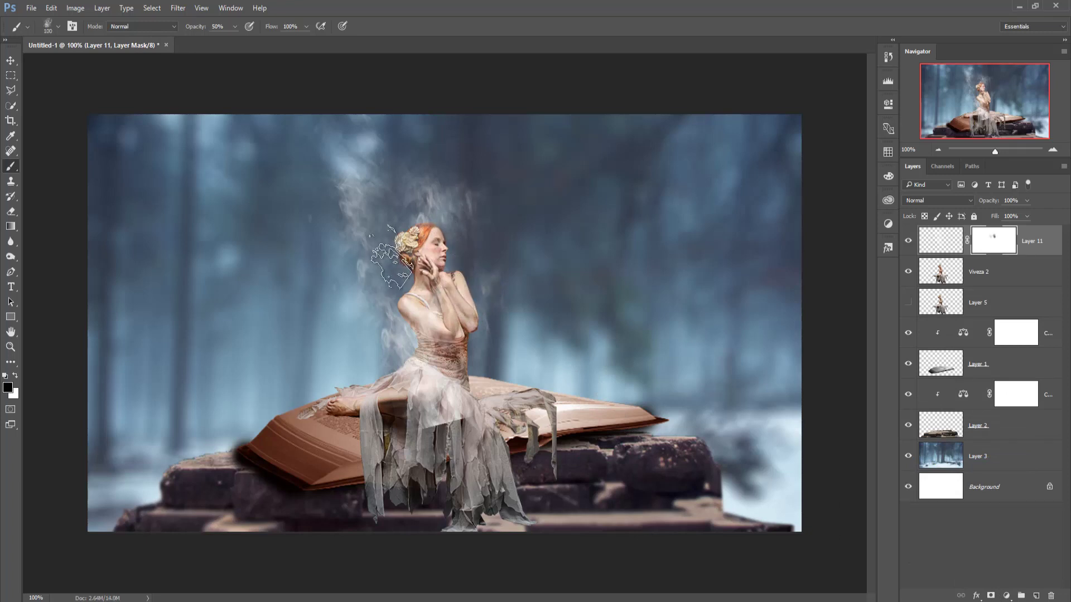
left_click_drag(305, 188, 318, 111)
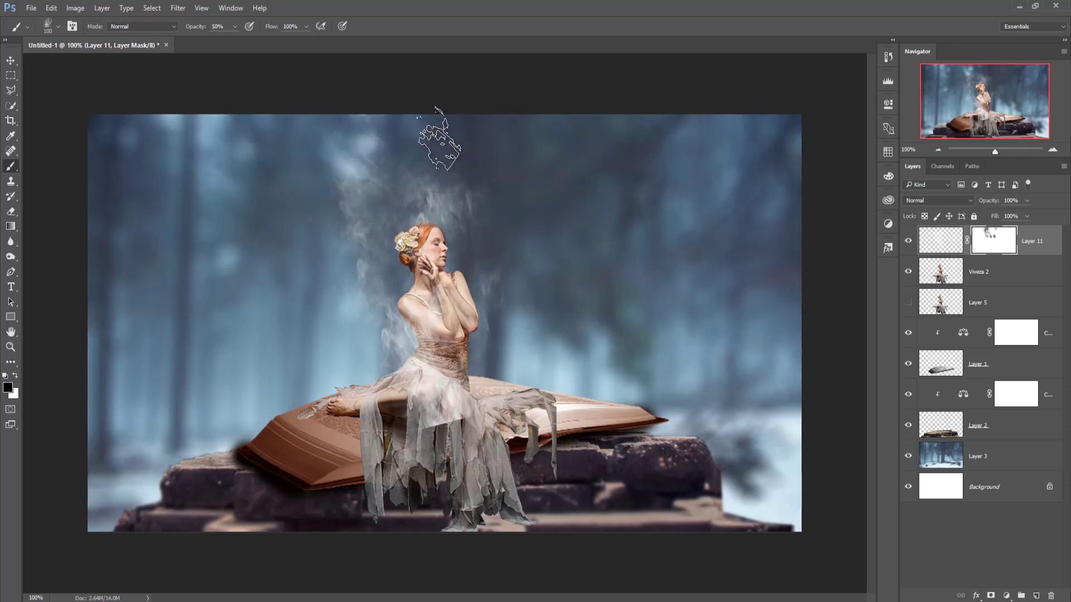
mouse_move(530, 367)
left_mouse_down()
mouse_move(468, 419)
mouse_move(441, 407)
mouse_move(460, 411)
left_mouse_up()
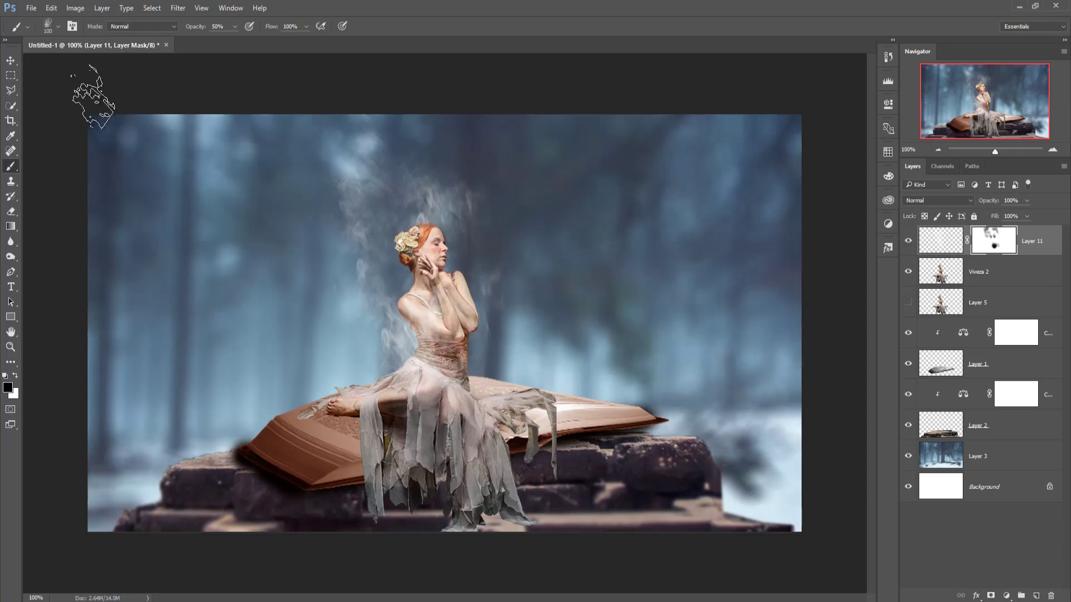
Create a new empty layer directly above the hidden Layer 5.
key("v")
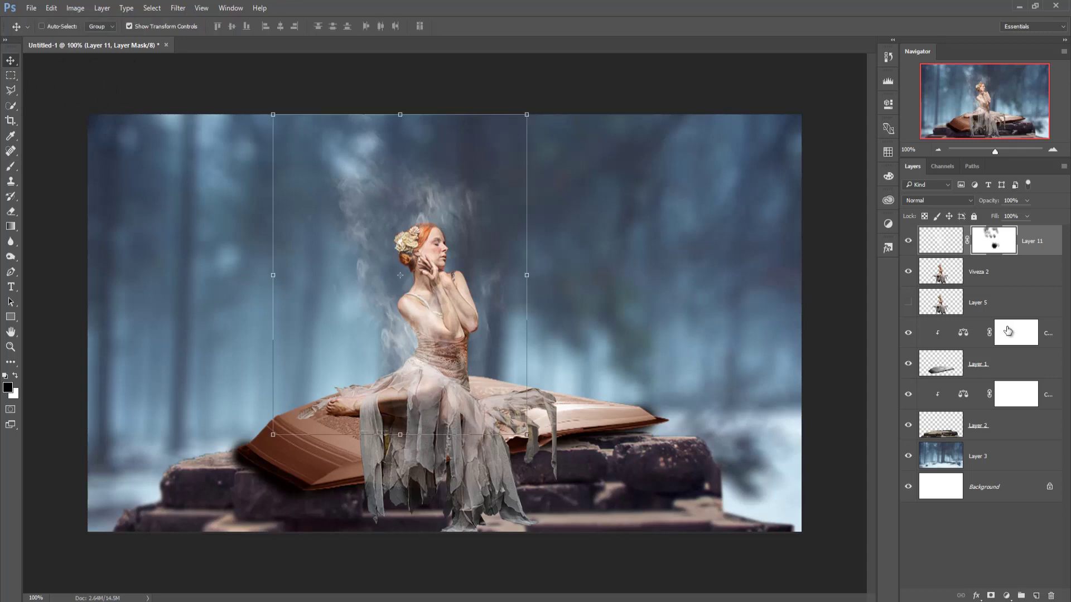
left_click(1002, 275)
left_click(1008, 303)
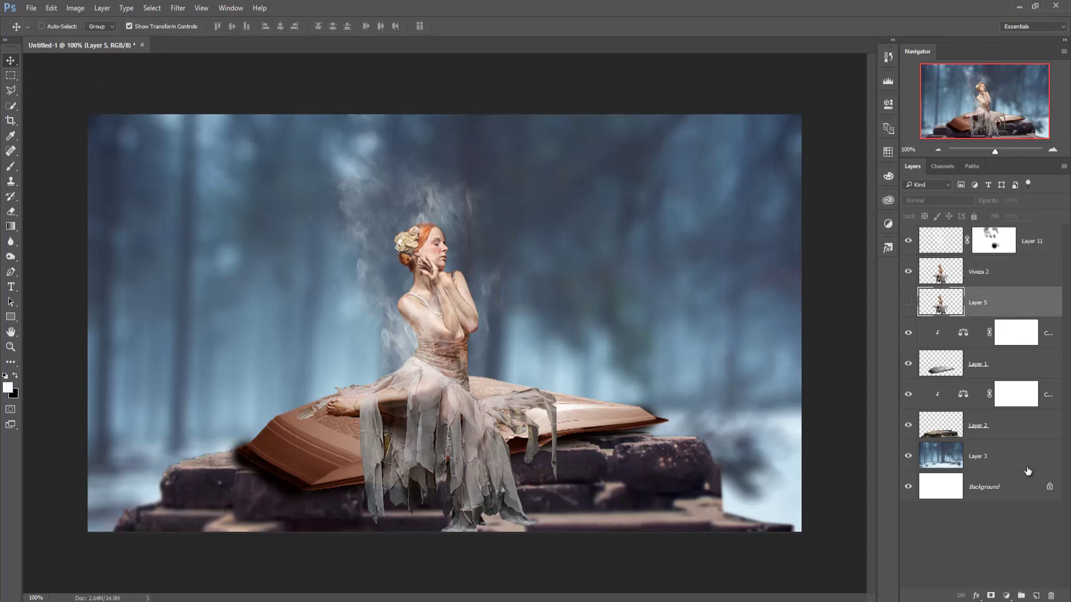
left_click(1031, 596)
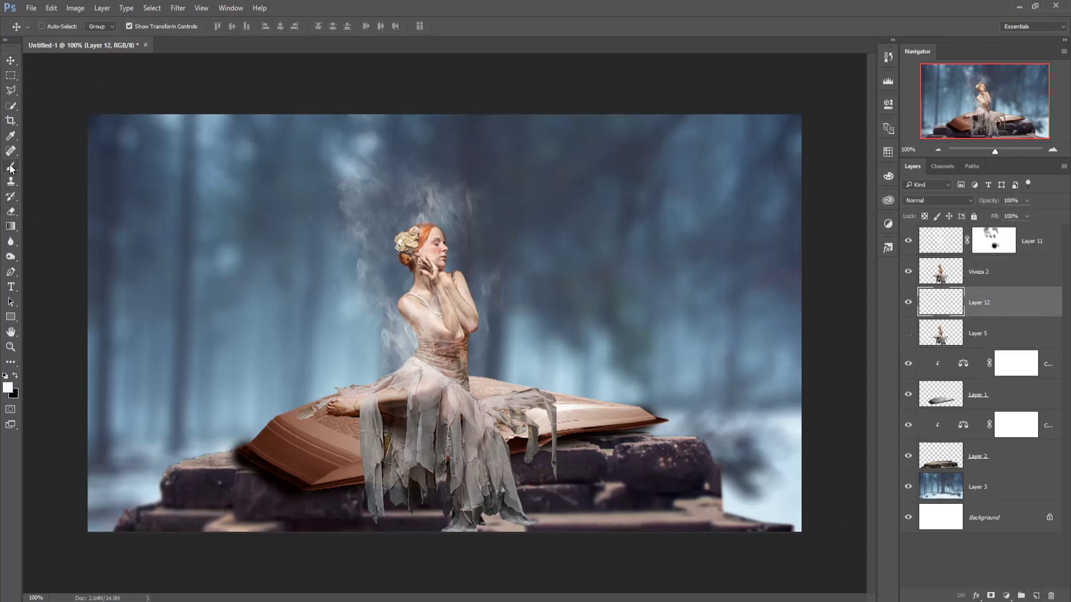
Set up the Brush tool with a smoke-shaped tip at 500 px.
left_click(10, 167)
left_click(51, 26)
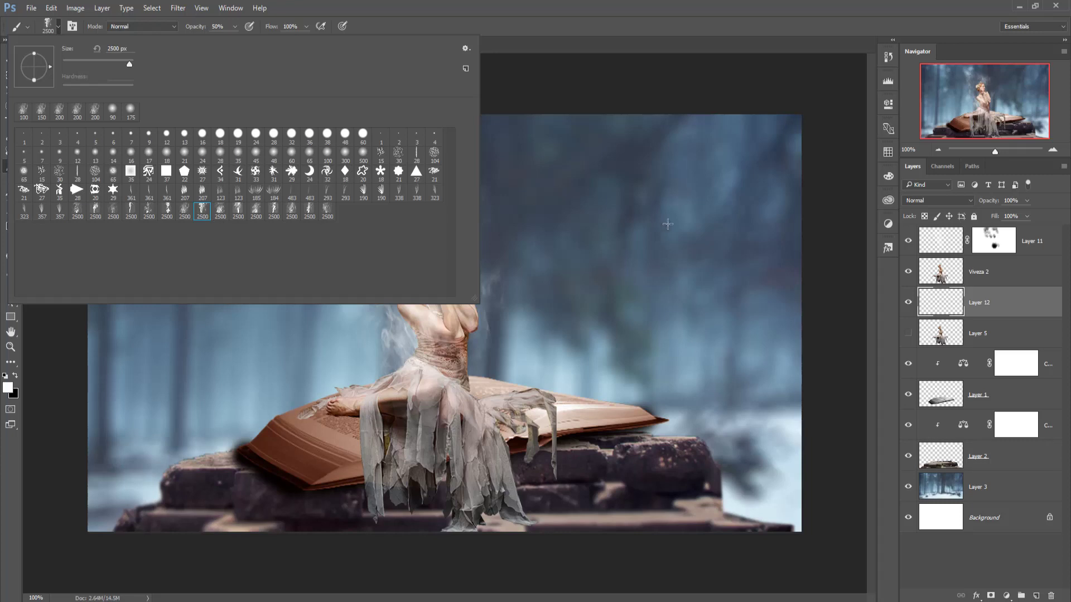
left_click(518, 206)
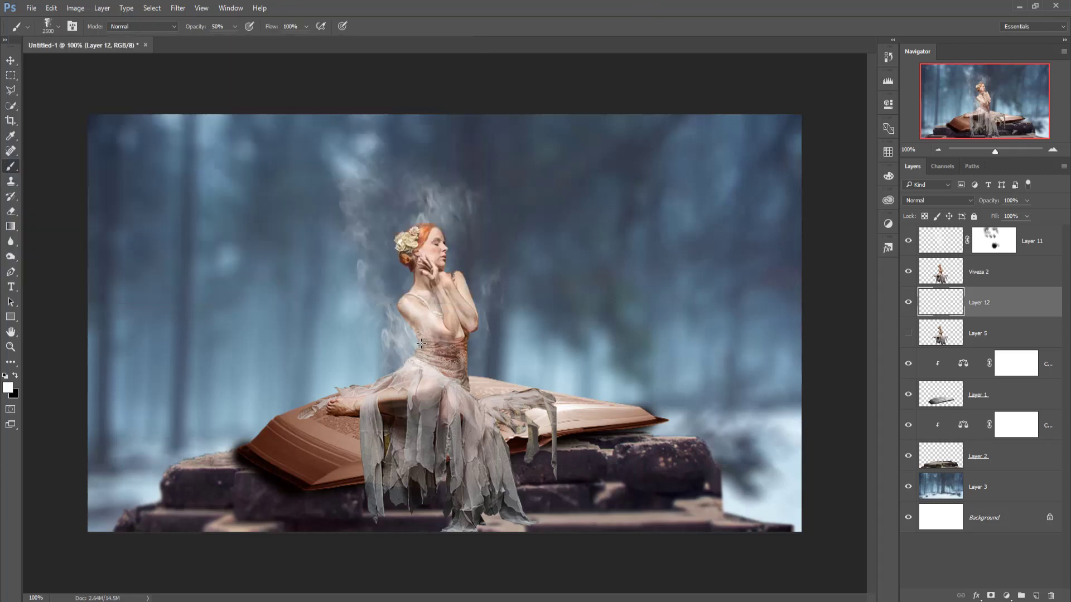
key("bracketleft")
key("bracketleft")
key("bracketleft")
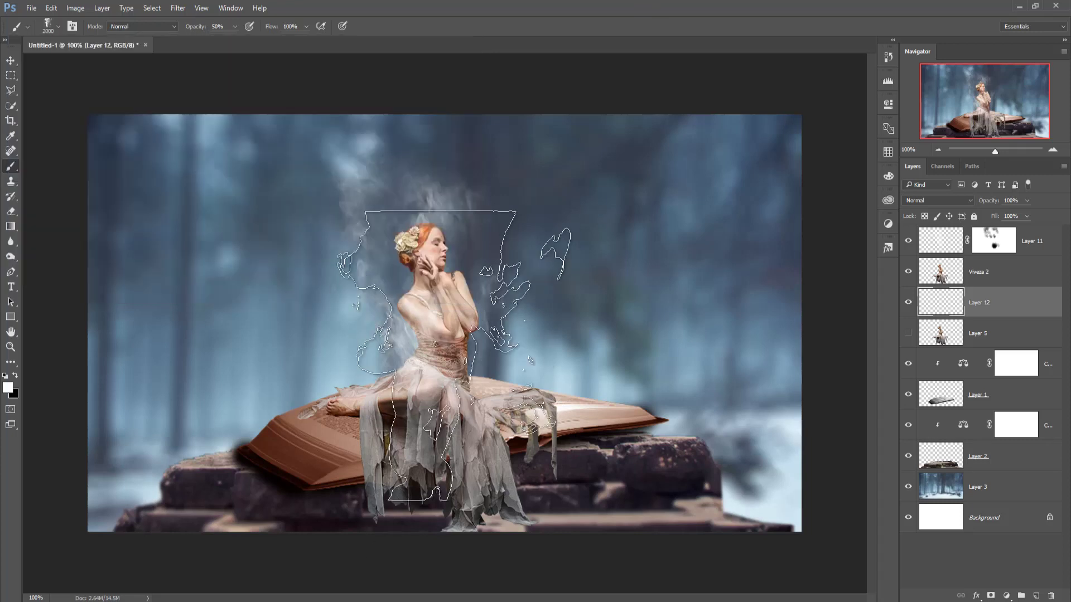
key("bracketright")
right_click(426, 335)
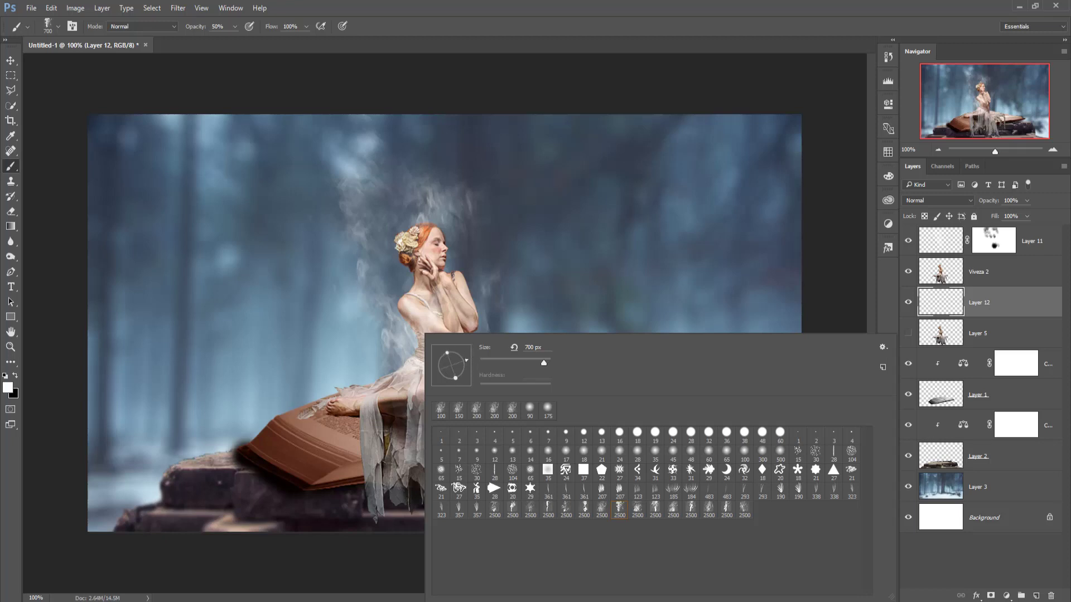
key("Escape")
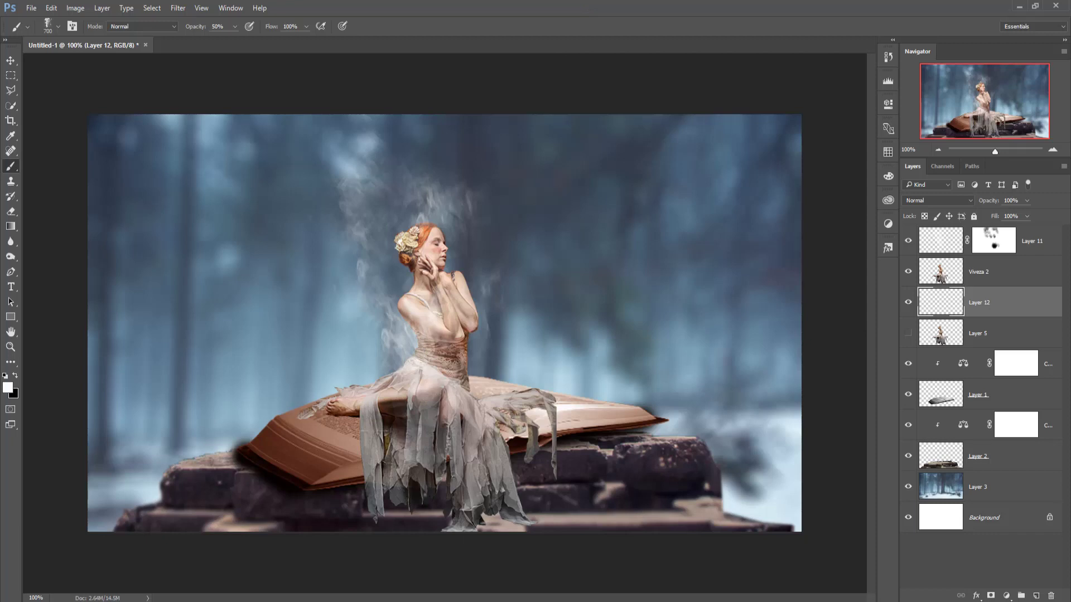
key("bracketleft")
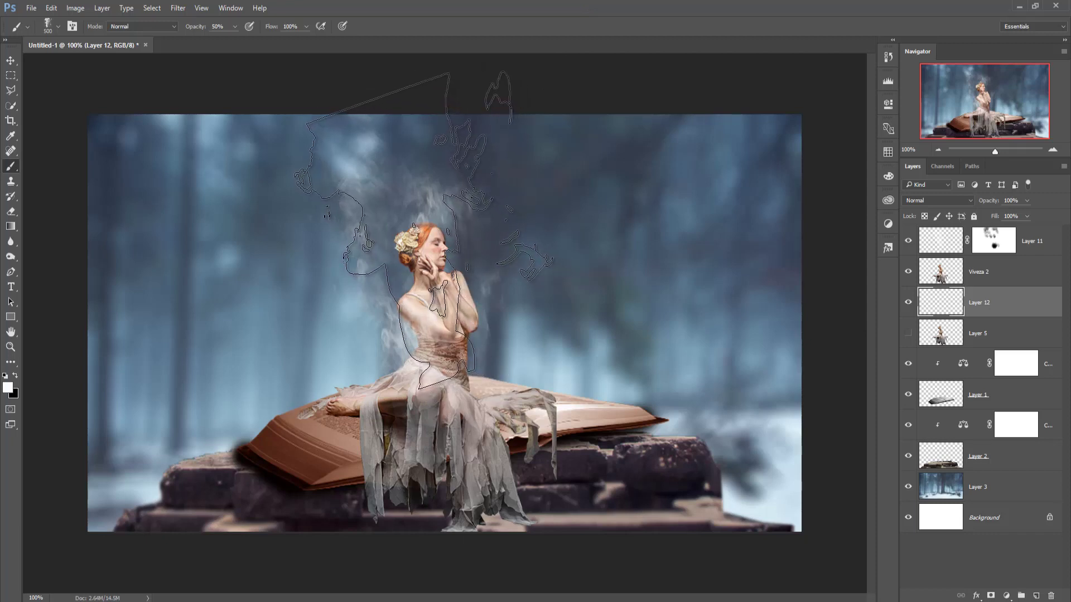
Stamp dense white smoke twice above the fairy's head.
left_click(424, 229)
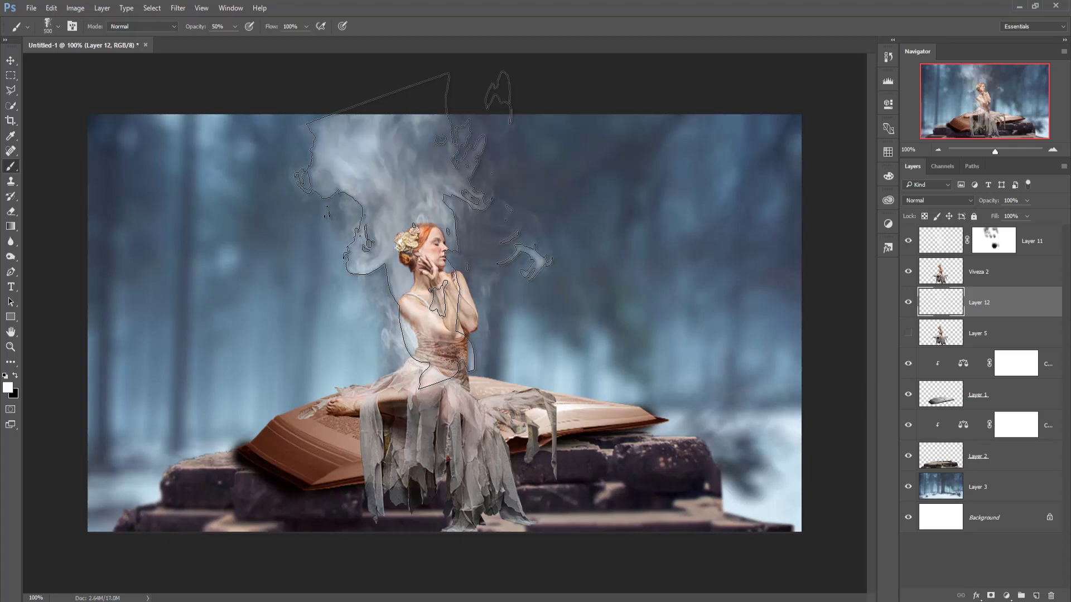
left_click(423, 230)
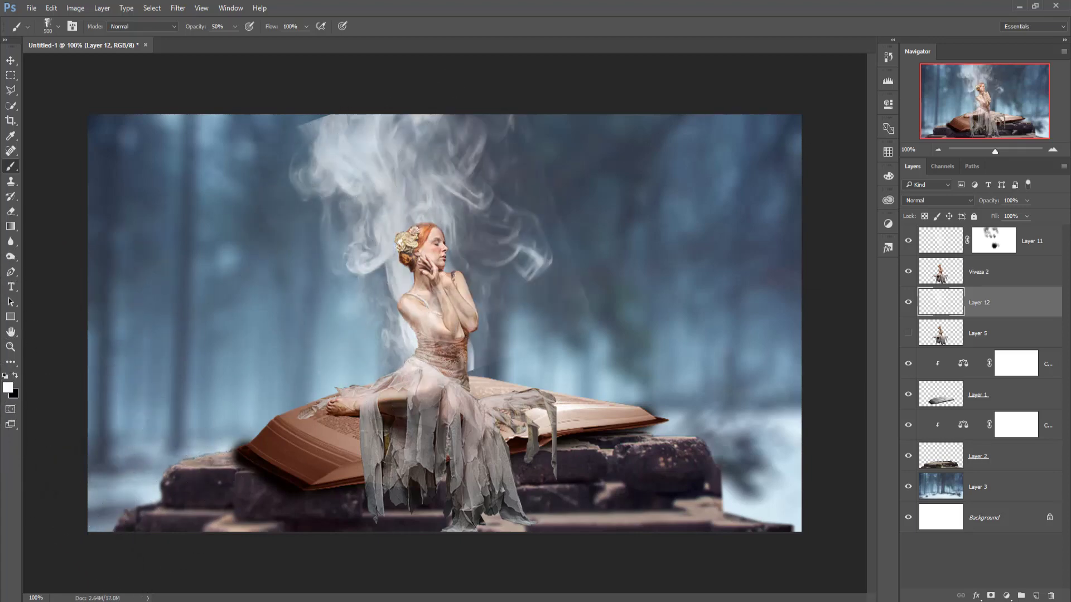
left_click(11, 62)
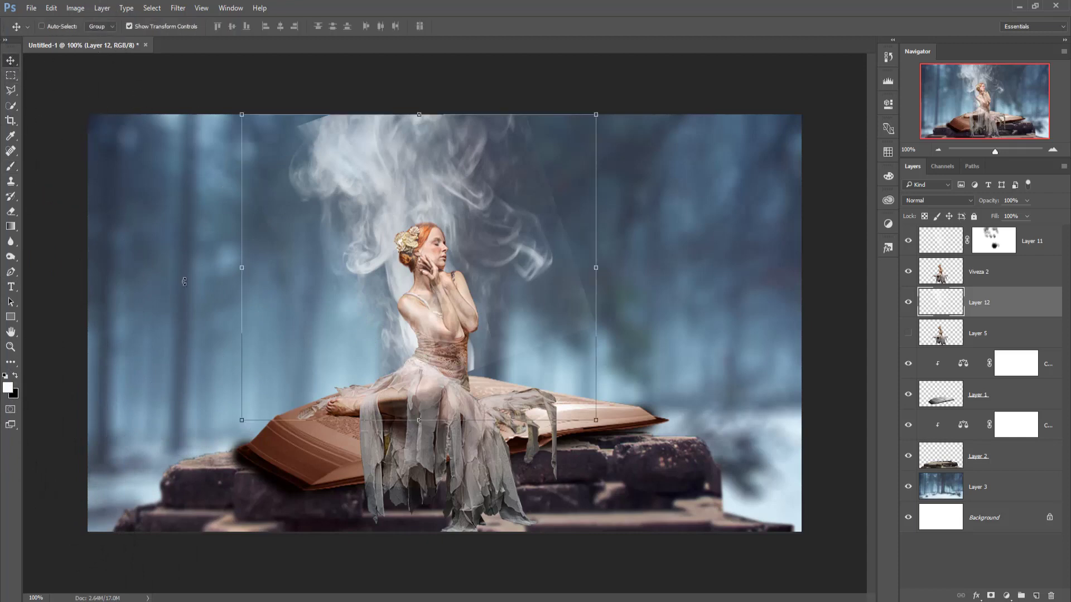
Mask Layer 12 and hide the right-side smoke wisp near the dress with a 70 px black brush.
left_click(11, 167)
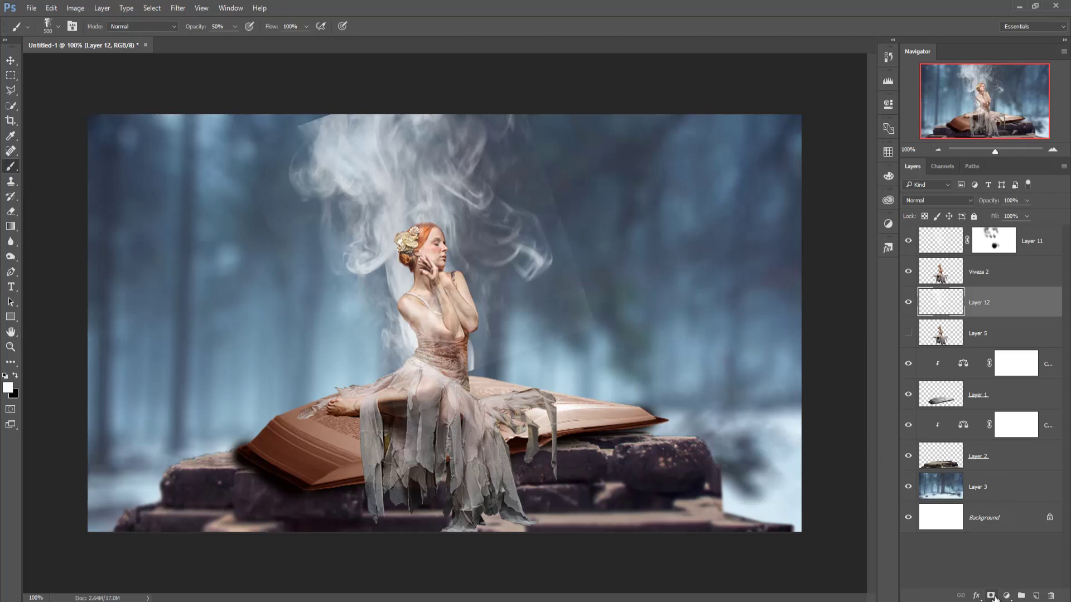
left_click(992, 595)
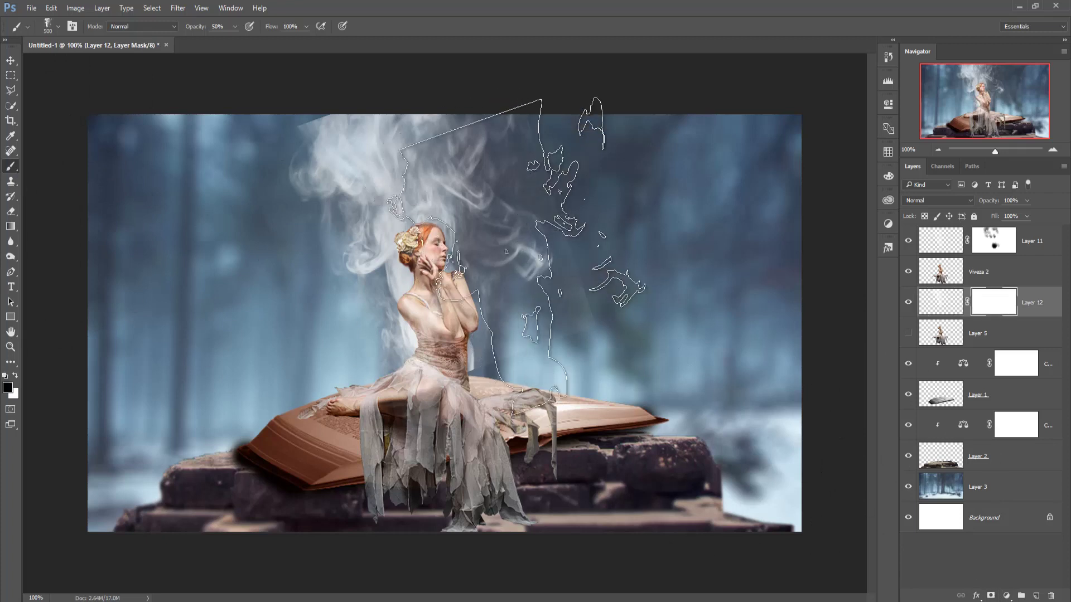
key("bracketleft")
key("bracketleft")
key("bracketleft")
key("bracketleft")
key("bracketleft")
key("bracketleft")
key("bracketleft")
key("bracketleft")
key("bracketleft")
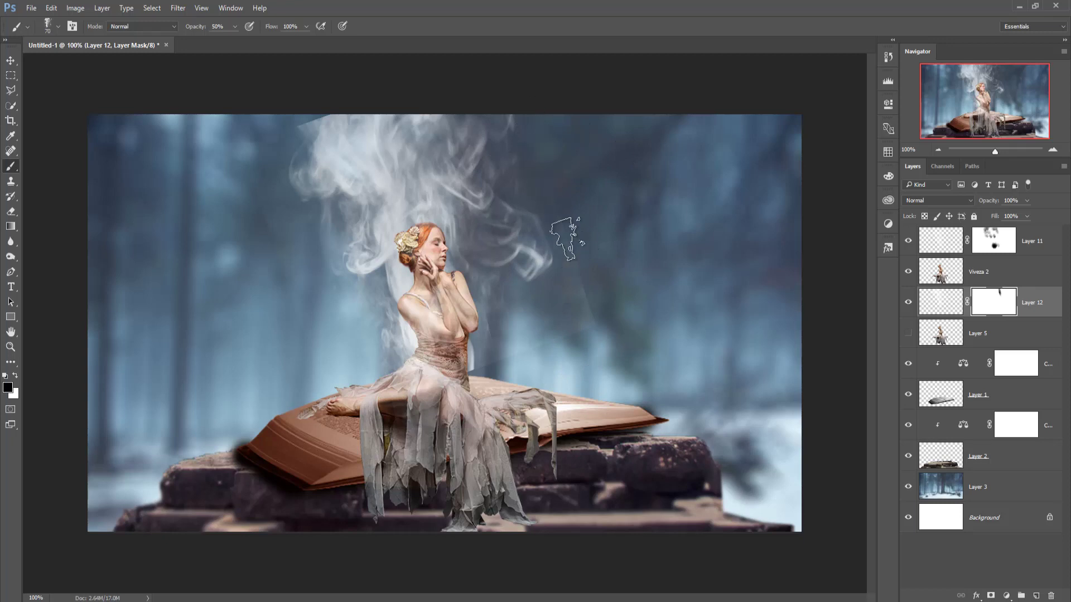
left_click_drag(536, 175, 576, 274)
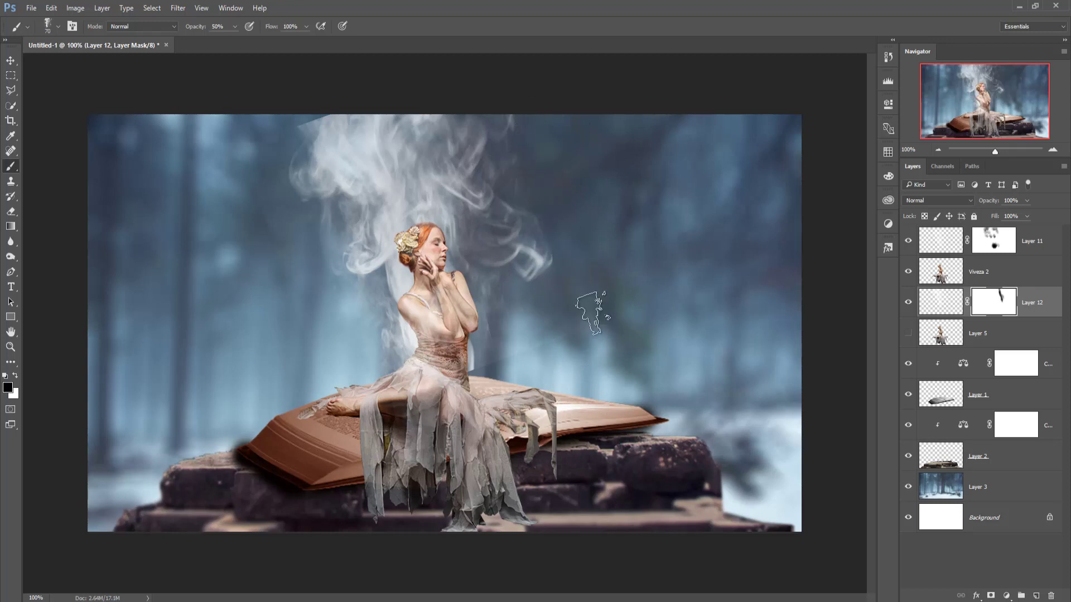
mouse_move(591, 312)
left_mouse_down()
mouse_move(530, 316)
mouse_move(495, 335)
mouse_move(479, 384)
mouse_move(515, 385)
mouse_move(470, 385)
left_mouse_up()
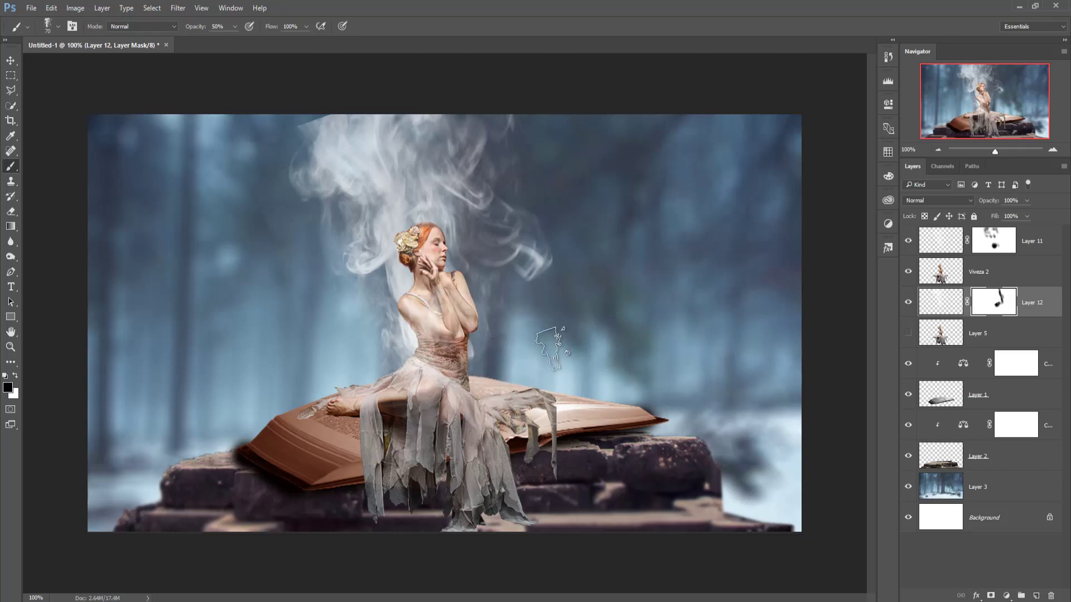
At 64% brush opacity, fade out the upper-left and left-side smoke.
left_click_drag(236, 42, 338, 60)
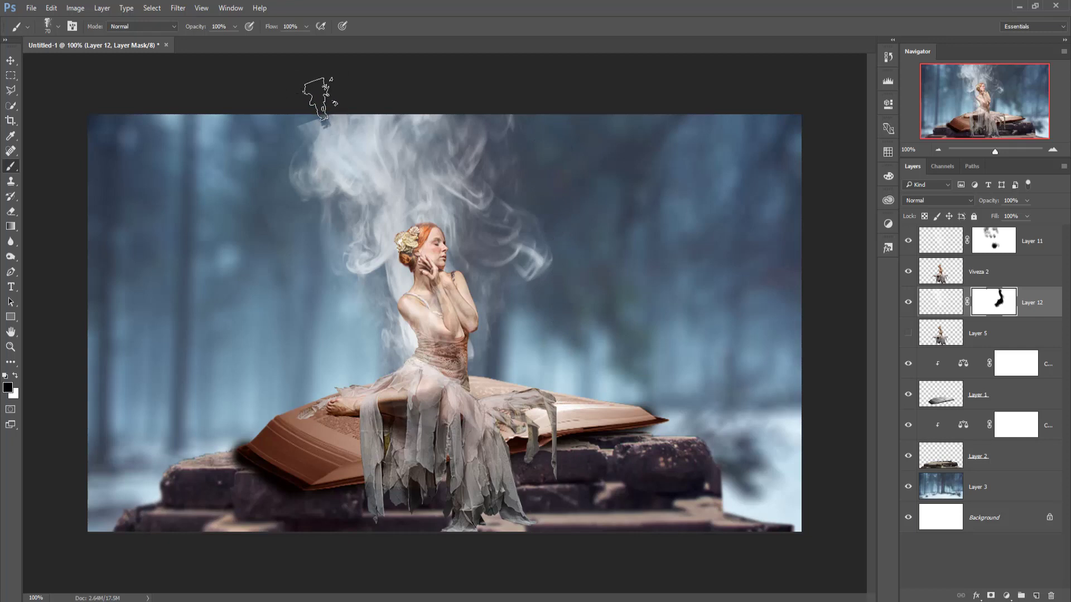
right_click(276, 87)
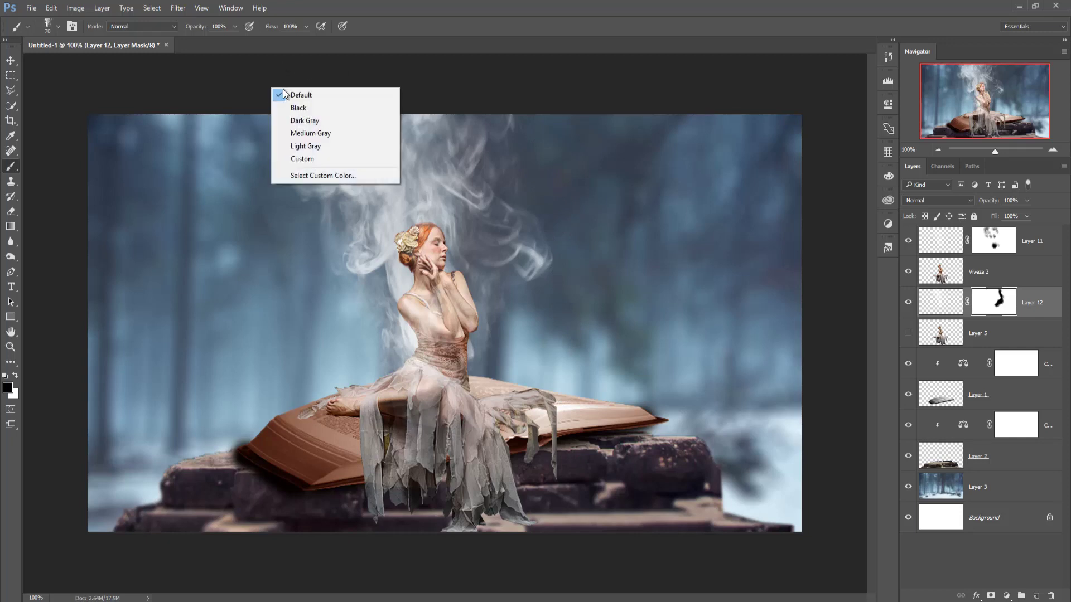
right_click(234, 157)
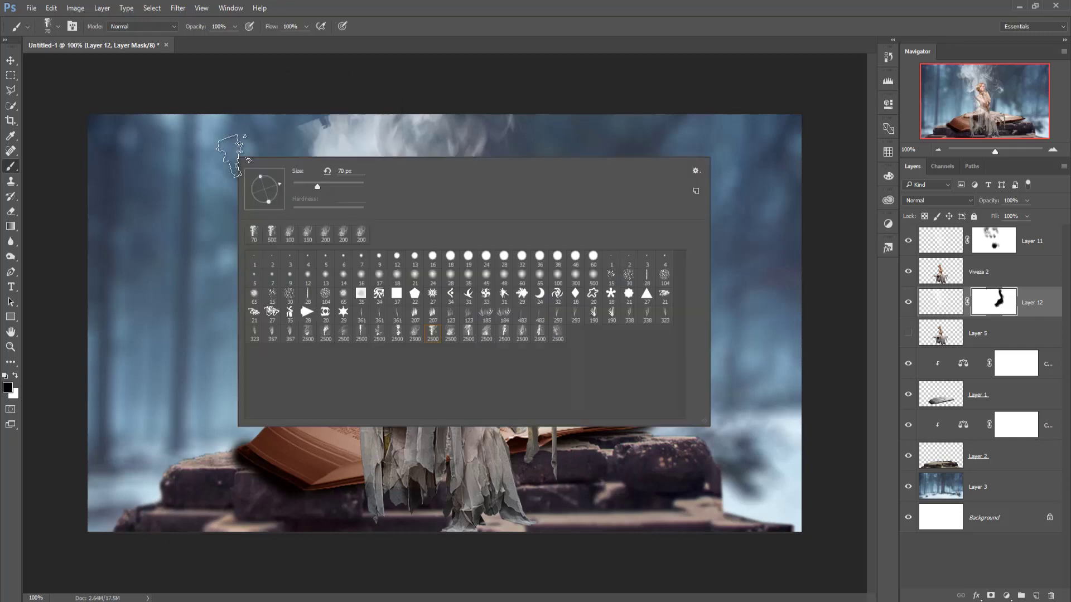
left_click(403, 25)
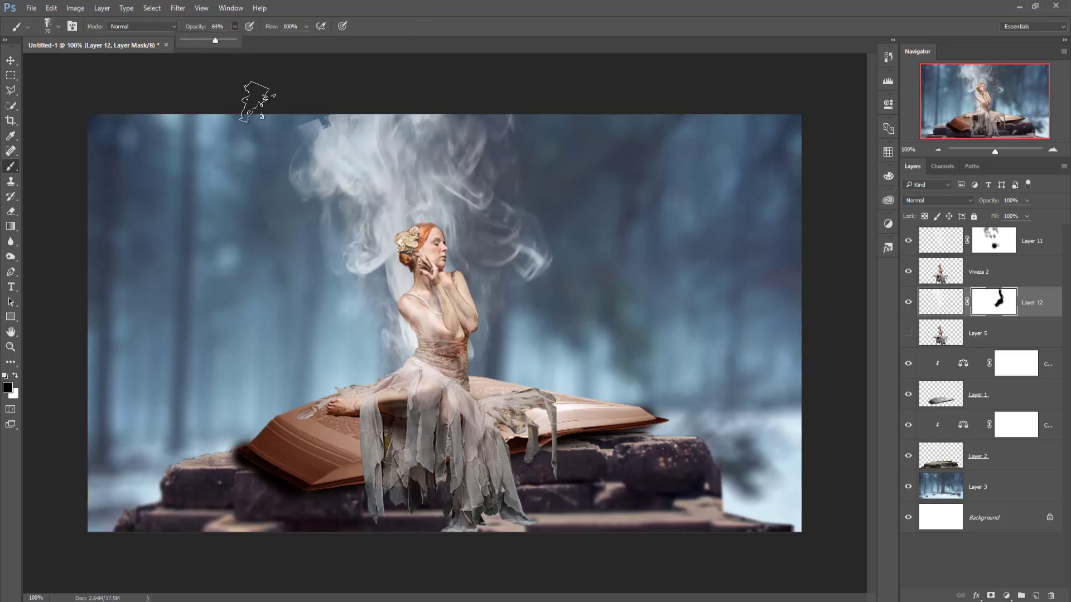
left_click(304, 121)
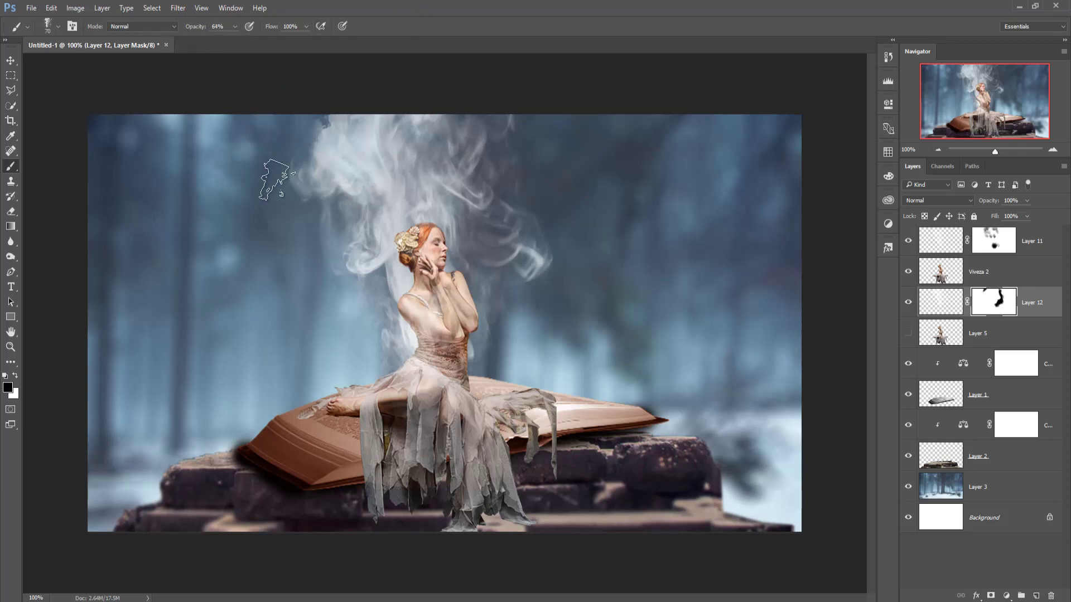
mouse_move(286, 163)
left_mouse_down()
mouse_move(323, 105)
mouse_move(304, 142)
left_mouse_up()
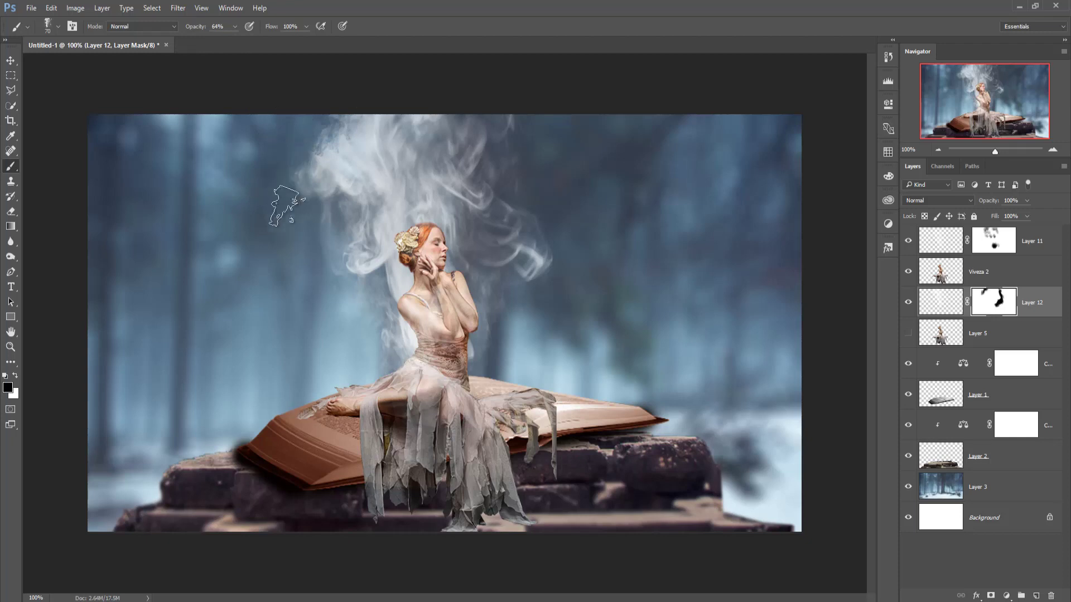
left_click_drag(287, 203, 319, 347)
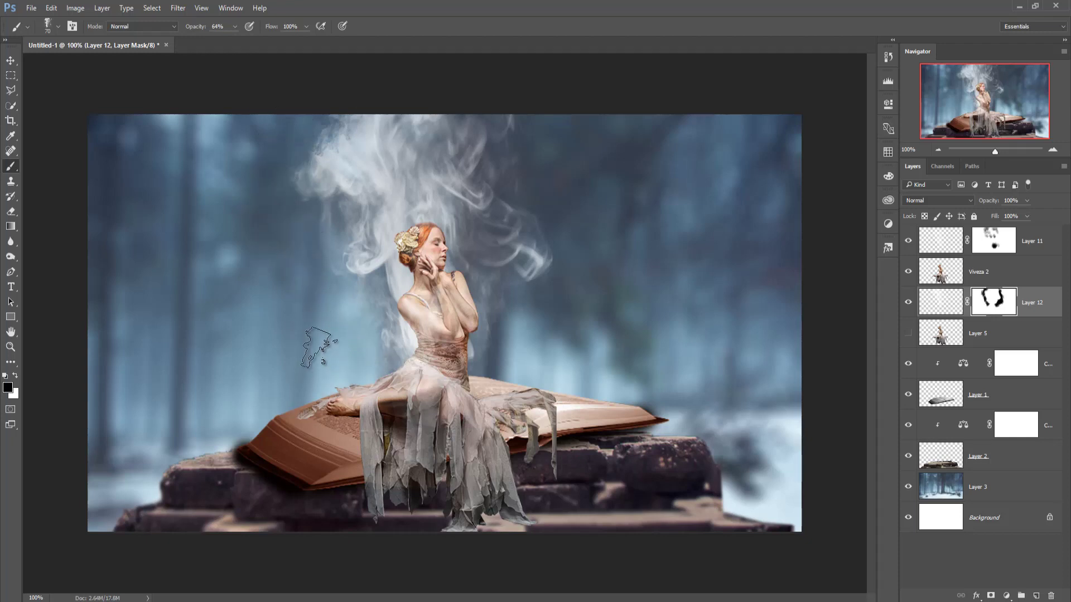
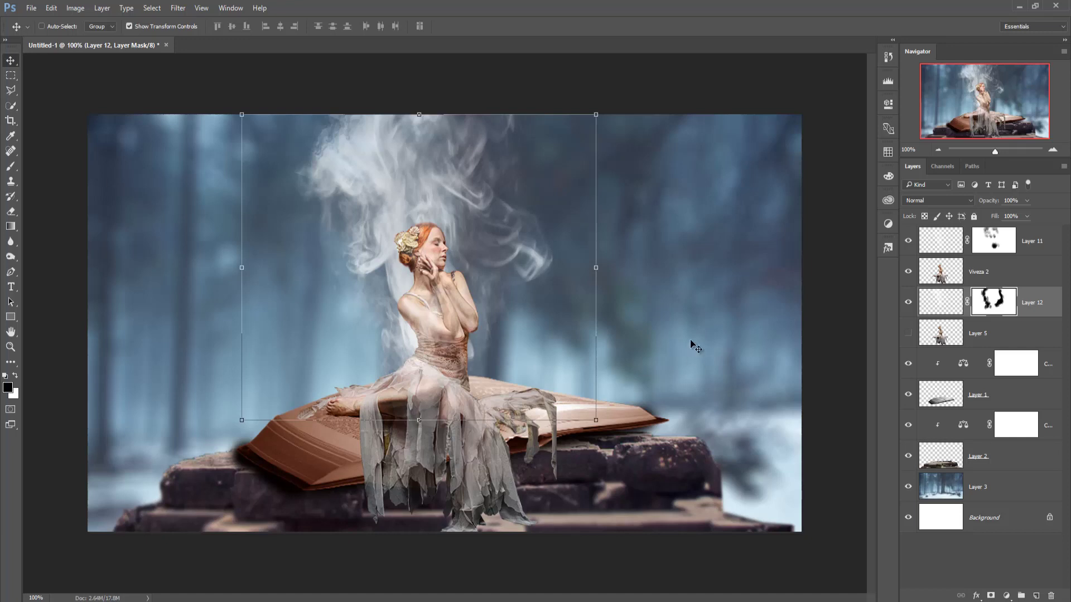
Paint black with a 100 px brush on Layer 11's mask to hide the smoke over the woman.
left_click(981, 276)
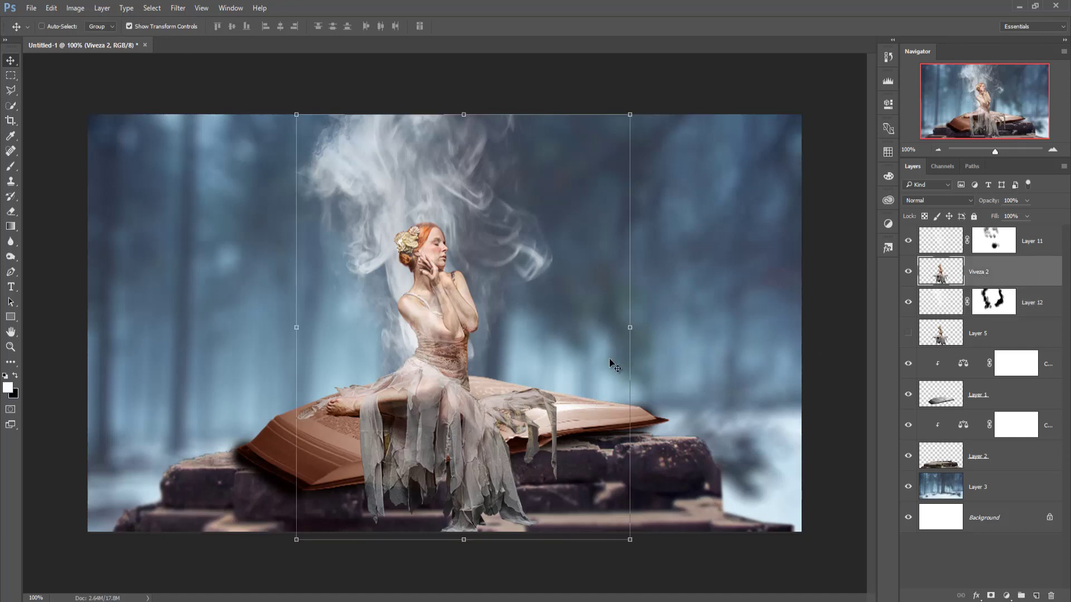
left_click(995, 249)
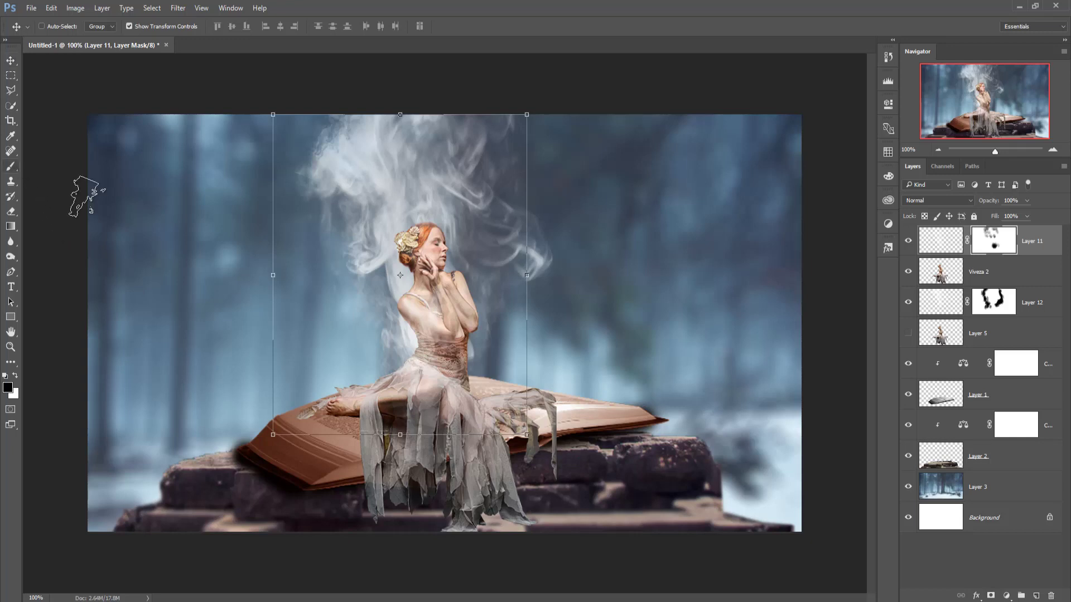
key("b")
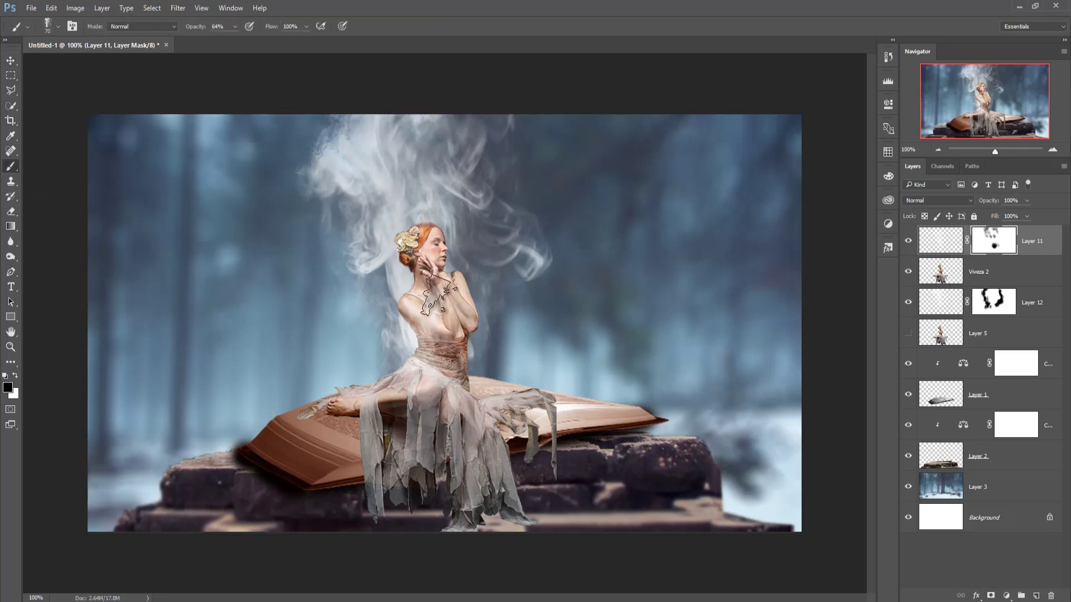
key("bracketright")
key("bracketright")
key("bracketright")
right_click(455, 305)
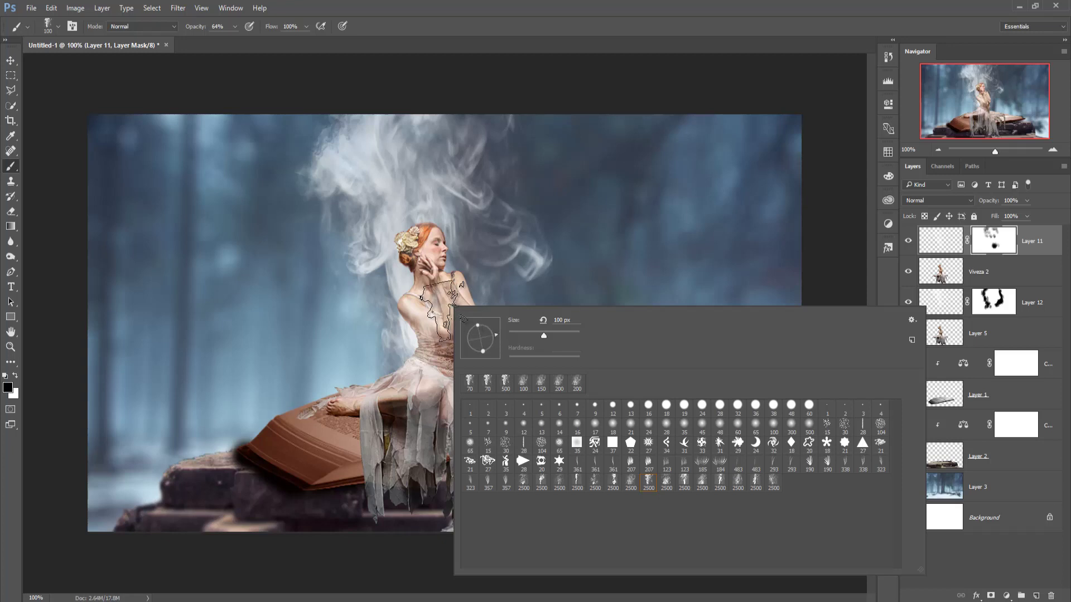
left_click(442, 310)
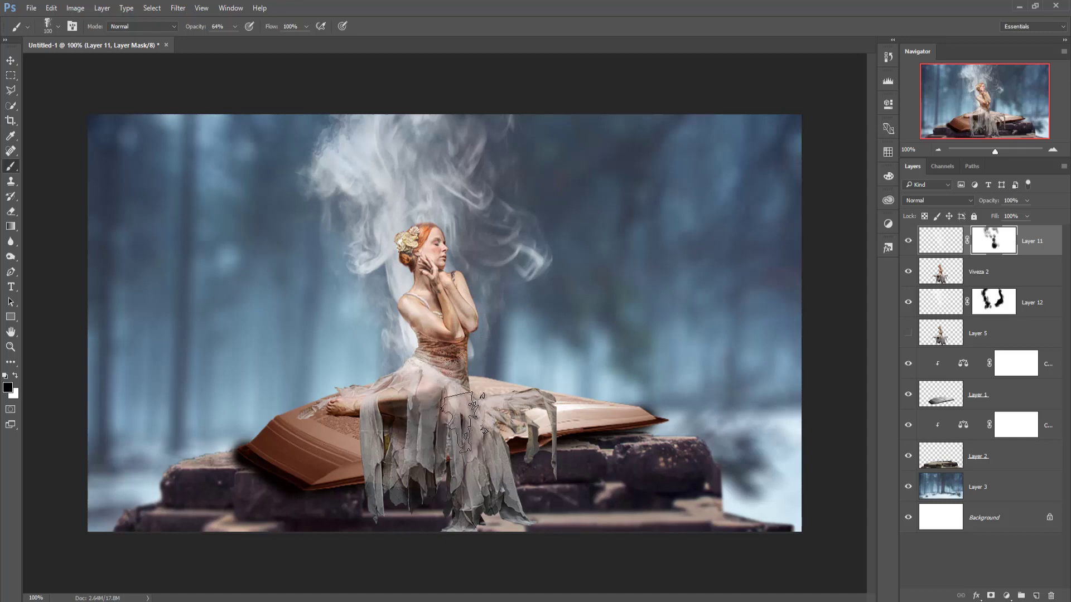
left_click(10, 60)
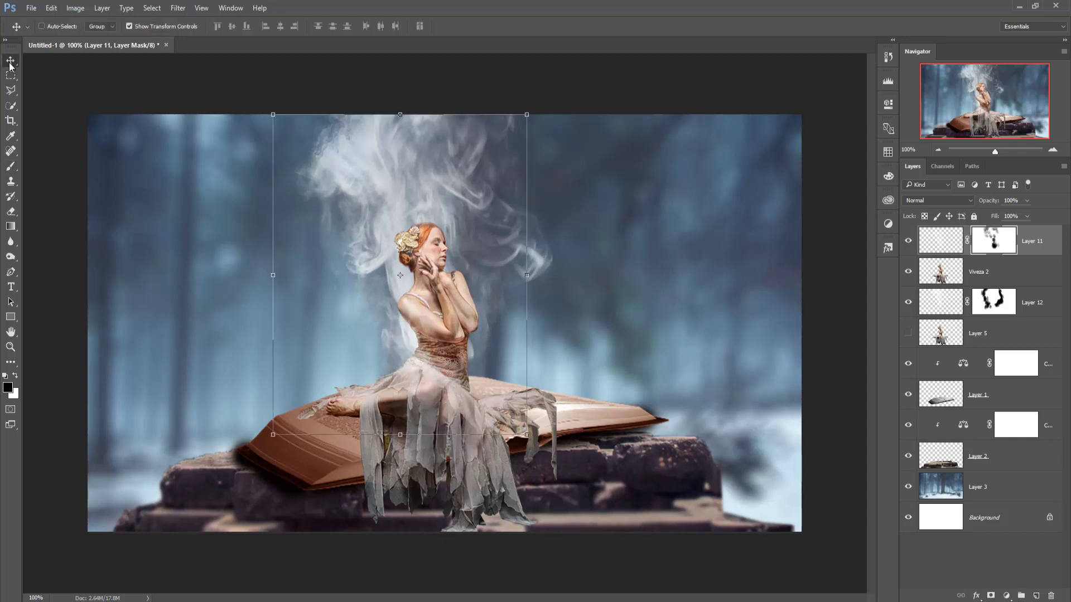
Duplicate Layer 12 as Layer 12 copy and move it toward the upper left.
left_click(1029, 306)
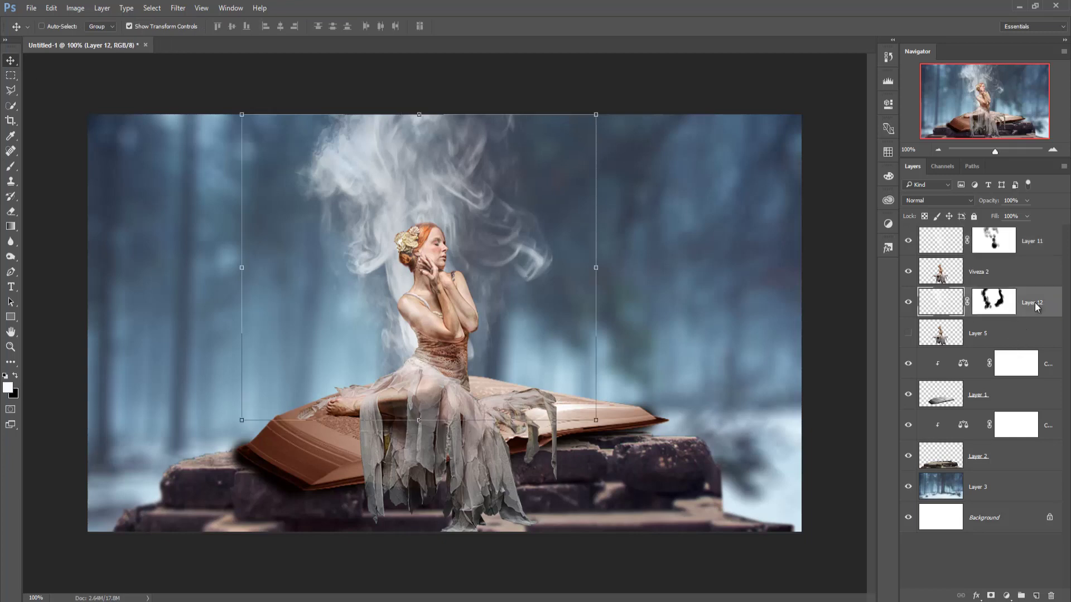
right_click(1031, 306)
left_click(952, 168)
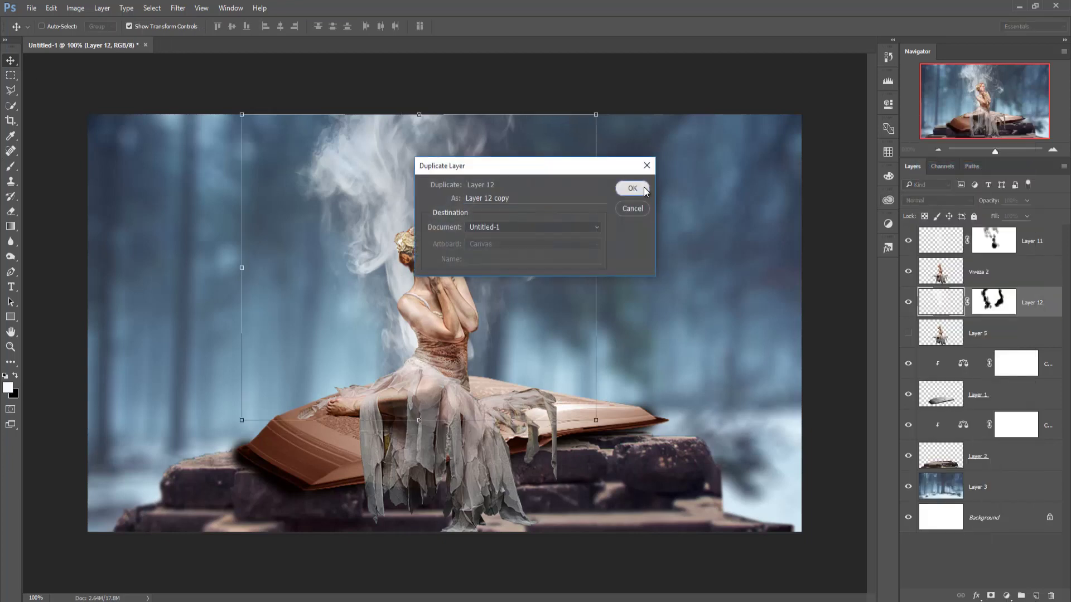
left_click(636, 188)
mouse_move(541, 201)
left_mouse_down()
mouse_move(366, 97)
mouse_move(375, 112)
left_mouse_up()
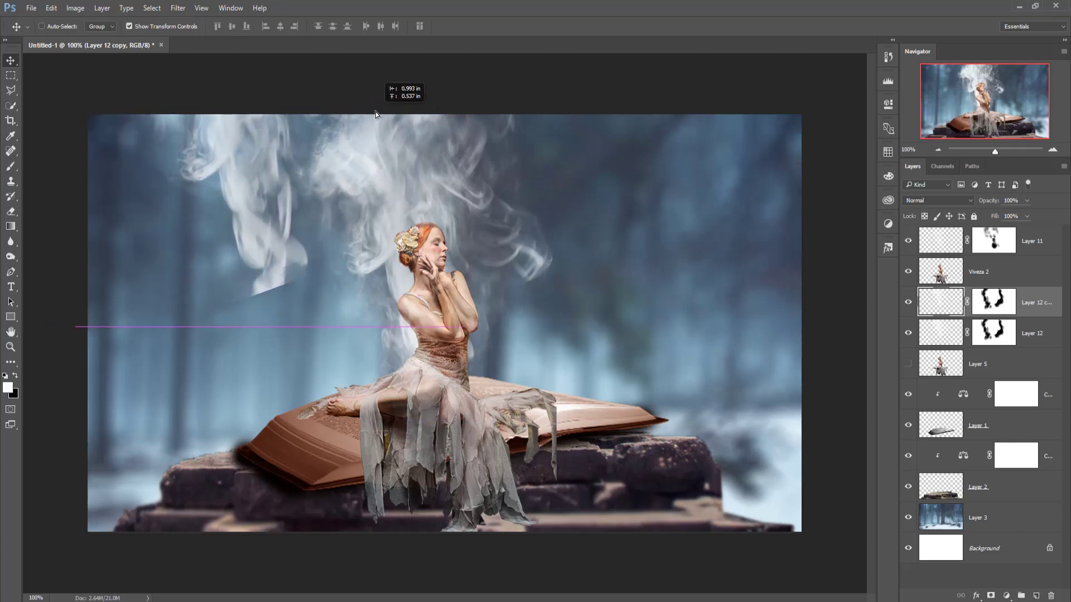
Rotate the smoke copy to about -79° over the woman and place it below Layer 12.
key("ctrl+t")
left_click_drag(366, 184, 276, 316)
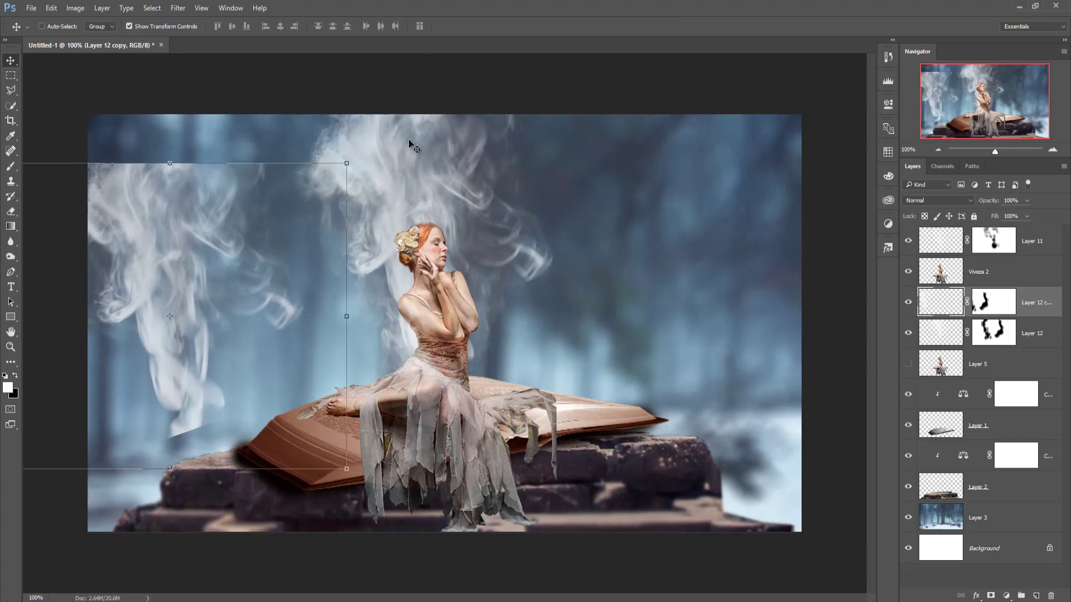
left_click_drag(352, 153, 499, 139)
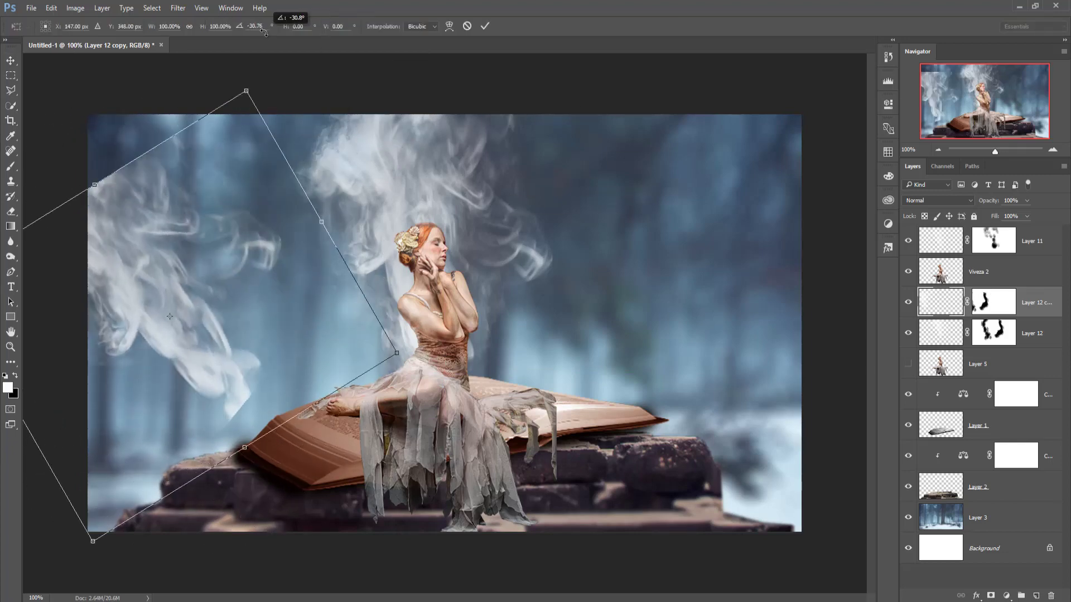
left_click_drag(499, 125, 256, 62)
left_click_drag(410, 357, 427, 107)
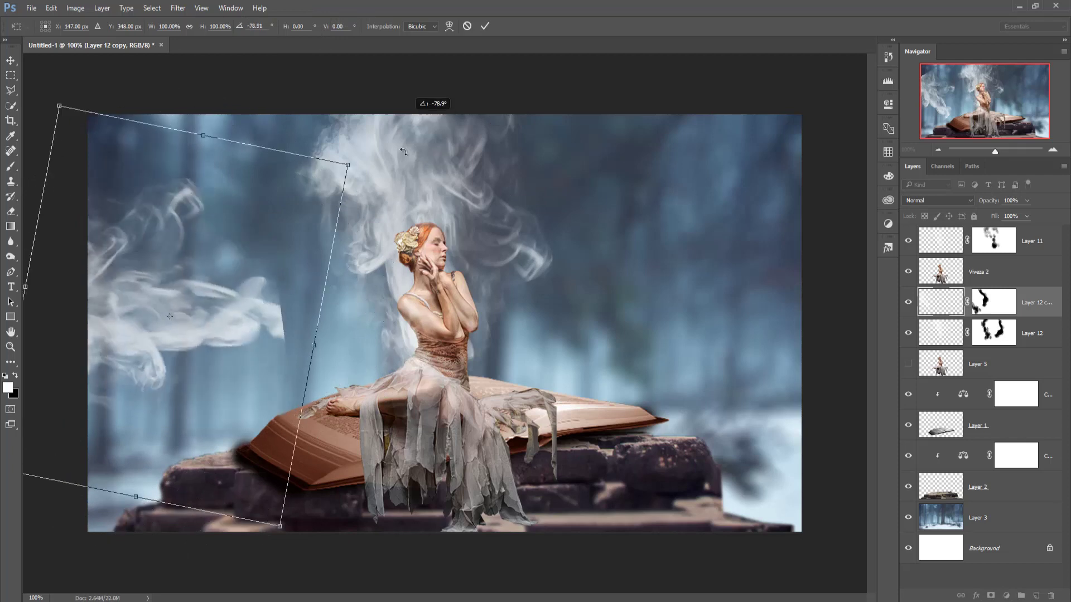
left_click_drag(331, 282, 553, 170)
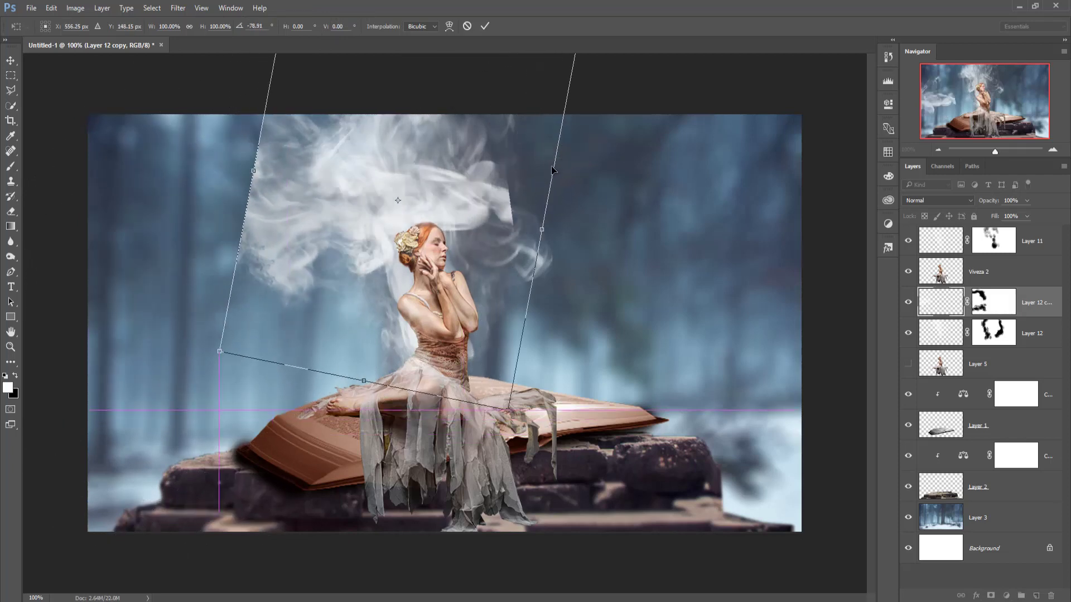
left_click(485, 26)
left_click_drag(1052, 304, 1050, 342)
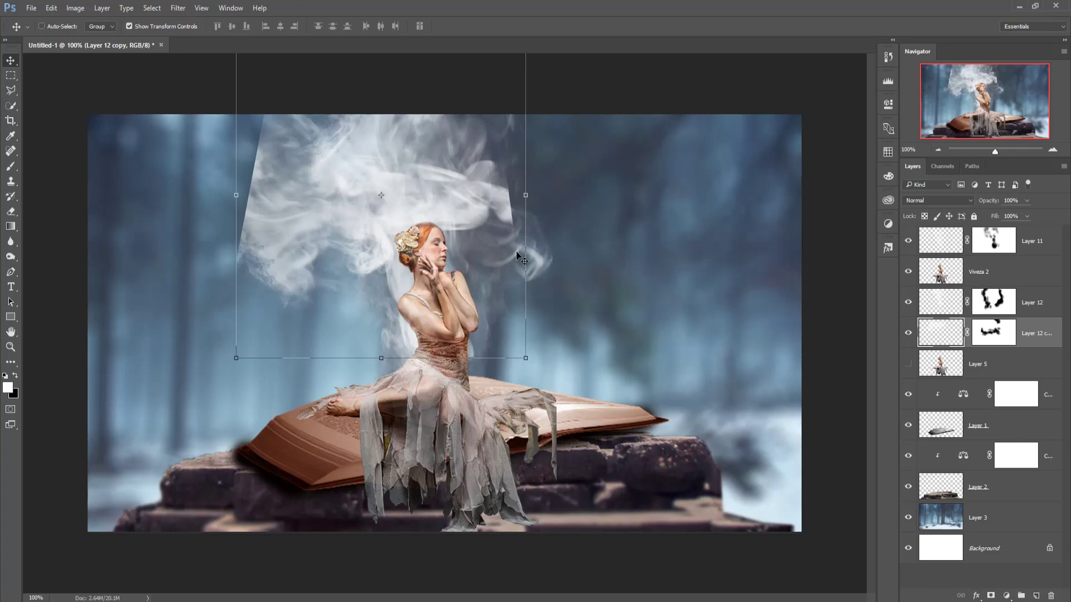
Re-rotate the smoke copy to about -67° so it rises behind the woman's head.
left_click_drag(517, 254, 413, 285)
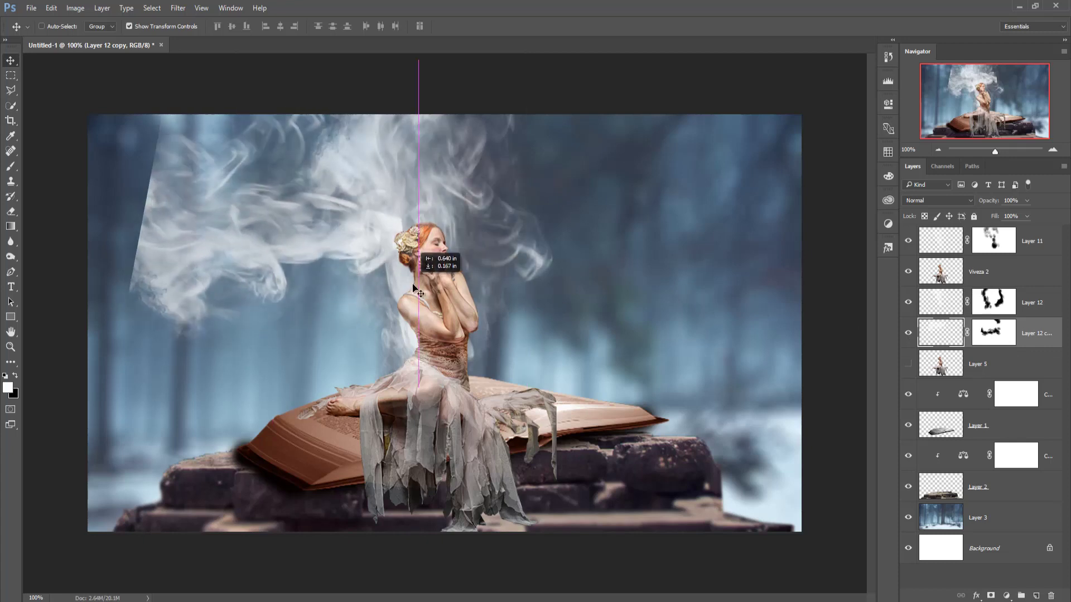
key("ctrl+t")
left_click_drag(441, 404, 599, 83)
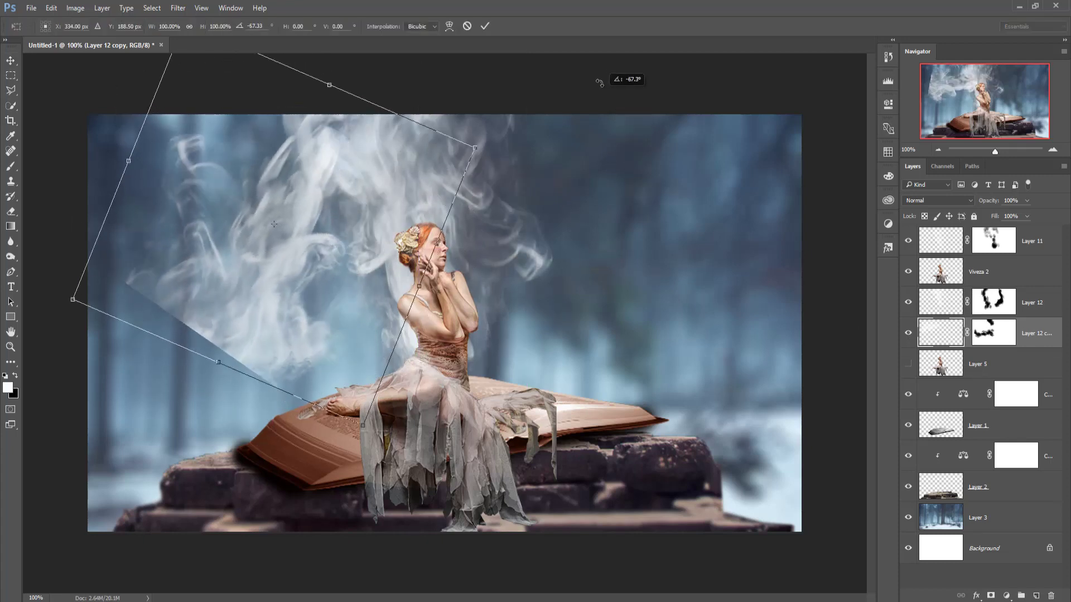
mouse_move(327, 243)
left_mouse_down()
mouse_move(458, 200)
mouse_move(458, 189)
left_mouse_up()
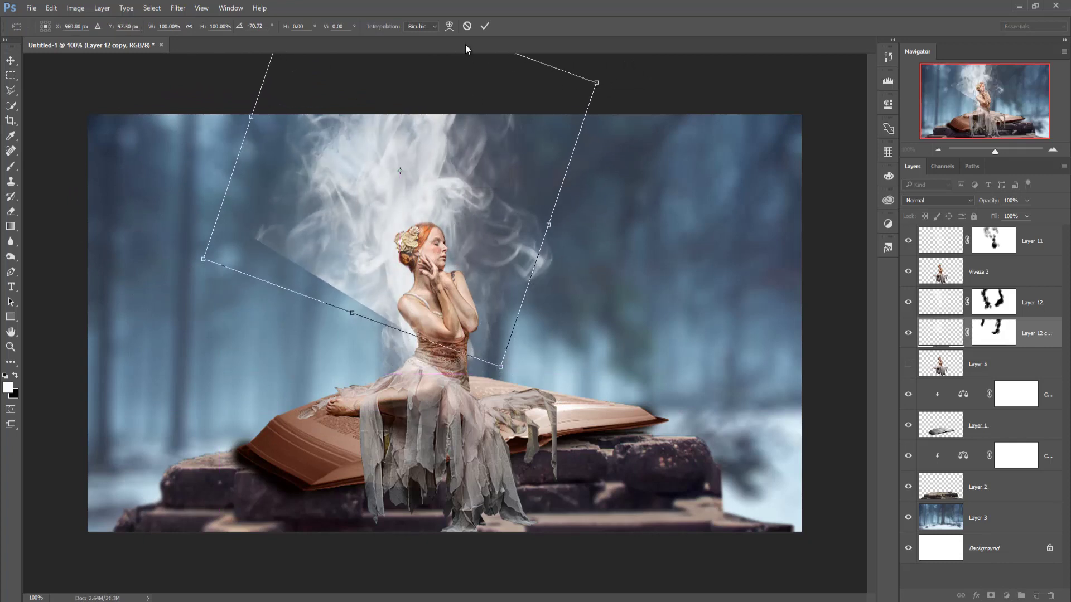
left_click(485, 26)
left_click(993, 333)
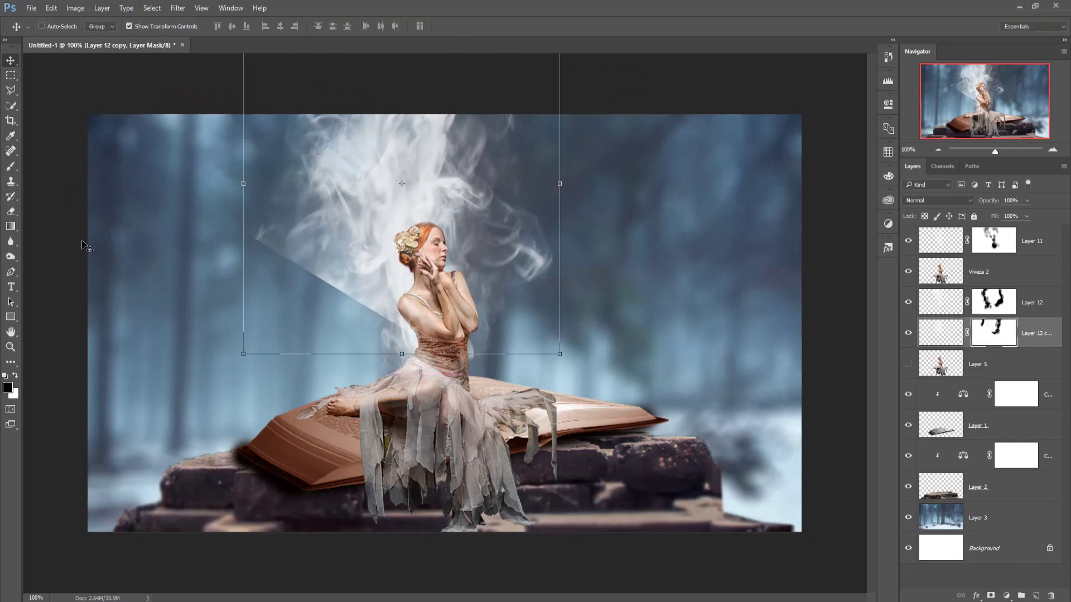
Paint black with a soft 300 px brush over the hard smoke edge left of the woman.
left_click(11, 169)
left_click(59, 27)
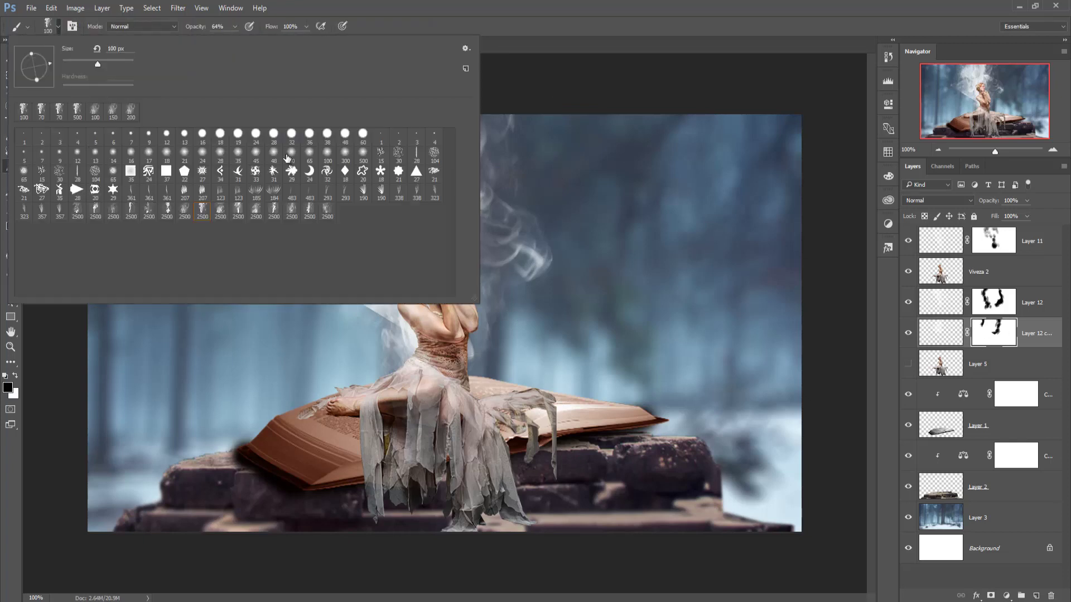
left_click(687, 5)
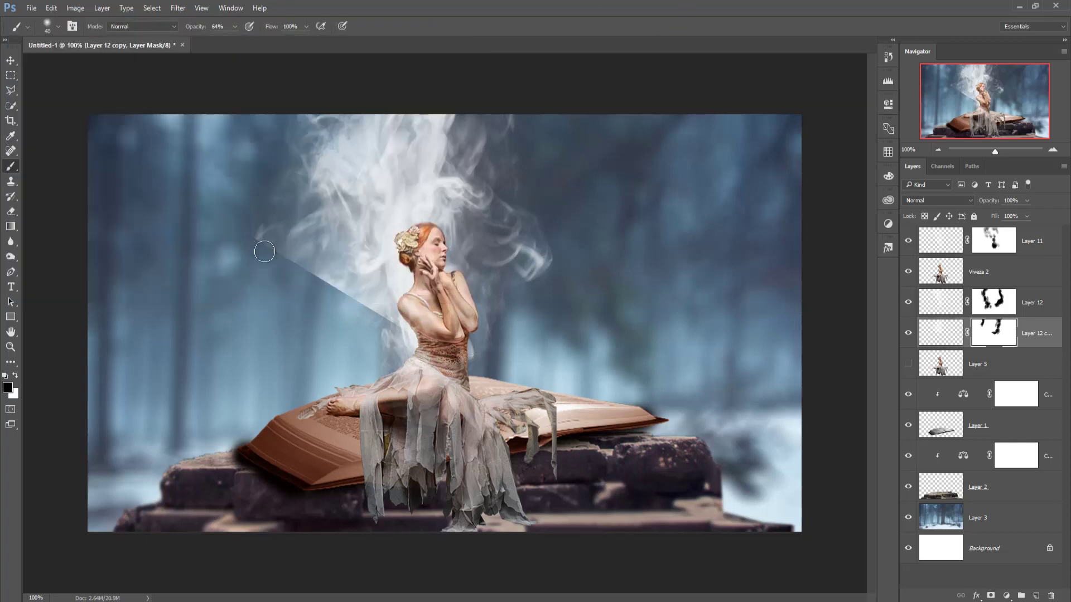
key("bracketright")
key("bracketright")
key("bracketright")
key("bracketright")
key("bracketright")
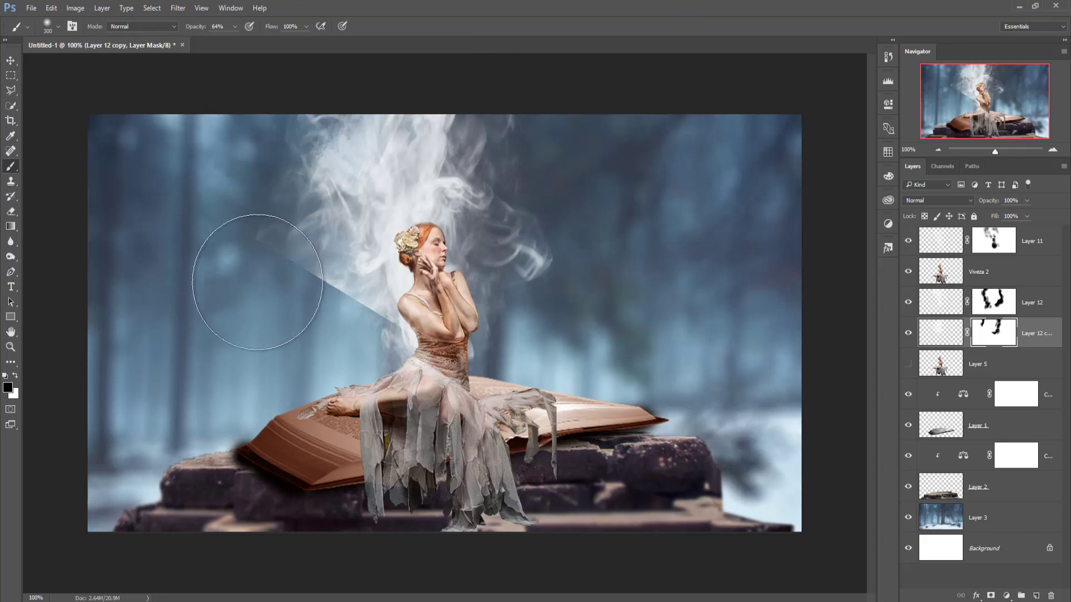
mouse_move(301, 228)
left_mouse_down()
mouse_move(297, 260)
mouse_move(239, 238)
mouse_move(390, 284)
mouse_move(485, 195)
mouse_move(421, 244)
mouse_move(364, 251)
mouse_move(466, 313)
mouse_move(401, 267)
mouse_move(383, 311)
mouse_move(441, 402)
mouse_move(441, 446)
mouse_move(597, 478)
mouse_move(346, 449)
left_mouse_up()
left_click(8, 61)
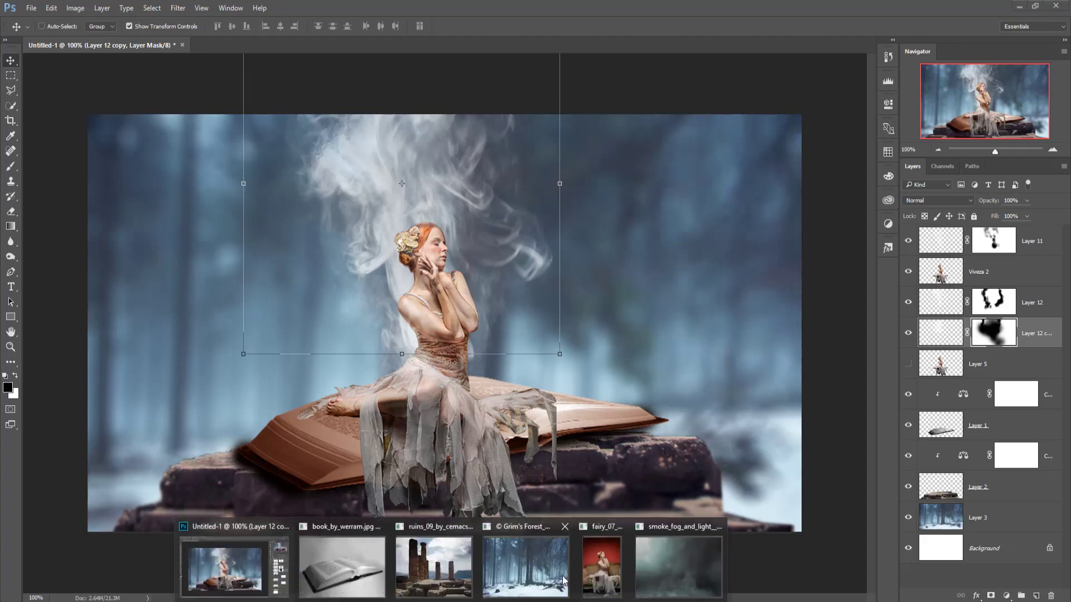
Bring the smoke-and-fog photo into the composite as Layer 13 at the top of the stack.
left_click(650, 566)
left_click_drag(572, 303, 642, 100)
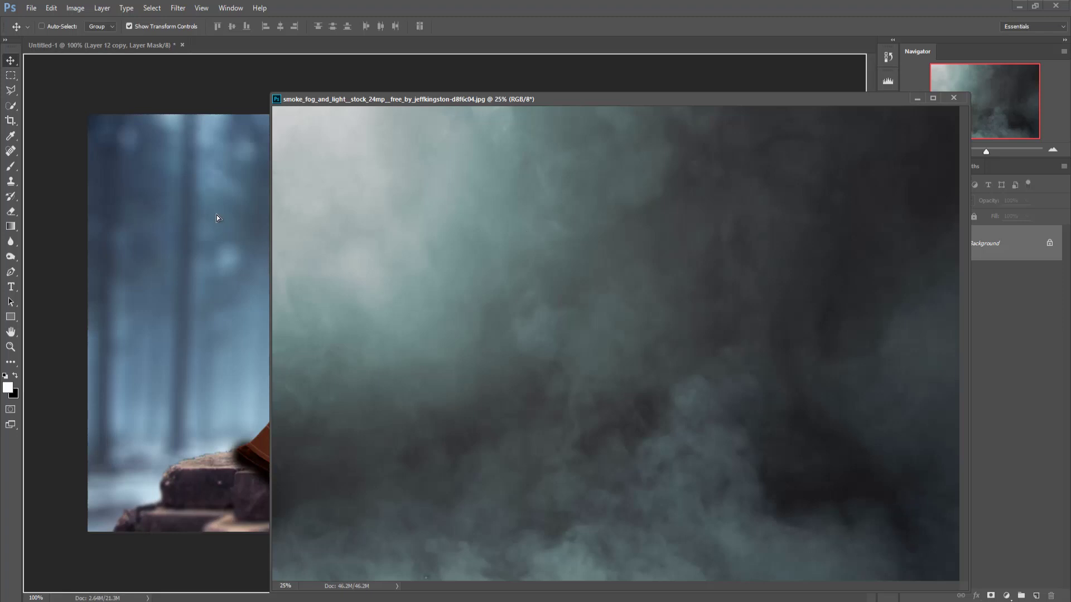
left_click_drag(524, 234, 217, 214)
left_click(915, 100)
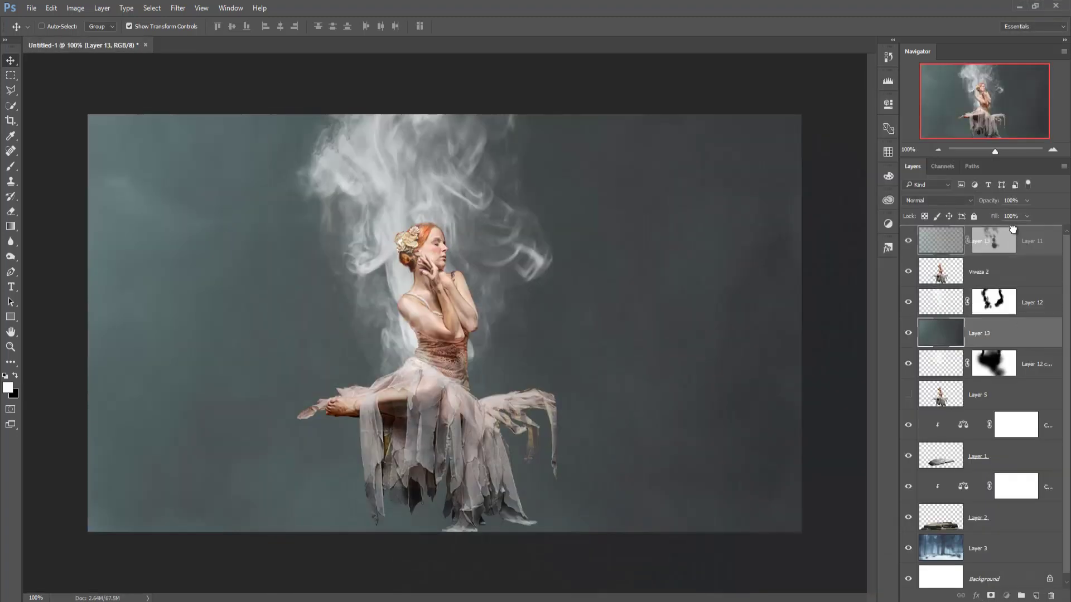
left_click_drag(1006, 328, 1012, 229)
Scale and align the fog layer so it fills the whole canvas.
mouse_move(243, 191)
left_mouse_down()
mouse_move(179, 208)
mouse_move(461, 252)
mouse_move(286, 191)
mouse_move(557, 237)
mouse_move(528, 235)
left_mouse_up()
mouse_move(193, 158)
left_mouse_down()
mouse_move(626, 453)
mouse_move(447, 327)
mouse_move(149, 167)
mouse_move(363, 236)
mouse_move(693, 388)
mouse_move(704, 487)
left_mouse_up()
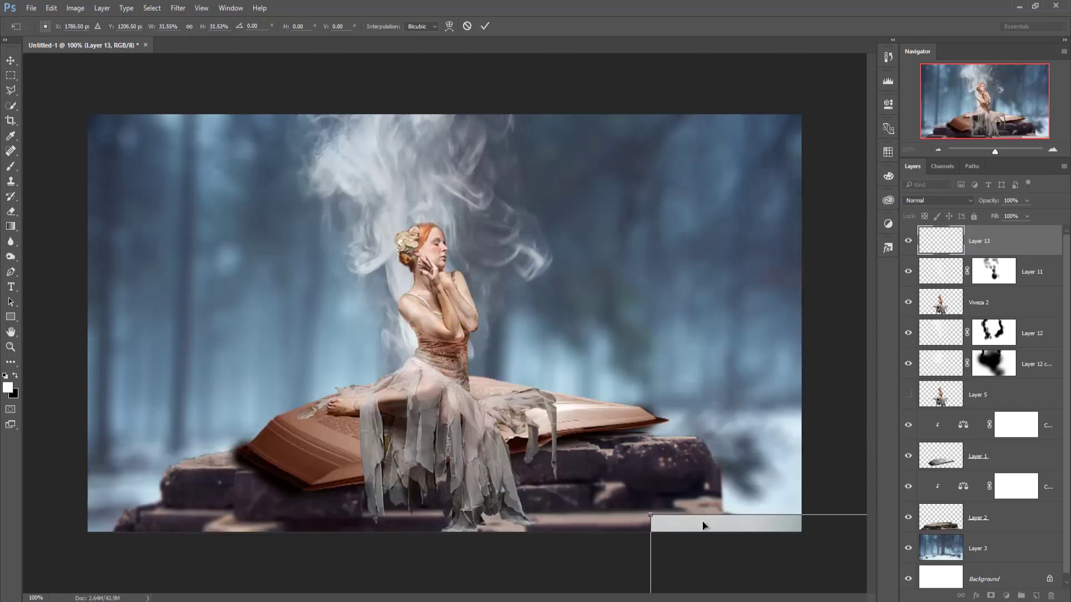
mouse_move(703, 525)
left_mouse_down()
mouse_move(462, 340)
mouse_move(89, 117)
mouse_move(151, 106)
mouse_move(119, 109)
mouse_move(343, 274)
left_mouse_up()
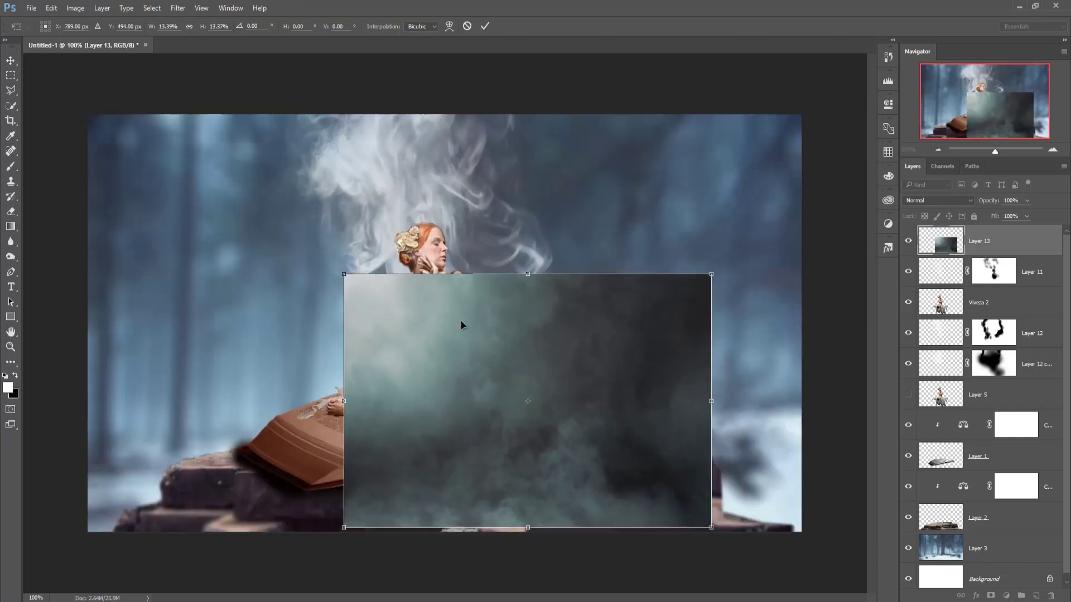
mouse_move(461, 325)
left_mouse_down()
mouse_move(242, 210)
mouse_move(191, 167)
mouse_move(205, 162)
left_mouse_up()
left_click_drag(469, 377, 800, 528)
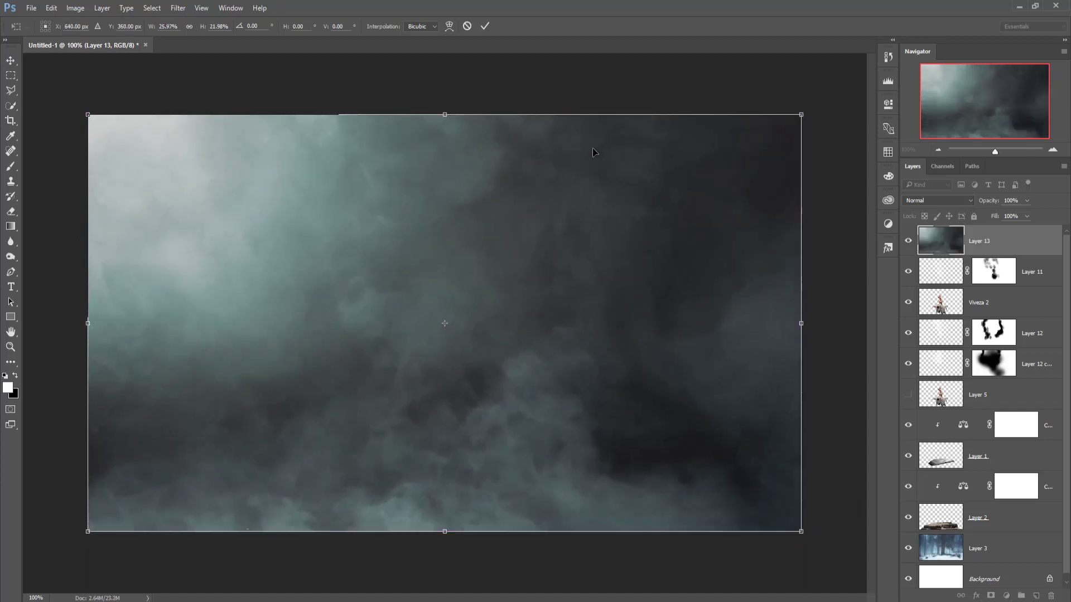
left_click(484, 27)
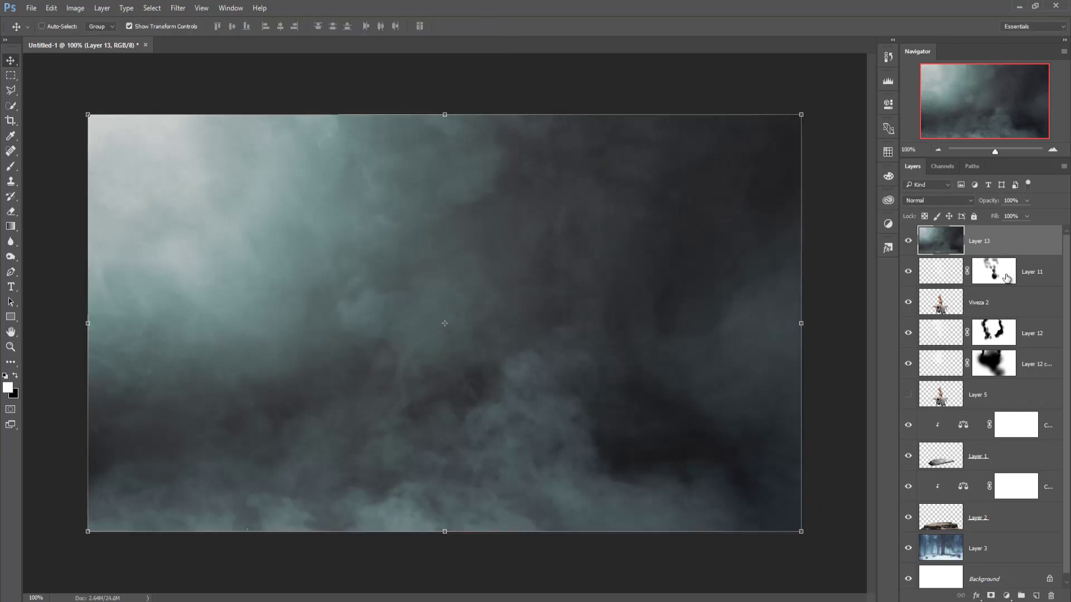
Mask Layer 13 and paint black at 22% brush opacity over the woman and smoke.
left_click(992, 596)
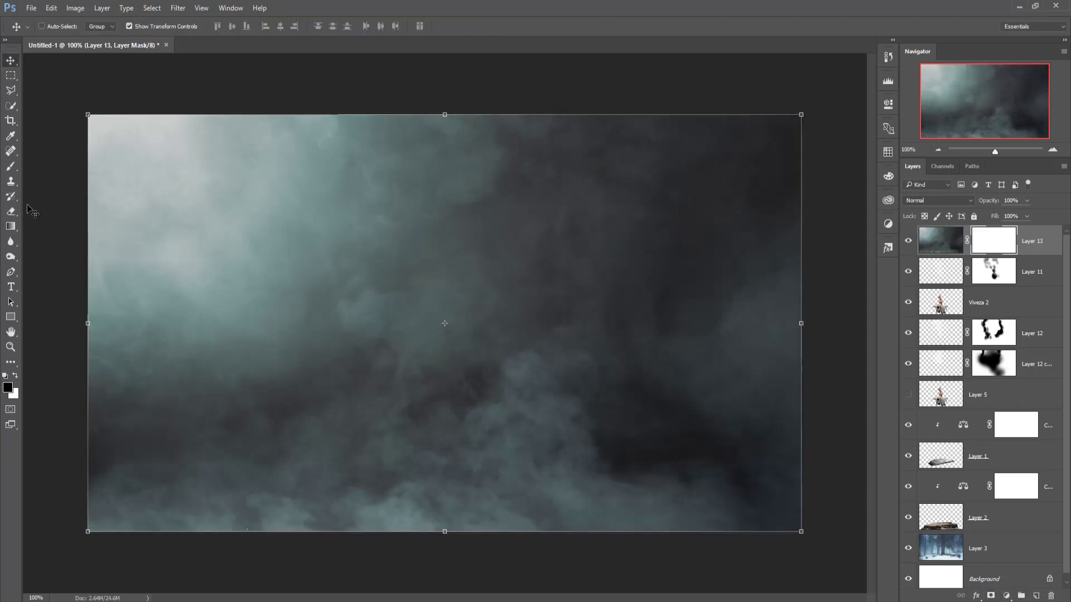
key("b")
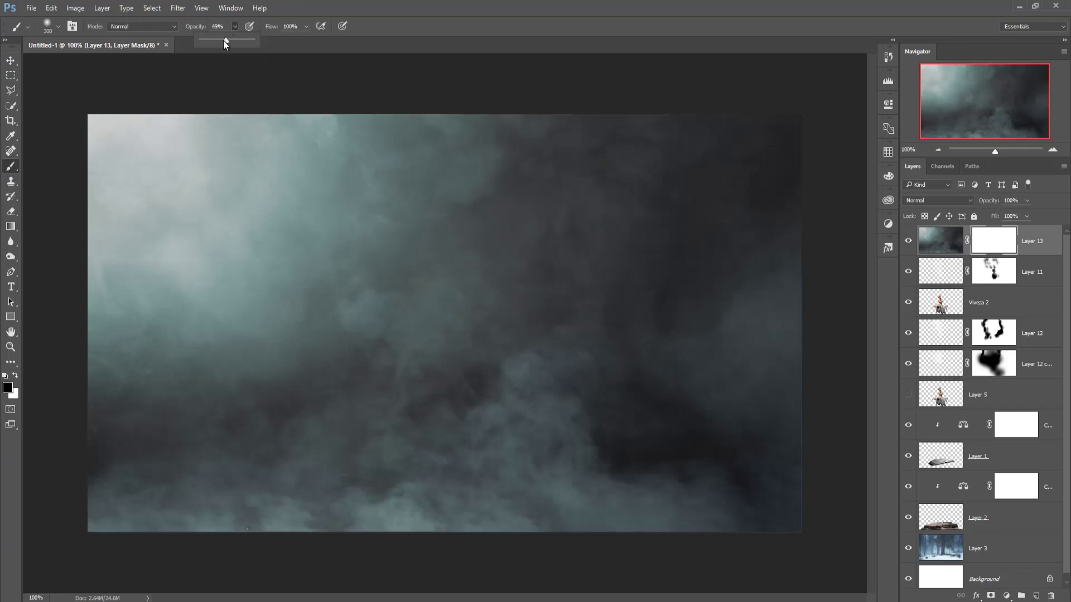
left_click_drag(216, 40, 212, 40)
left_click_drag(230, 149, 235, 192)
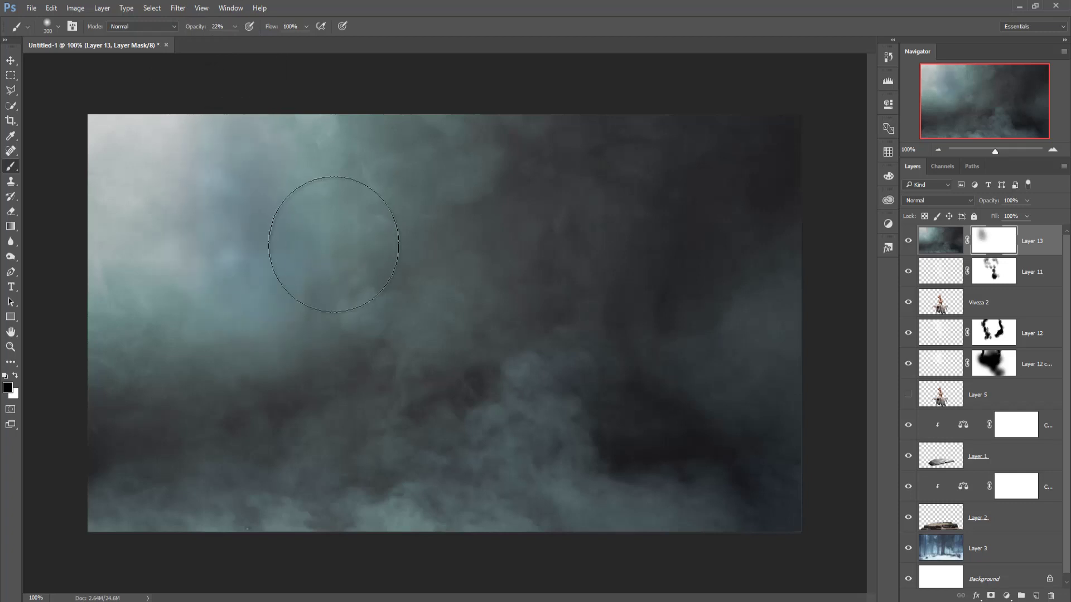
mouse_move(332, 239)
left_mouse_down()
mouse_move(402, 236)
mouse_move(573, 115)
mouse_move(630, 179)
mouse_move(683, 160)
mouse_move(567, 162)
mouse_move(370, 203)
mouse_move(430, 132)
mouse_move(549, 154)
mouse_move(335, 143)
mouse_move(334, 311)
mouse_move(140, 318)
mouse_move(163, 335)
mouse_move(177, 442)
mouse_move(313, 436)
mouse_move(447, 375)
mouse_move(567, 347)
mouse_move(480, 467)
mouse_move(693, 329)
mouse_move(748, 223)
mouse_move(677, 235)
mouse_move(567, 179)
mouse_move(490, 263)
mouse_move(463, 335)
left_mouse_up()
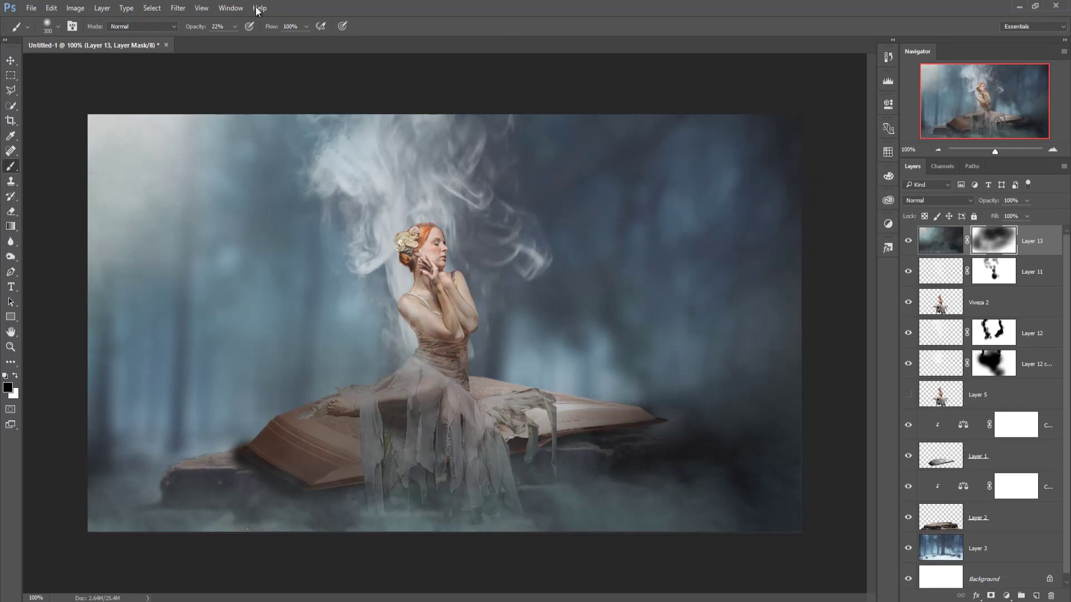
Clear more fog around the woman's head, the smoke, and right of the book.
left_click(234, 28)
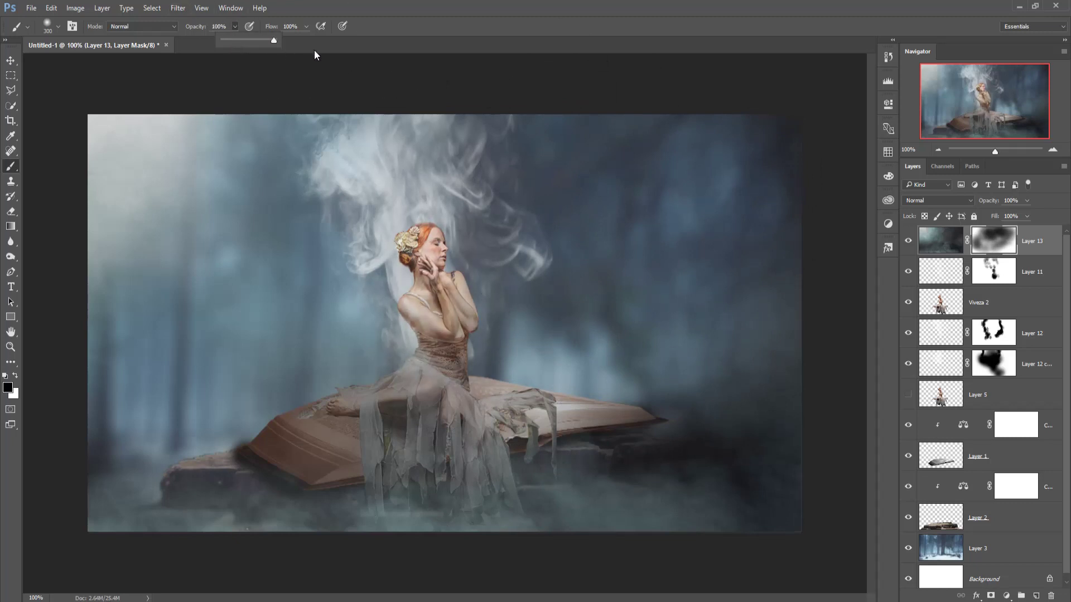
mouse_move(469, 217)
left_mouse_down()
mouse_move(407, 247)
mouse_move(337, 208)
mouse_move(294, 143)
mouse_move(251, 192)
mouse_move(156, 144)
mouse_move(108, 83)
mouse_move(127, 289)
left_mouse_up()
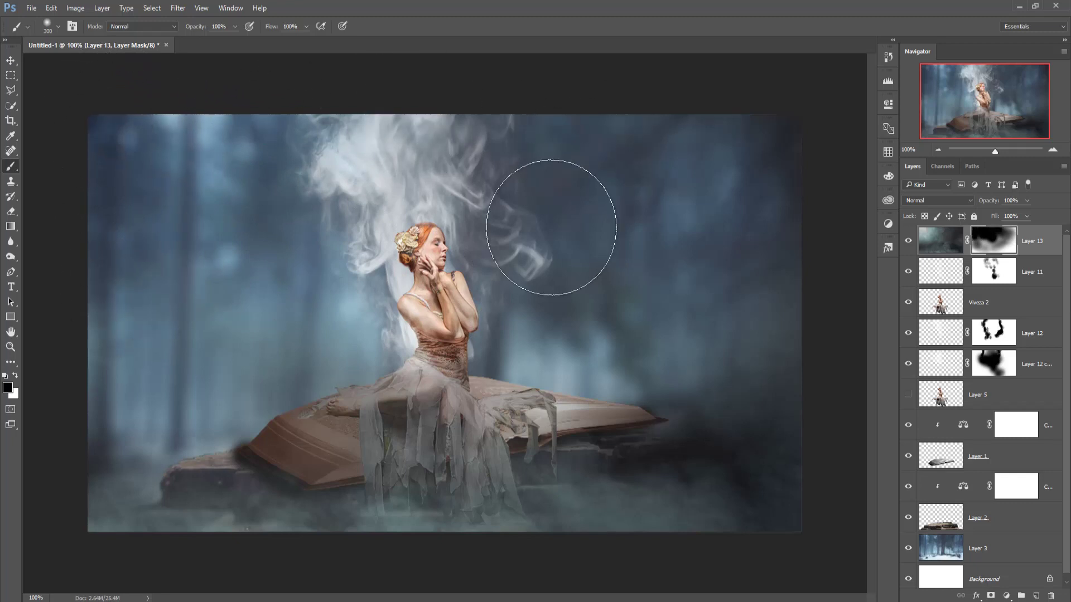
left_click_drag(551, 228, 554, 191)
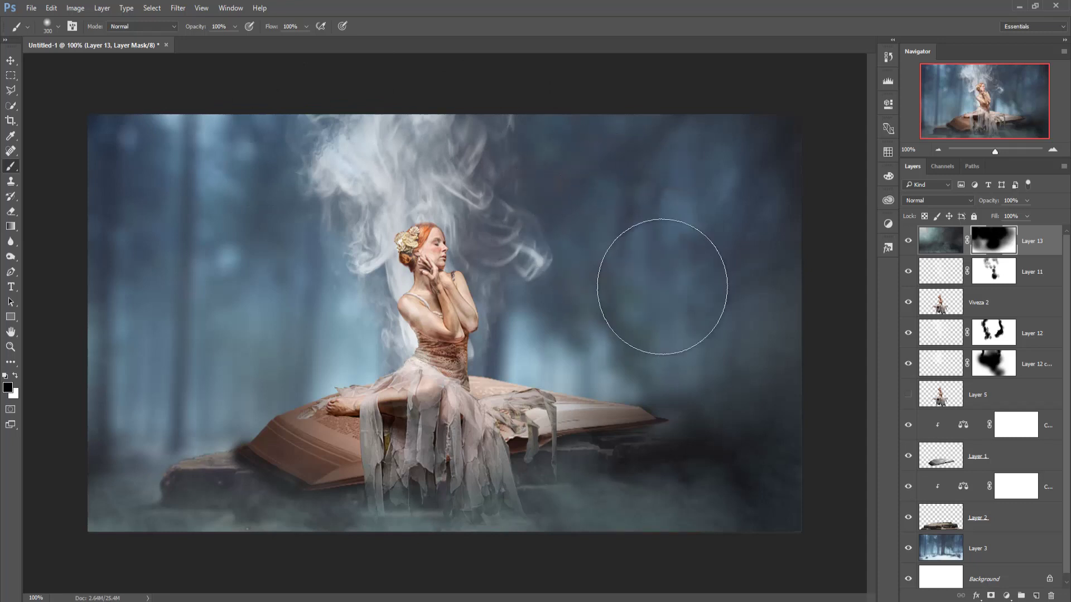
mouse_move(635, 357)
left_mouse_down()
mouse_move(585, 346)
mouse_move(558, 323)
left_mouse_up()
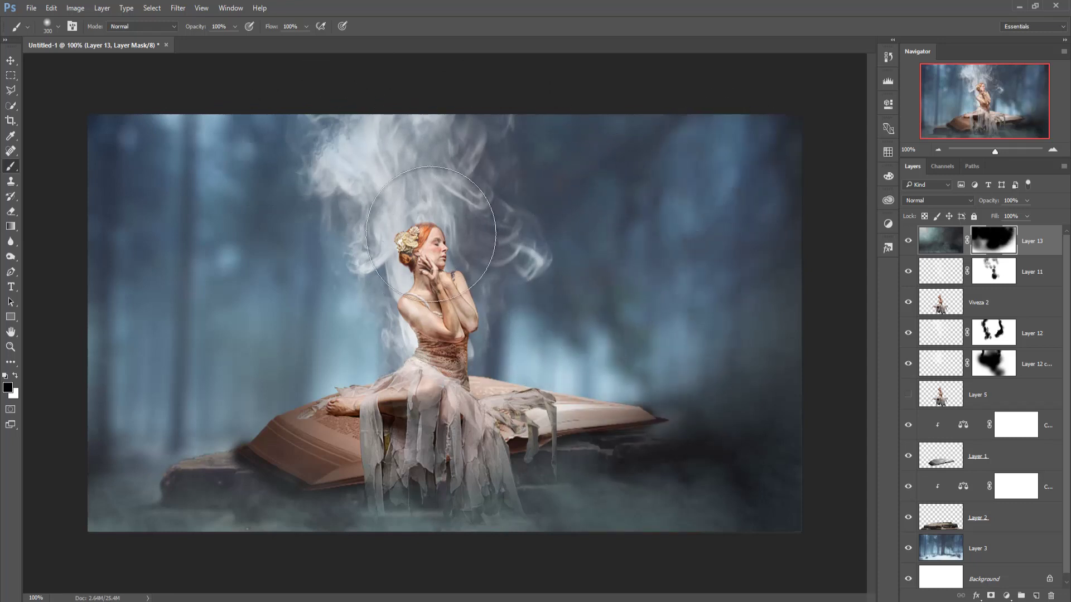
left_click(10, 63)
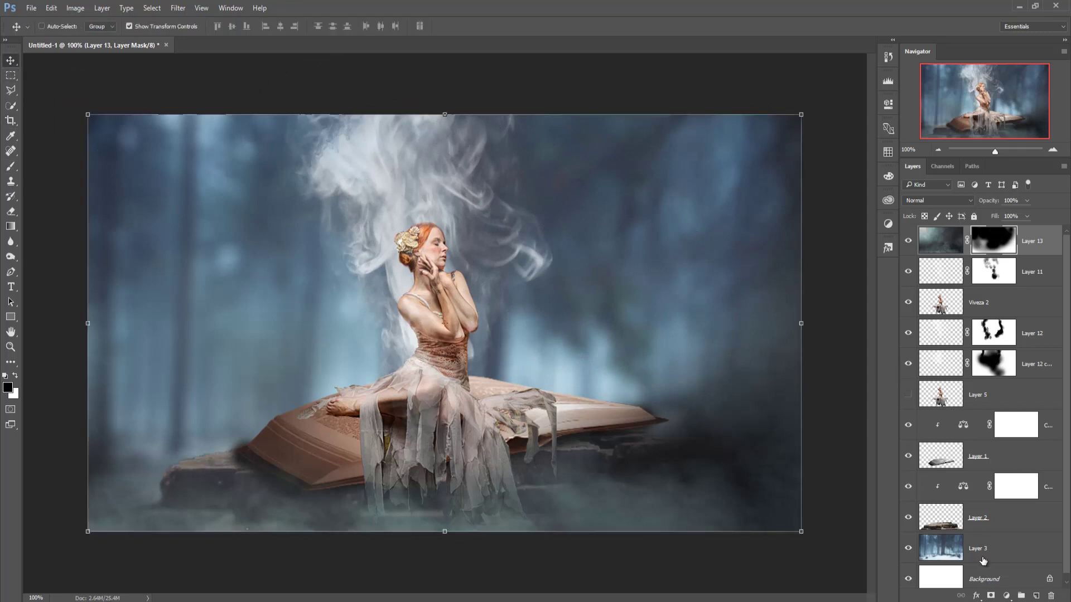
Paint a large soft white glow around the woman on a new layer above Layer 3.
left_click(983, 557)
left_click(1033, 597)
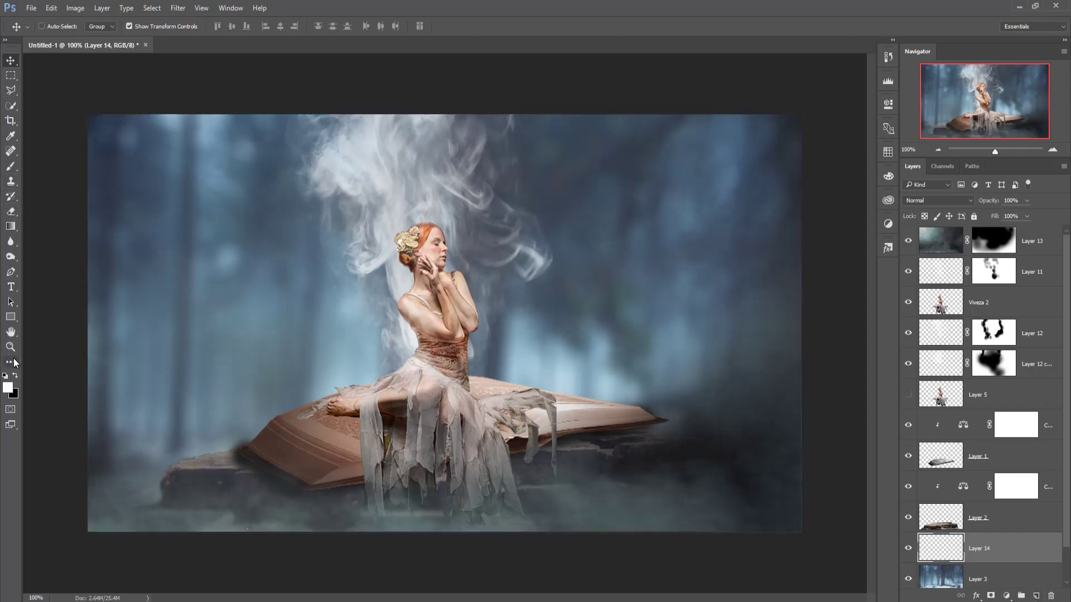
left_click(11, 166)
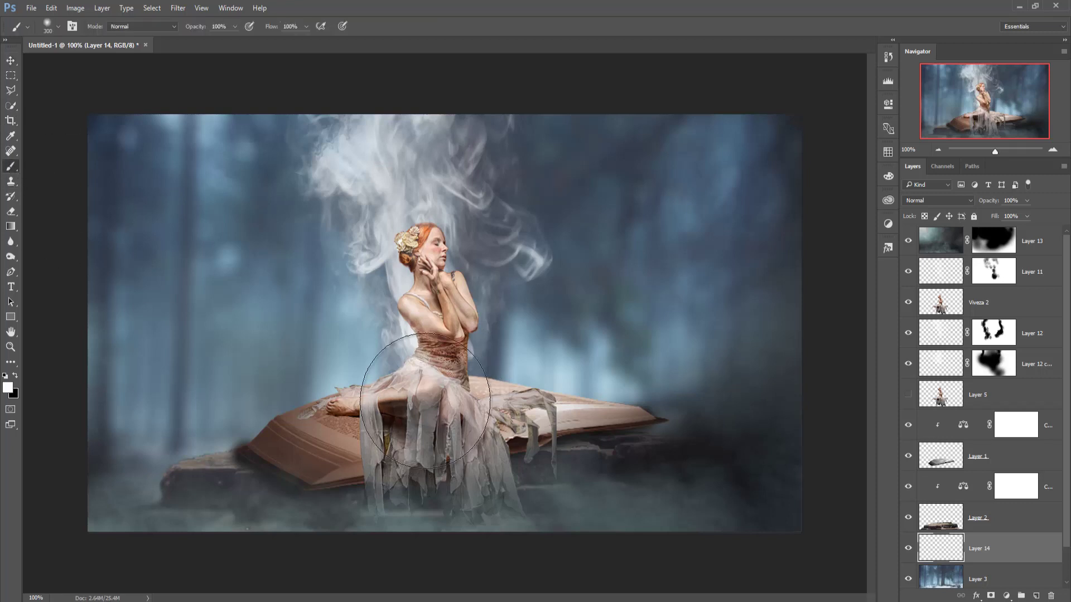
key("bracketright")
key("bracketright")
key("bracketright")
key("bracketright")
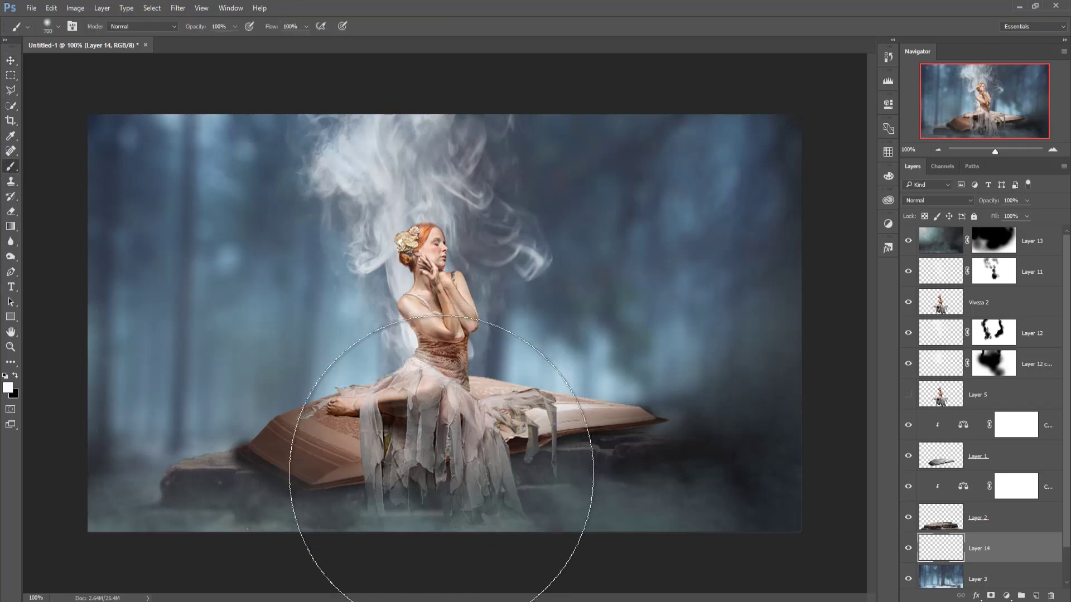
key("bracketright")
left_click(443, 460)
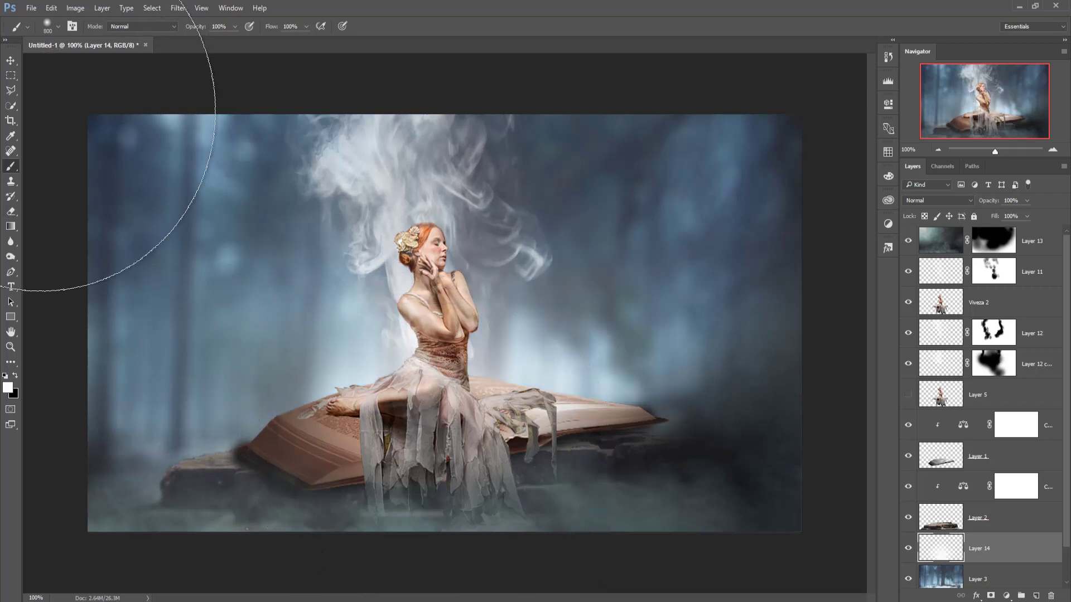
Lower the glow layer's opacity to 43%.
left_click(11, 60)
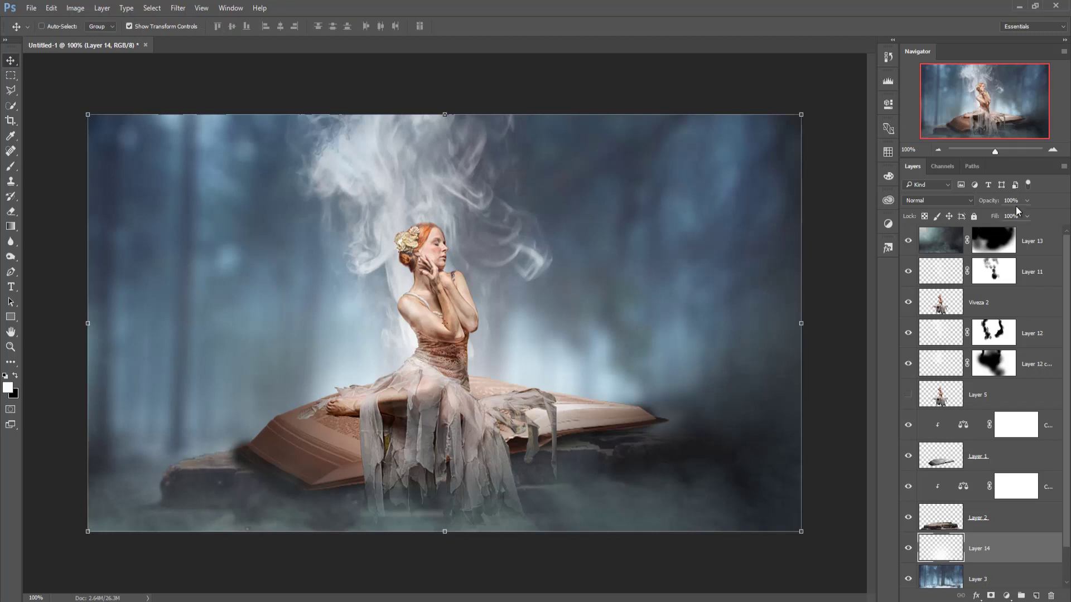
left_click_drag(1025, 214, 992, 221)
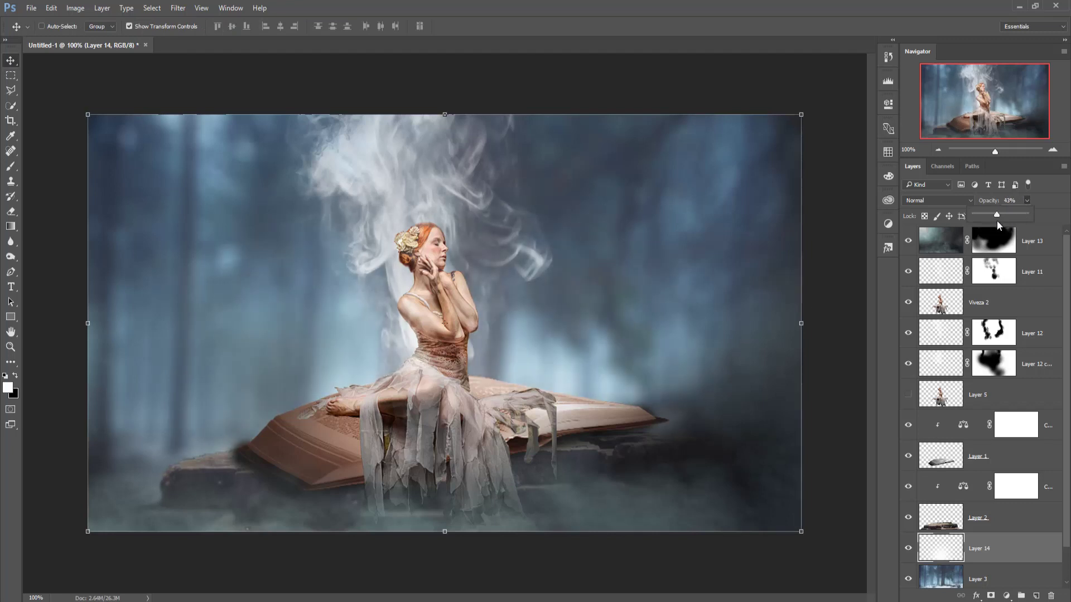
mouse_move(996, 219)
left_mouse_down()
mouse_move(968, 228)
mouse_move(999, 220)
left_mouse_up()
Paint black at 16% brush opacity on Layer 13's mask to reveal the stones below the book.
left_click(996, 243)
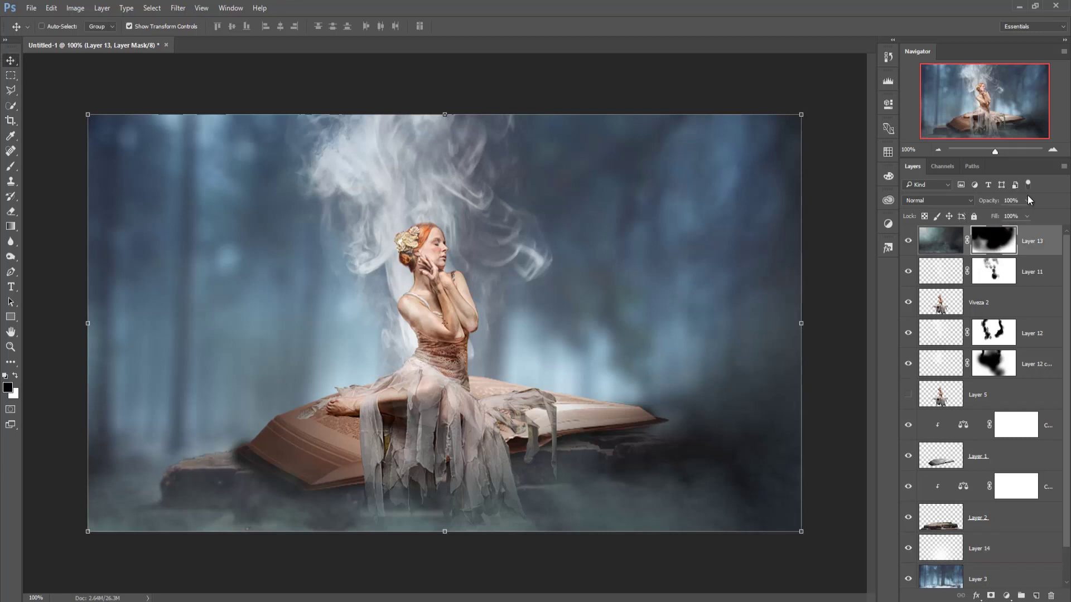
left_click(12, 169)
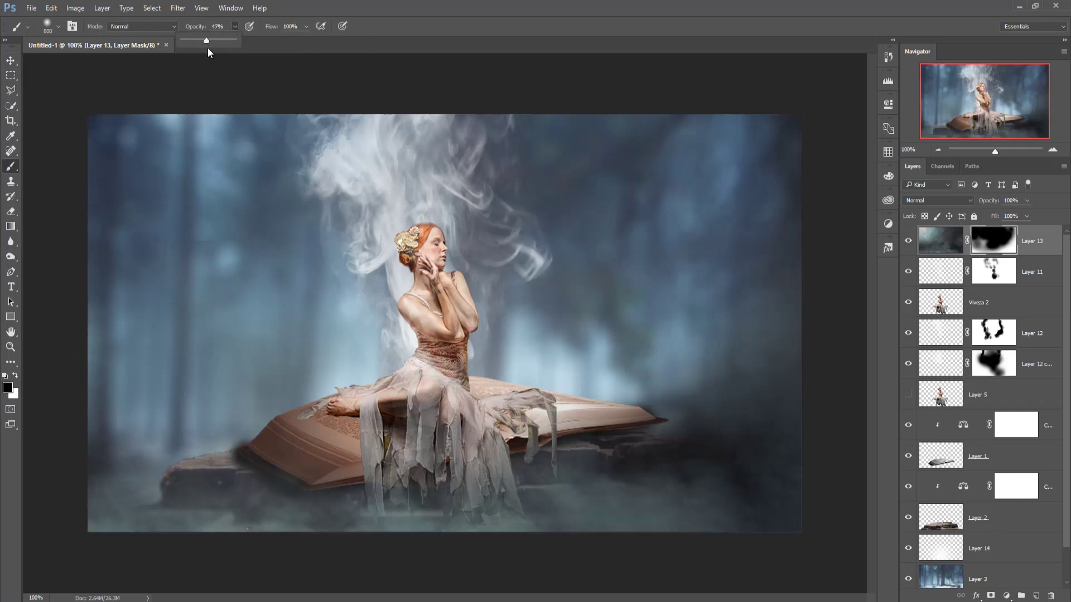
left_click_drag(195, 52, 189, 52)
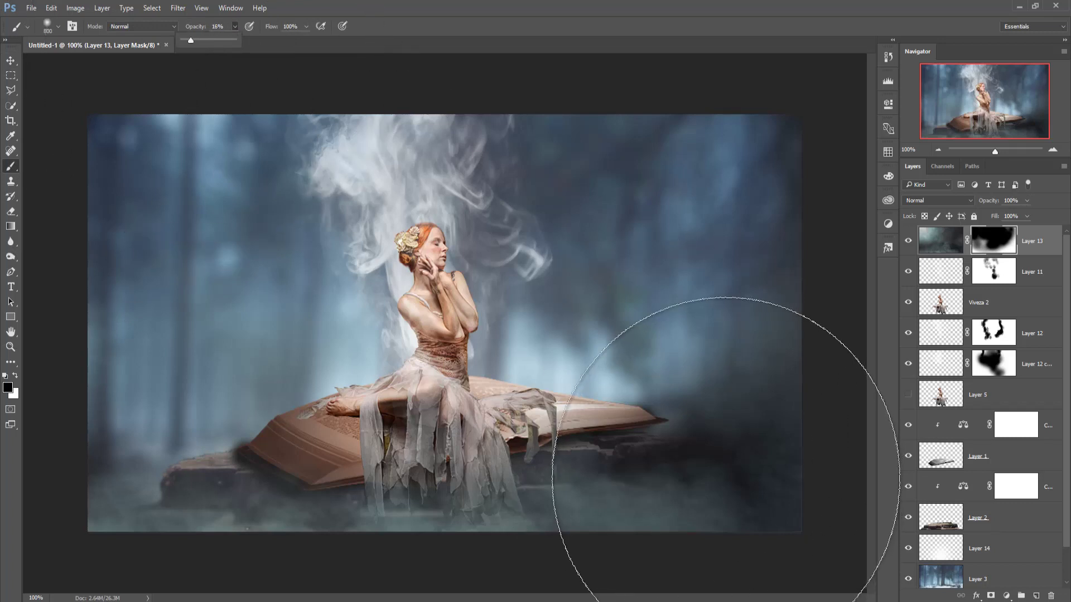
mouse_move(729, 478)
left_mouse_down()
mouse_move(693, 418)
mouse_move(652, 389)
left_mouse_up()
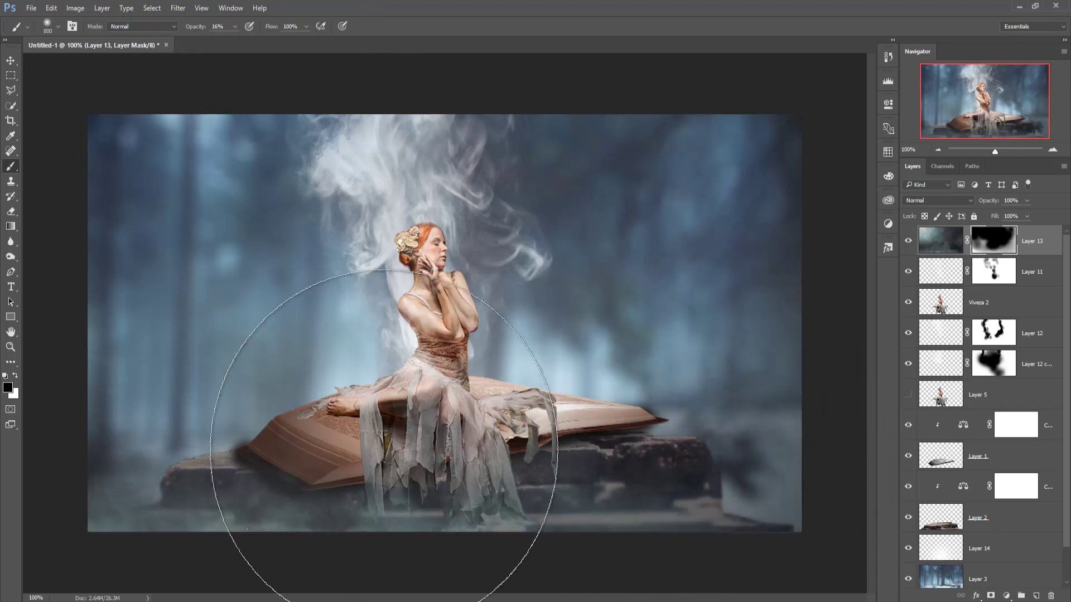
mouse_move(693, 432)
left_mouse_down()
mouse_move(669, 441)
mouse_move(635, 401)
left_mouse_up()
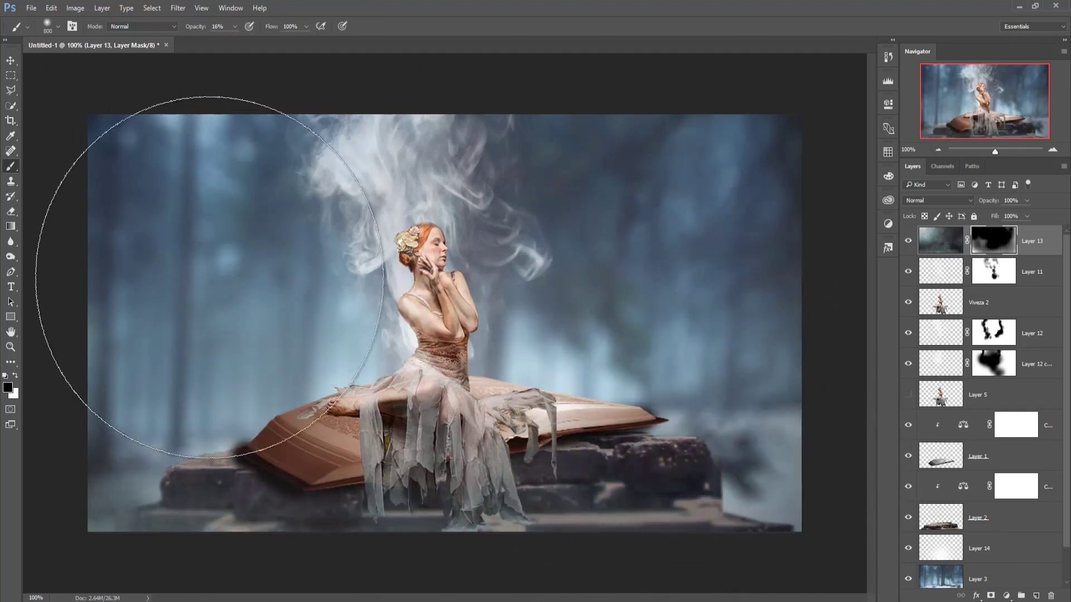
left_click(11, 61)
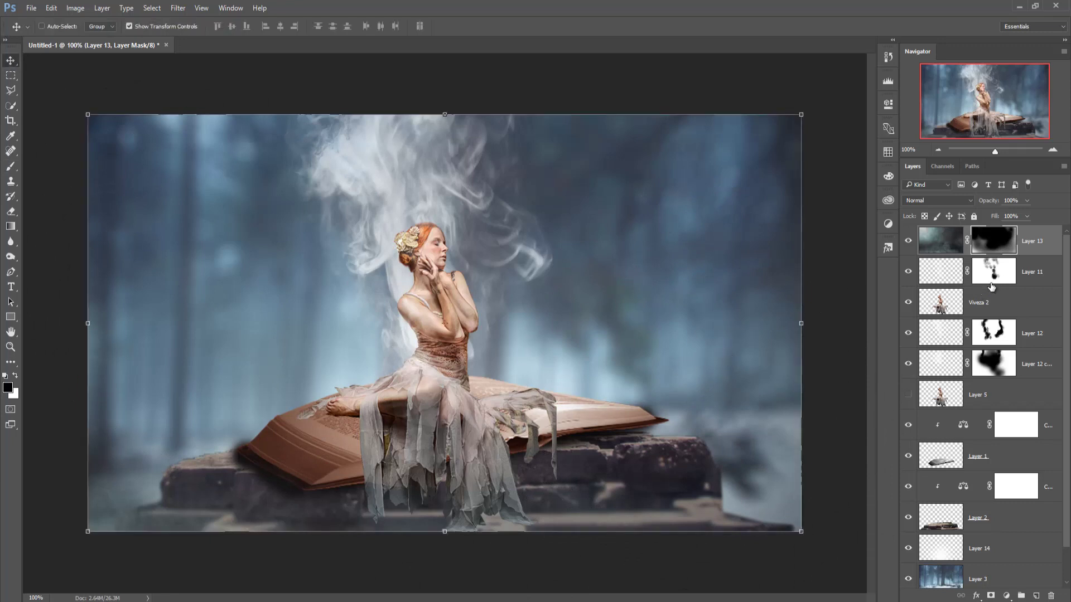
left_click(940, 240)
Add a Color Balance layer with midtones Cyan–Red +14 and Yellow–Blue -15.
left_click(1006, 595)
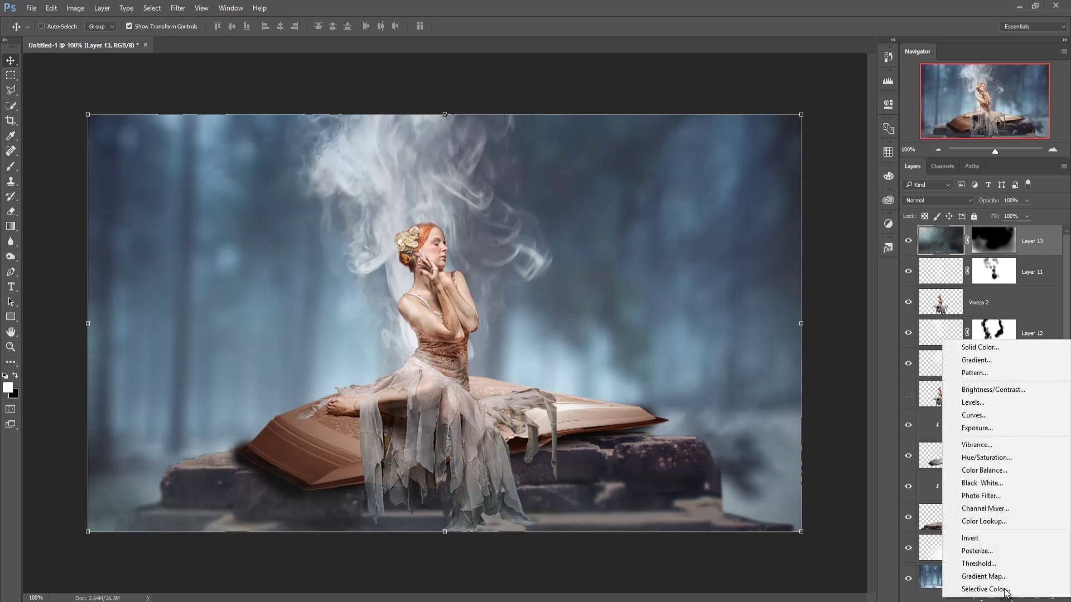
left_click(981, 469)
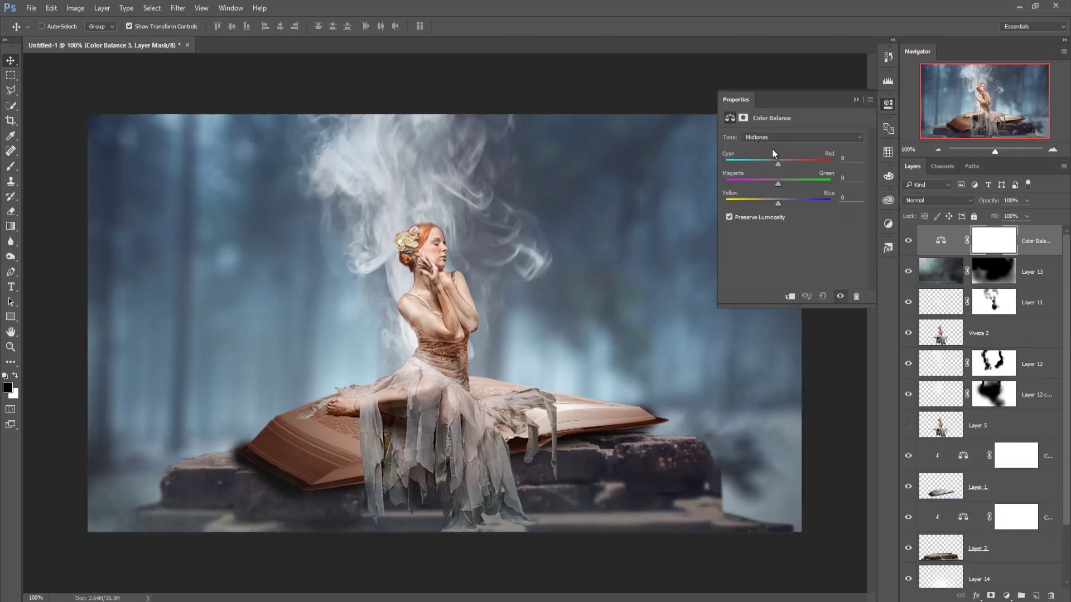
left_click(779, 165)
left_click_drag(779, 203, 777, 203)
left_click(856, 101)
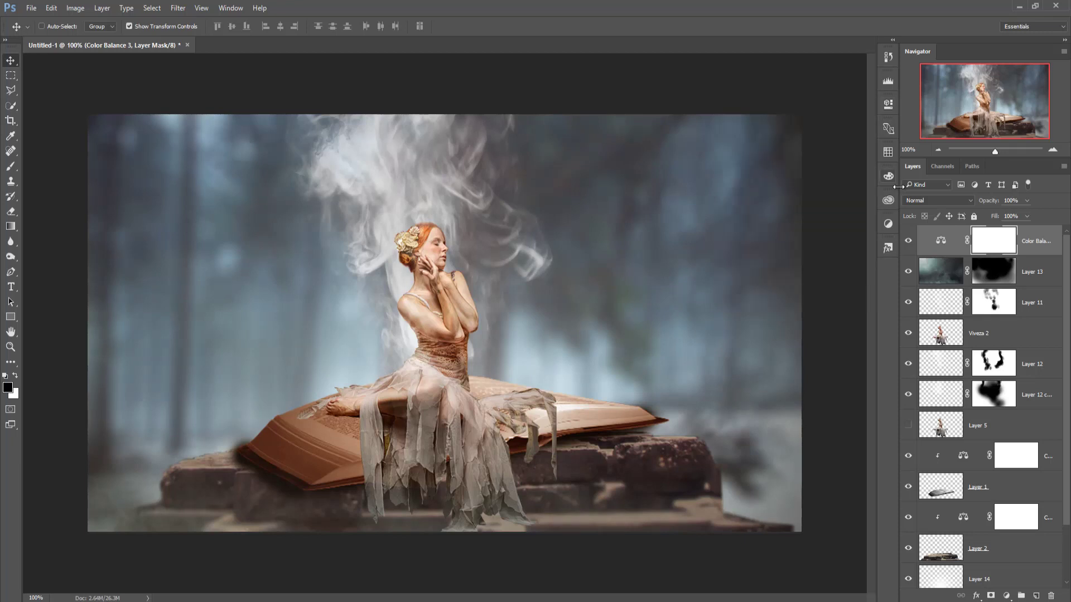
left_click(1030, 244)
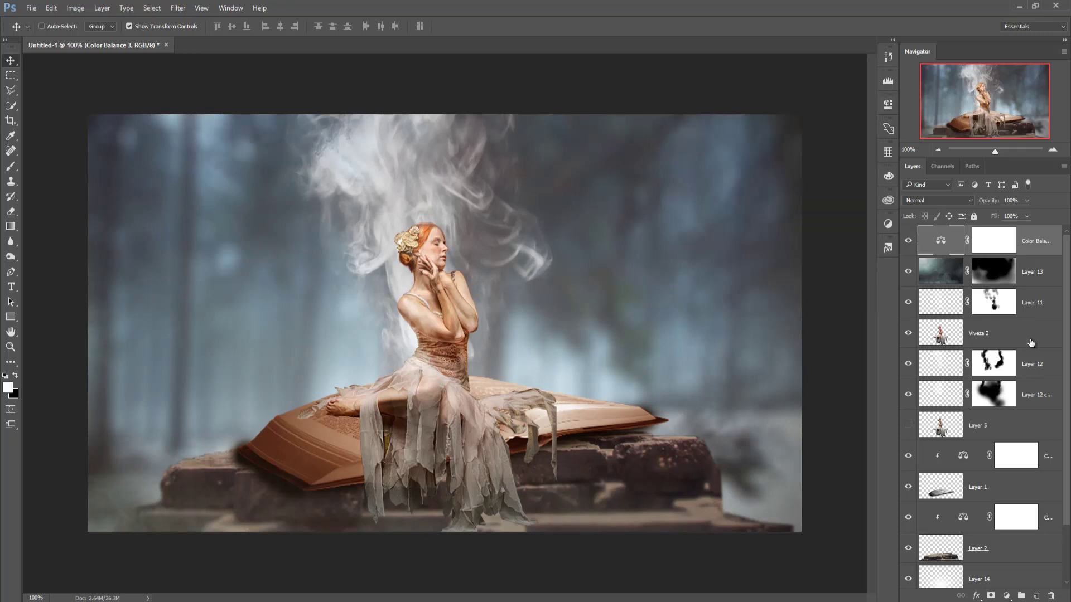
Add a Soft Light Gradient Map whose left stop is grey 8e9090.
left_click(1006, 596)
left_click(982, 578)
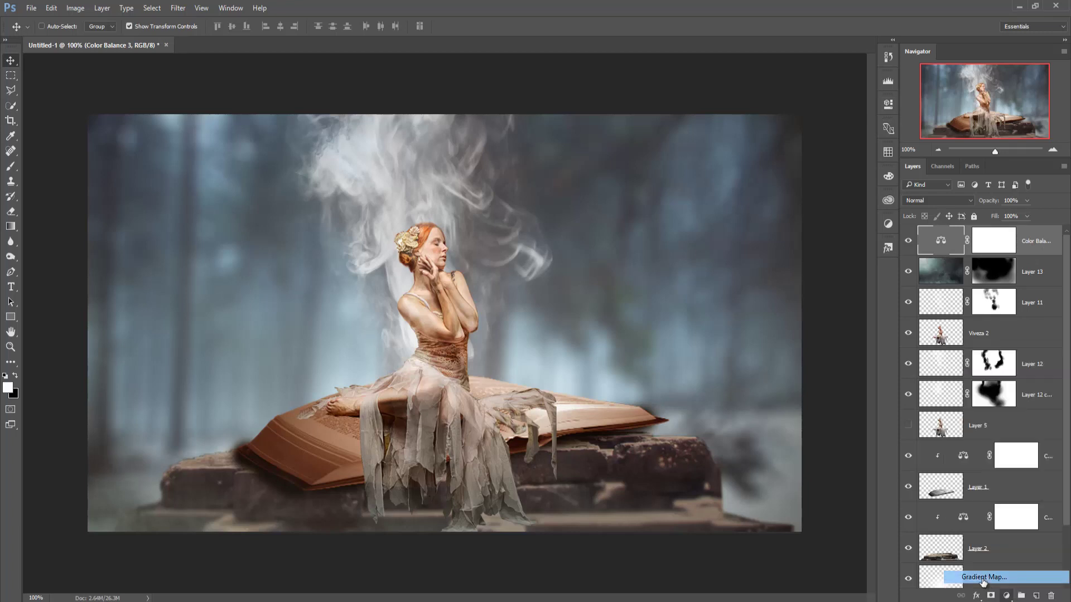
left_click(939, 202)
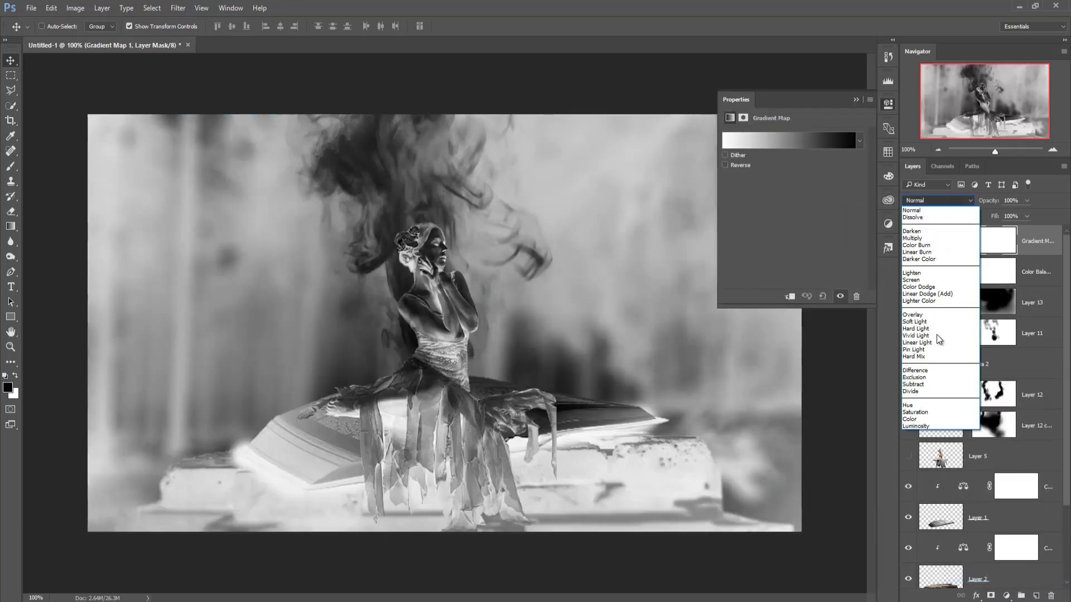
left_click(937, 324)
left_click(815, 146)
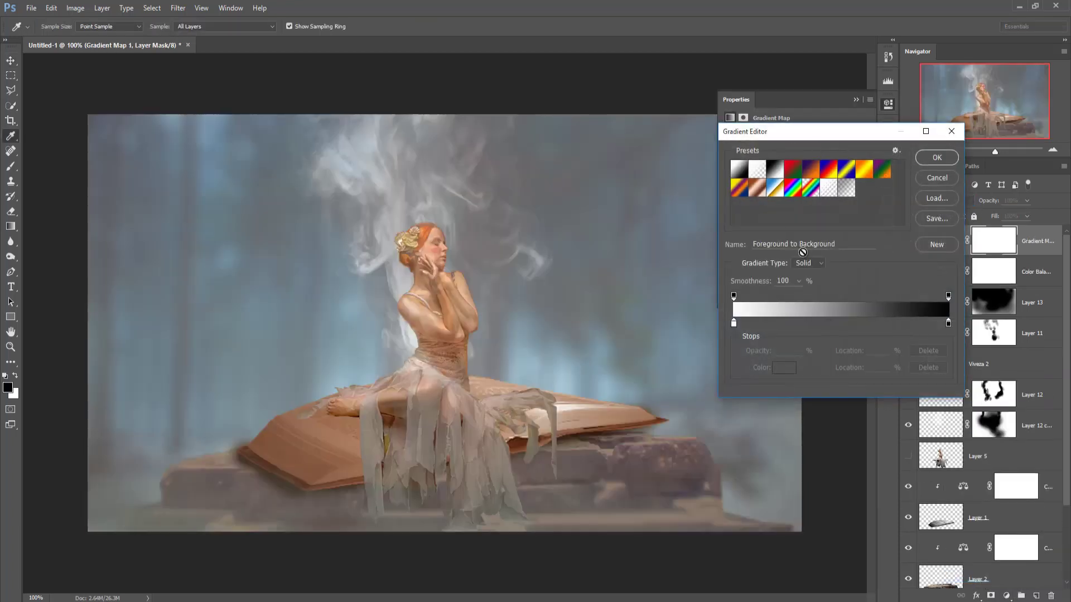
left_click(733, 325)
left_click(785, 369)
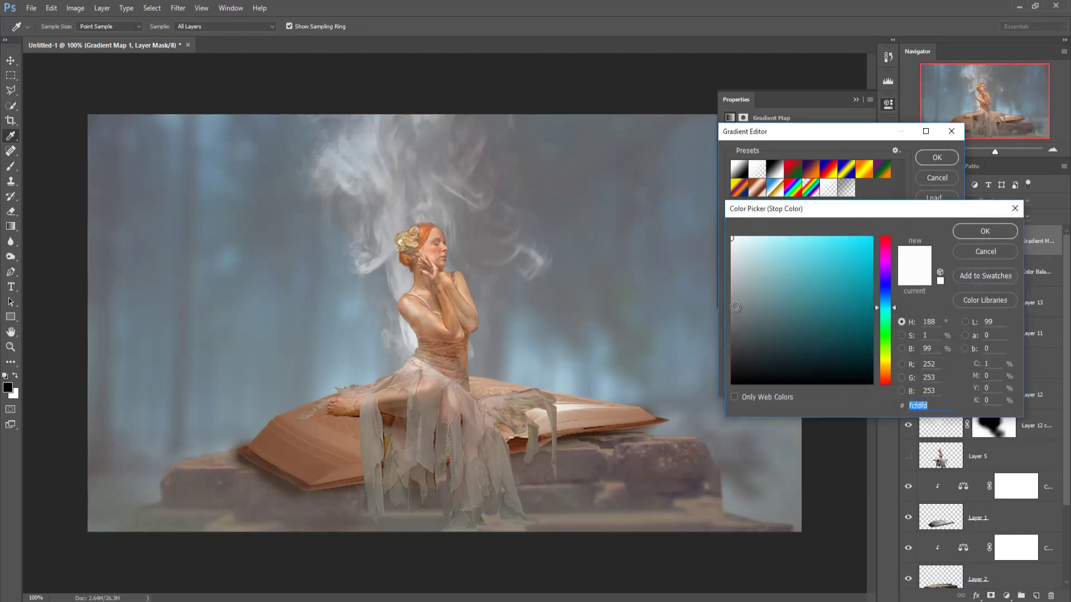
left_click(734, 301)
left_click(734, 301)
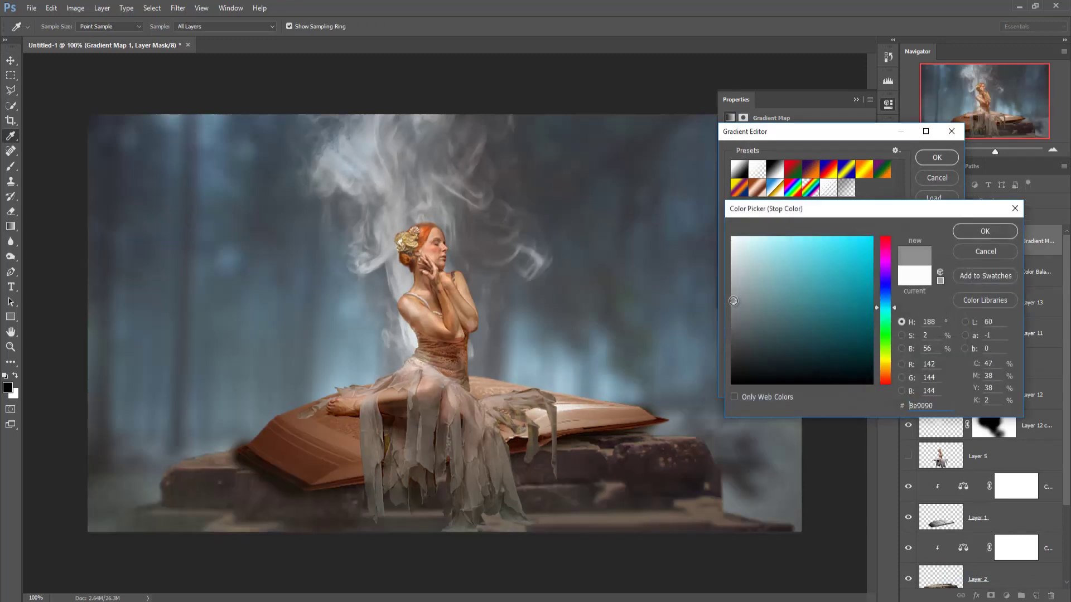
left_click(974, 234)
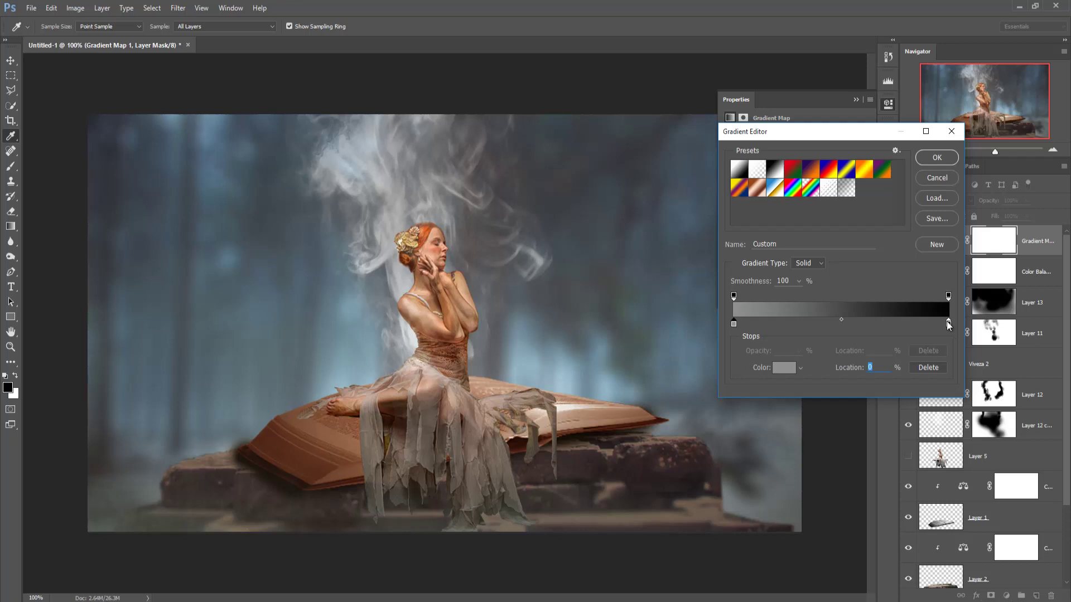
Set the gradient's right stop to a deep teal and apply the grey-to-teal gradient.
left_click(948, 323)
left_click(782, 368)
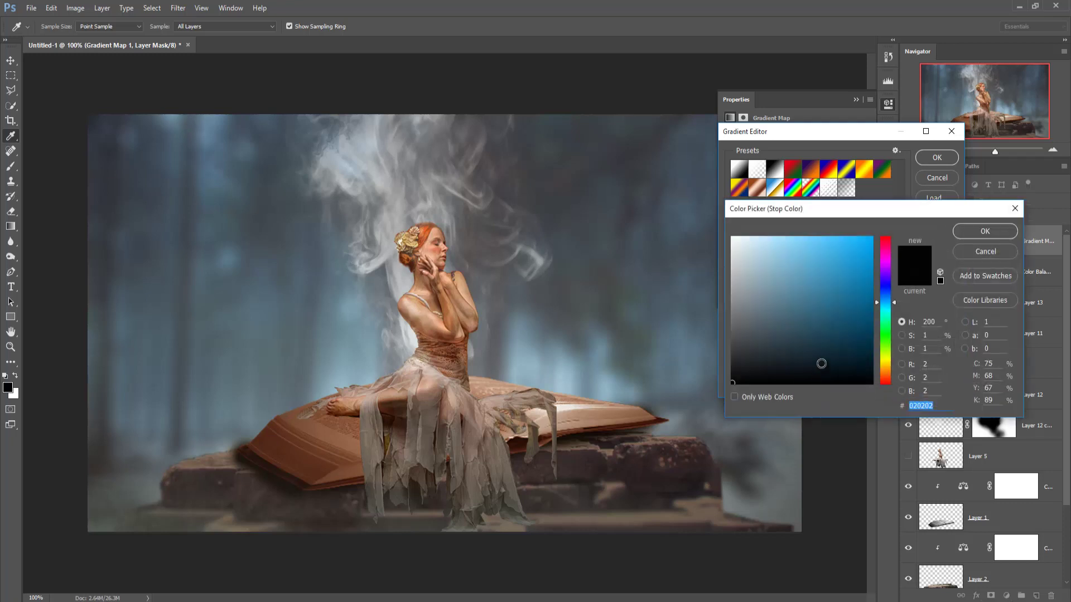
left_click(822, 363)
left_click(824, 335)
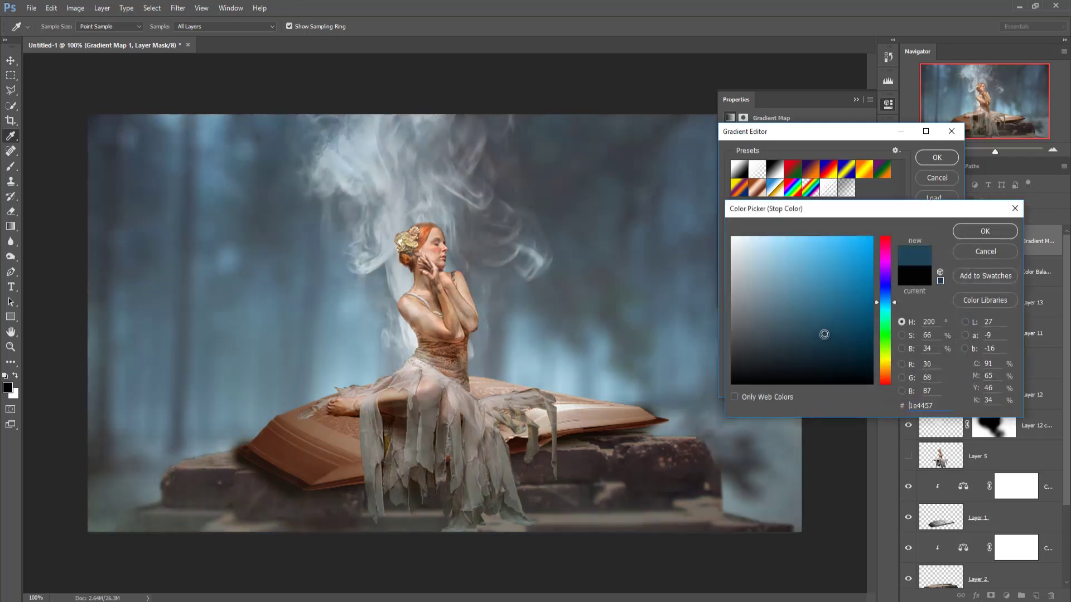
left_click(824, 343)
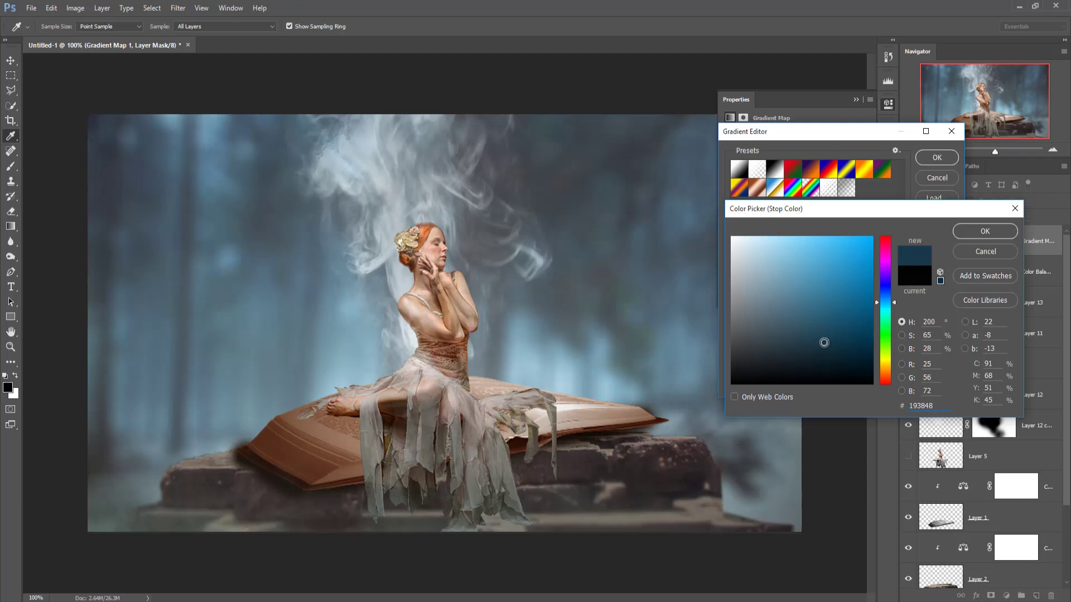
left_click(886, 309)
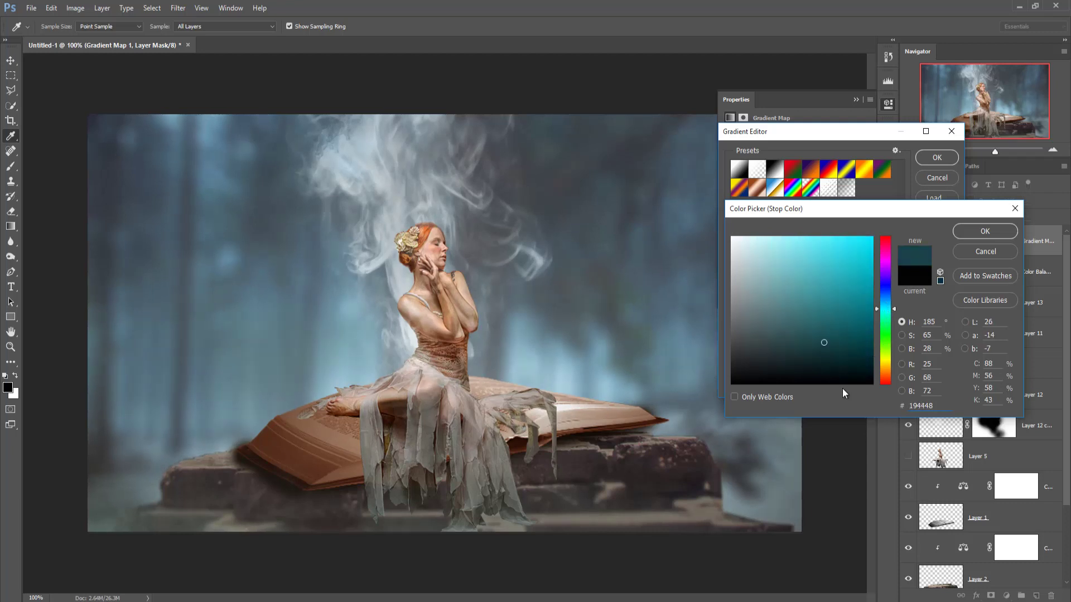
left_click(849, 359)
left_click(851, 368)
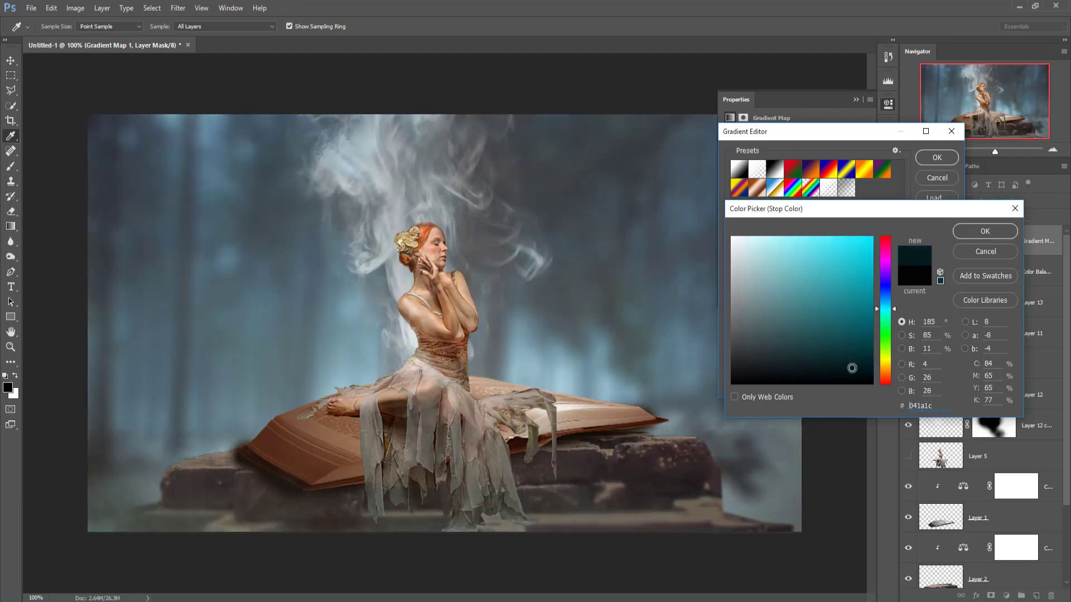
mouse_move(852, 368)
left_mouse_down()
mouse_move(846, 310)
mouse_move(869, 332)
left_mouse_up()
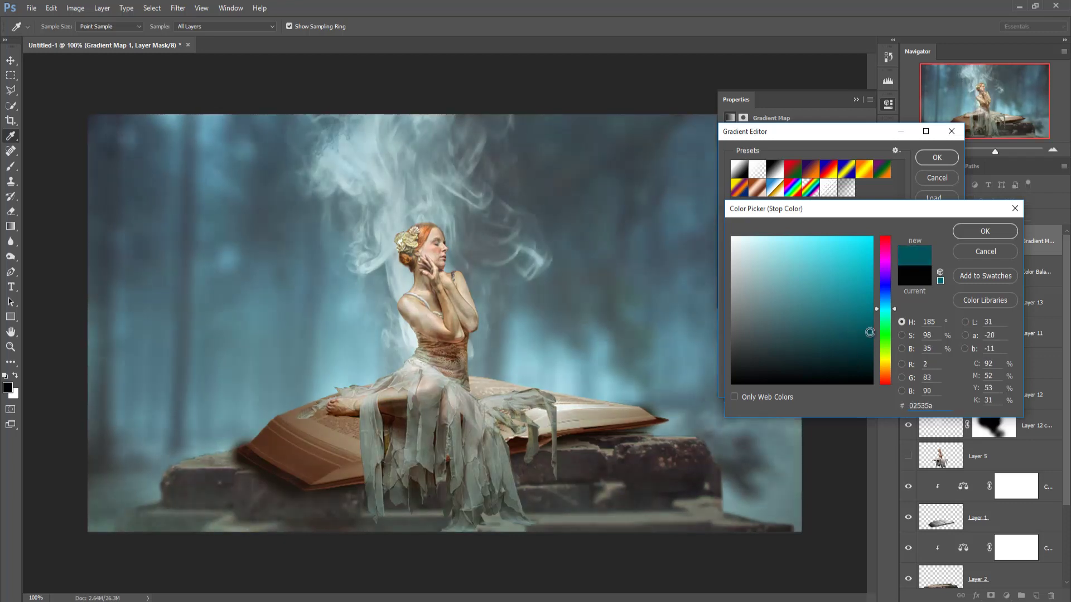
left_click(968, 230)
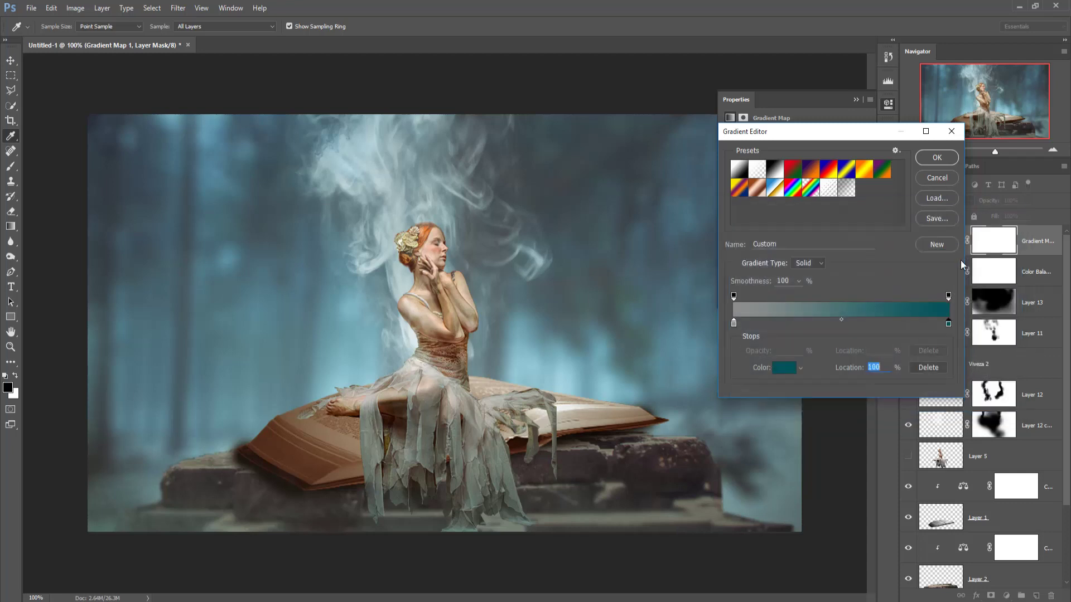
left_click(936, 159)
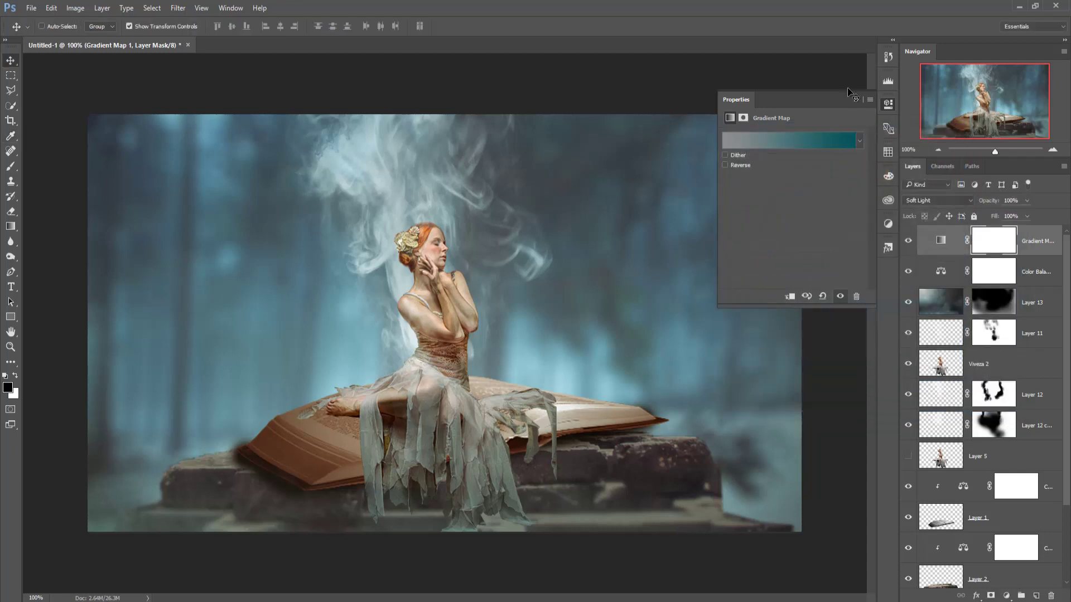
left_click(857, 104)
left_click(1033, 244)
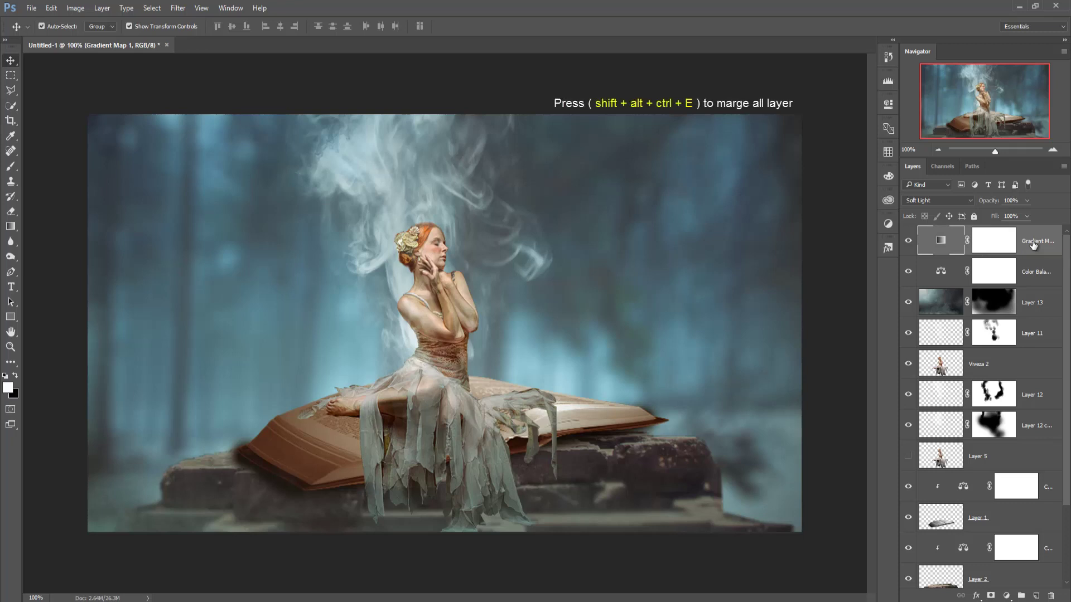
Merge all visible layers into a new layer and launch Color Efex Pro 4 on it.
key("ctrl+shift+alt+e")
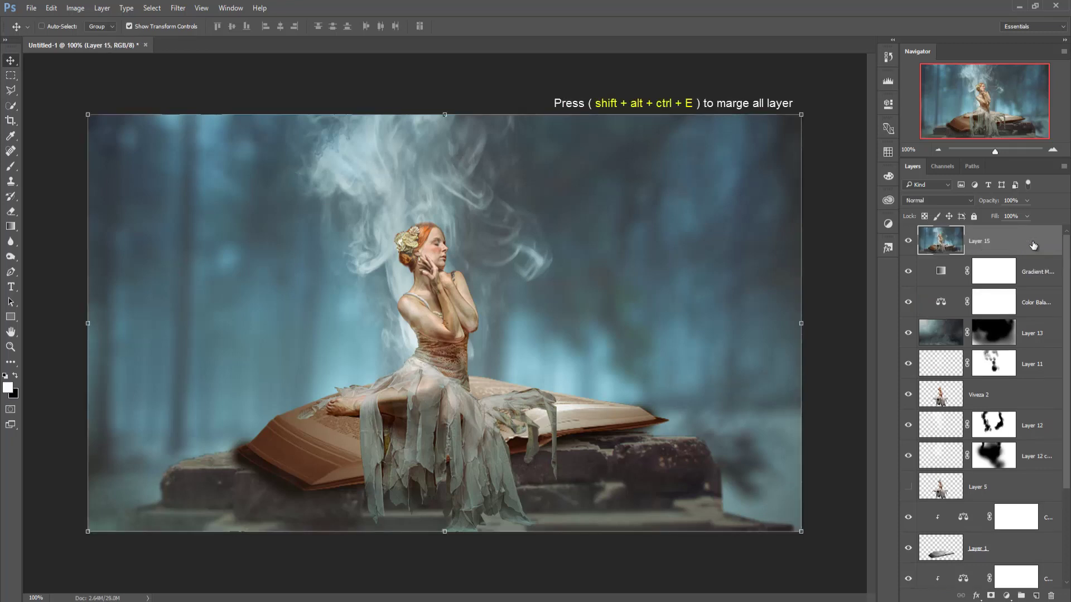
left_click(178, 8)
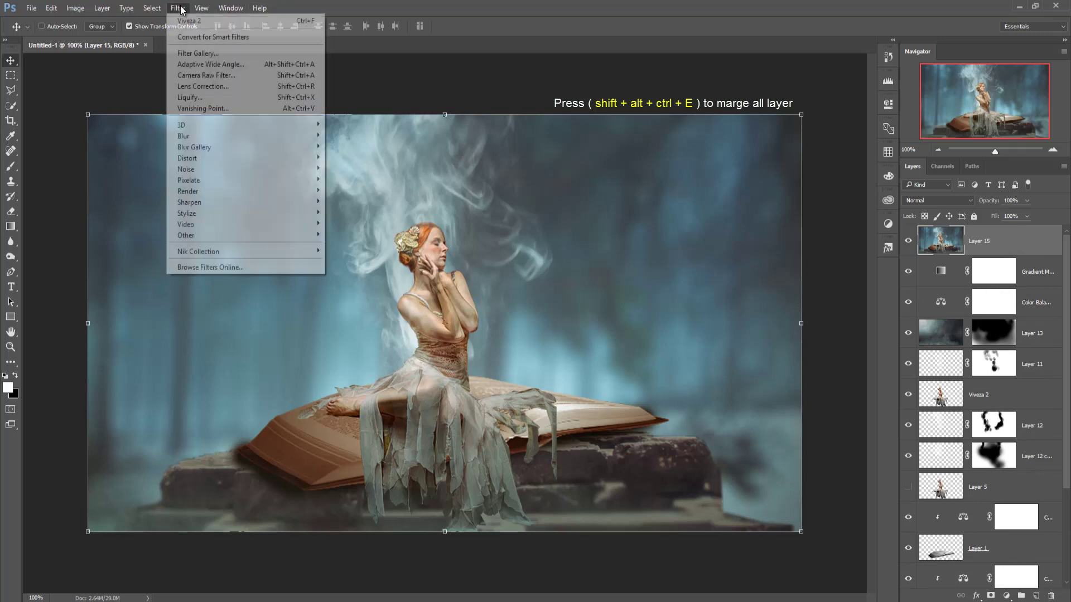
mouse_move(199, 251)
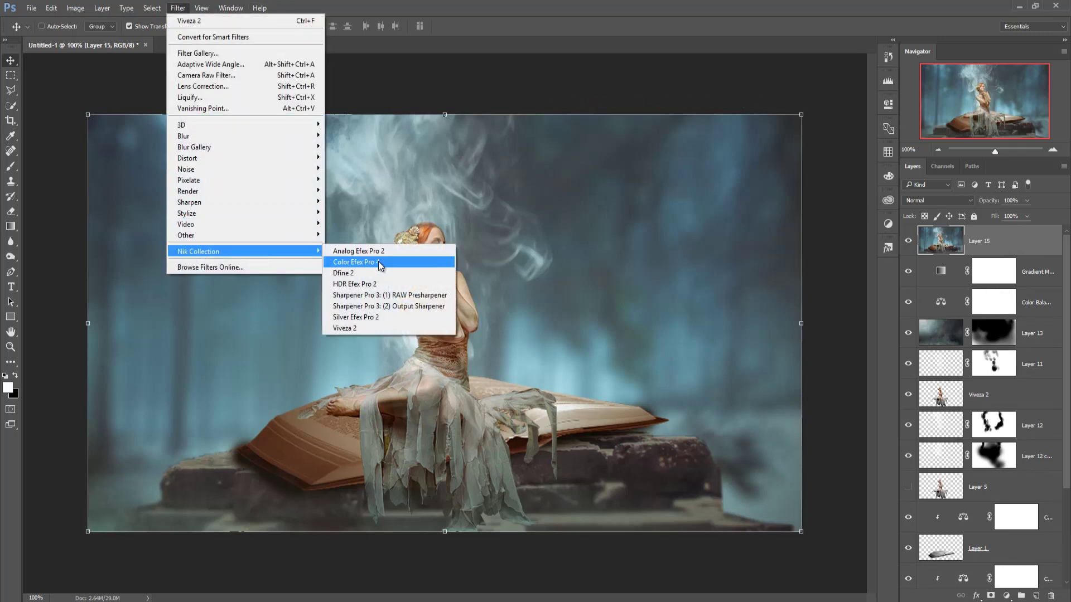
left_click(432, 263)
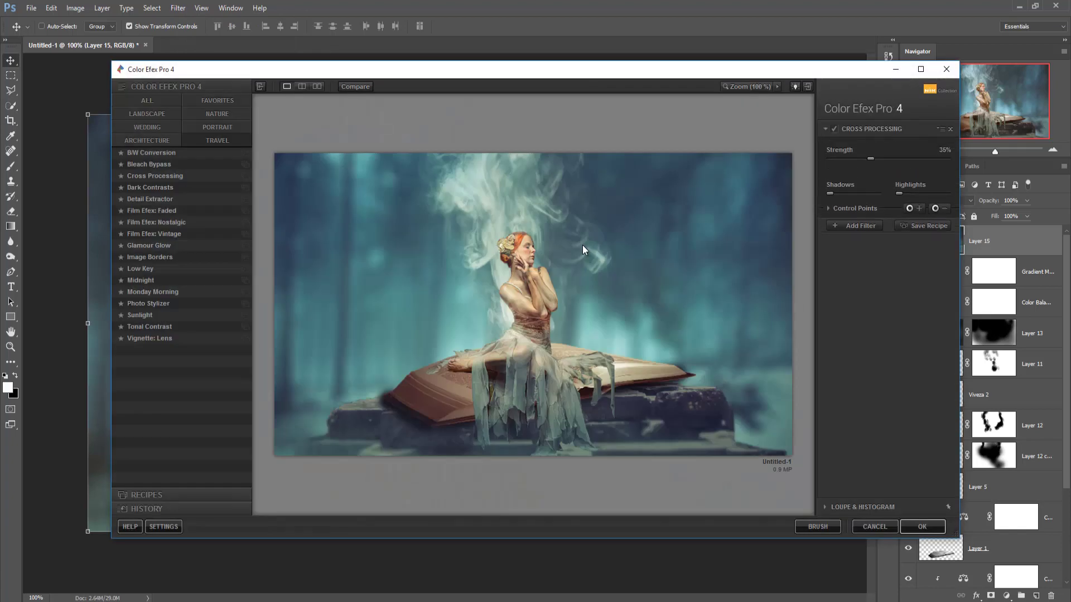
Apply Cross Processing with method B02, after trying L02.
left_click(946, 156)
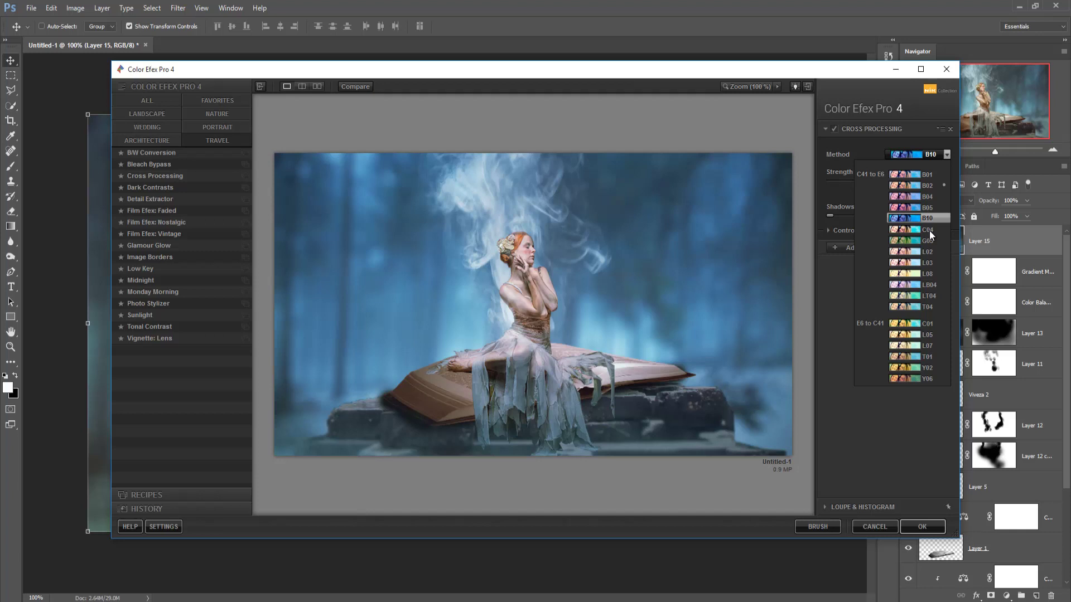
left_click(925, 251)
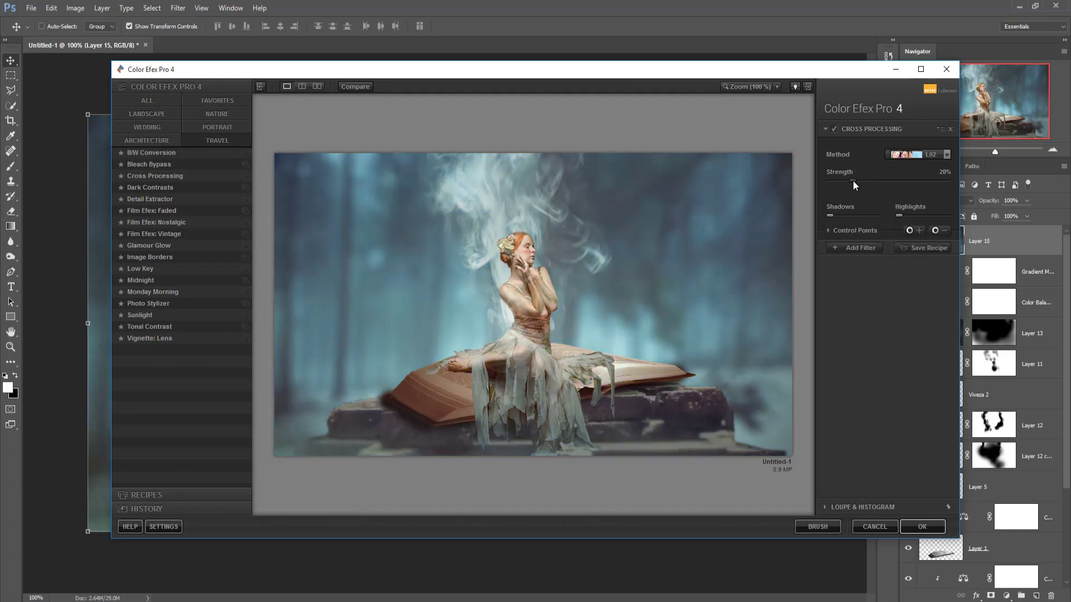
left_click(930, 155)
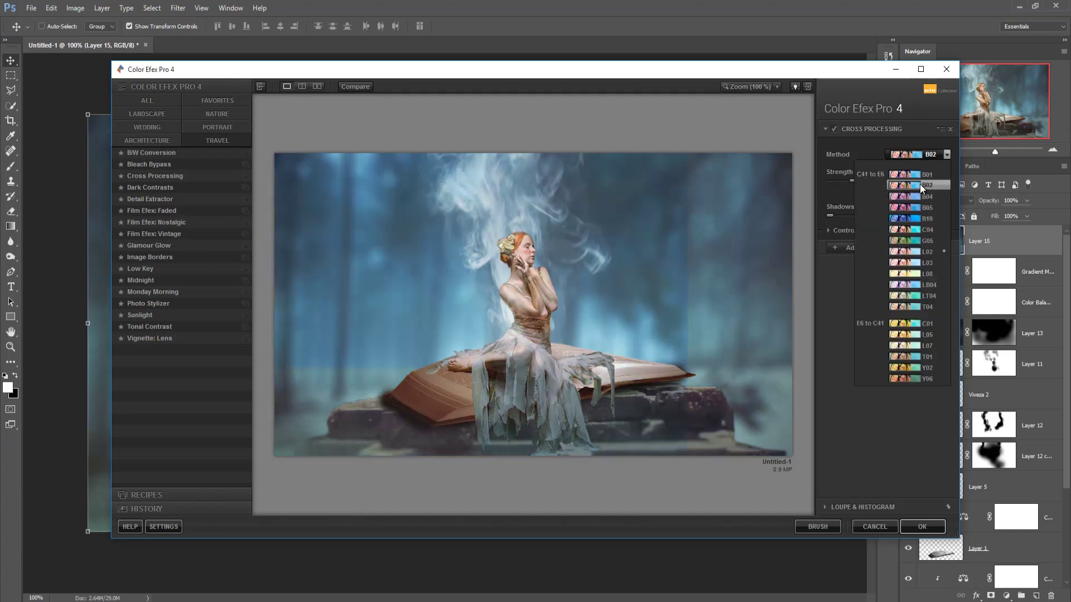
left_click(919, 184)
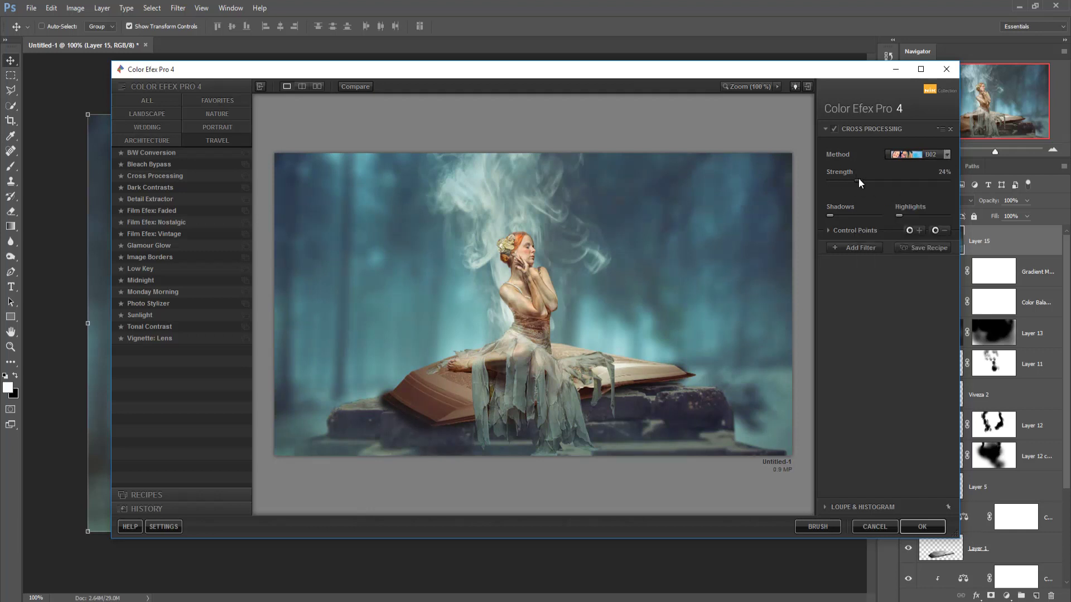
left_click(913, 527)
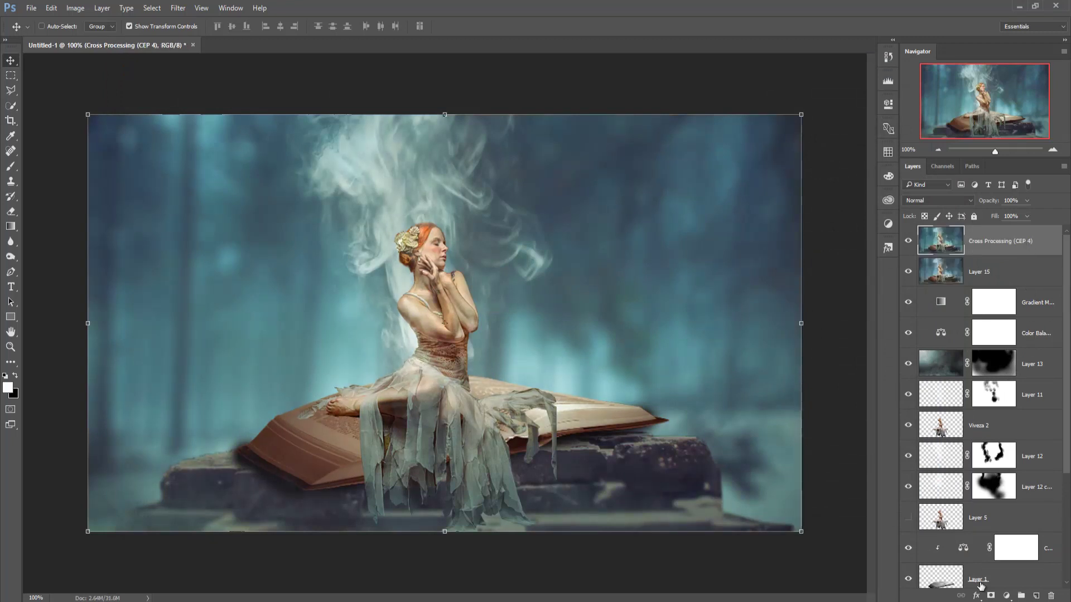
Add a Photo Filter adjustment on top using Warming Filter (85) at 22% density.
left_click(1006, 596)
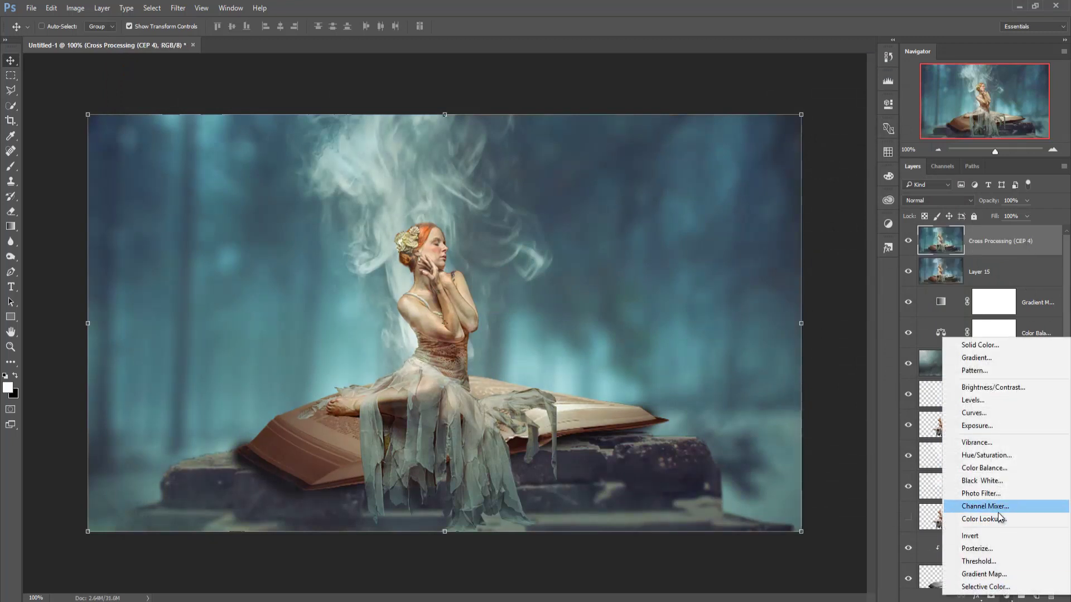
left_click(1012, 493)
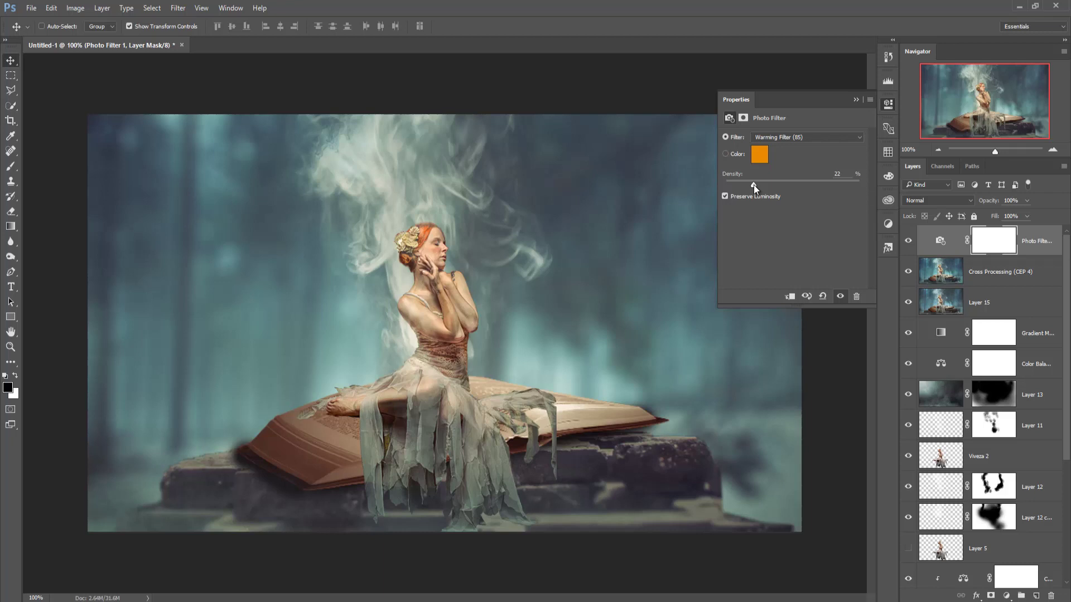
left_click(855, 100)
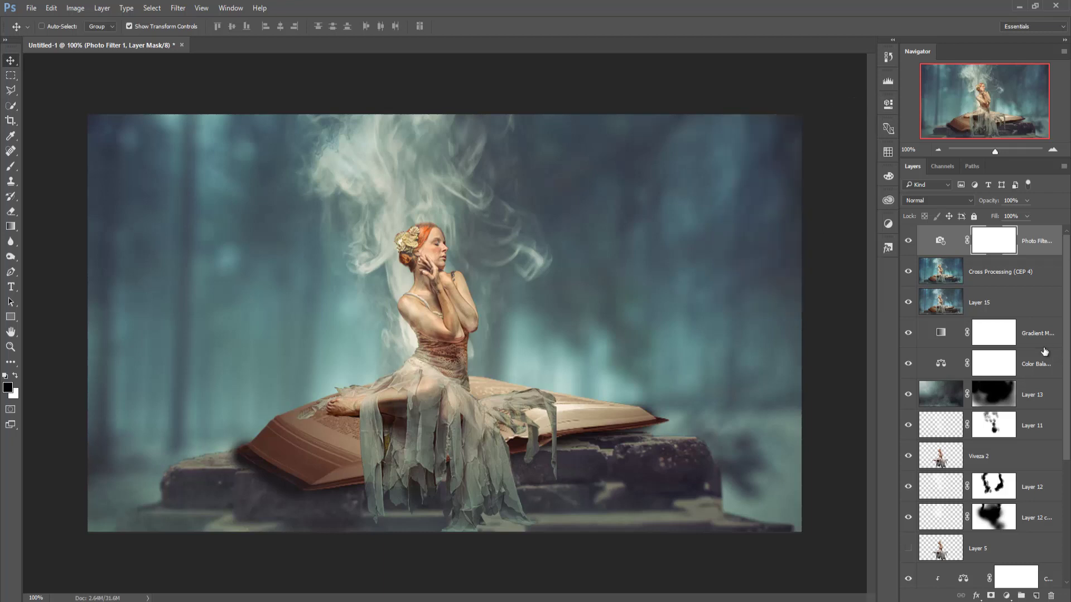
left_click(1026, 248)
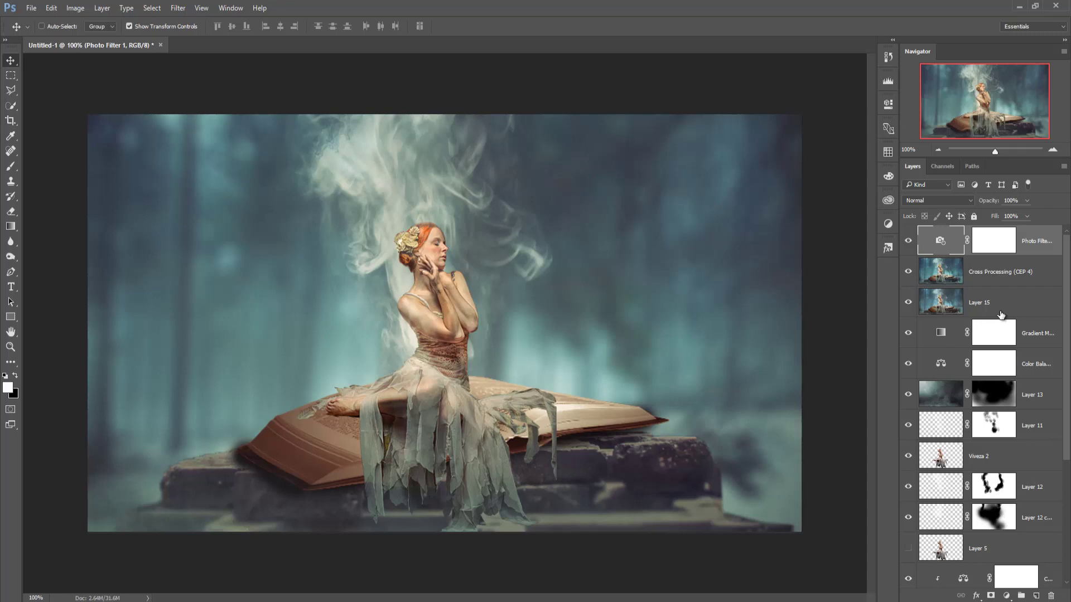
Stamp all visible layers into Layer 16 and darken its edges with a Camera Raw post-crop vignette.
key("ctrl")
key("ctrl+shift+alt+e")
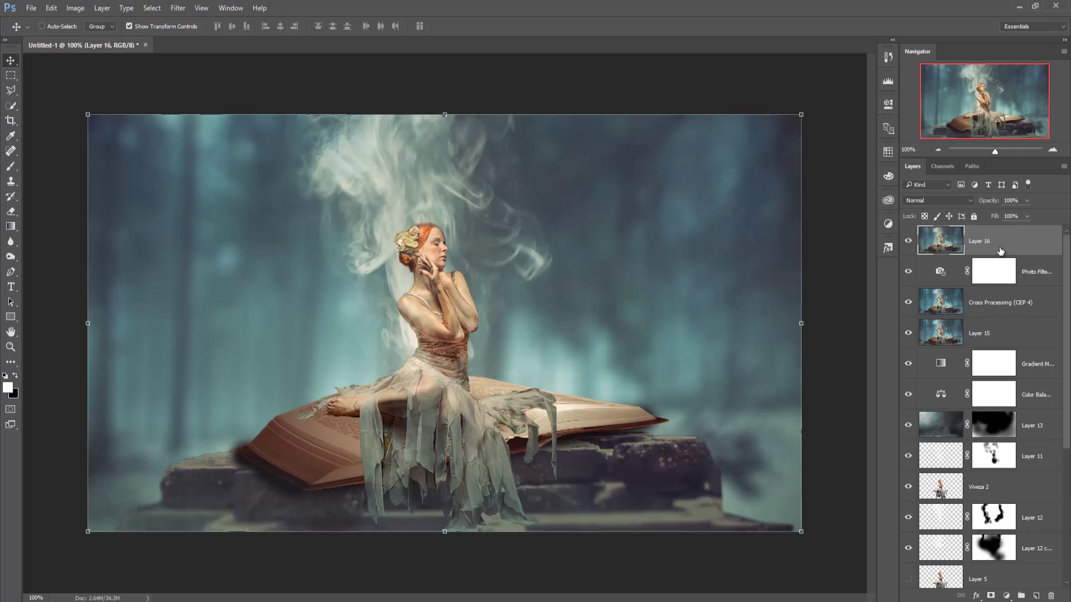
left_click(183, 7)
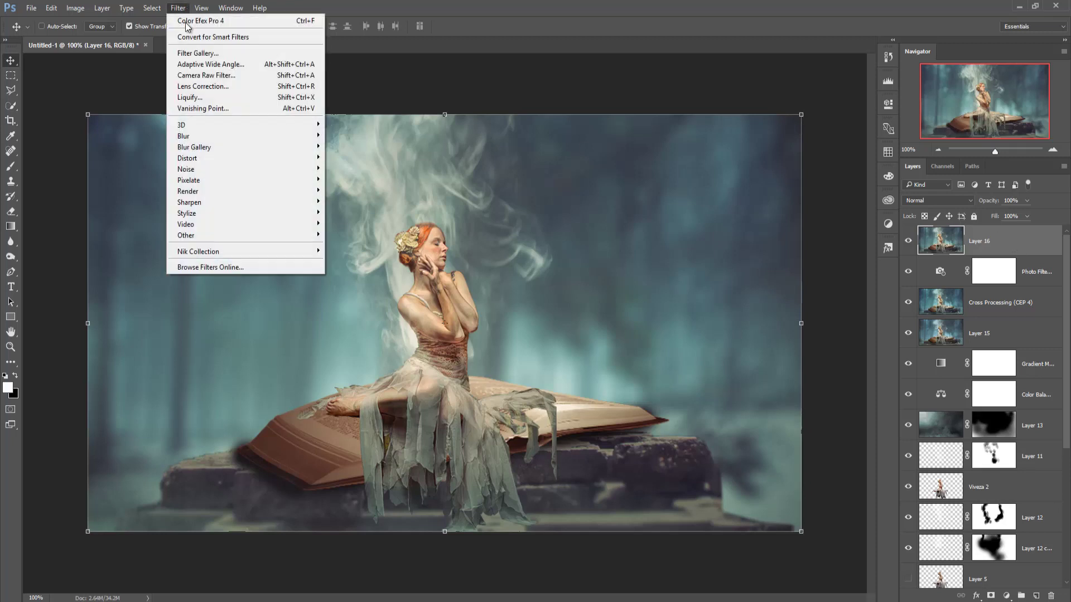
left_click(206, 75)
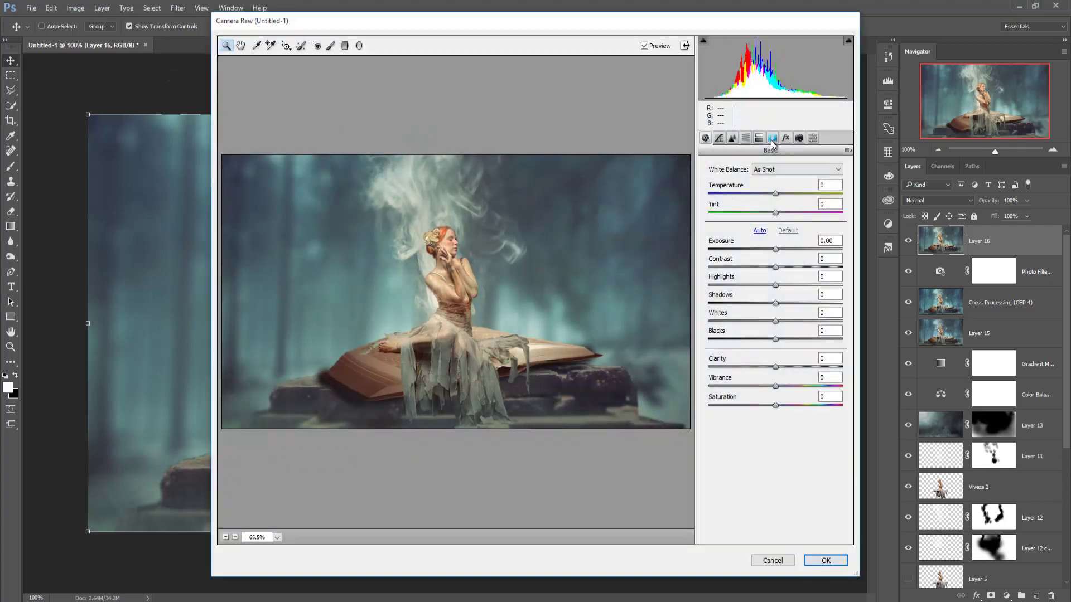
left_click(785, 140)
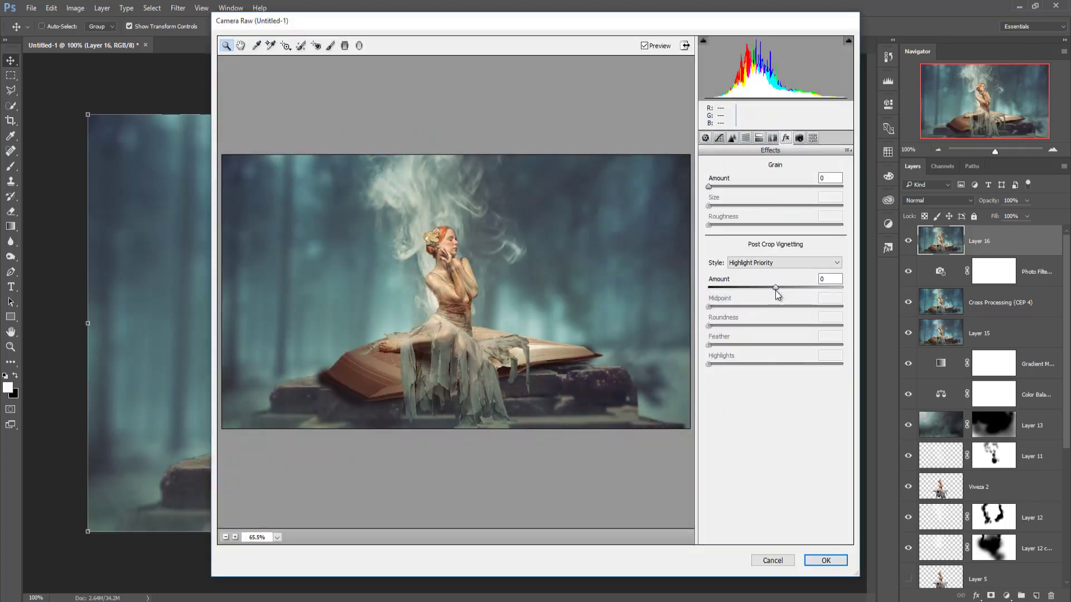
left_click_drag(775, 289, 767, 291)
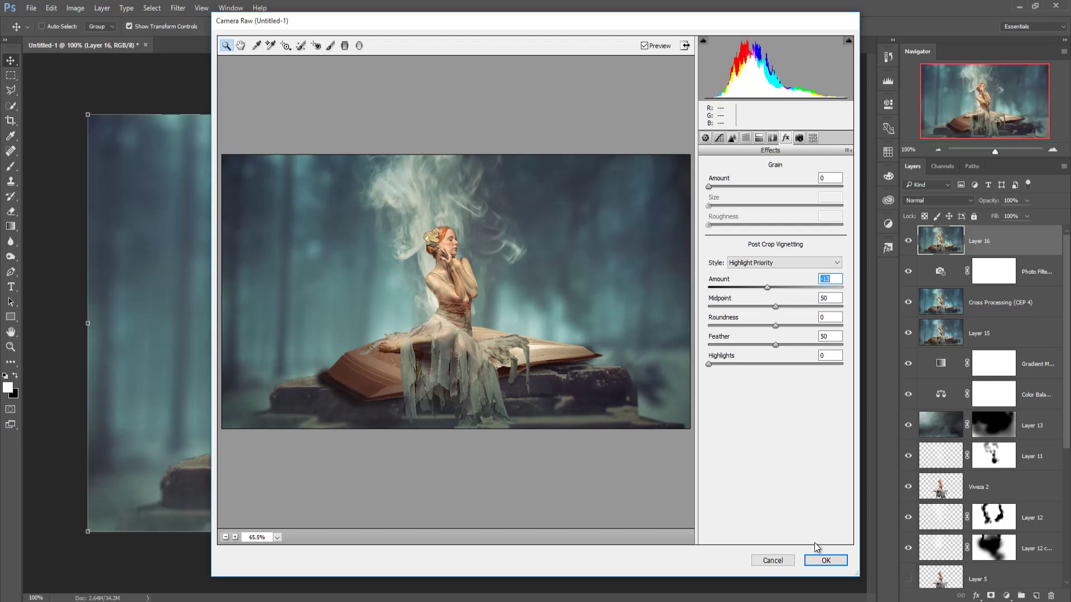
left_click(825, 561)
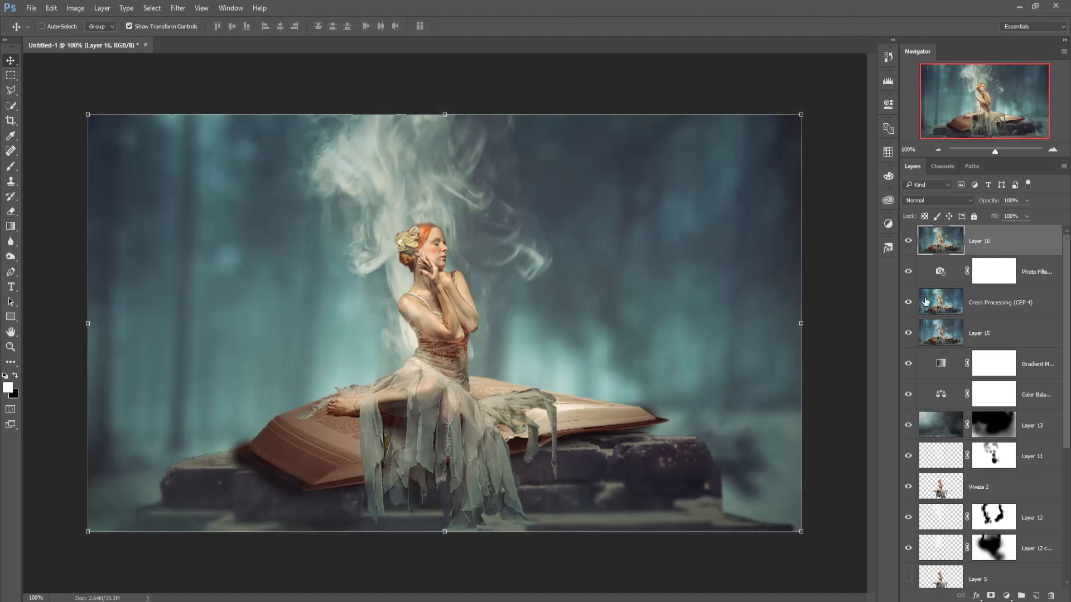